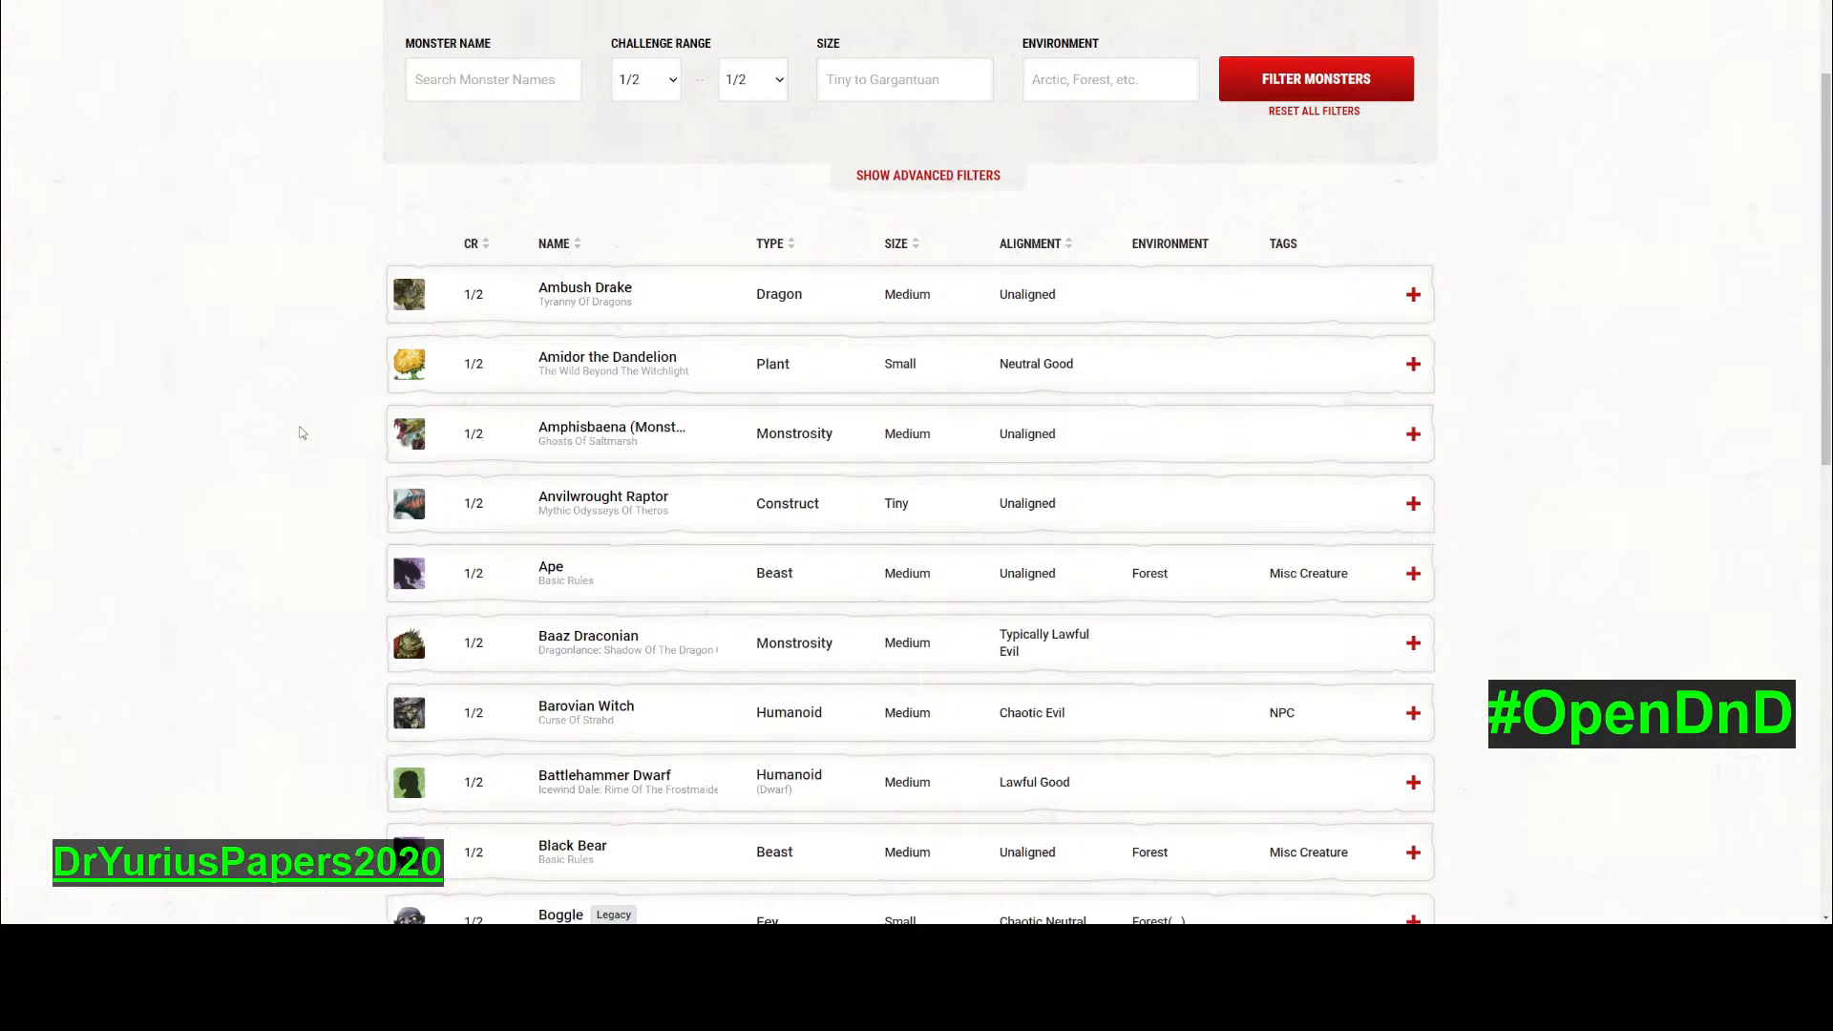
- Browse the challenge rating 1/2 monsters and open the non-legacy Chitine entry
scroll(321, 433, down, 2)
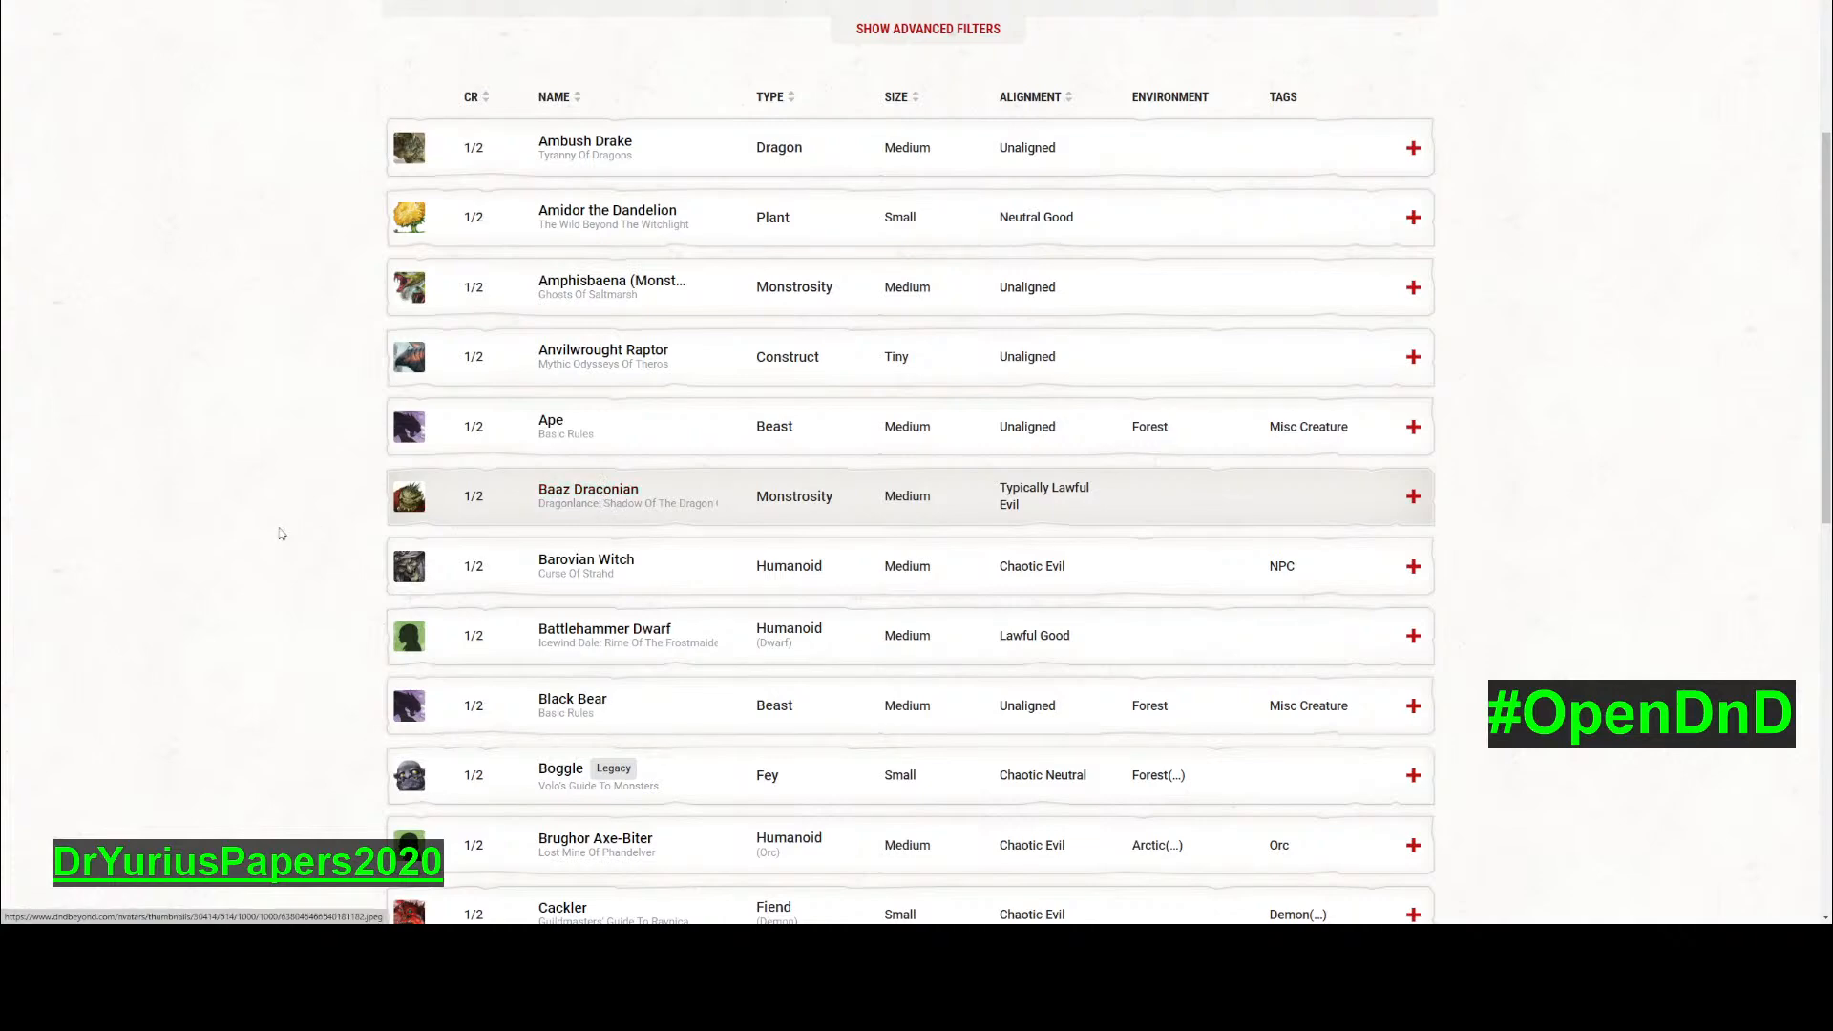
scroll(257, 537, down, 4)
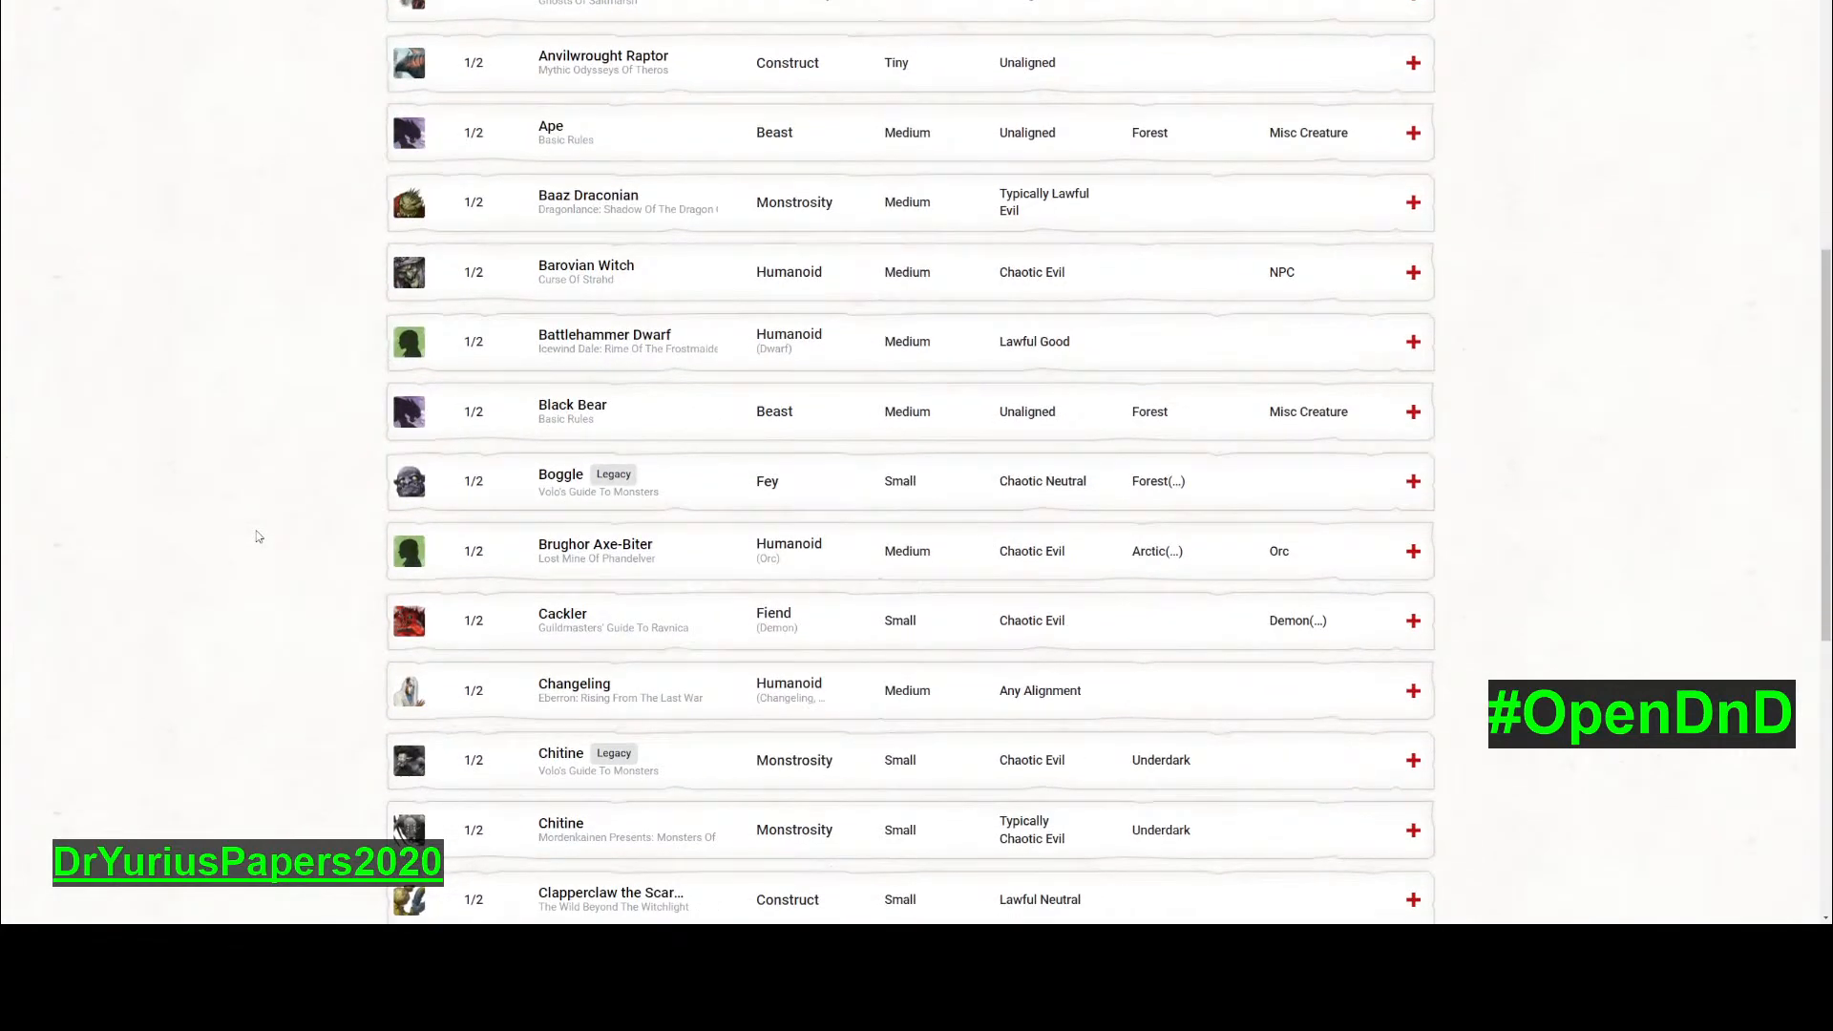
scroll(257, 537, down, 2)
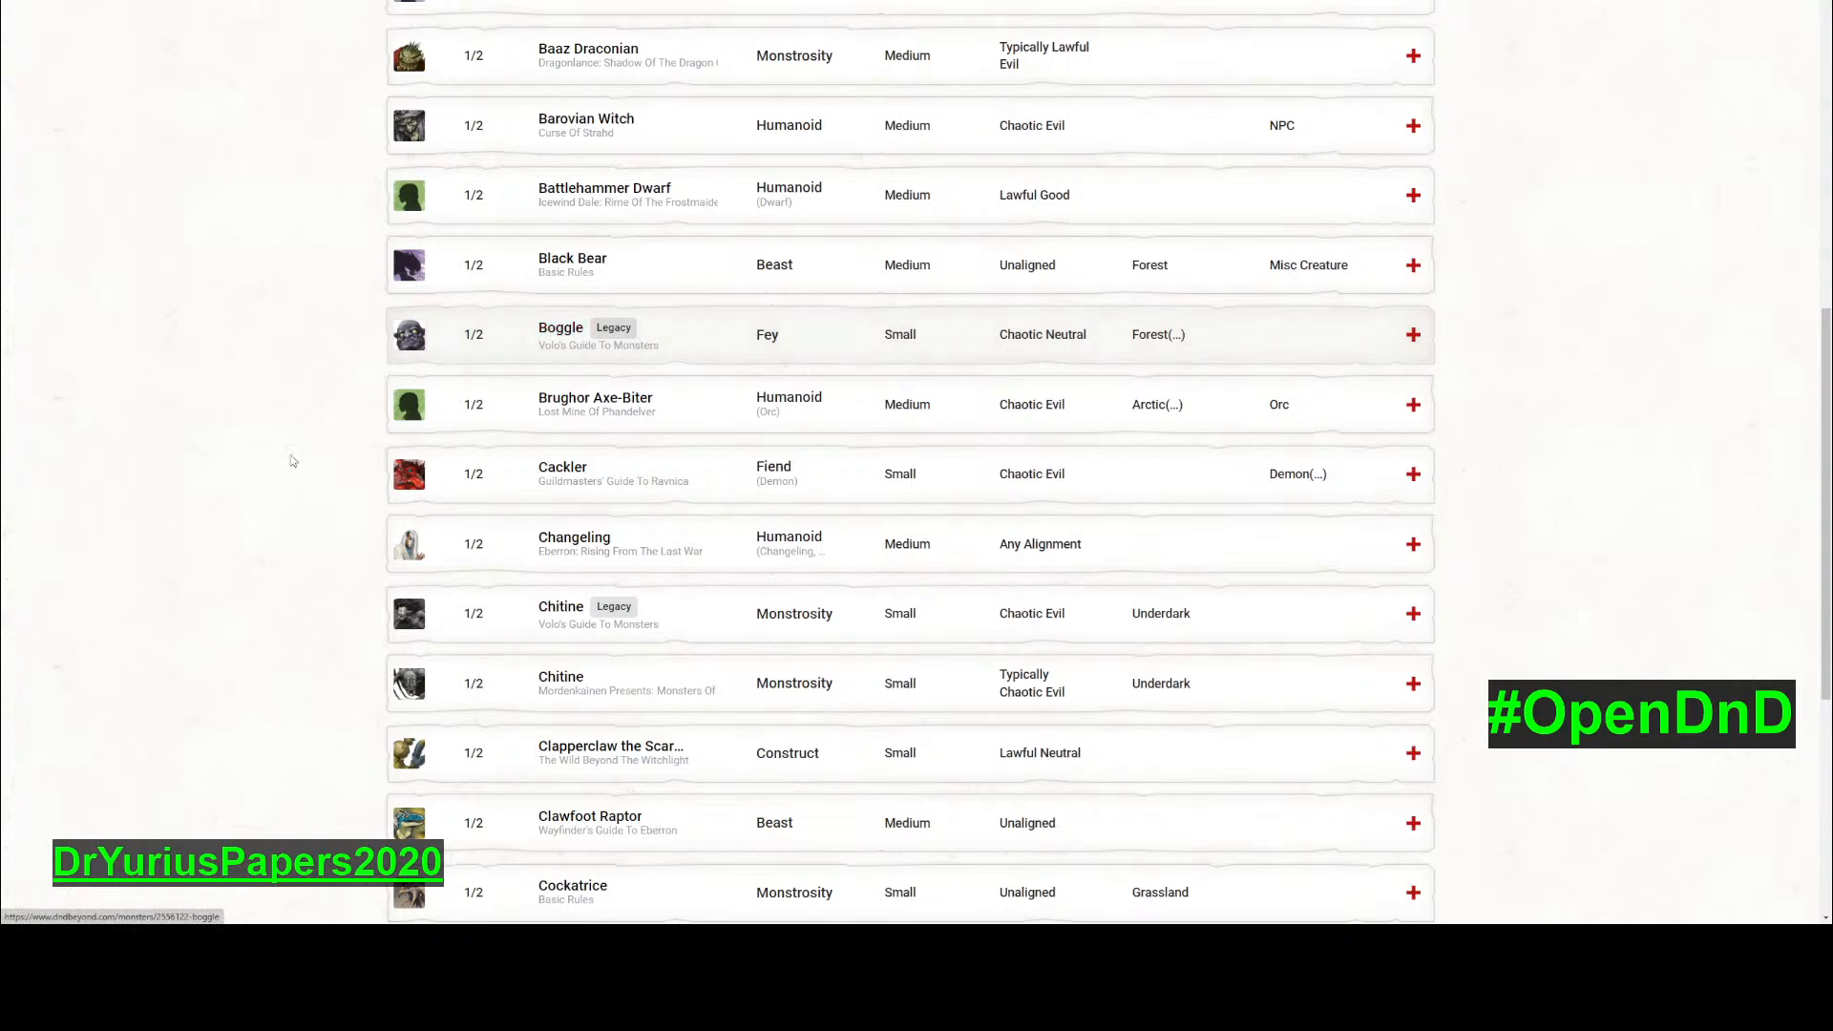
scroll(247, 532, down, 2)
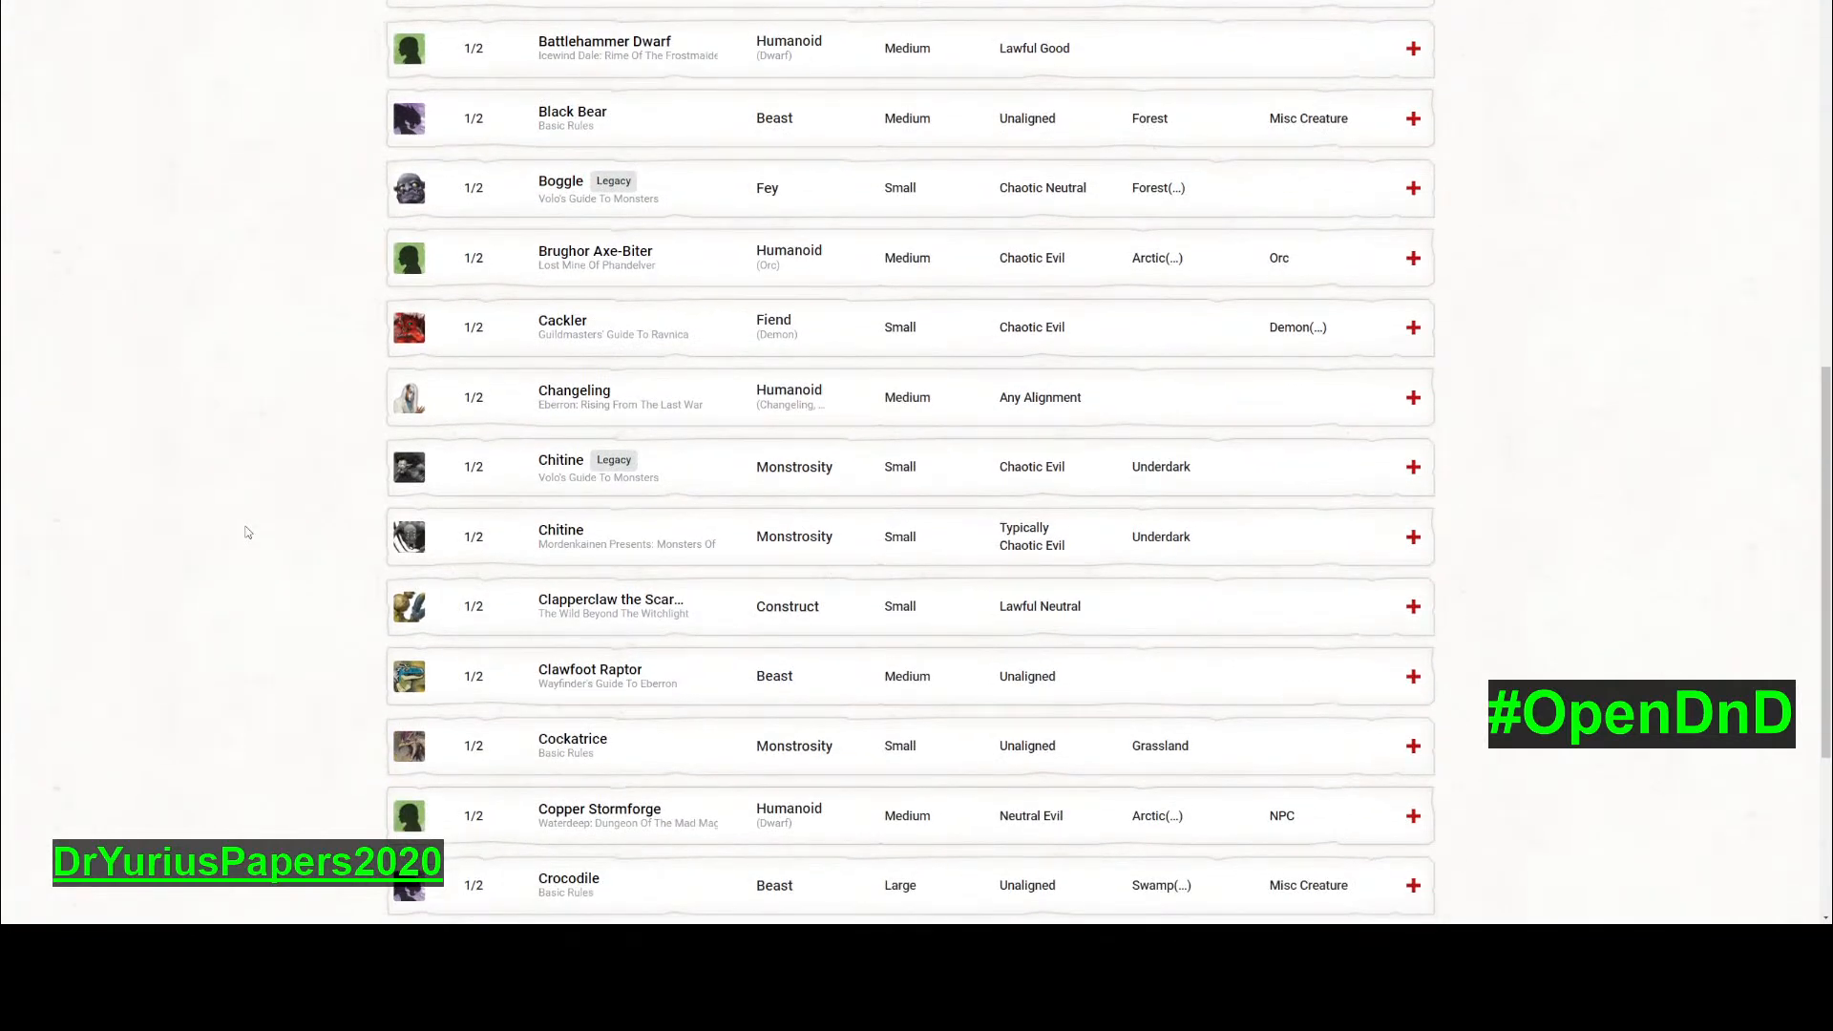
scroll(247, 532, down, 2)
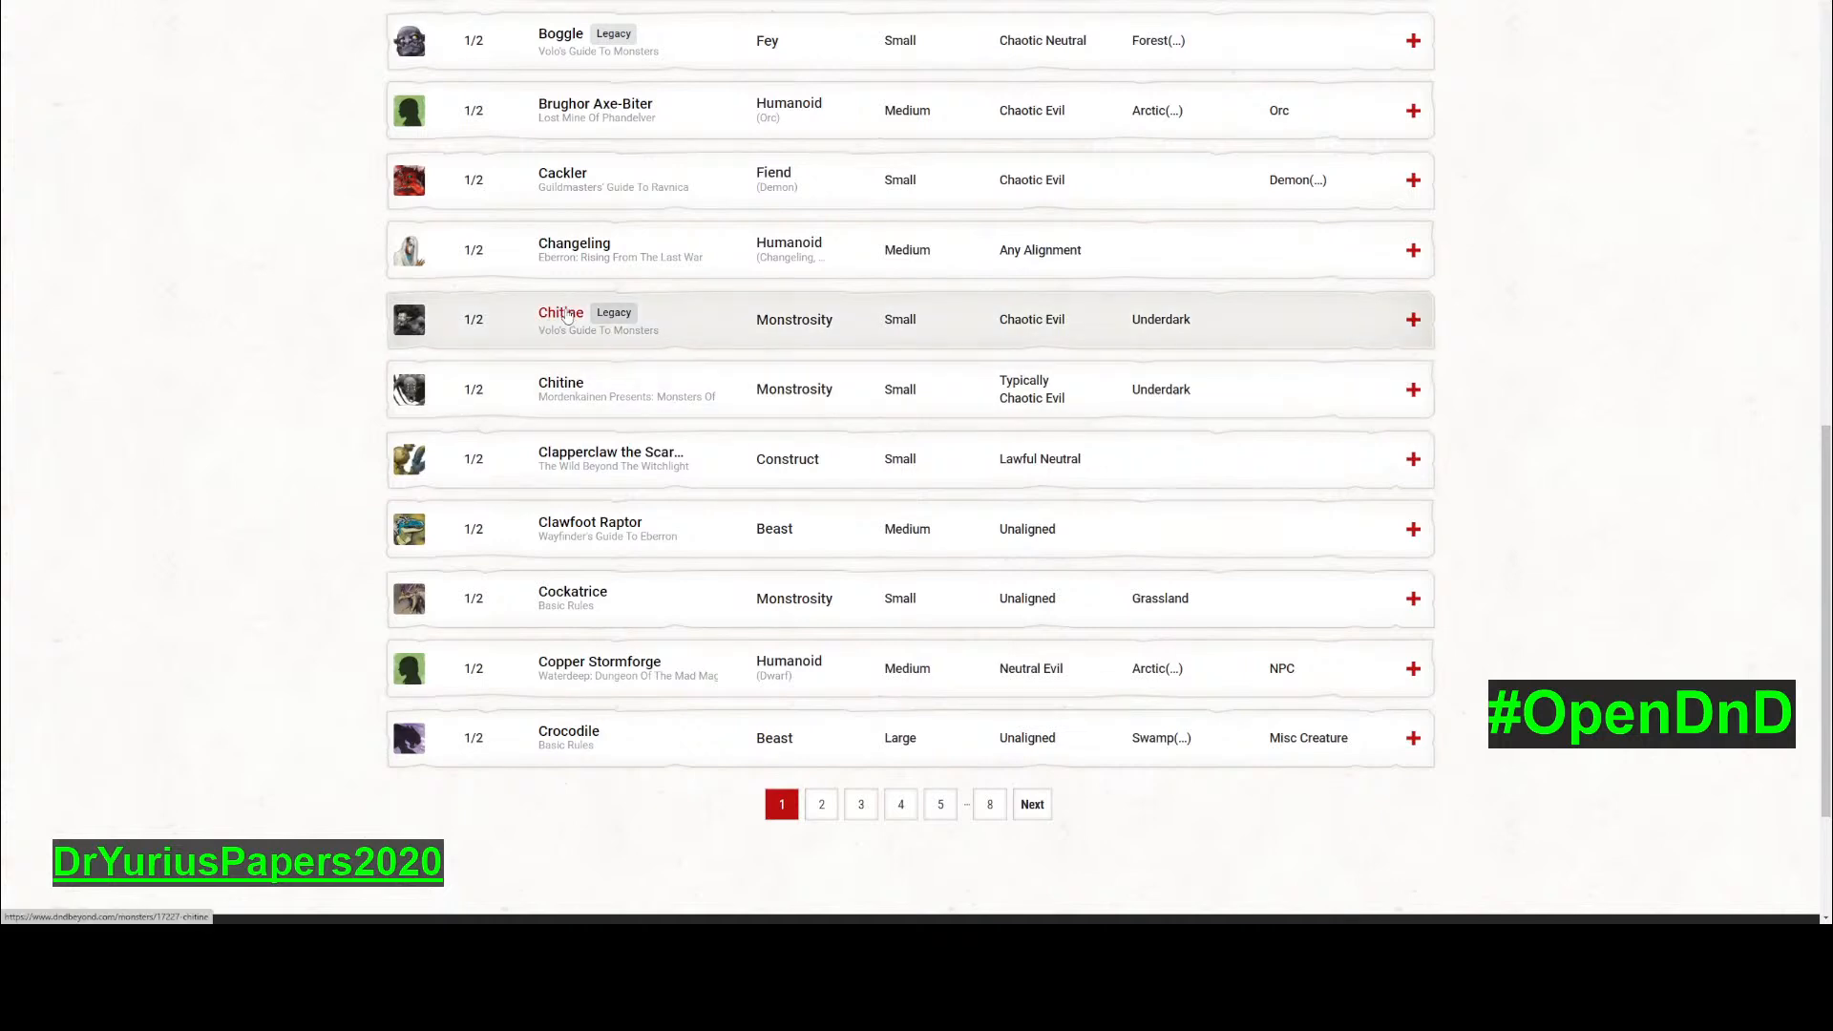
click(577, 385)
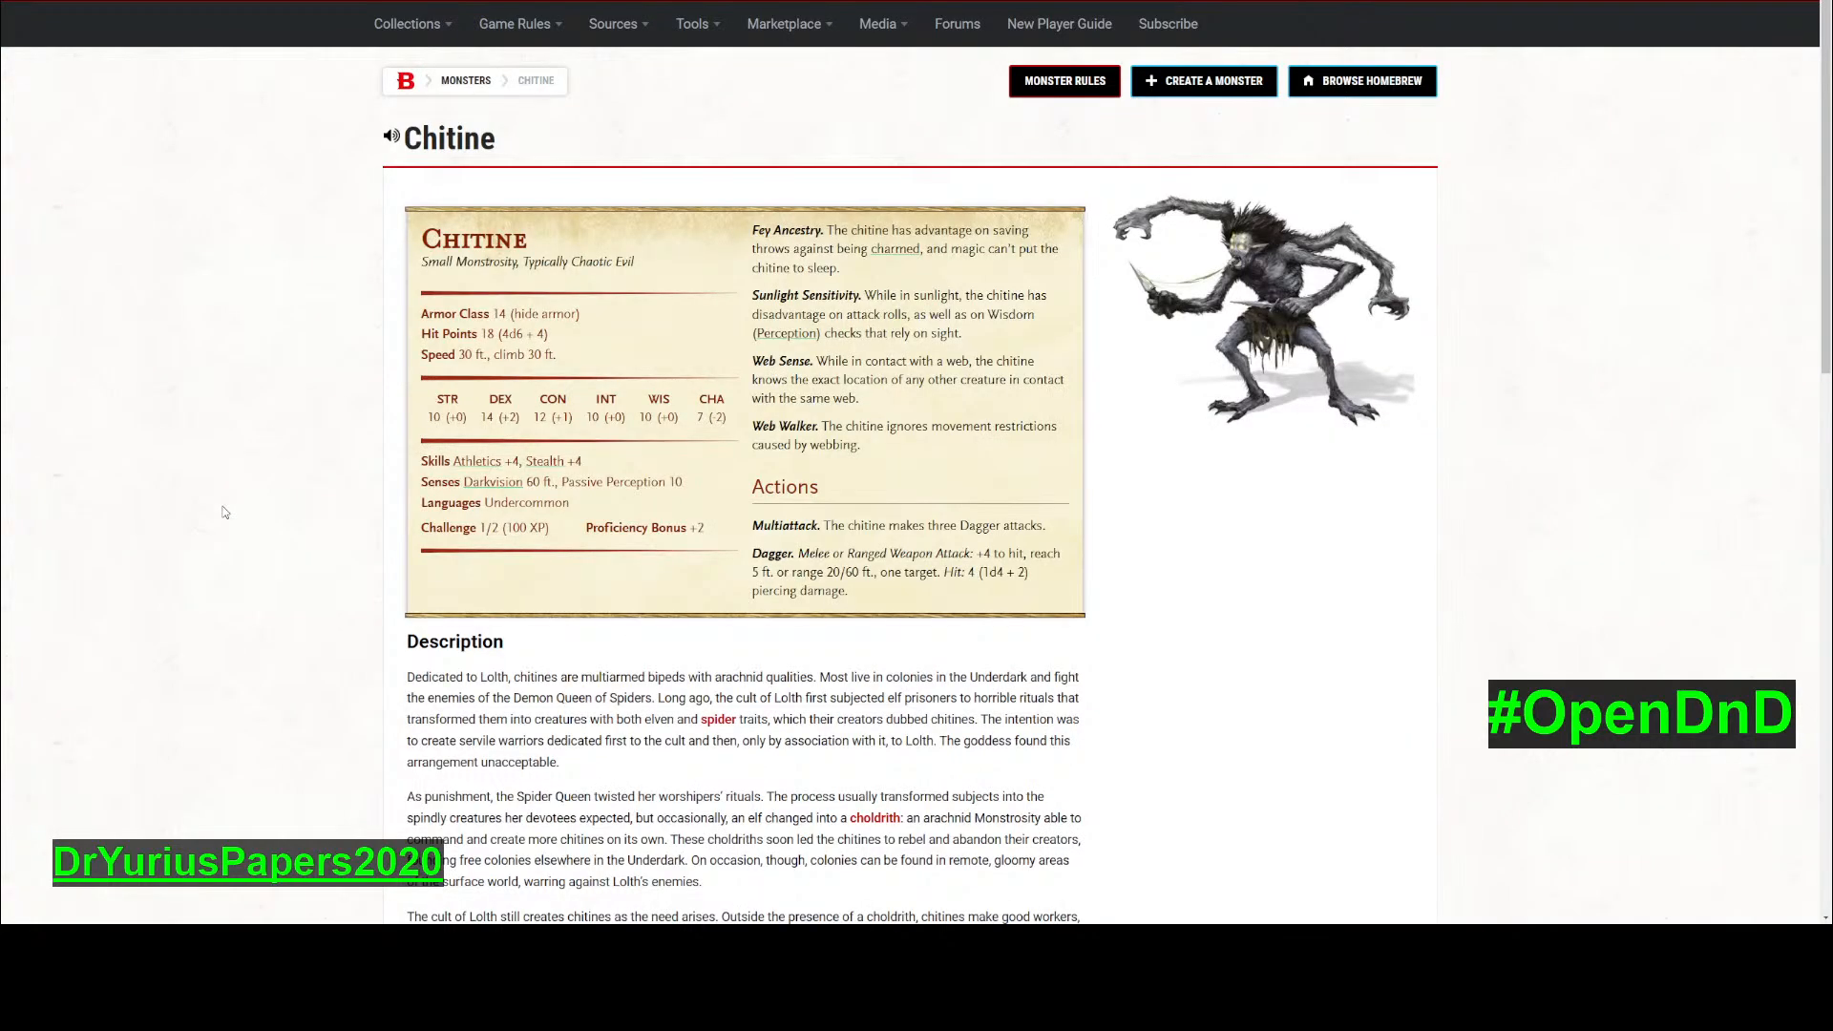
- Read the Chitine's stat block and description, and preview the stats of the linked choldrith
scroll(224, 512, down, 2)
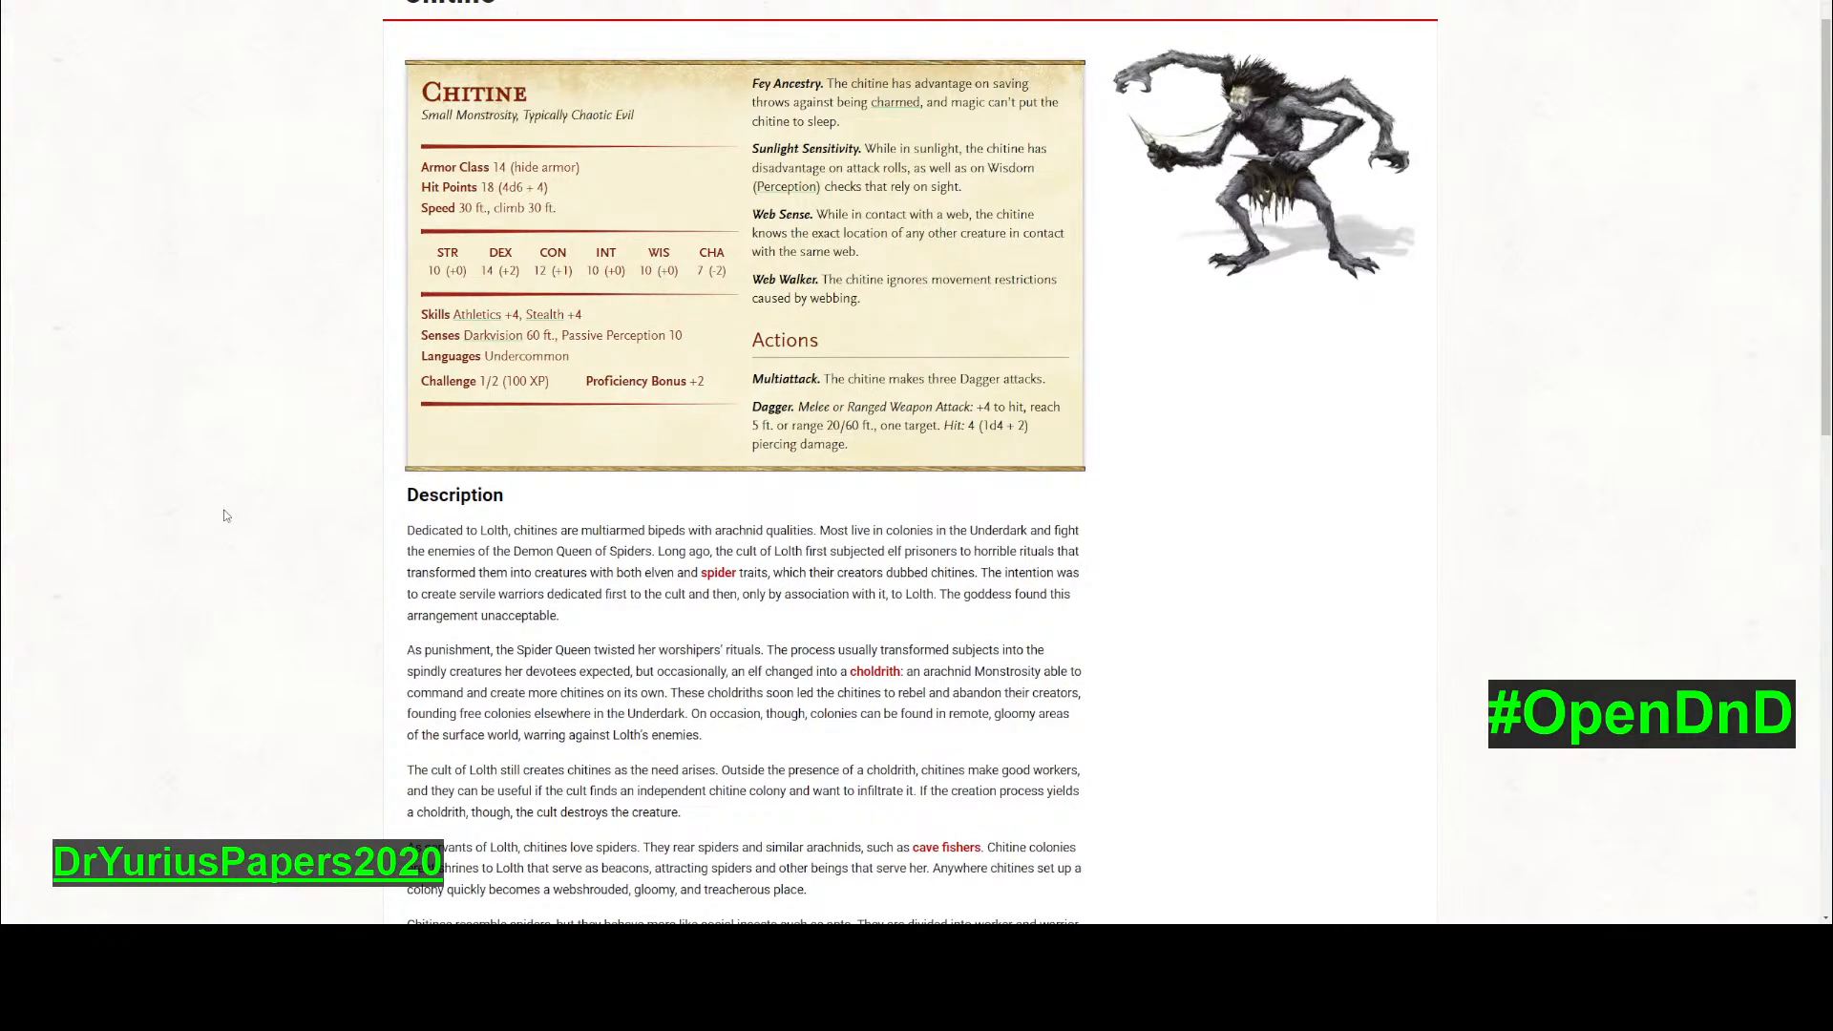
scroll(226, 515, down, 2)
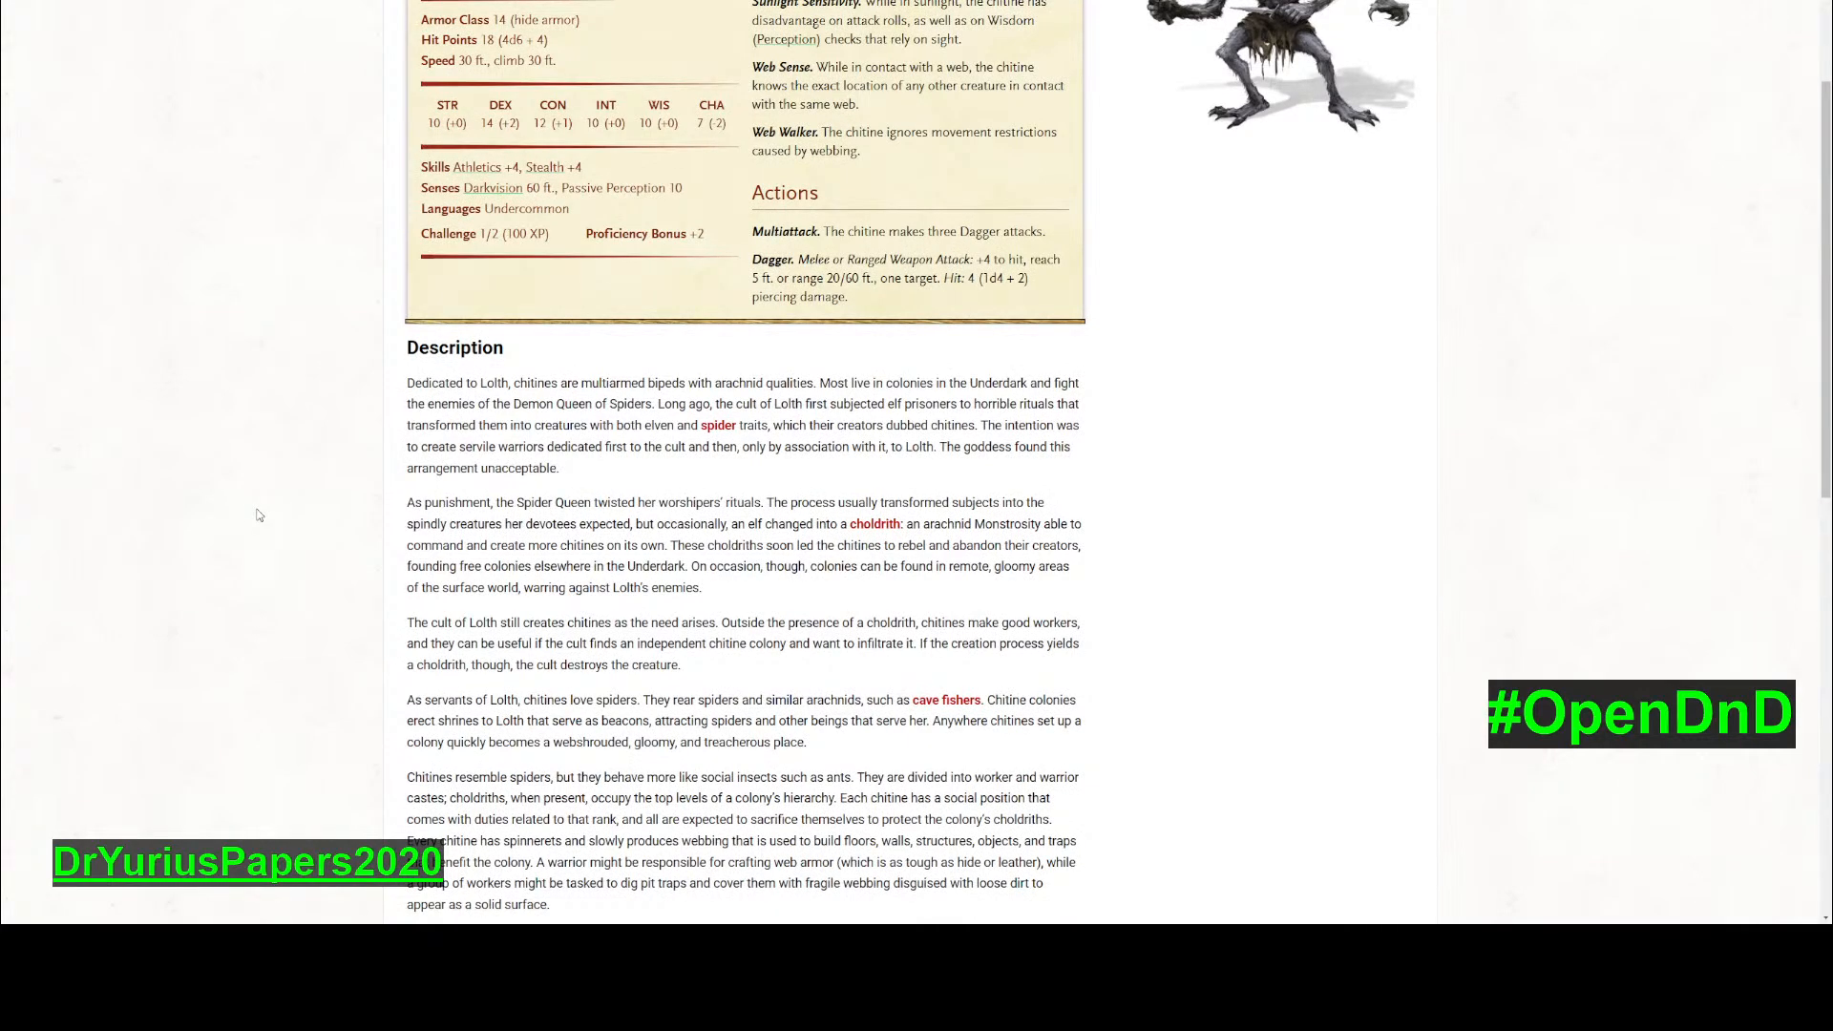
scroll(258, 516, down, 2)
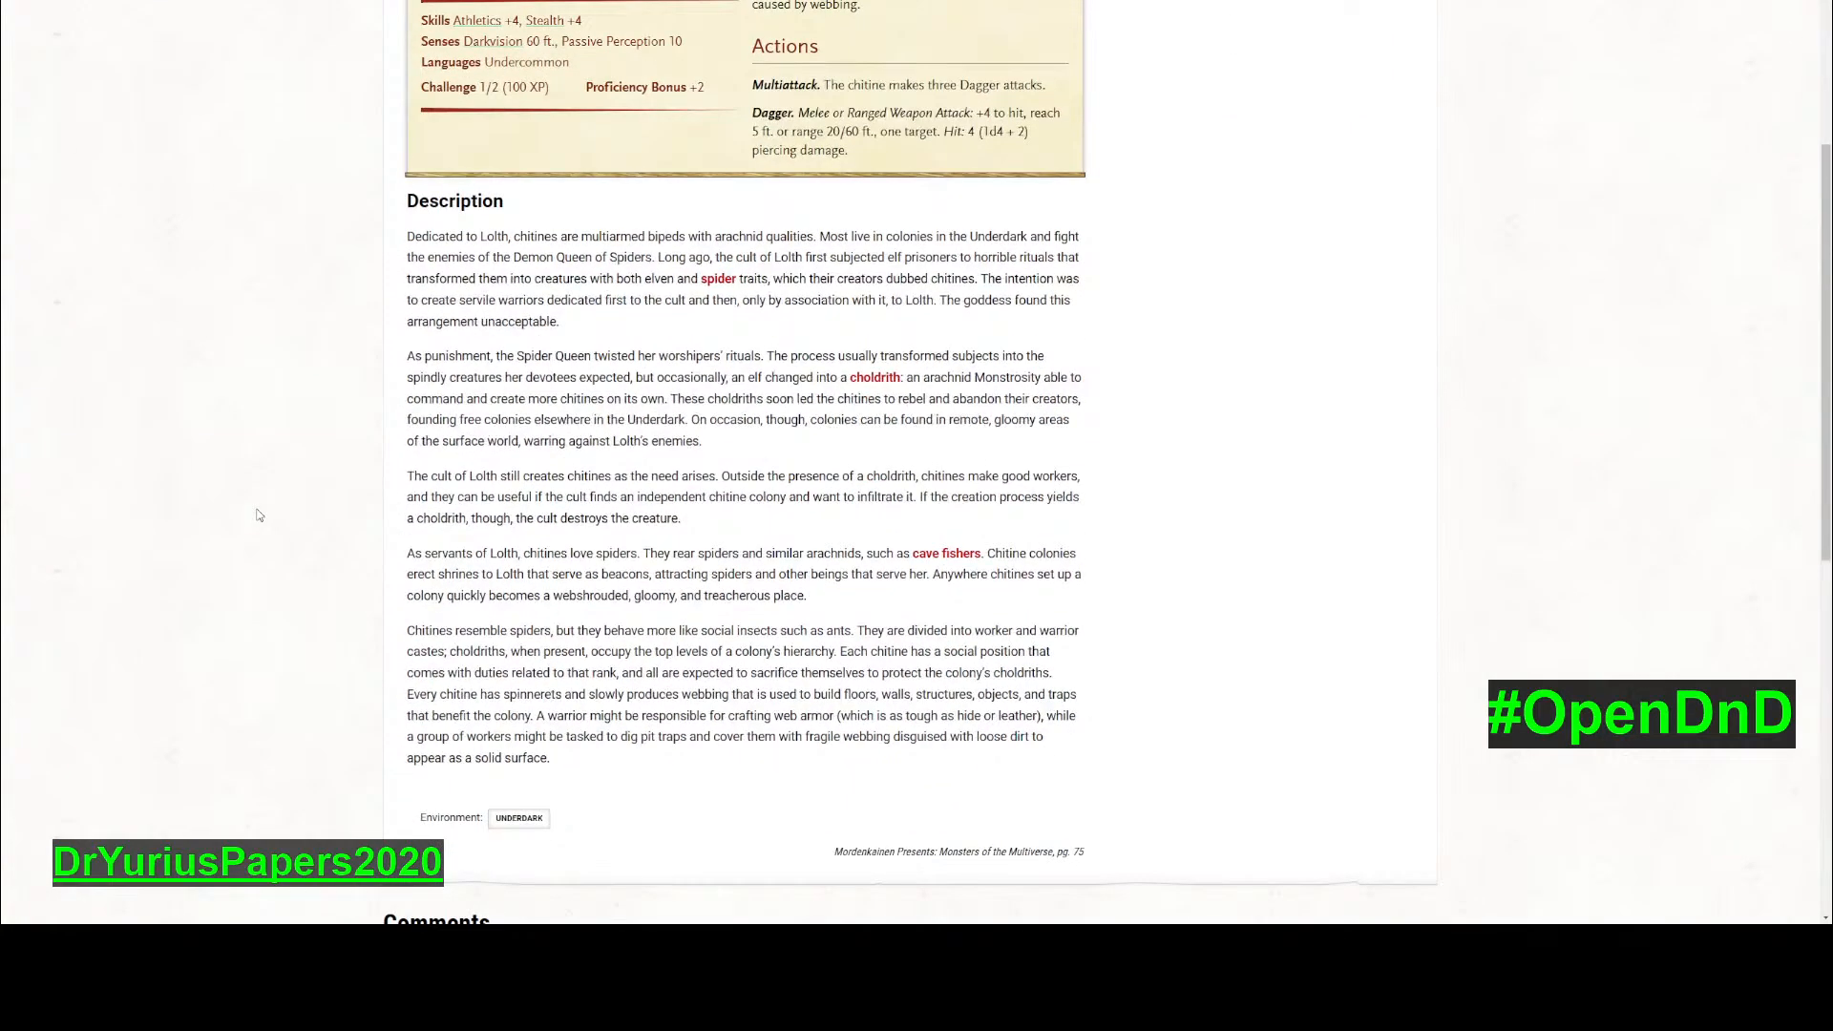
scroll(258, 516, up, 2)
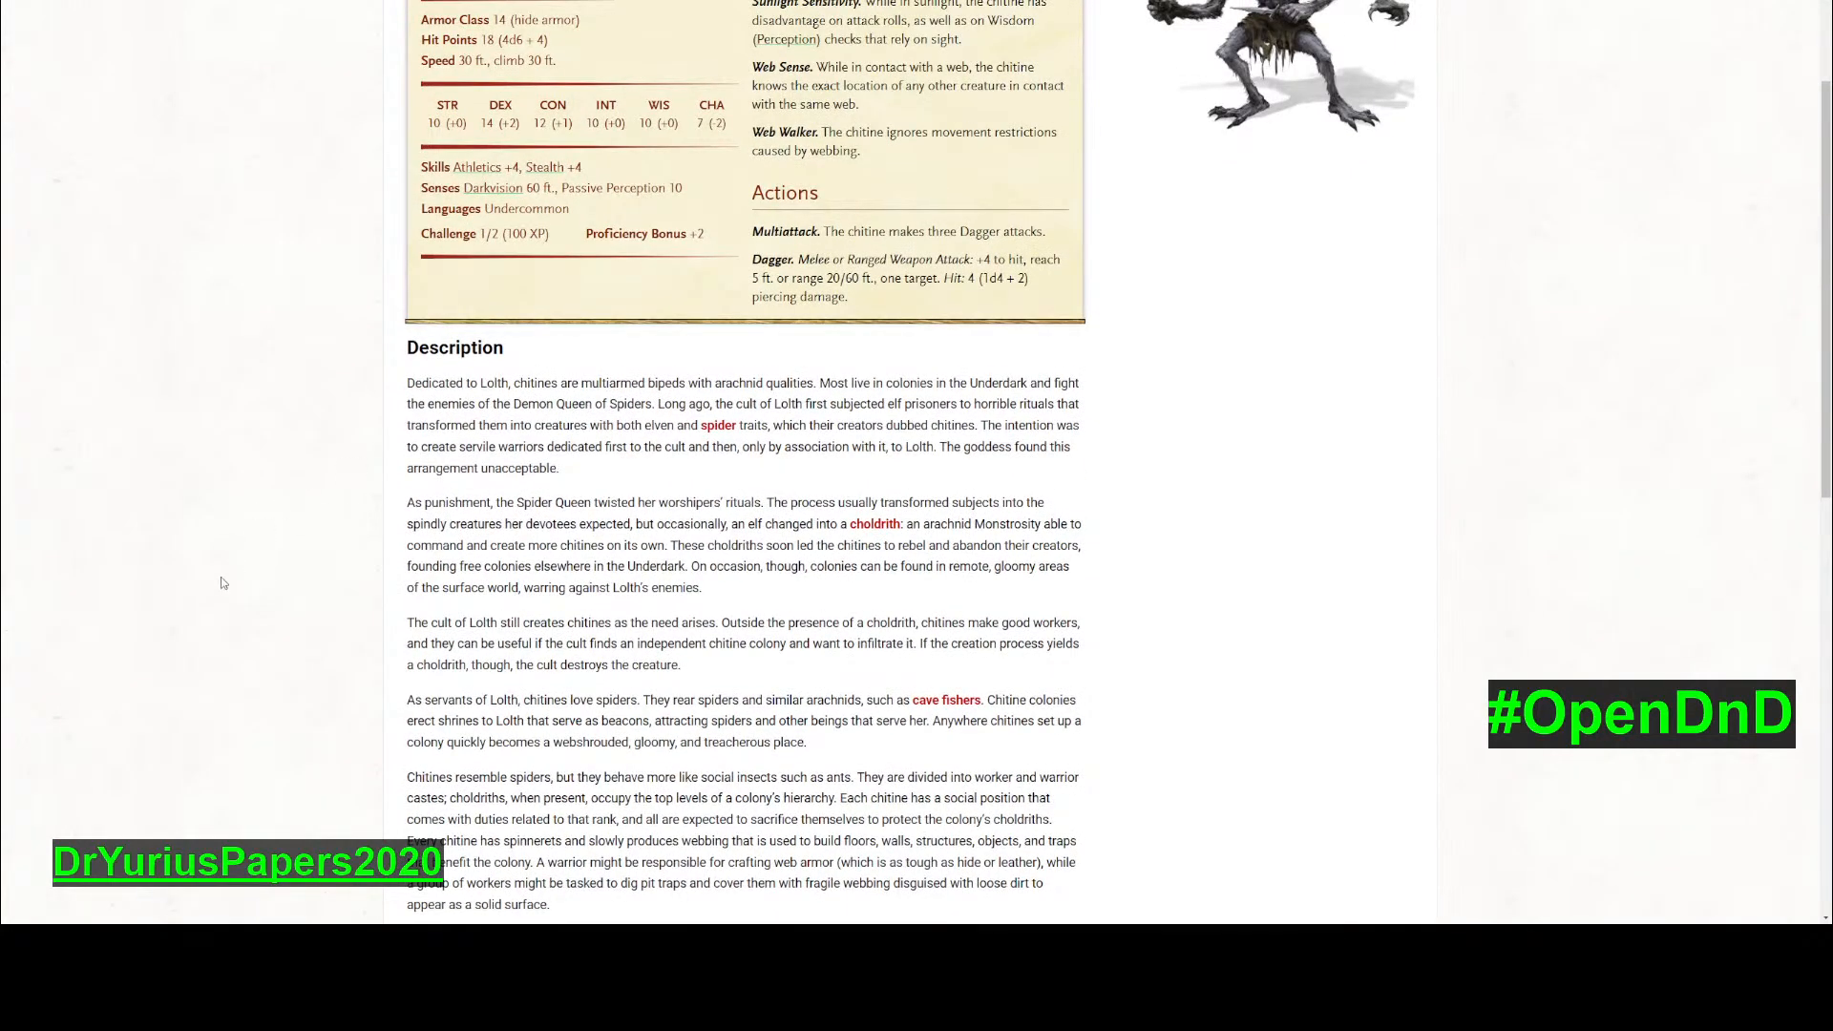
scroll(223, 582, down, 2)
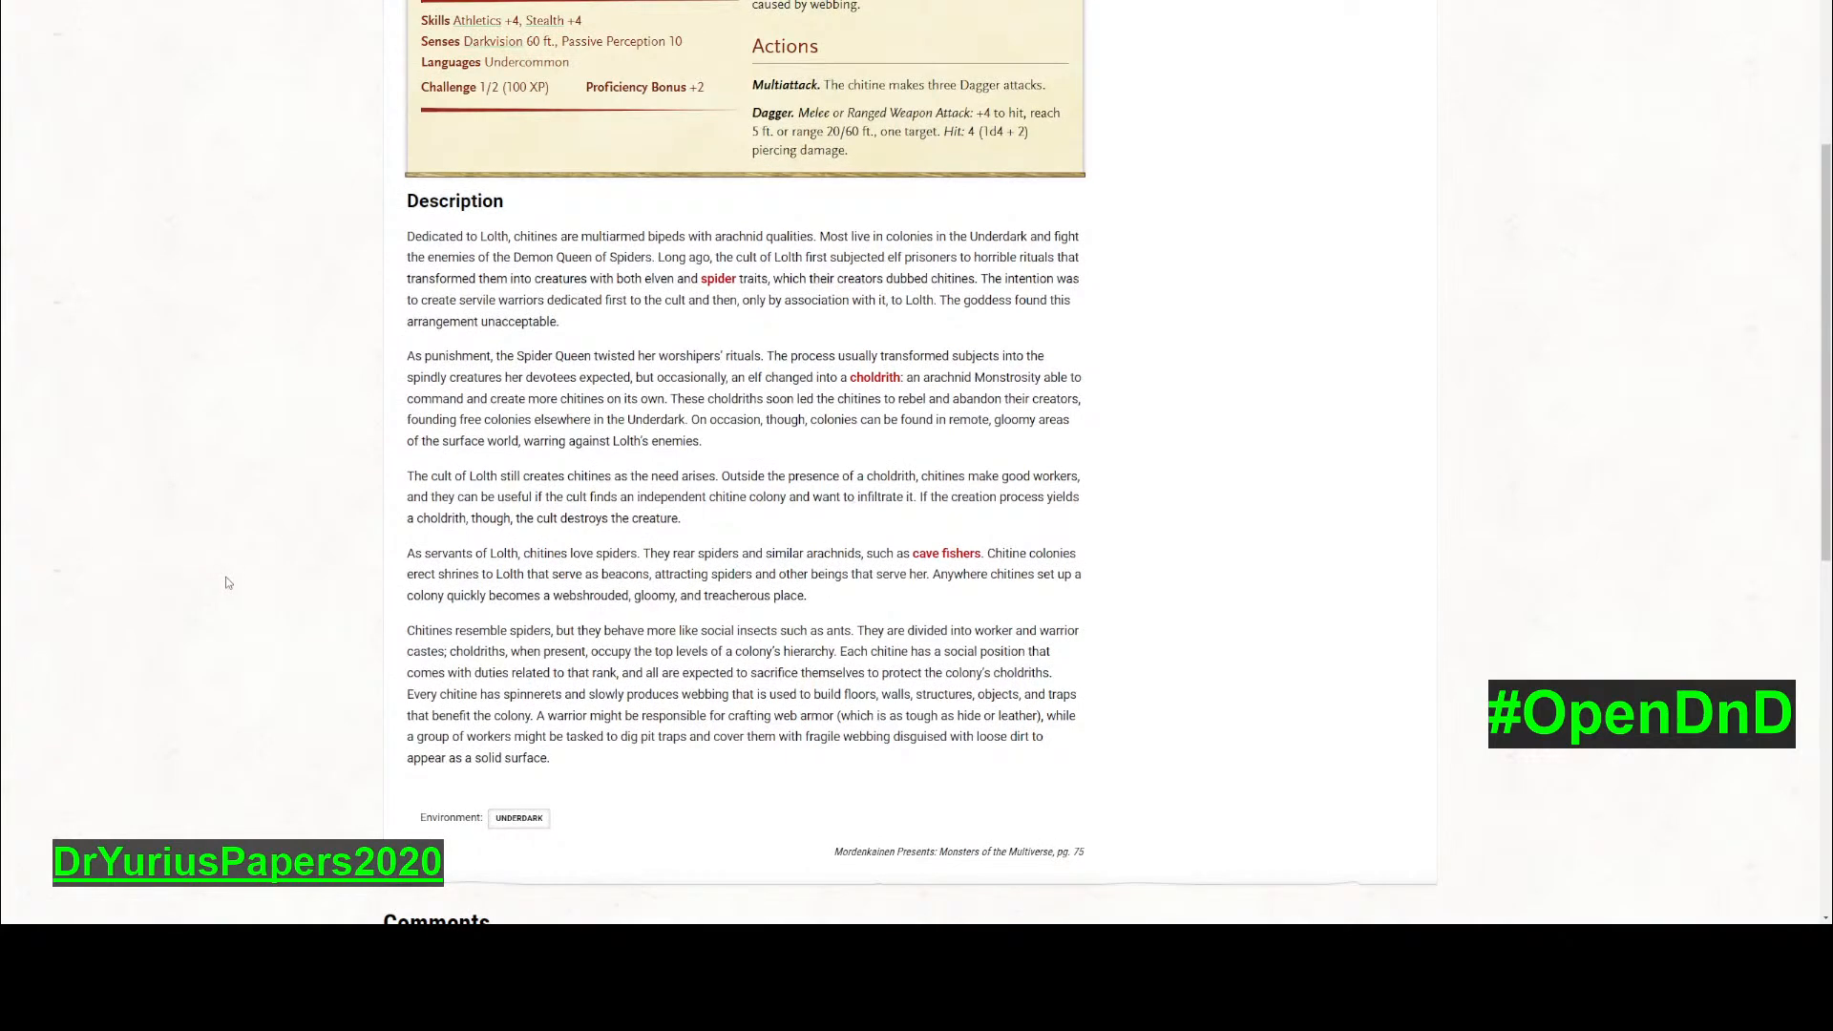
mouse_move(871, 381)
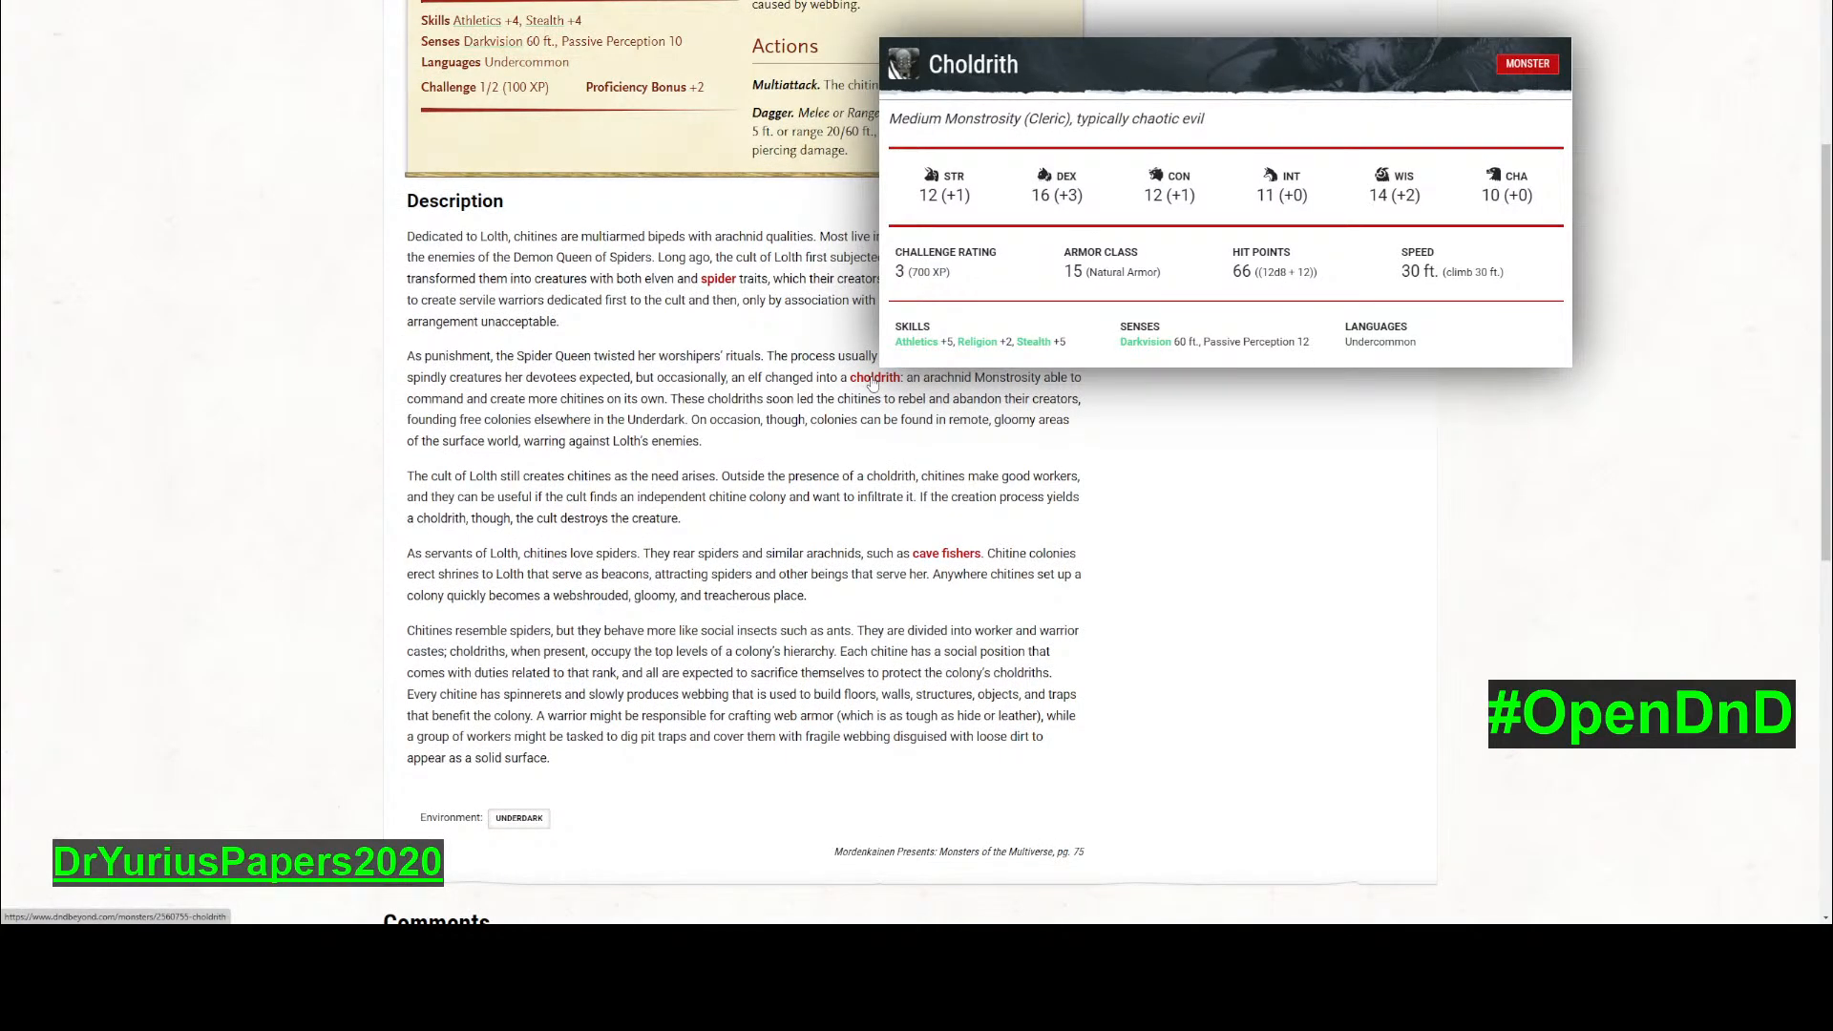
mouse_move(940, 564)
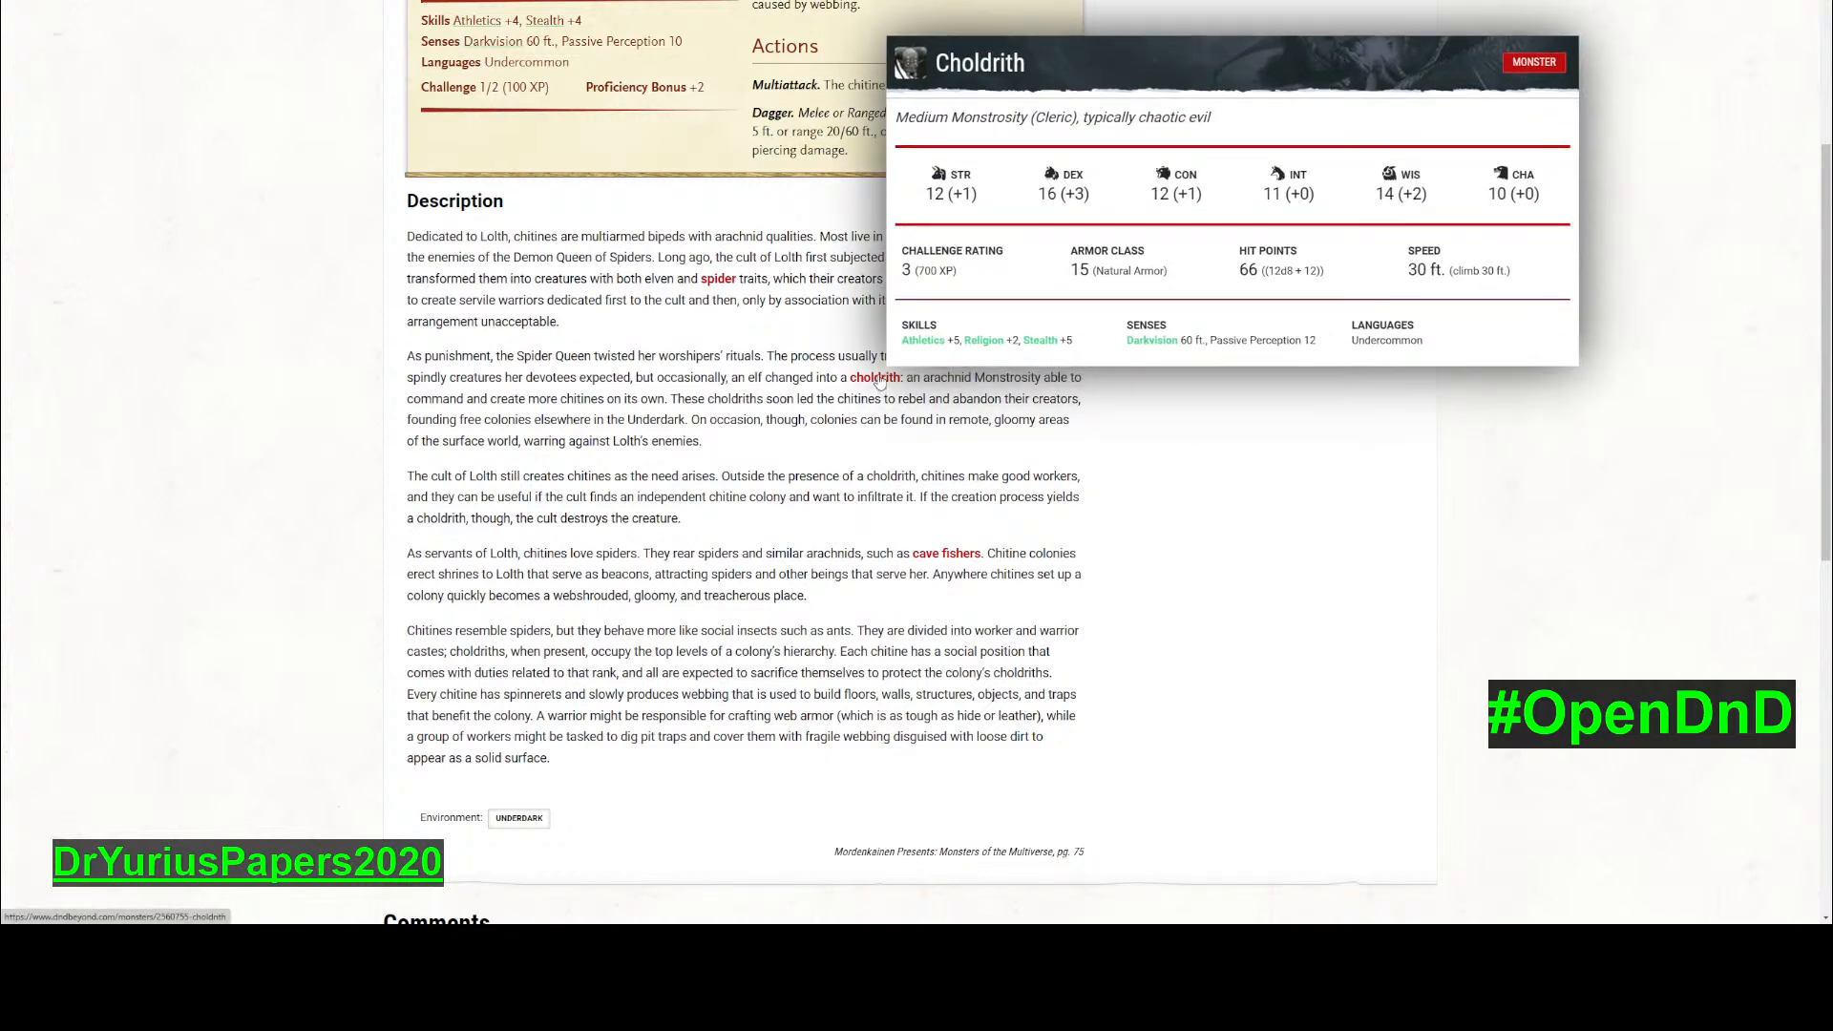
- Open the linked choldrith's page, review its details, and return to the monster list
click(879, 380)
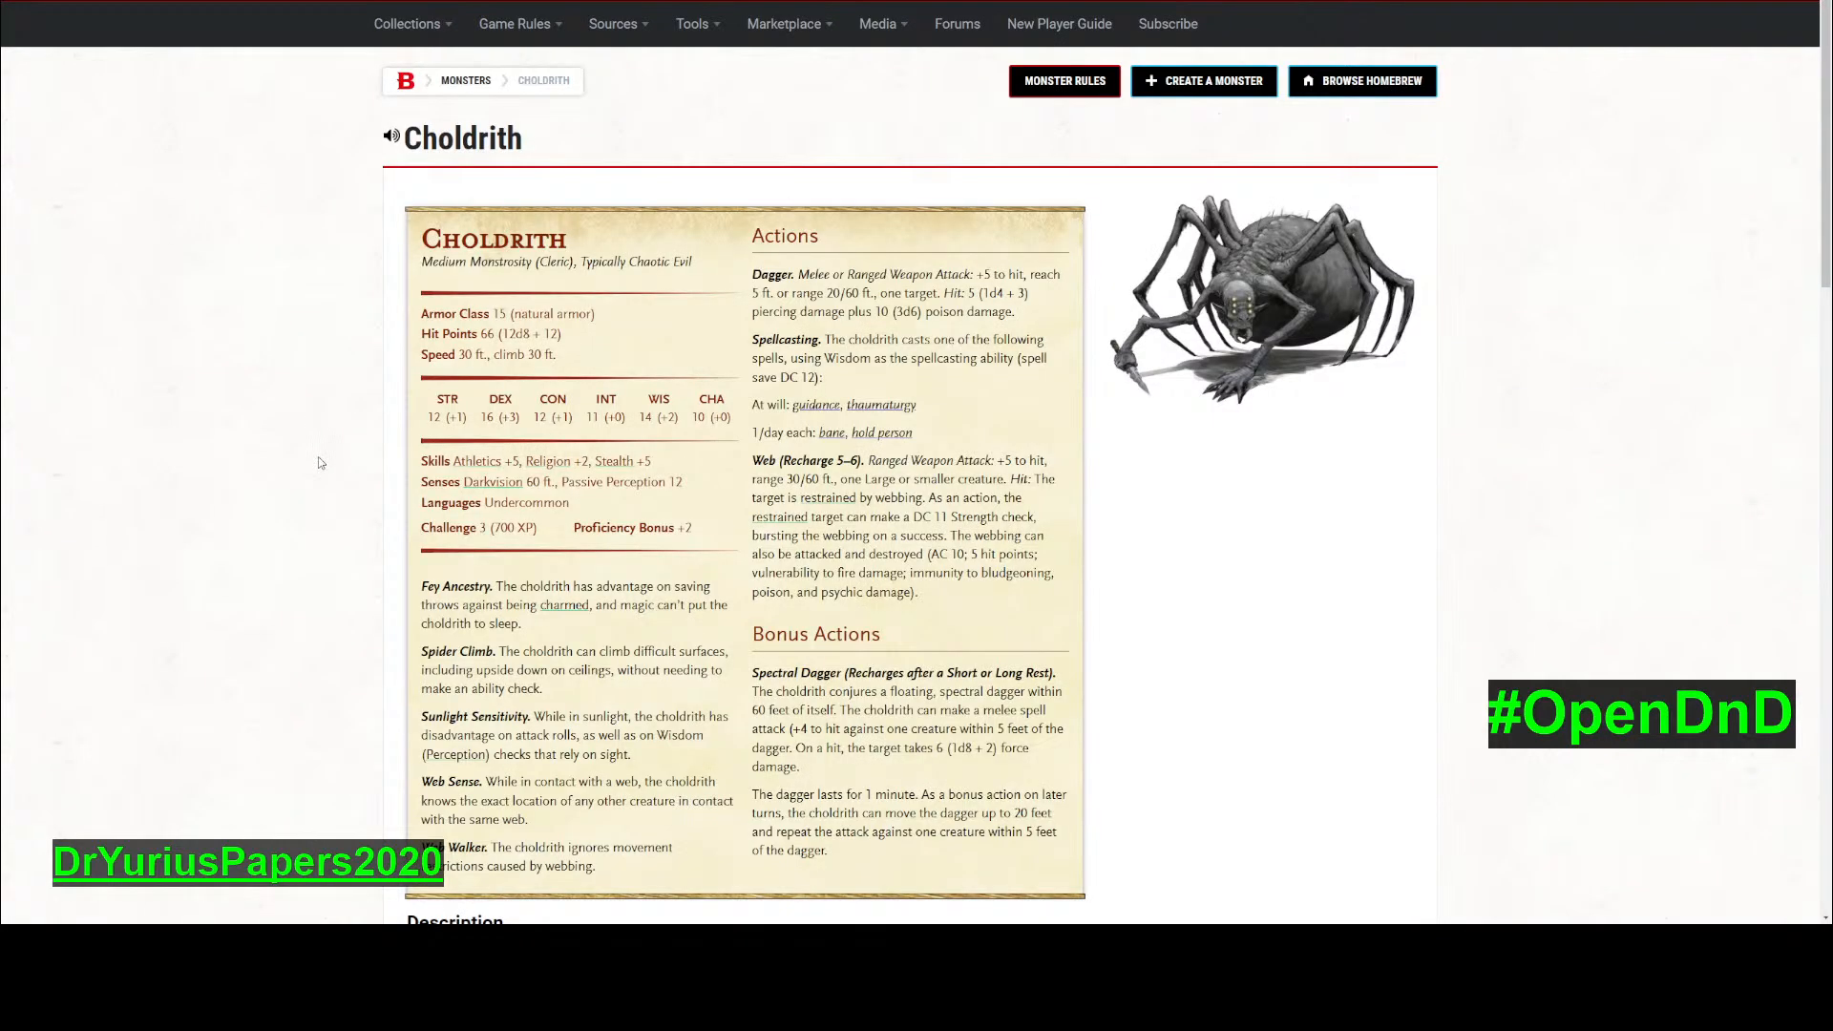
scroll(318, 459, down, 2)
scroll(320, 425, up, 2)
scroll(917, 477, down, 6)
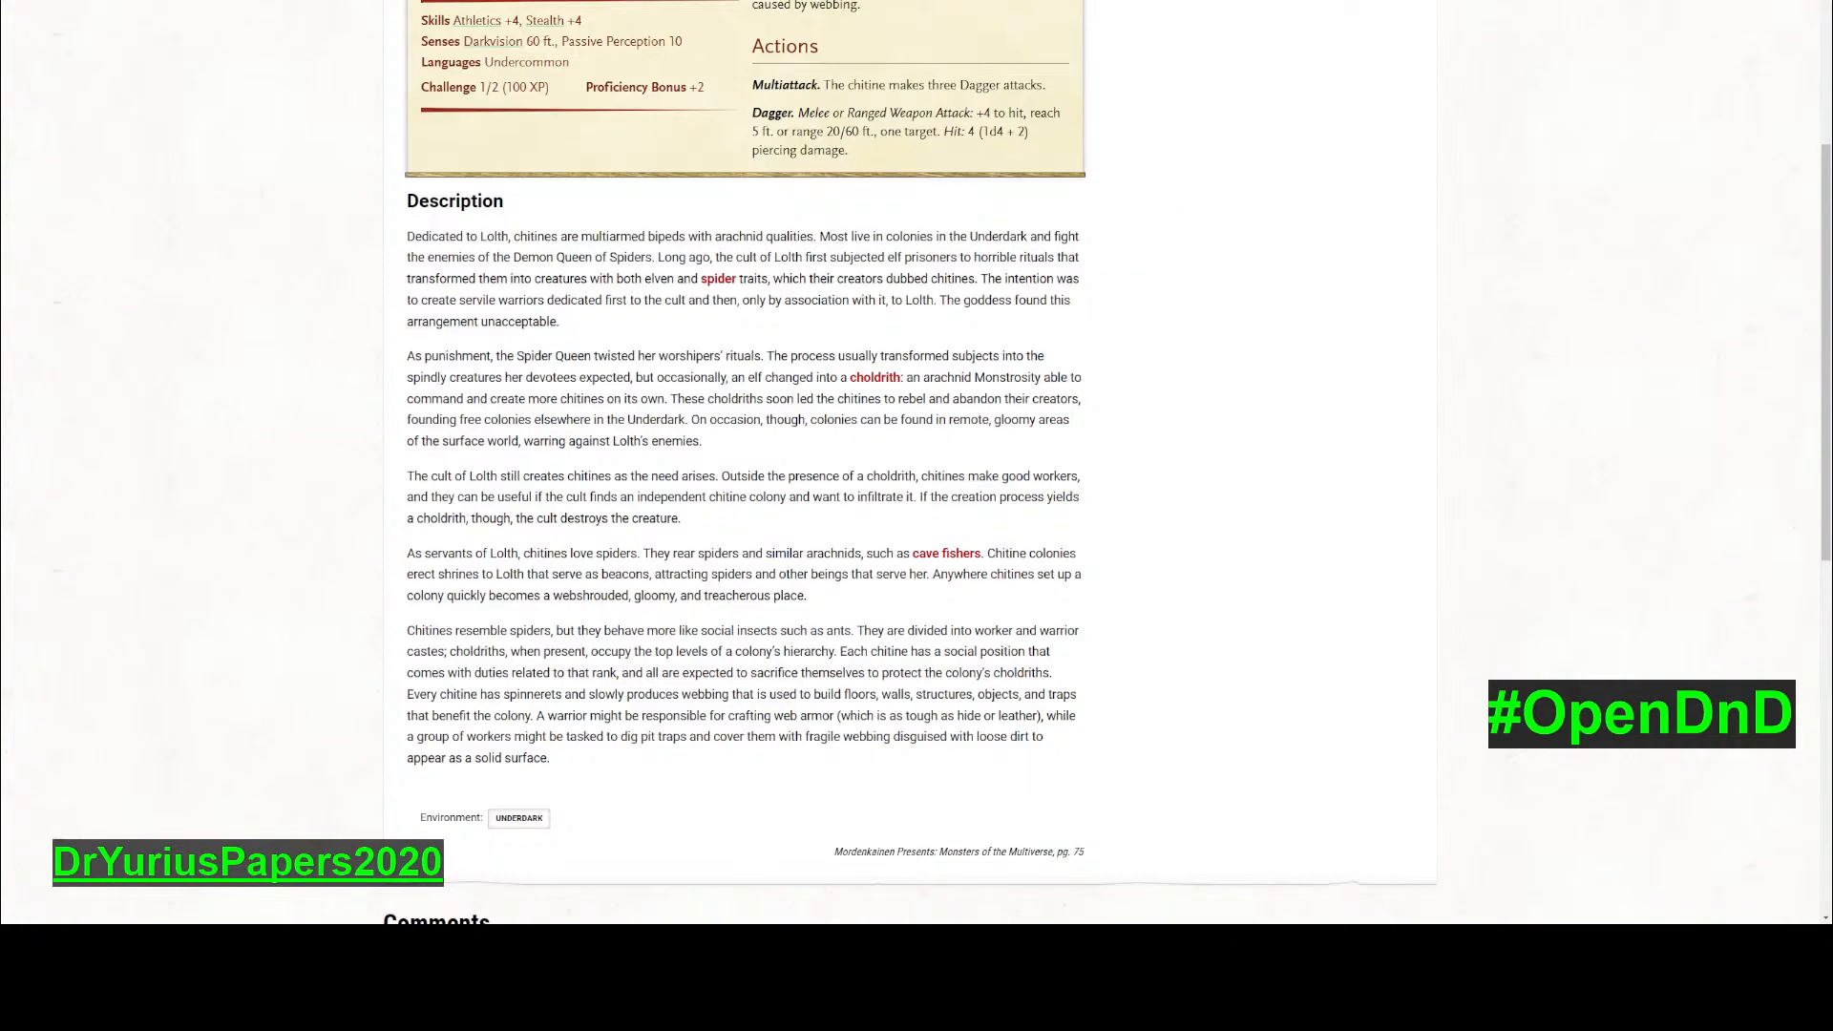
key(alt+Left)
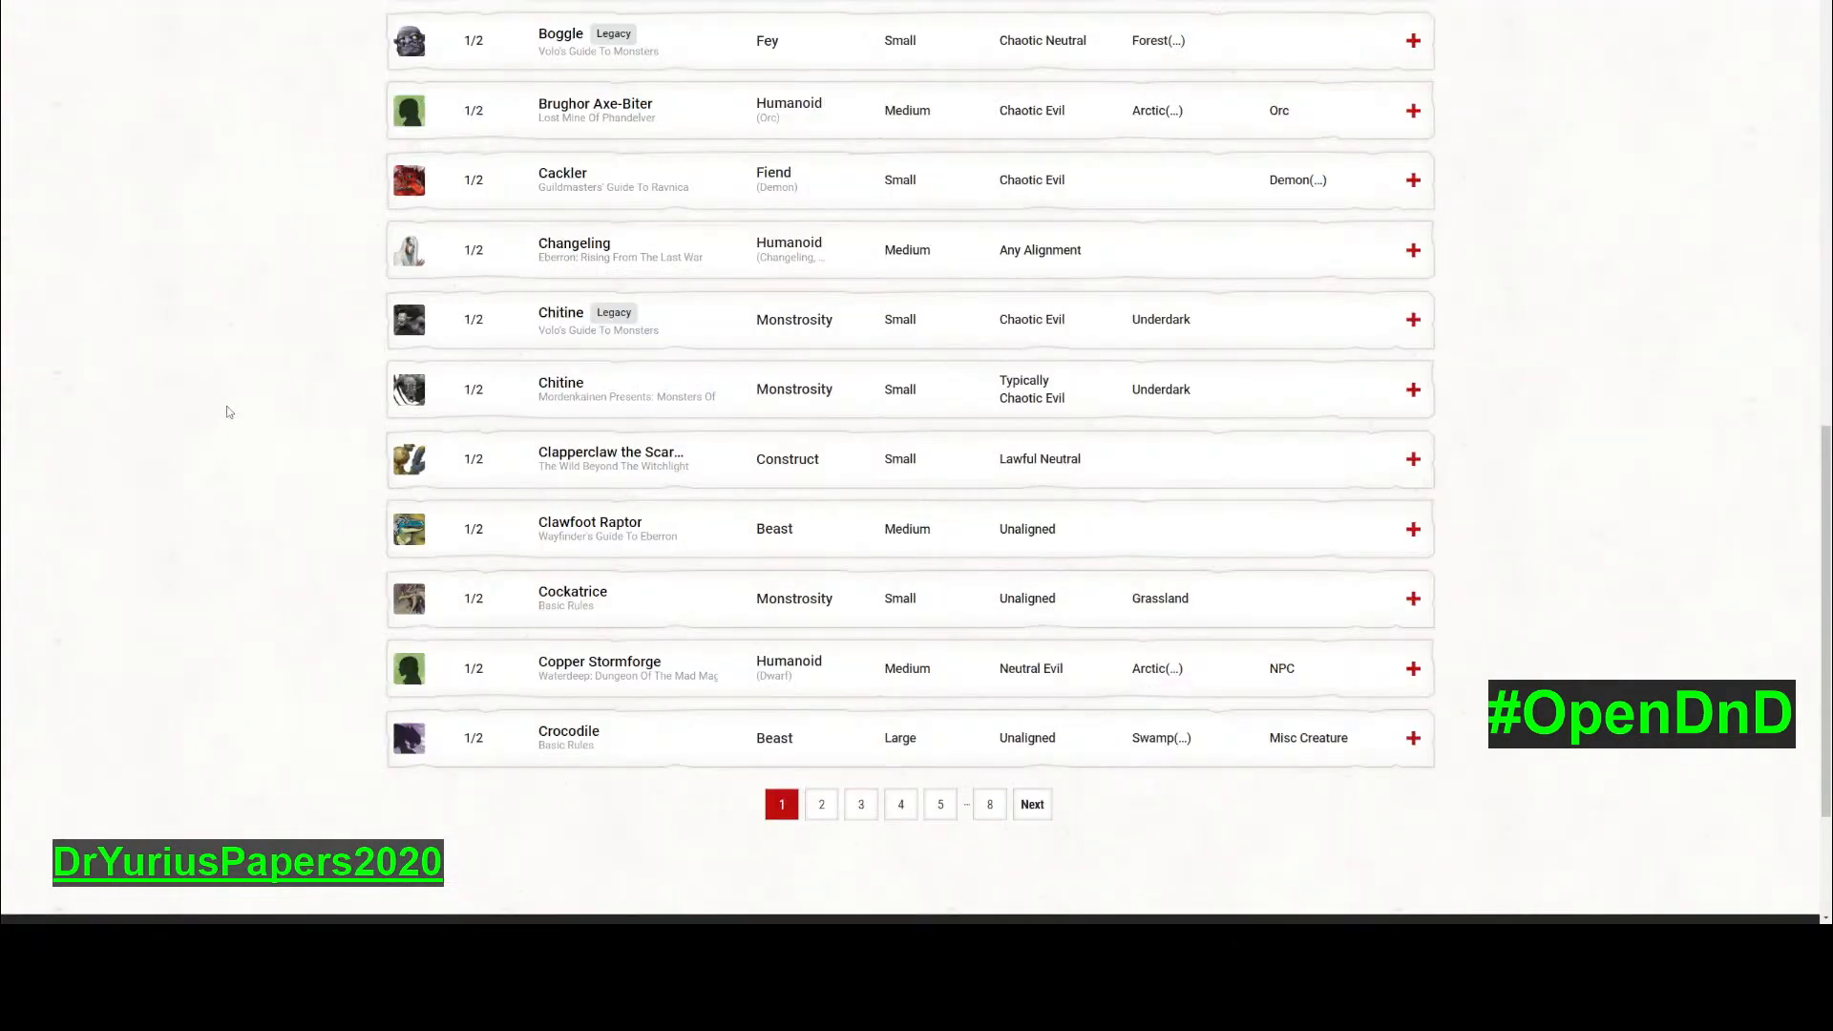
- Go to page 2 of the monster results, view the non-legacy Darkling entry, and return to the list
scroll(229, 411, down, 2)
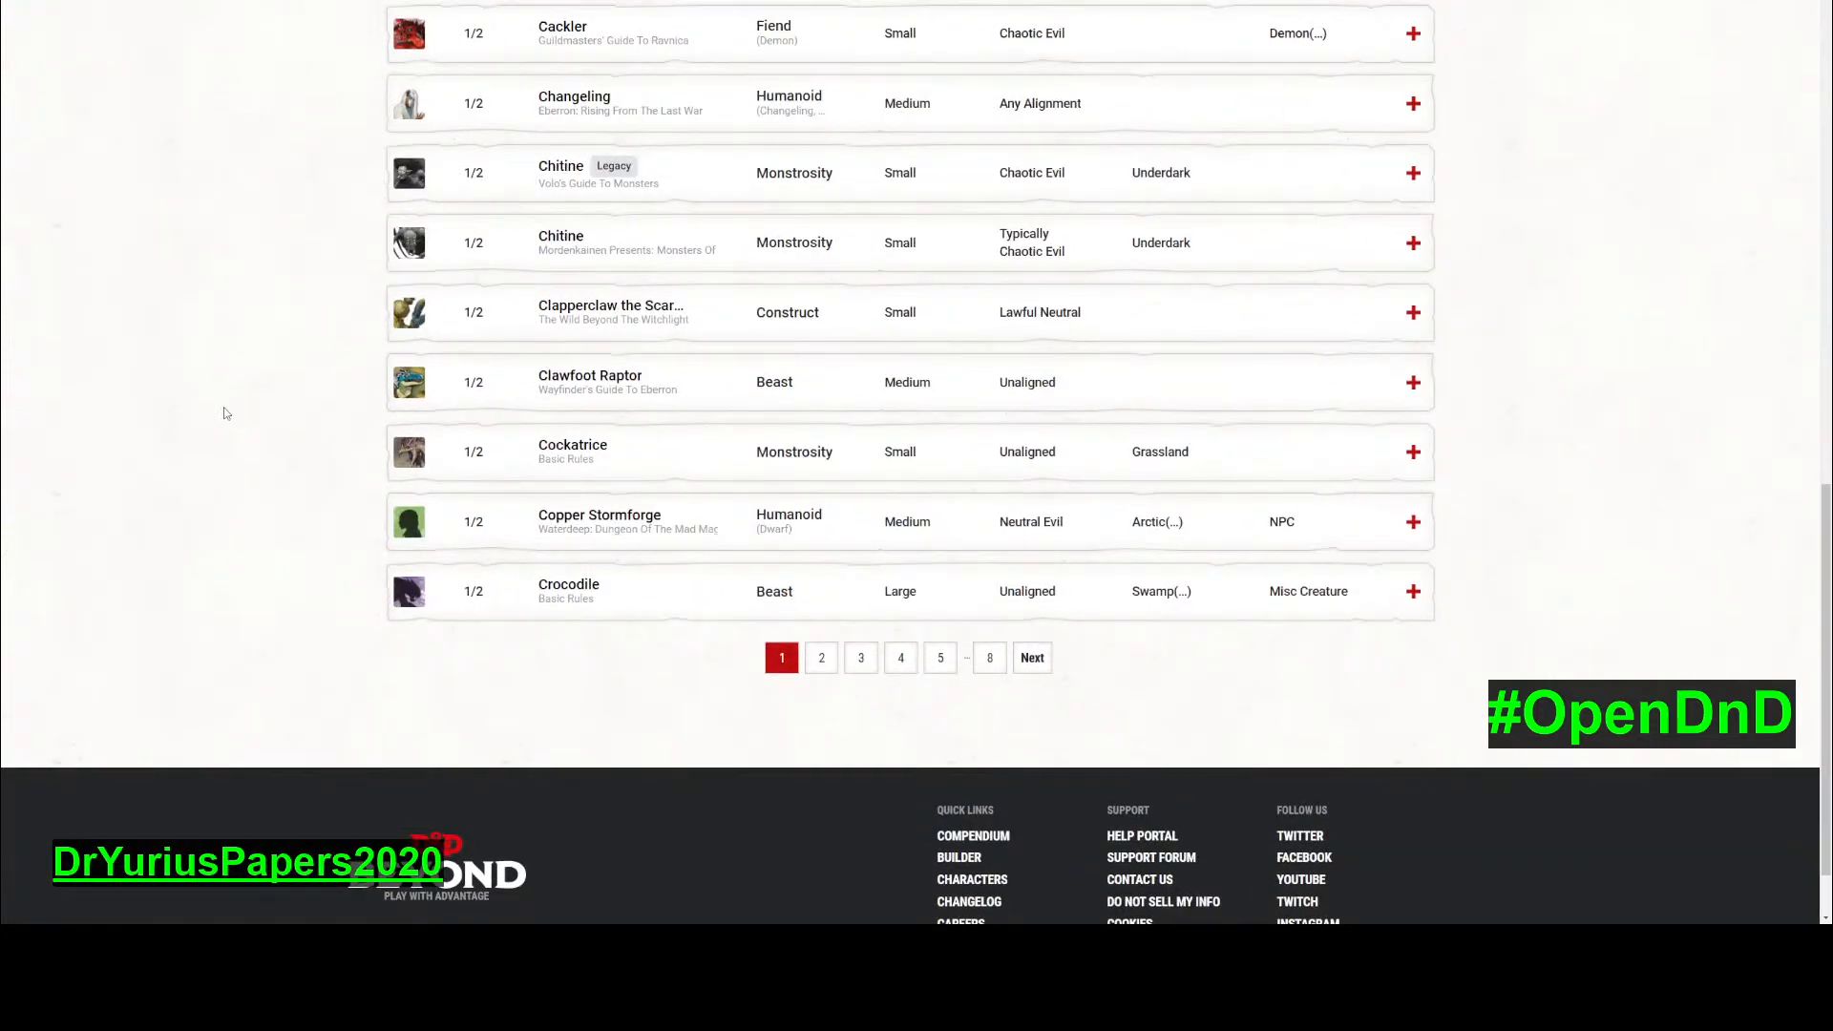
click(821, 658)
scroll(258, 494, down, 4)
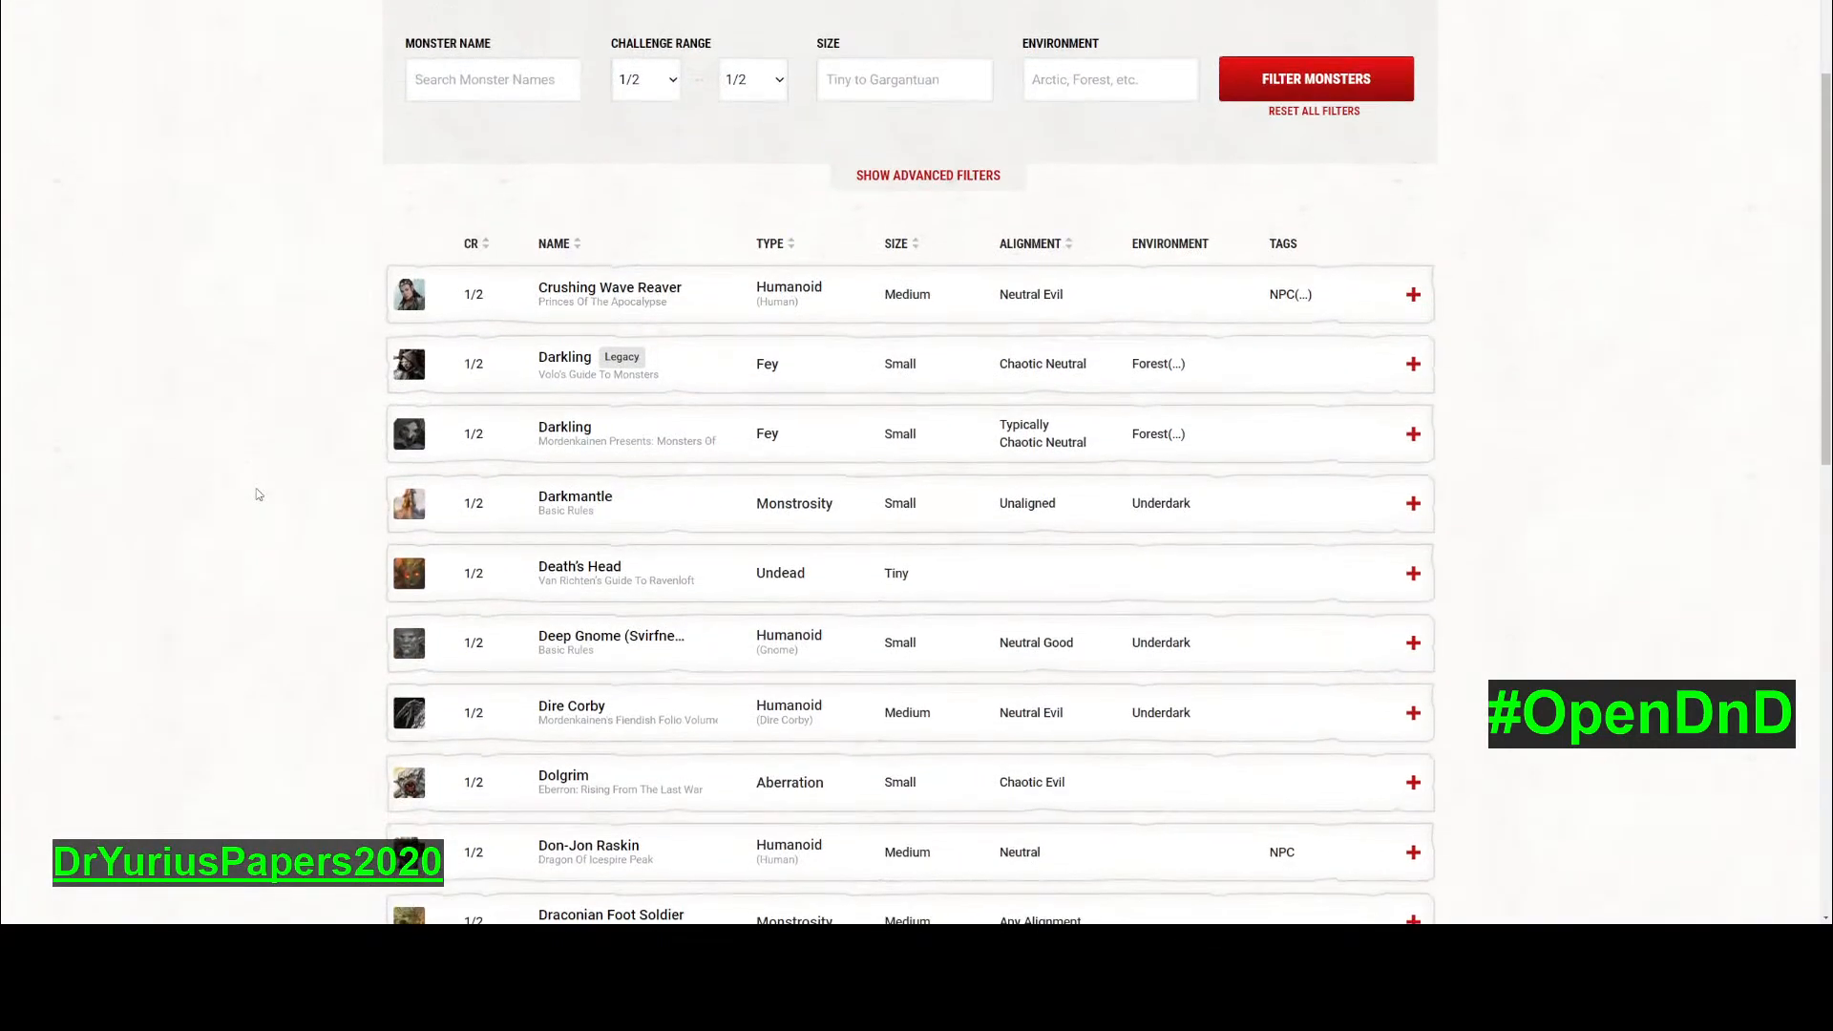
click(573, 432)
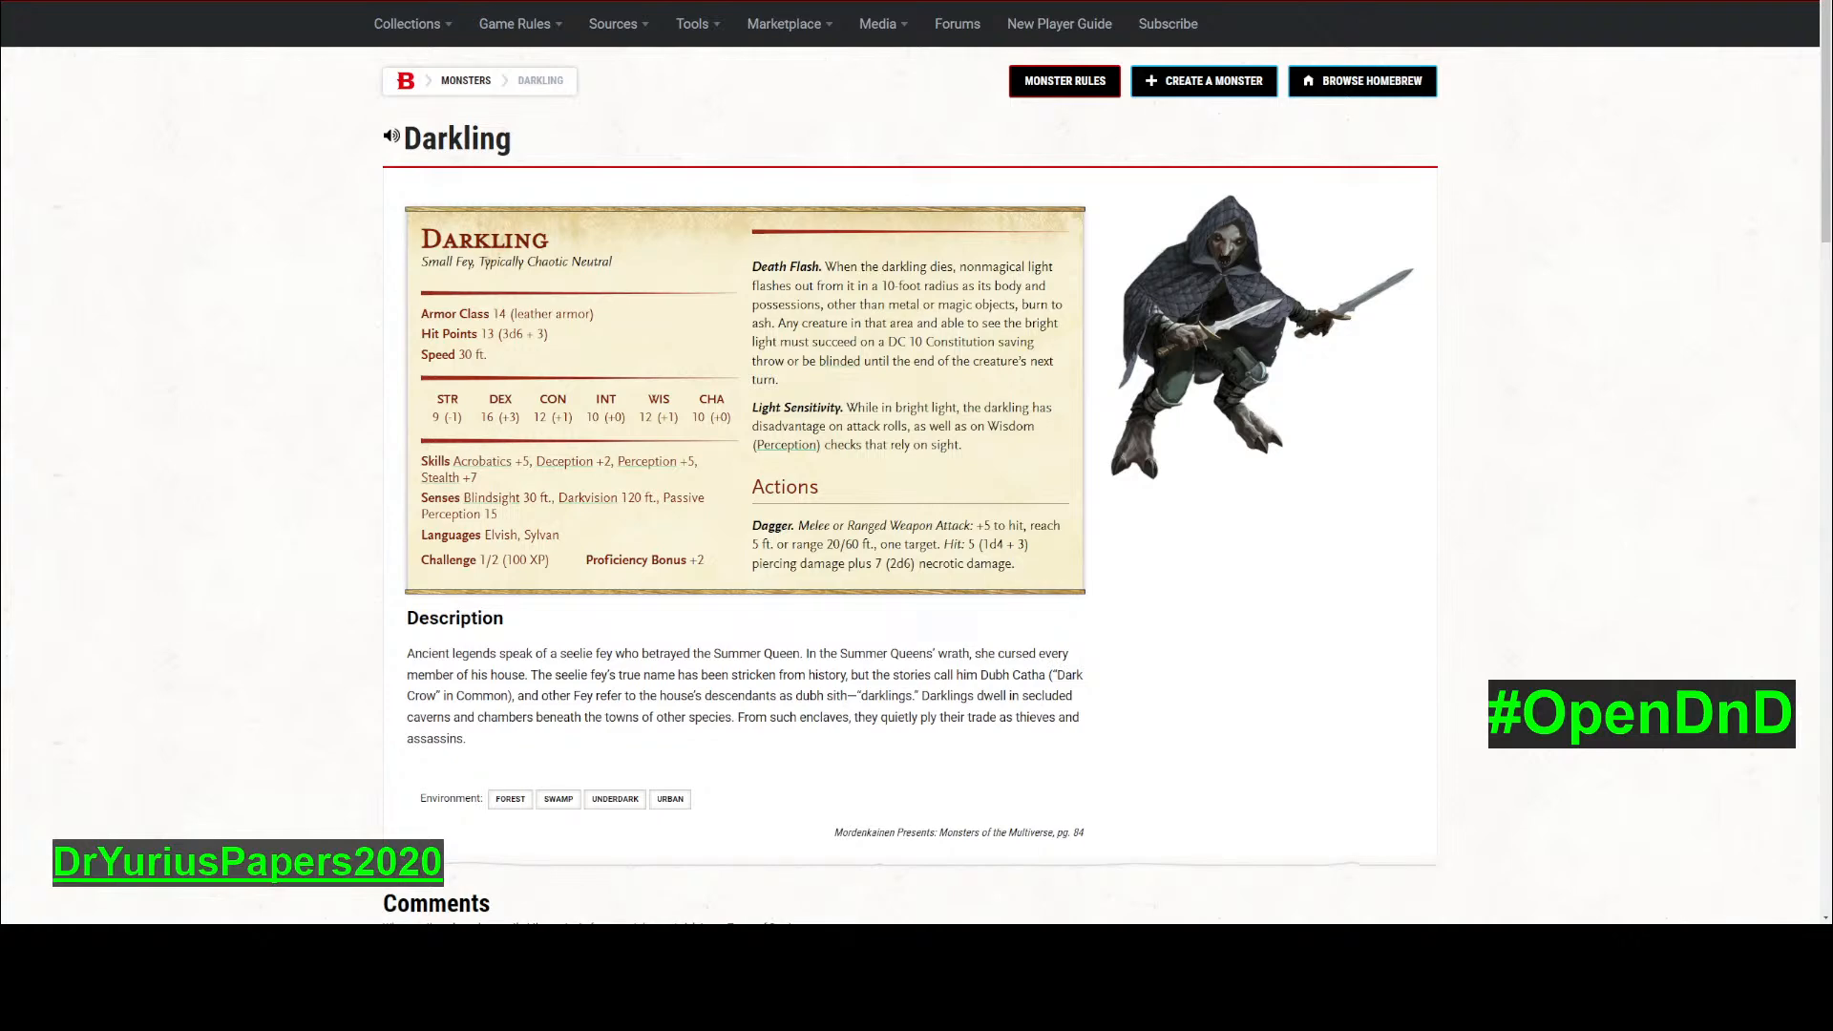
key(alt+Left)
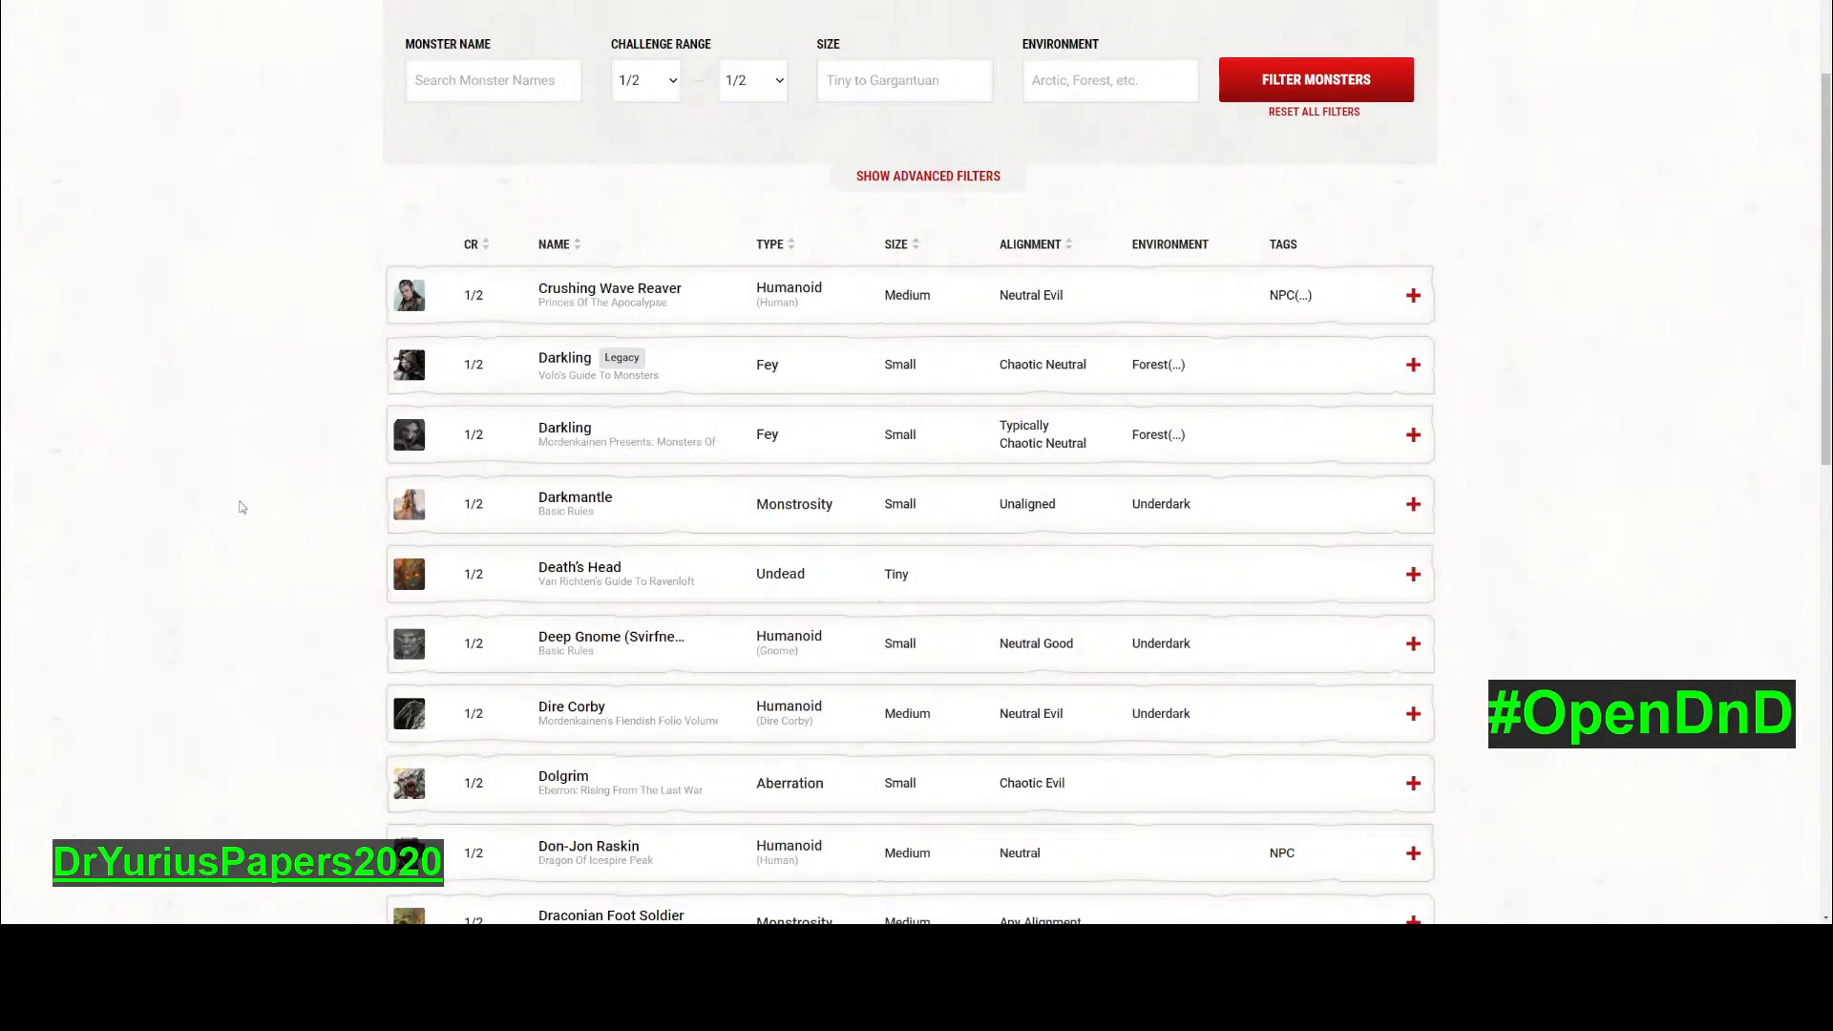
- Look through page 2 of the results, view the non-legacy Firenewt Warrior entry, and return to the list
scroll(241, 507, down, 2)
scroll(242, 507, down, 2)
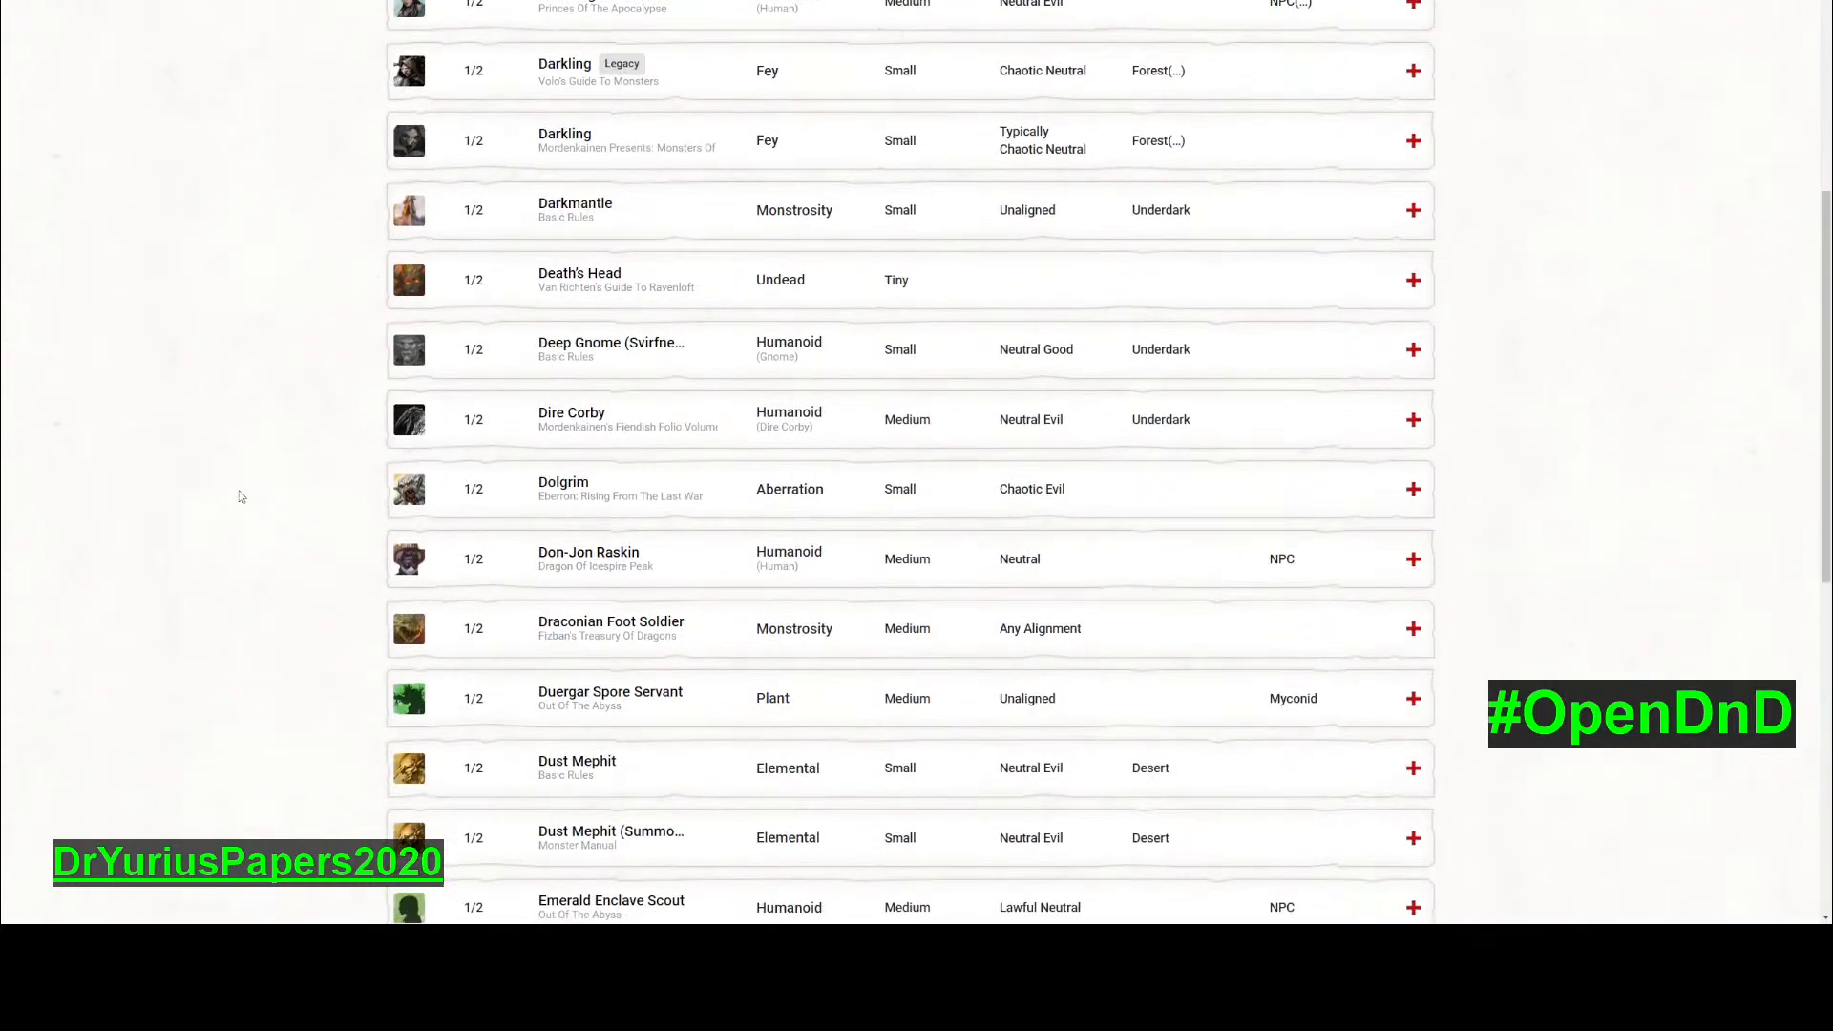
scroll(241, 507, down, 2)
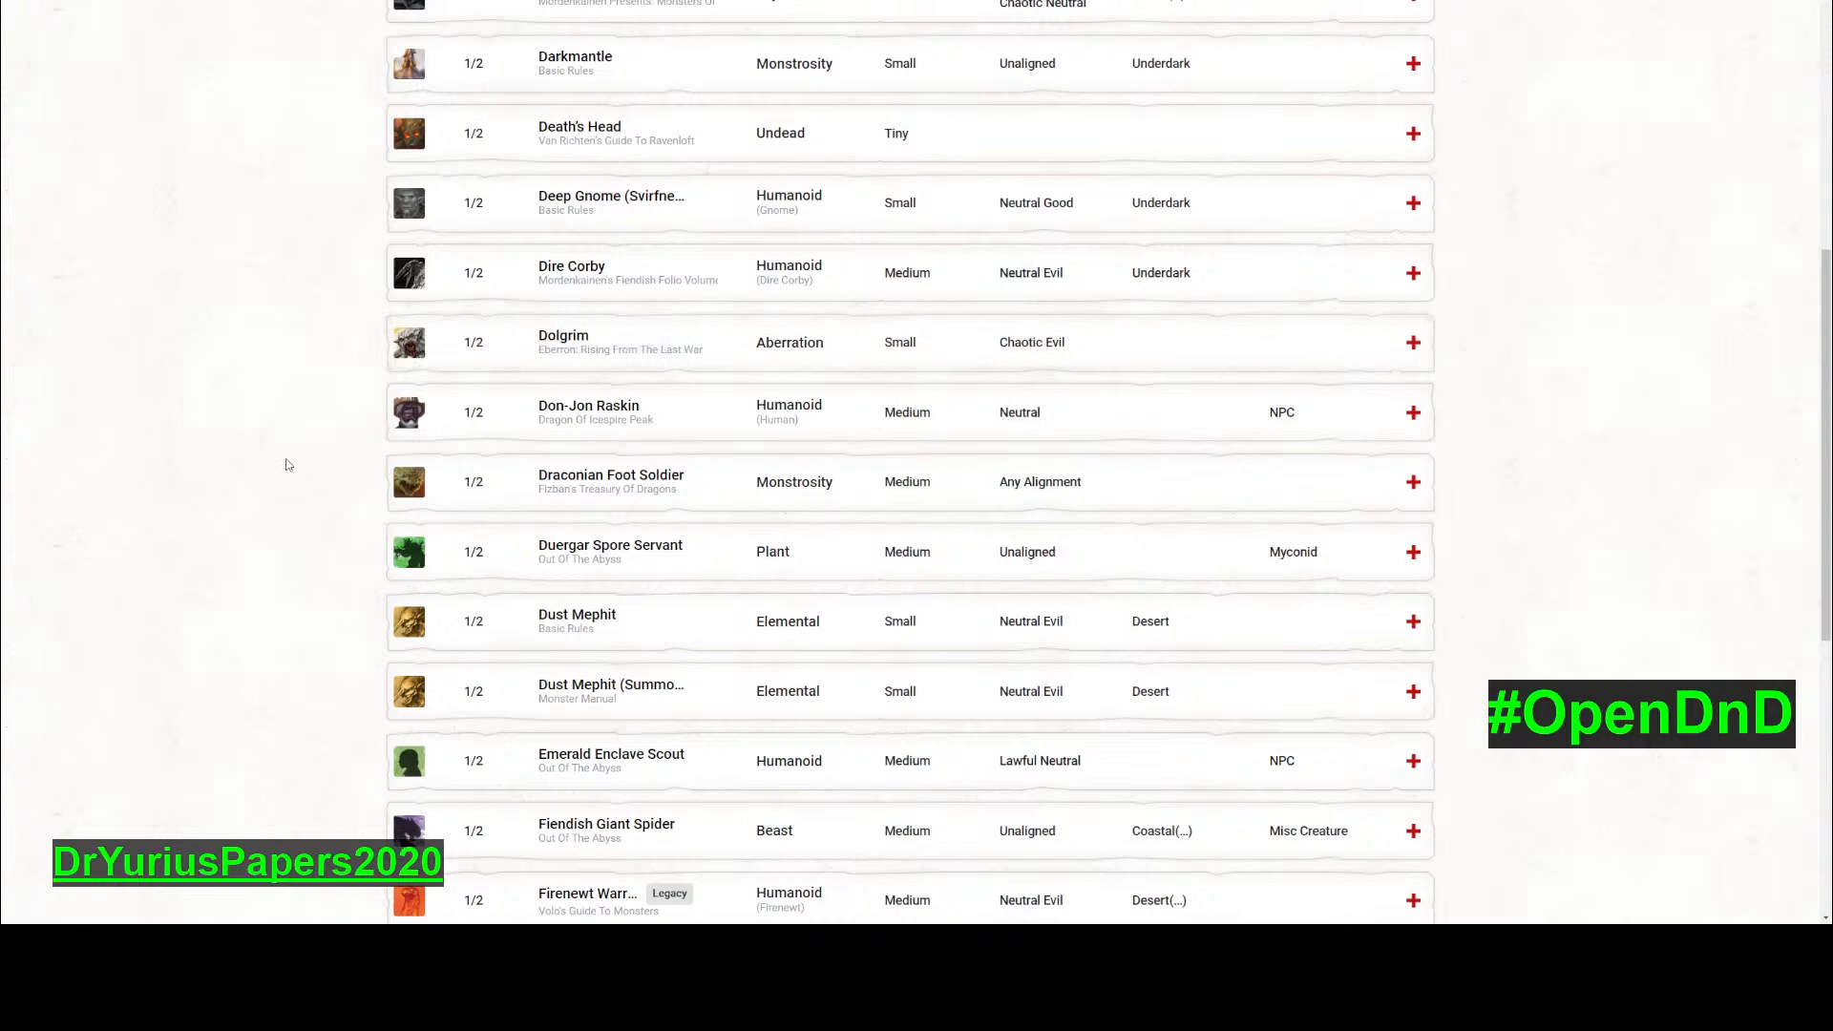
scroll(288, 465, down, 2)
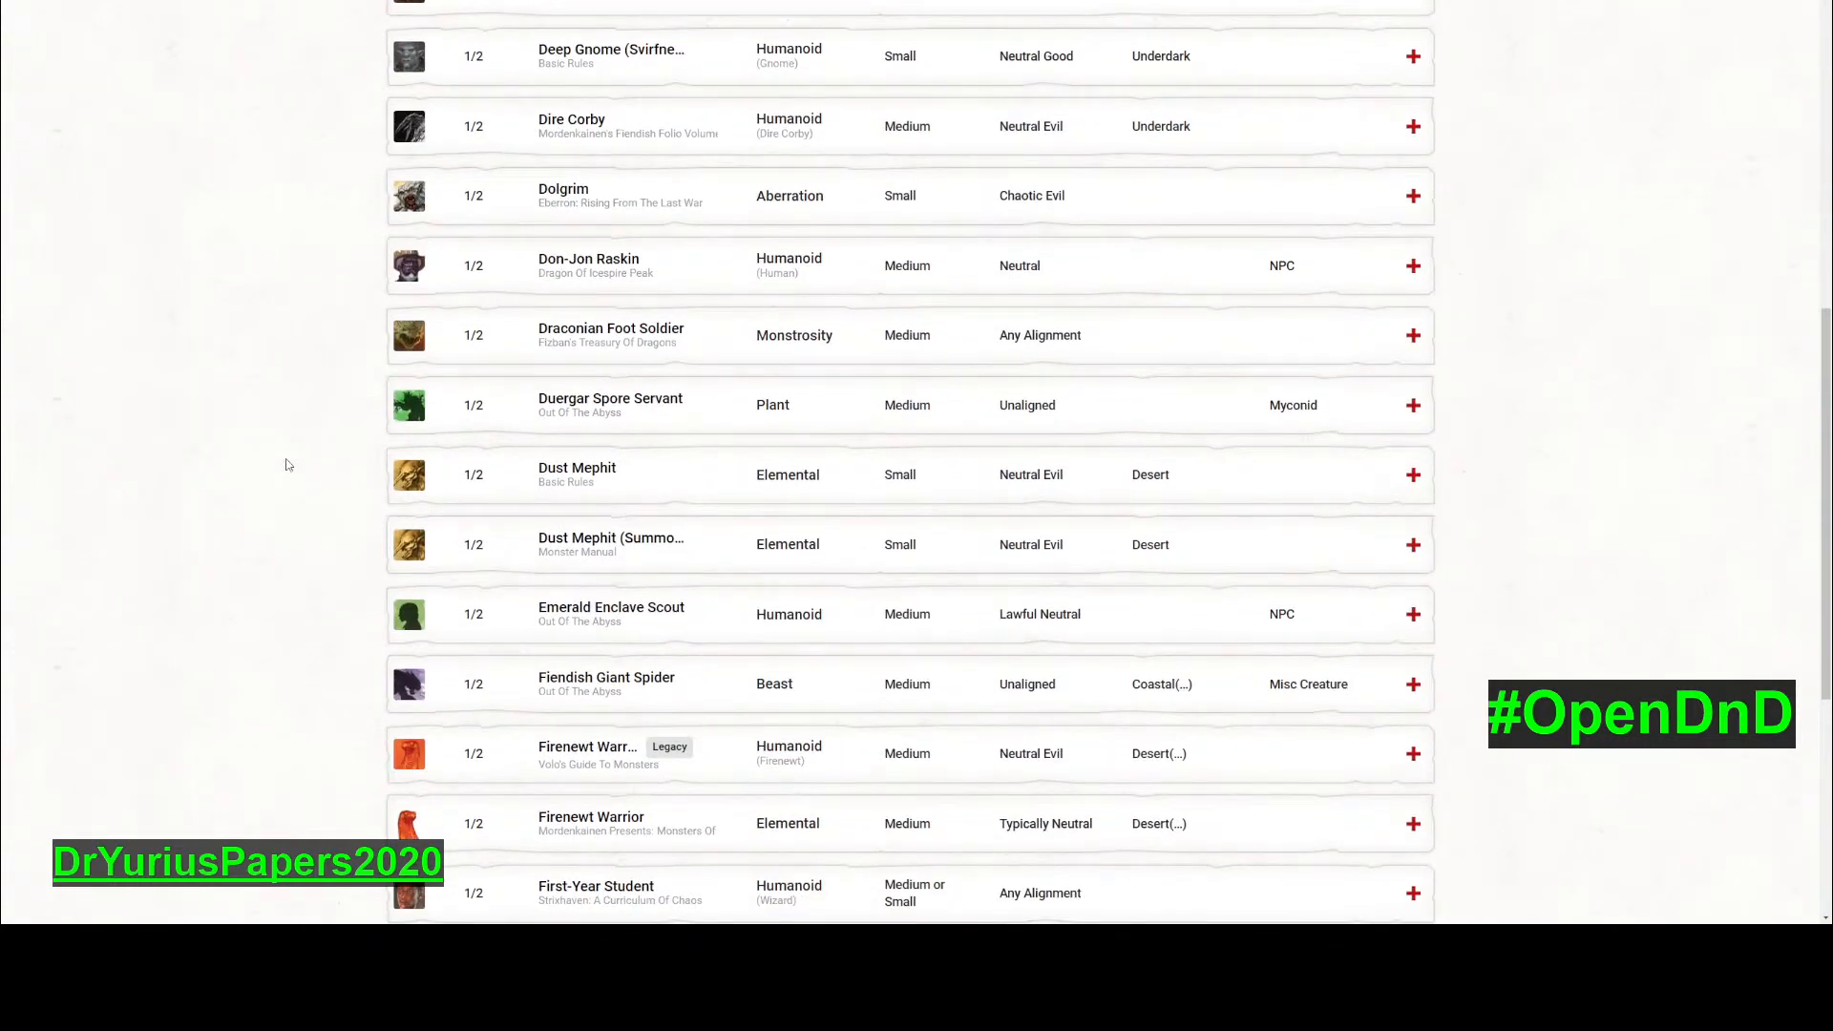
scroll(286, 468, down, 2)
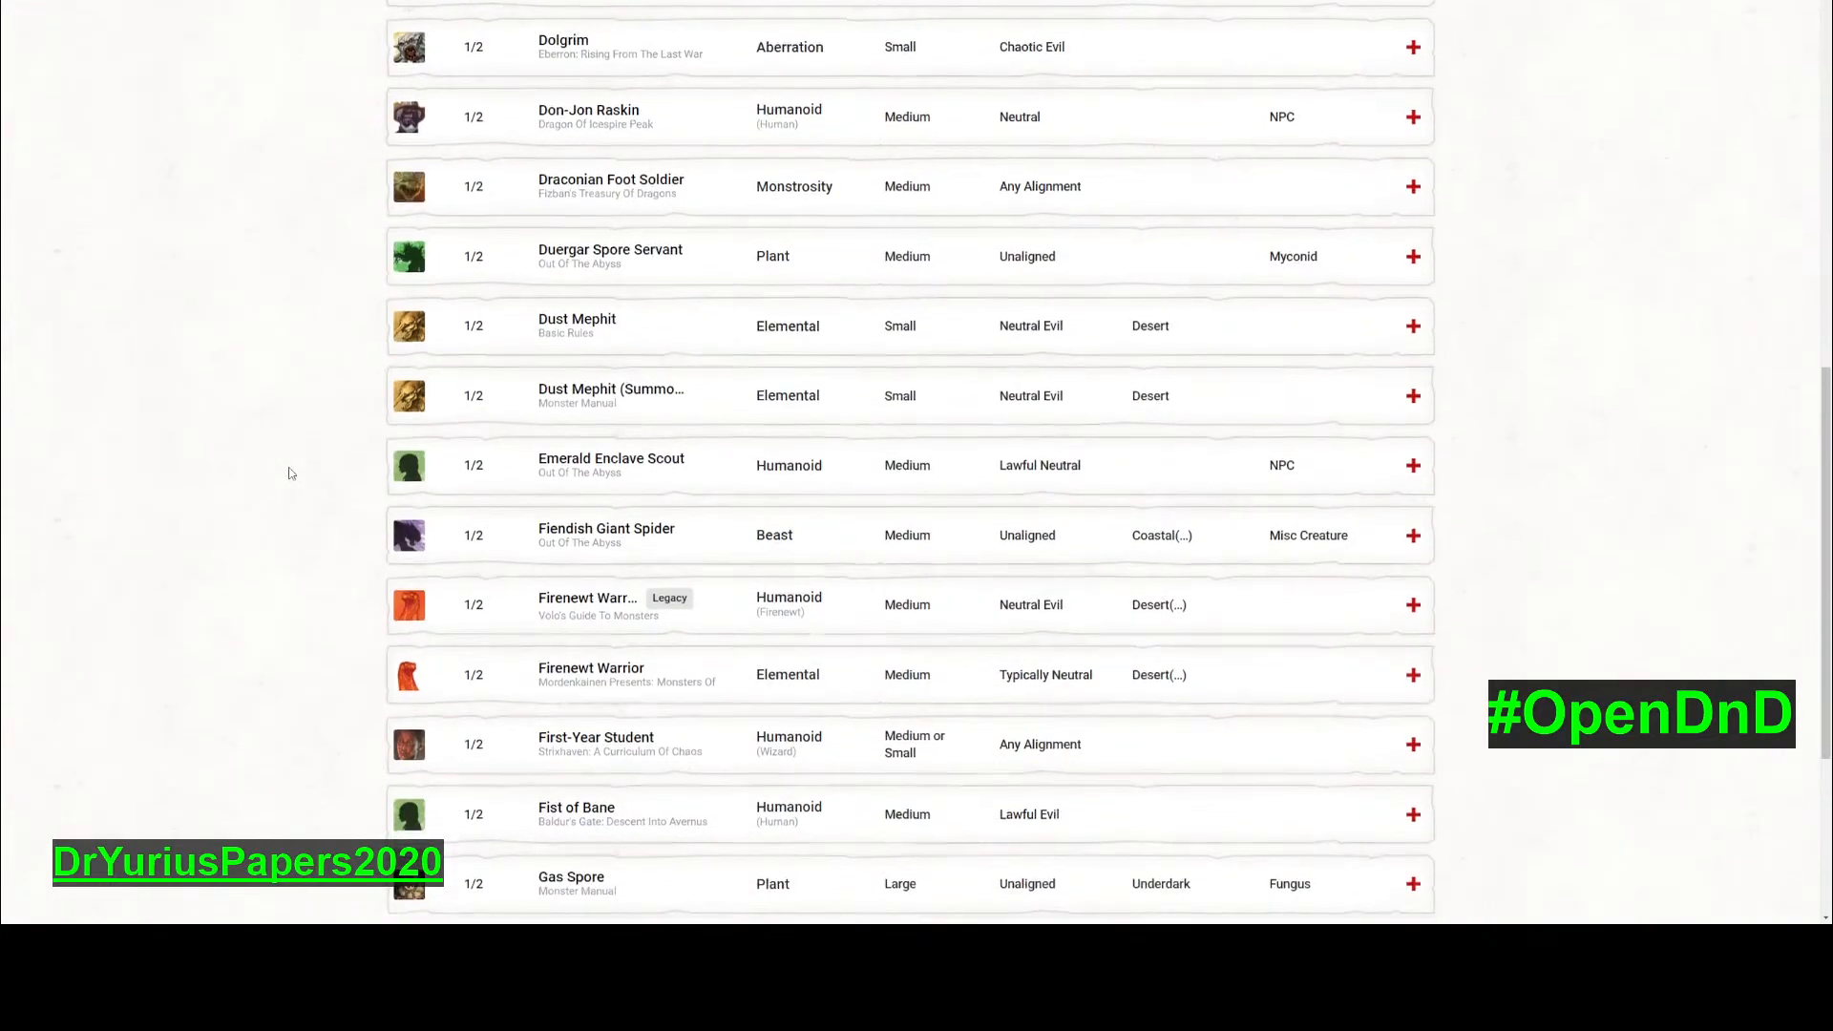
scroll(289, 472, down, 2)
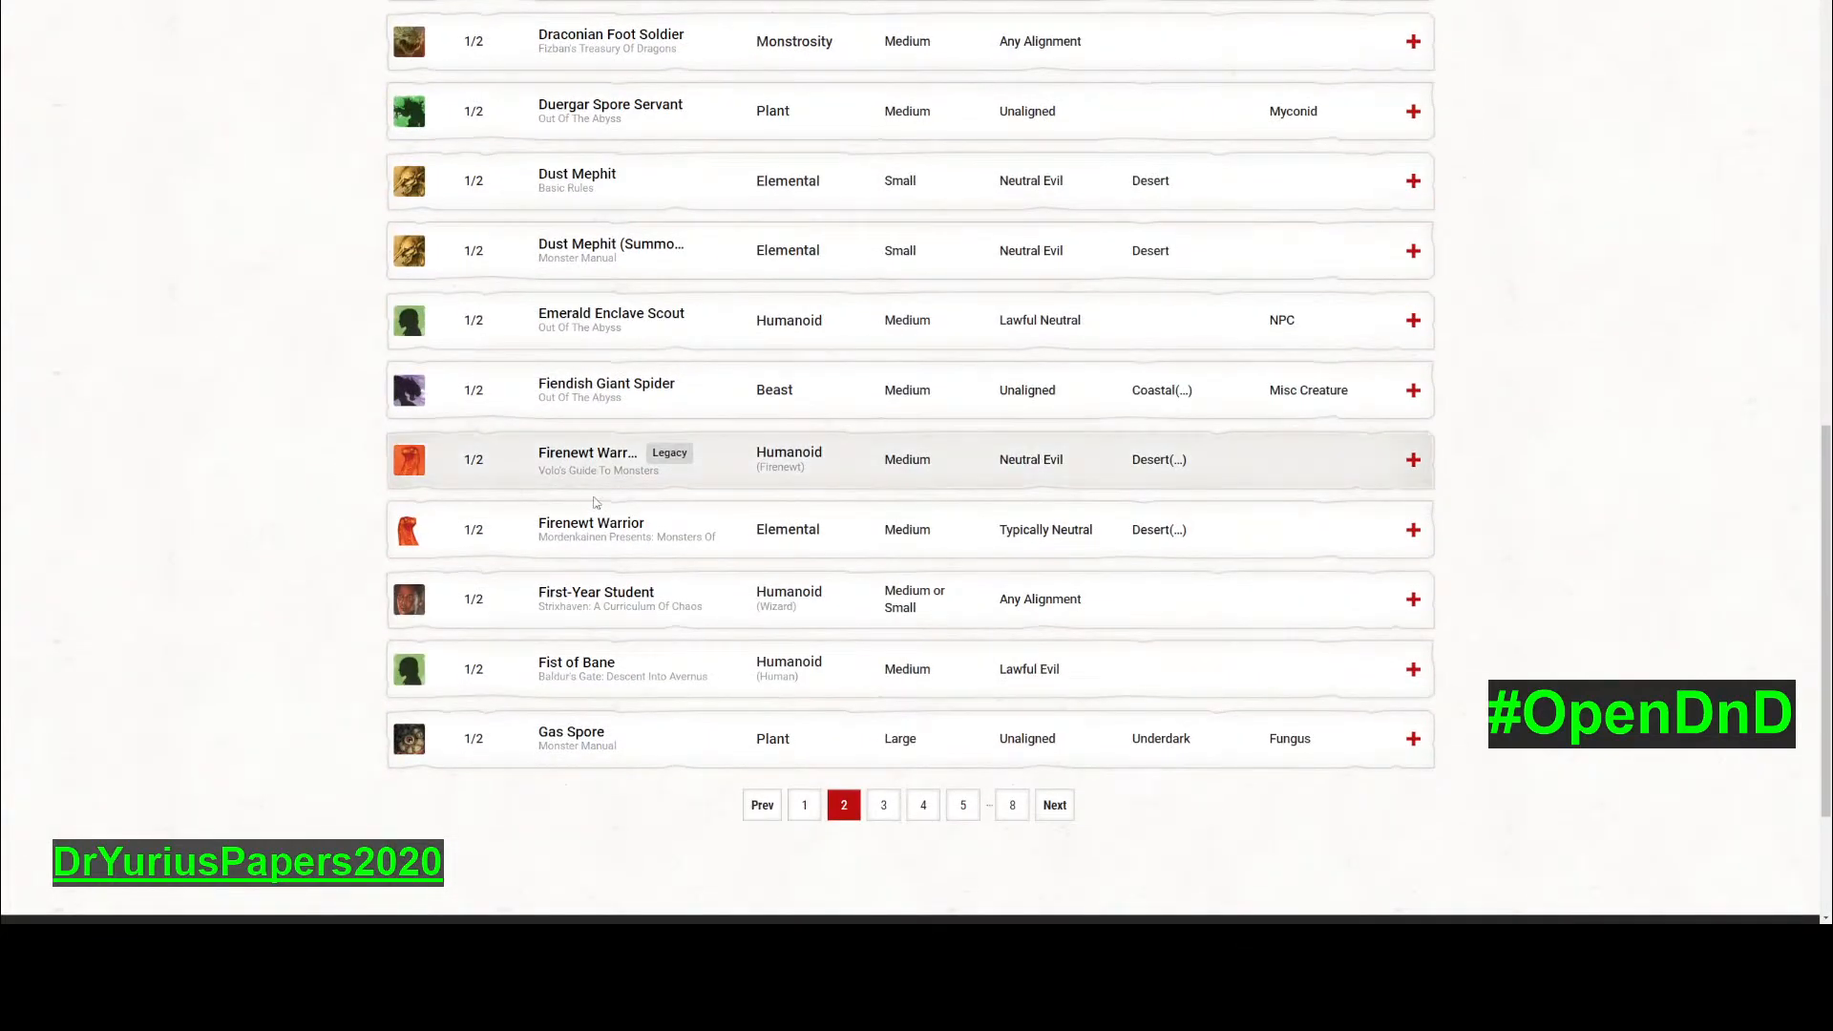
click(604, 528)
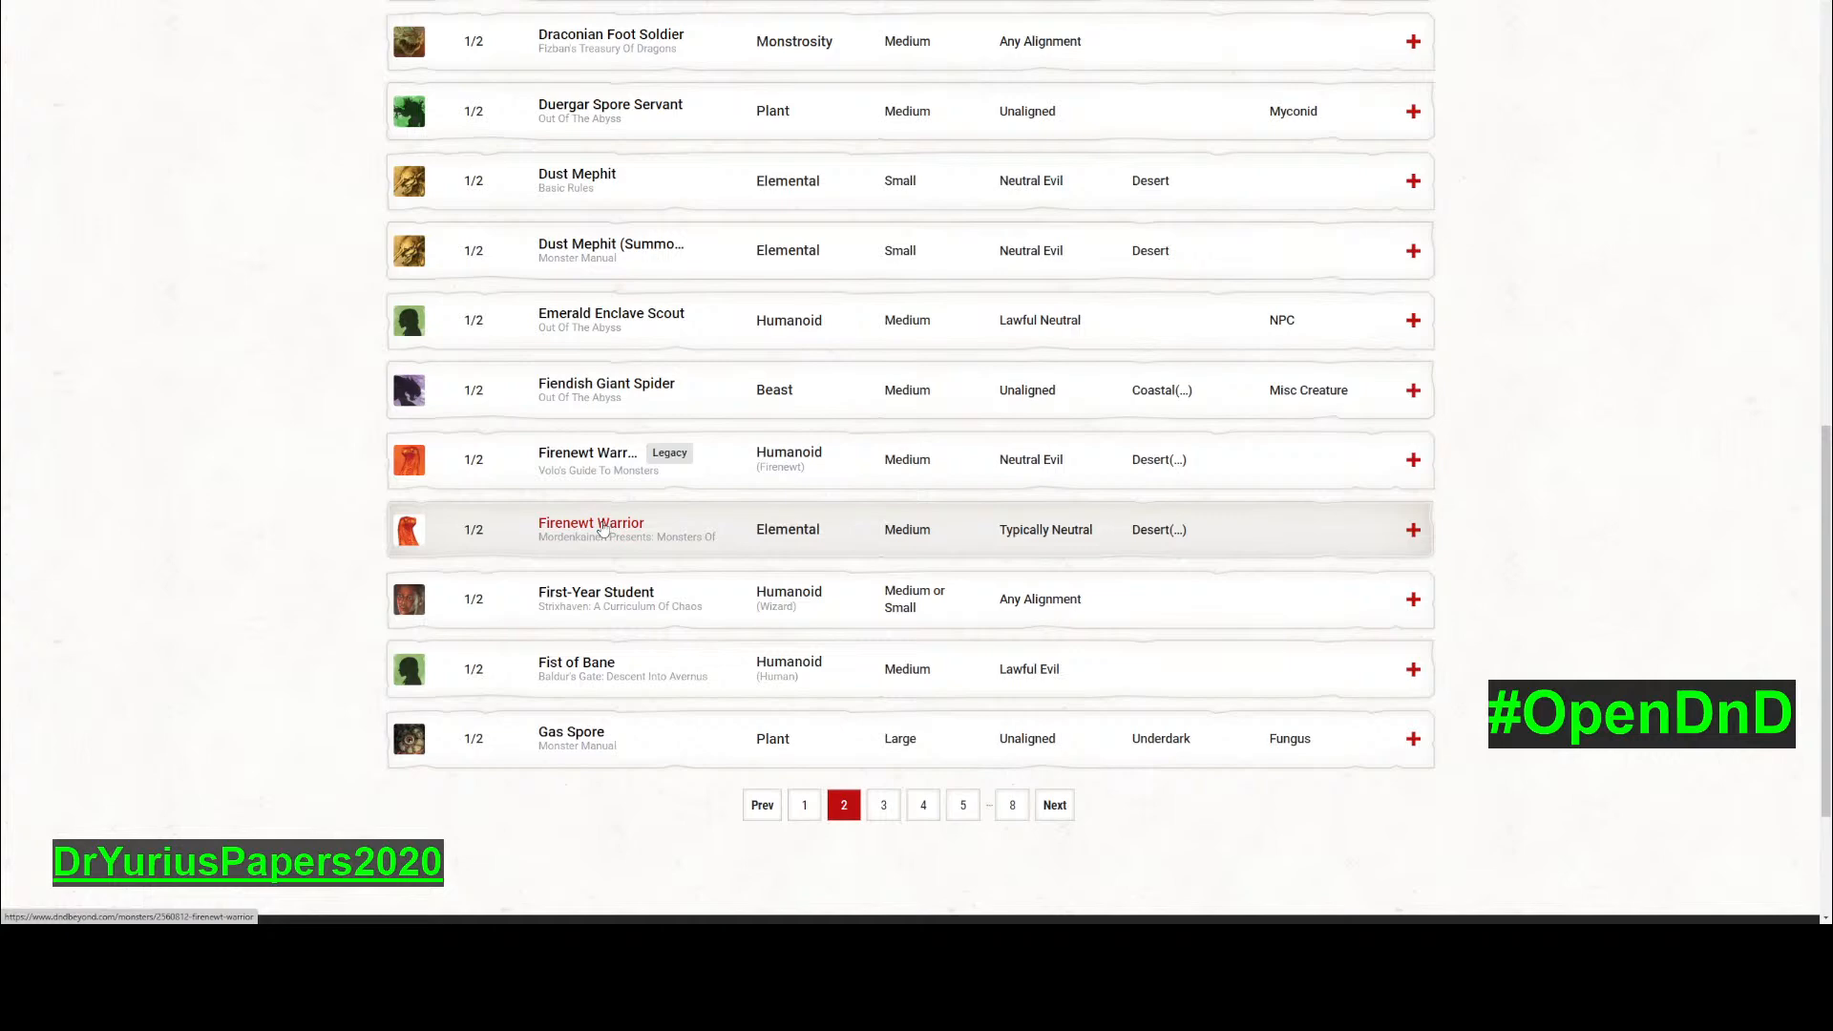
mouse_move(905, 607)
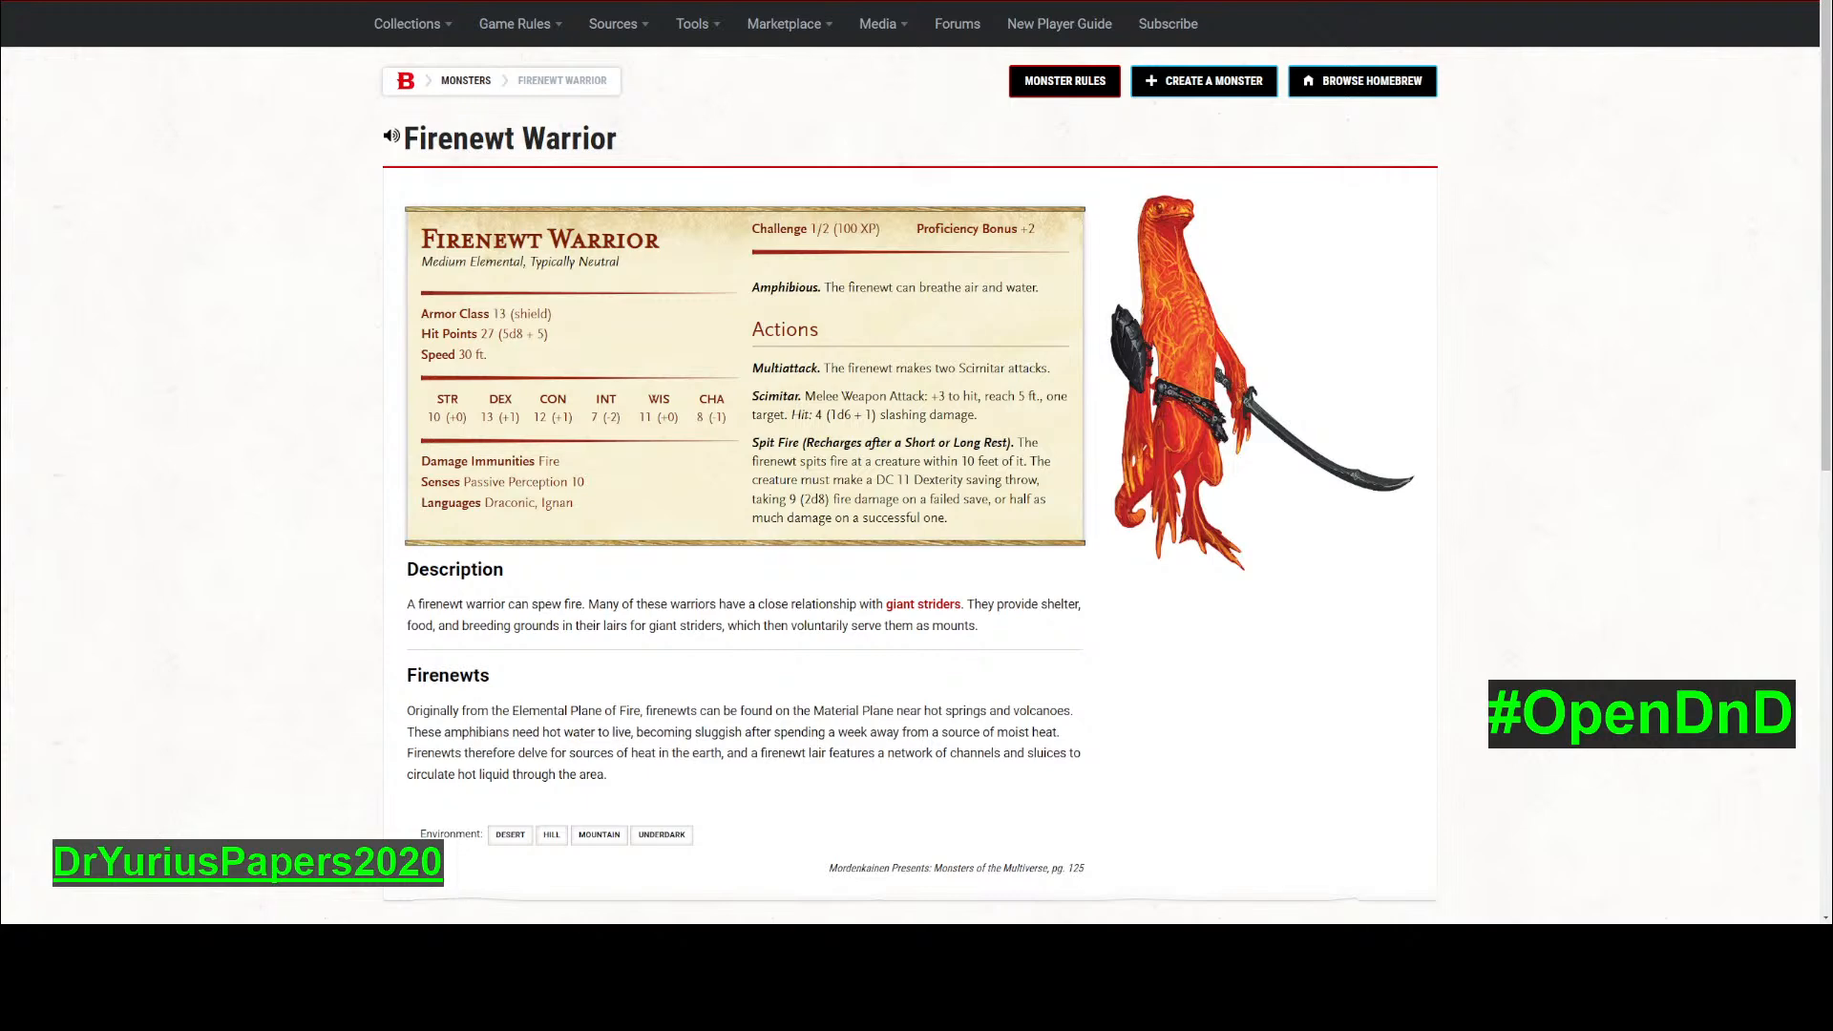
key(alt+Left)
- Go to page 3 of the monster results, view the Gash the Gnoll entry, and return to the list
scroll(162, 419, down, 2)
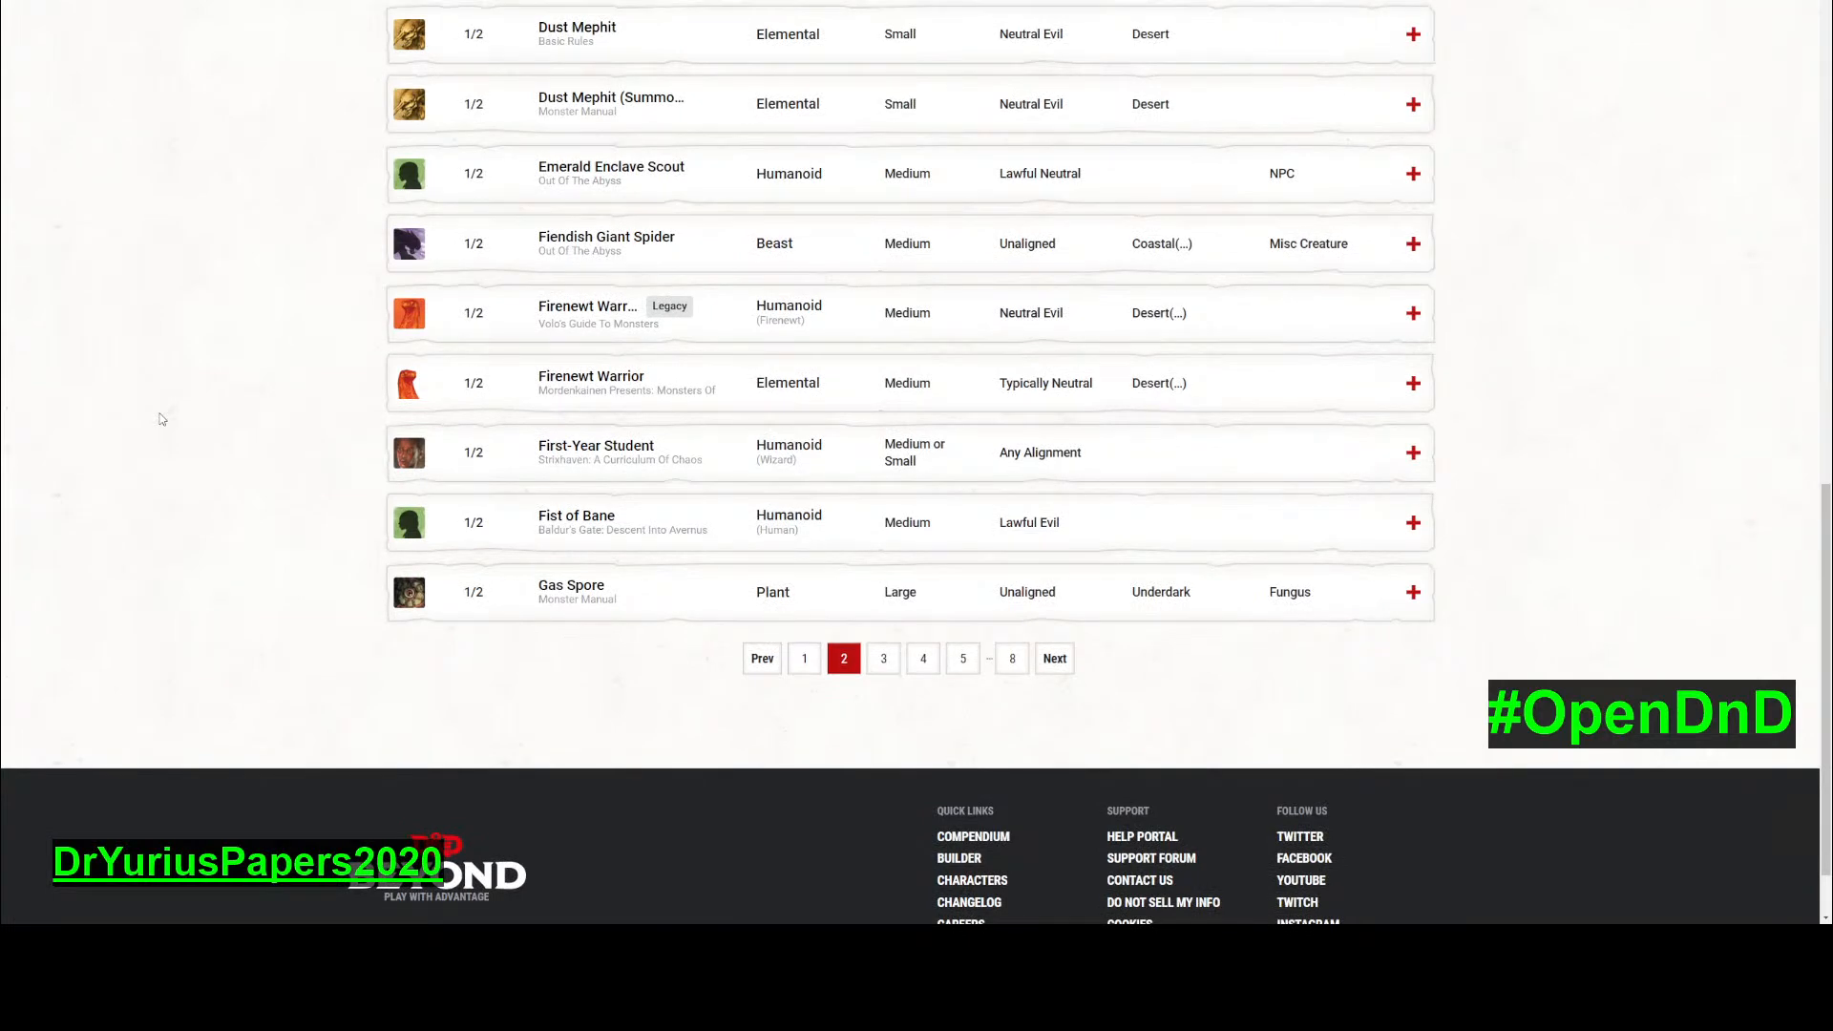
scroll(162, 419, down, 1)
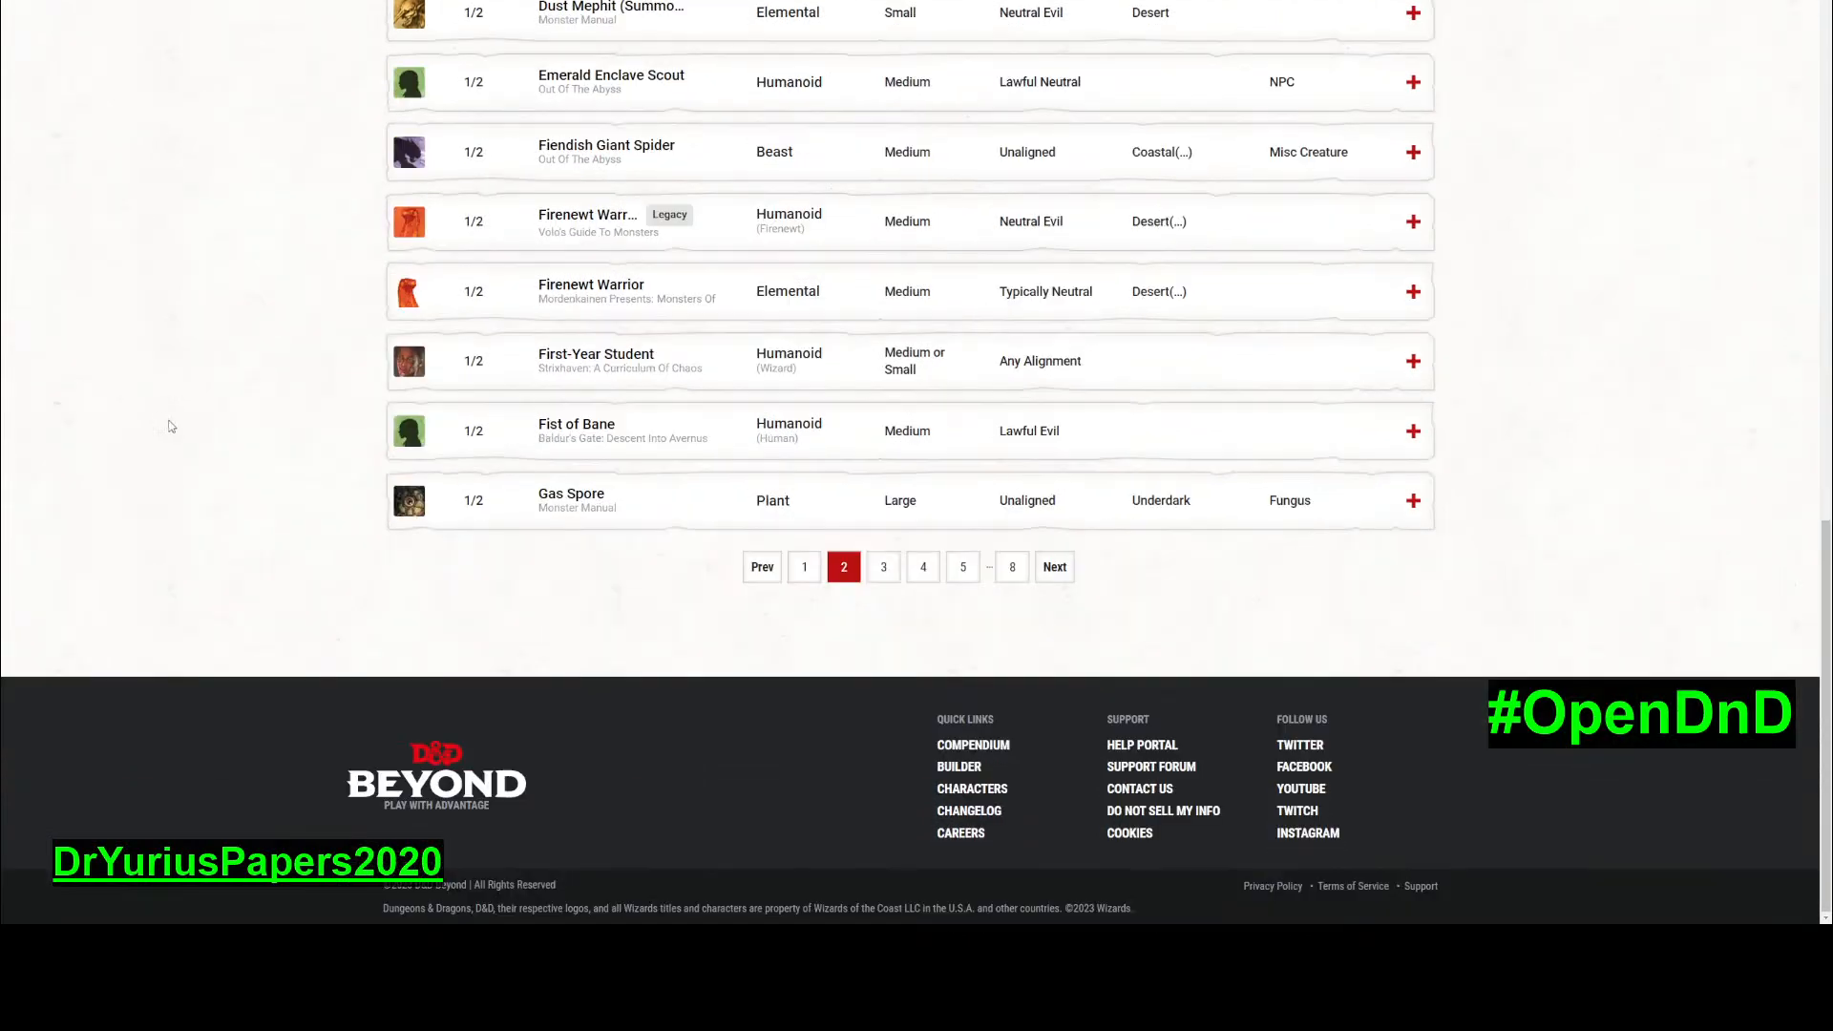
click(884, 568)
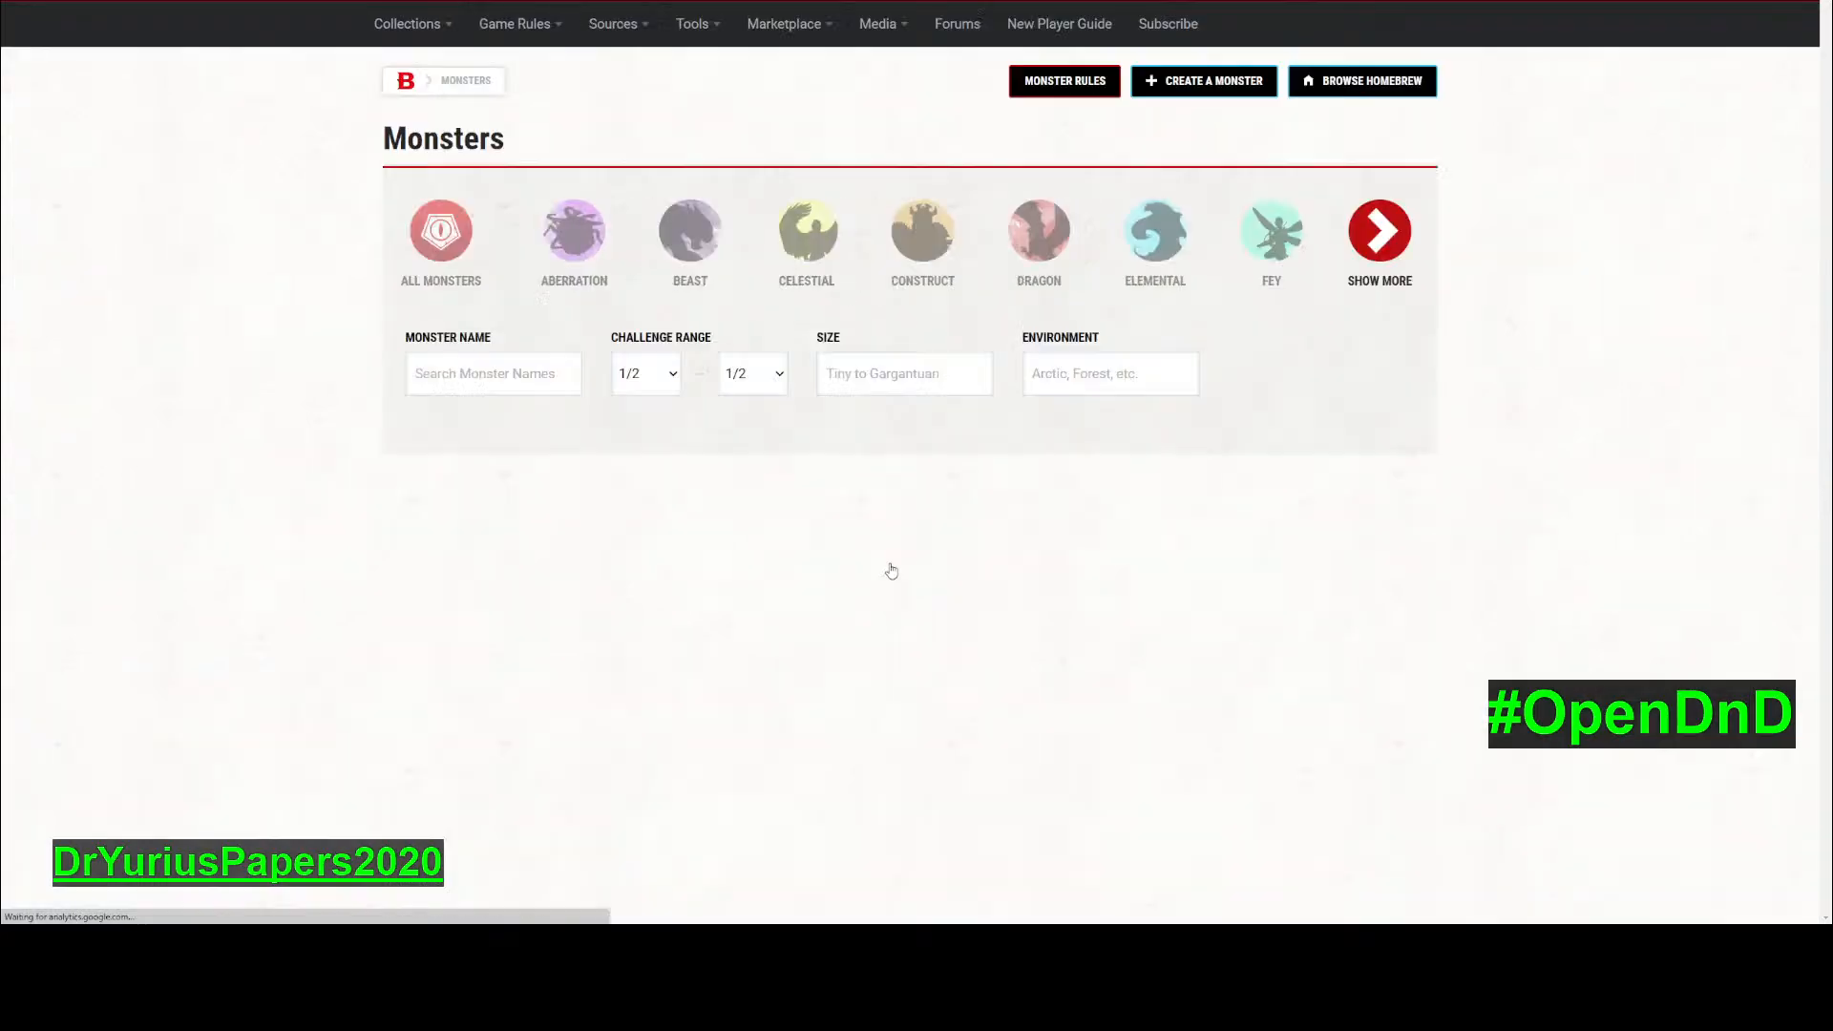
scroll(243, 530, down, 2)
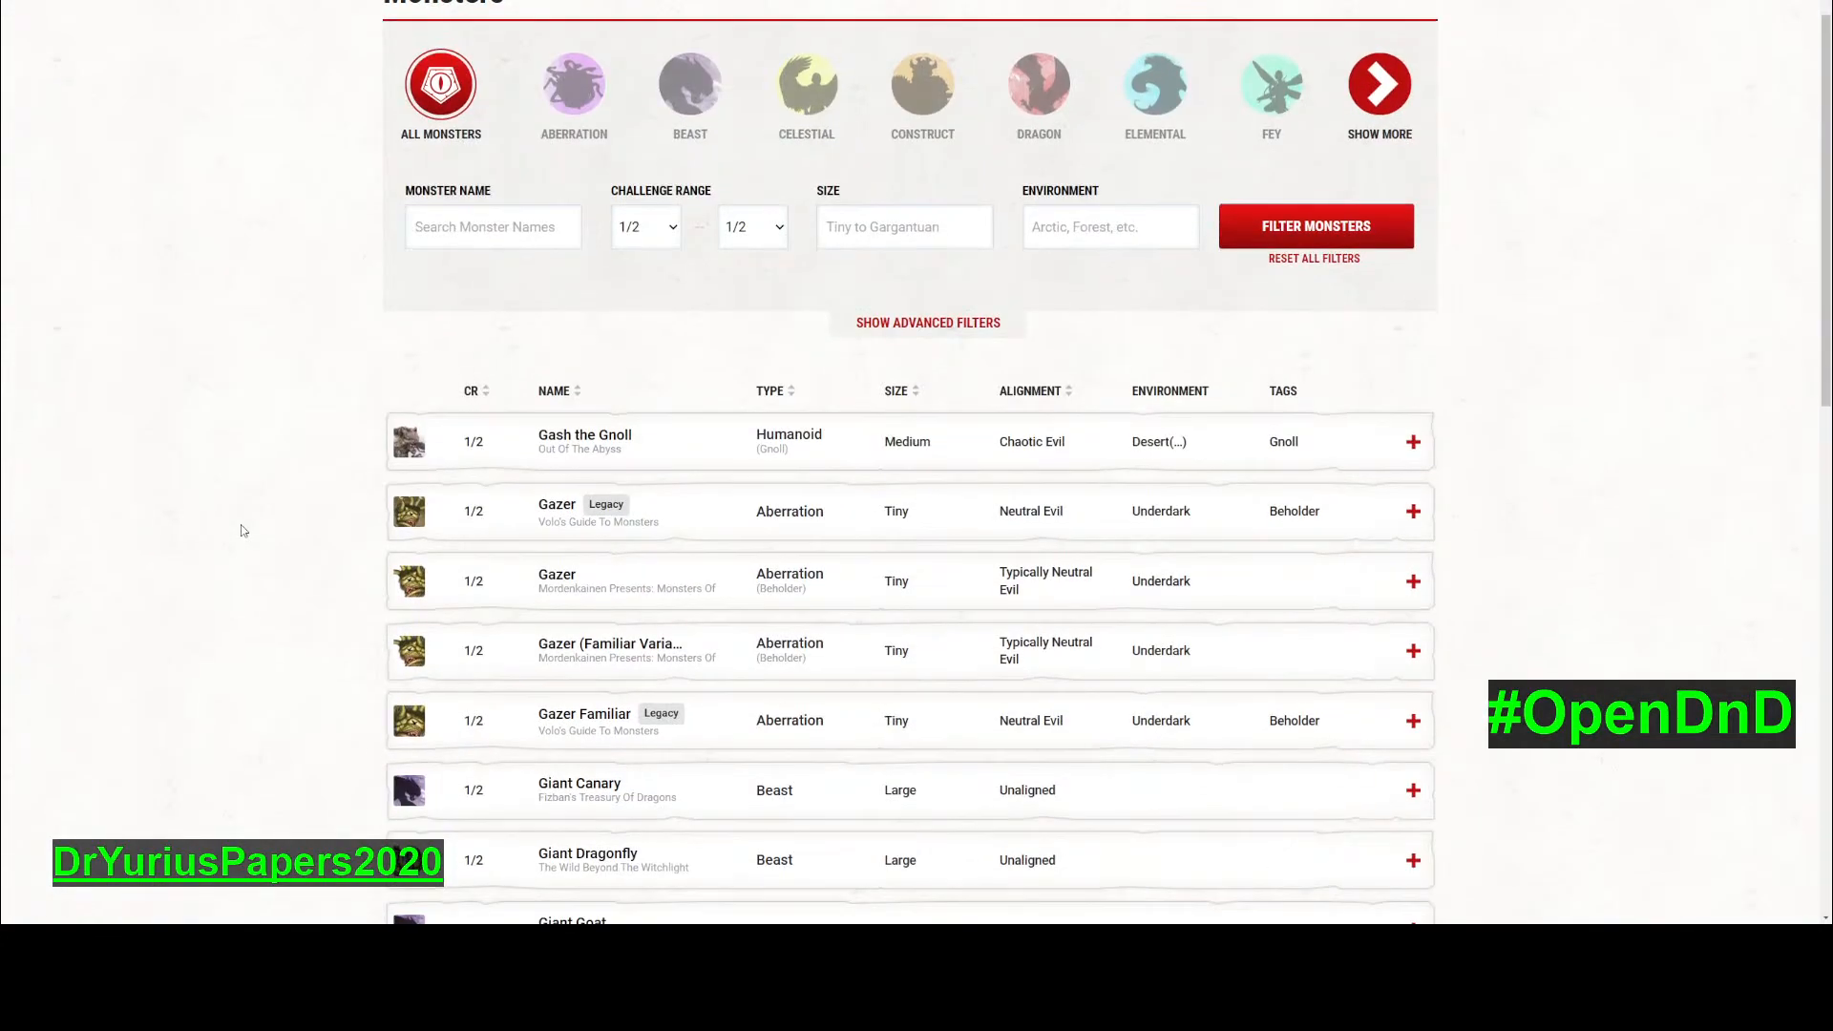
scroll(244, 531, down, 2)
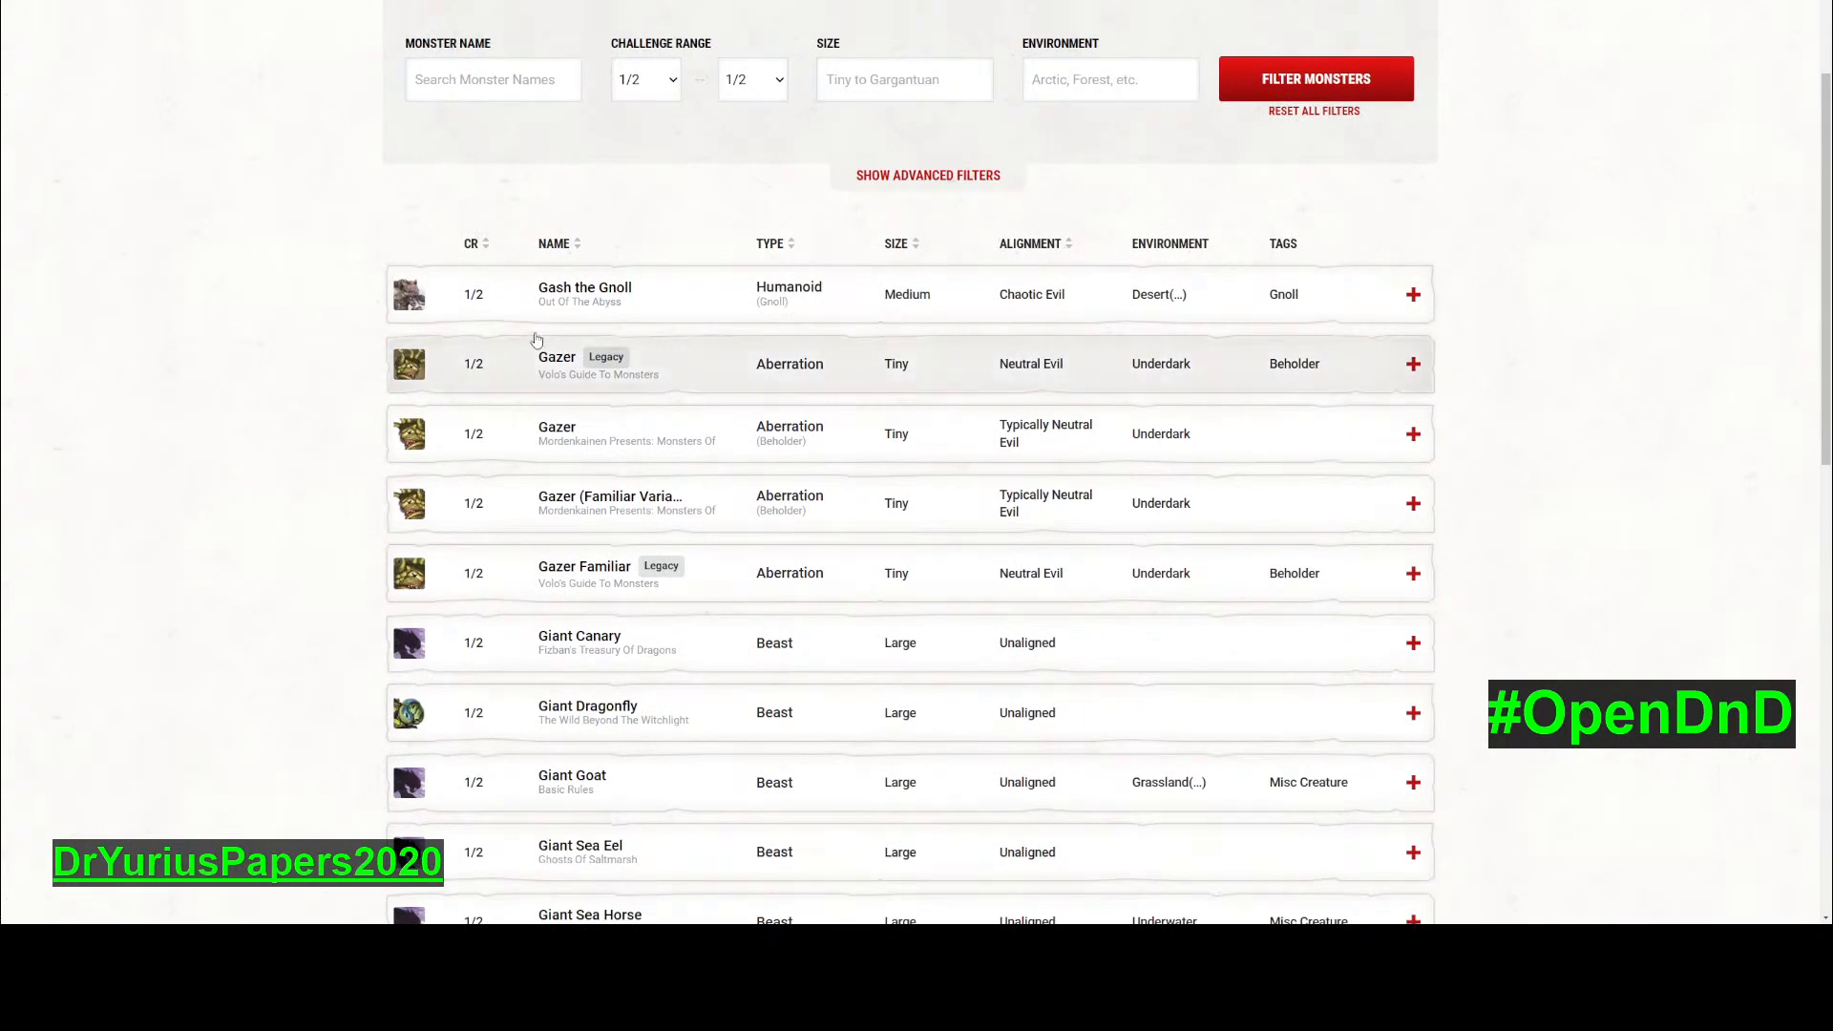
click(581, 288)
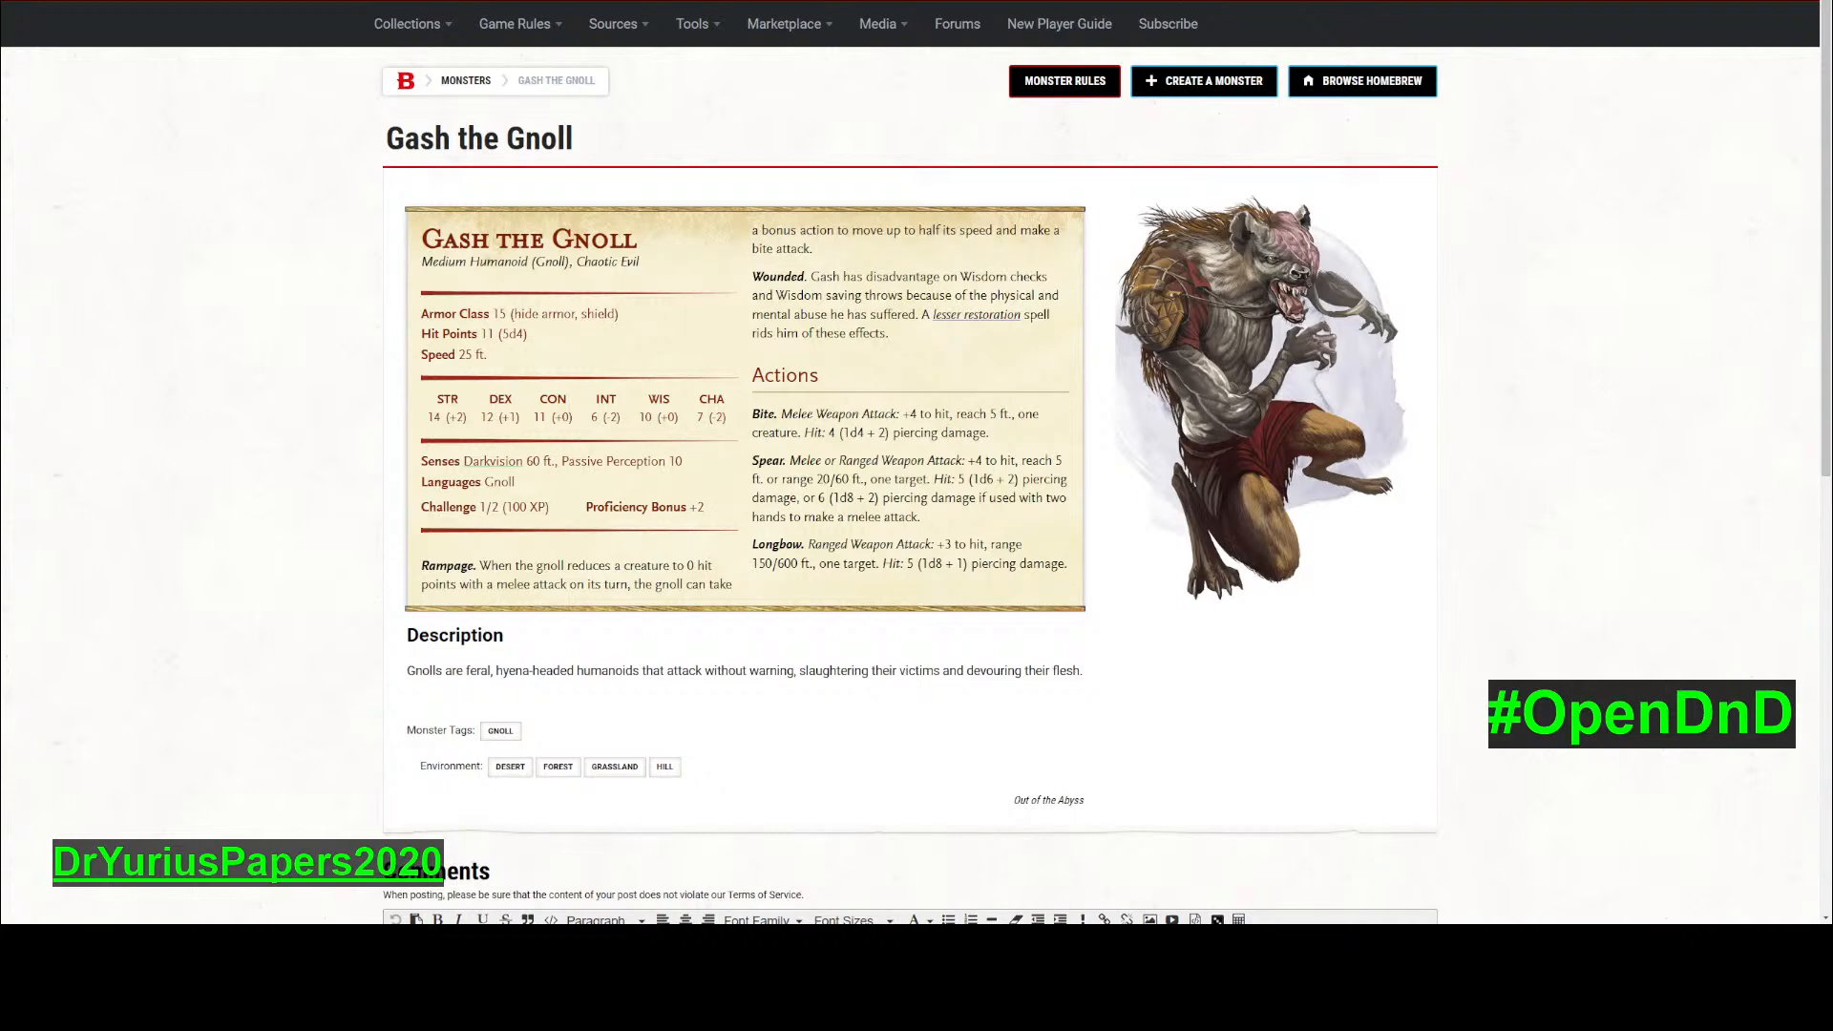
key(alt+Left)
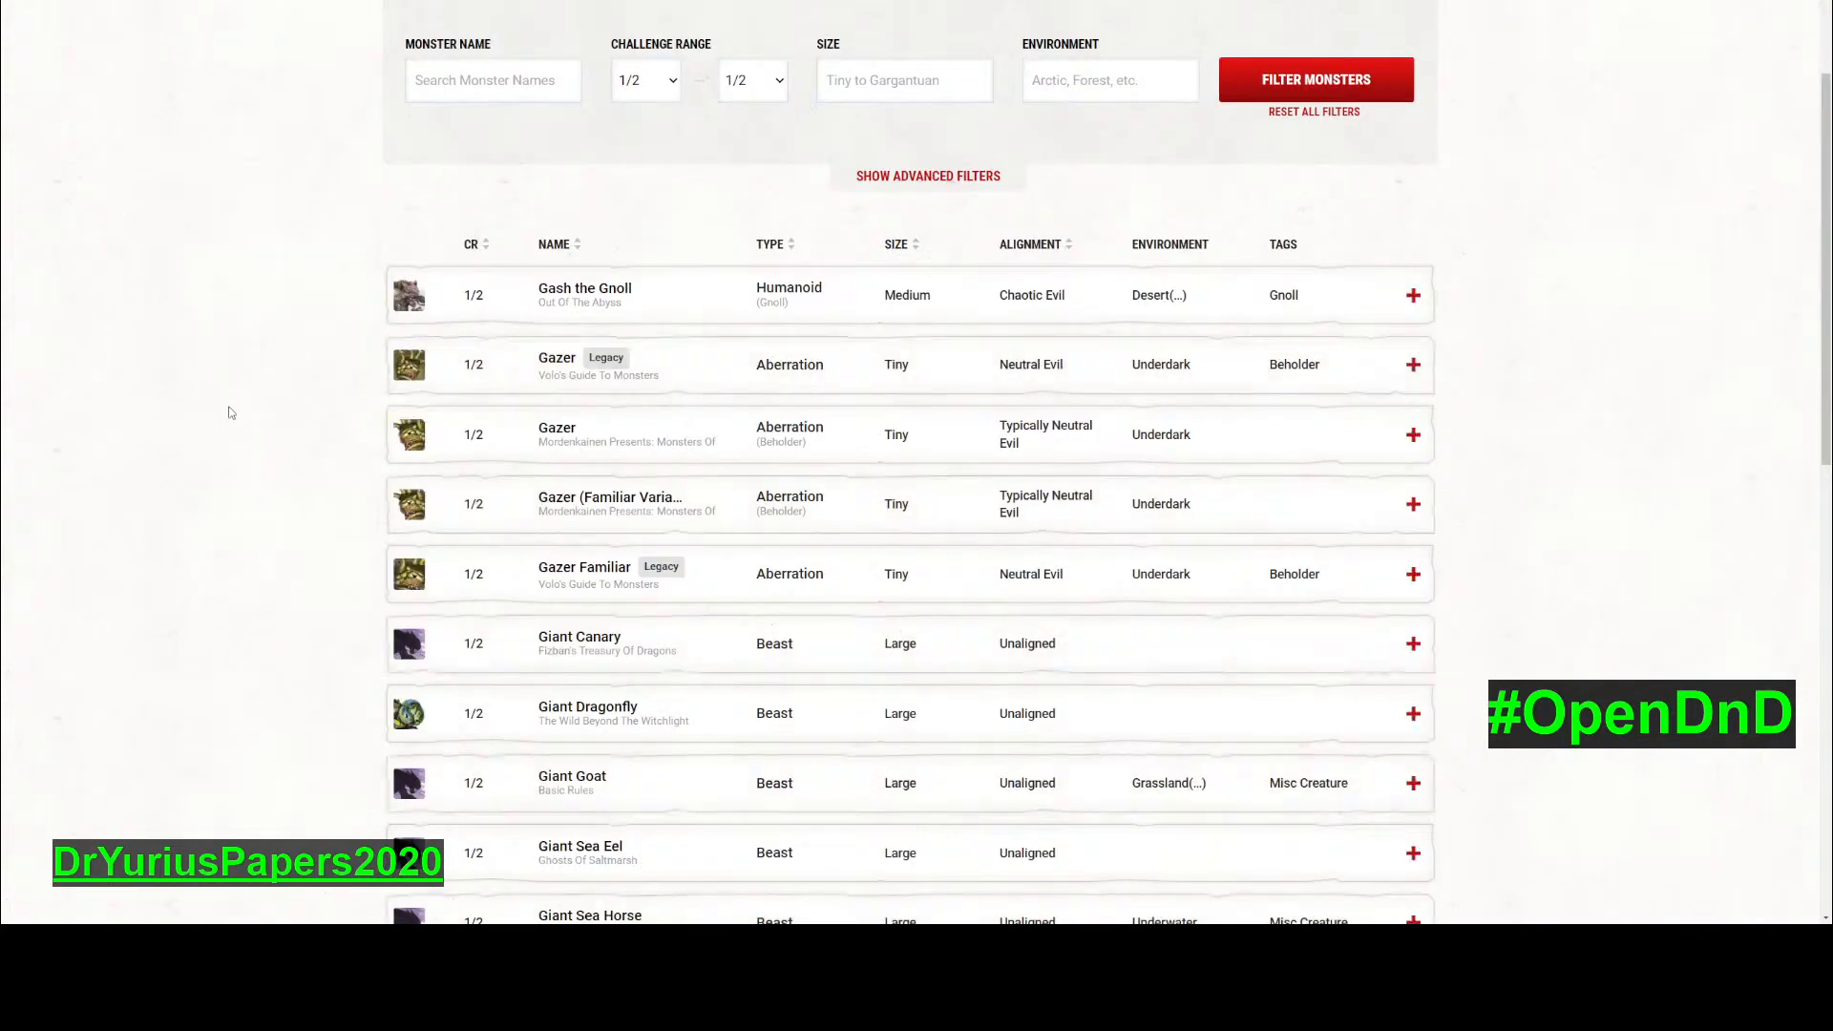
- Look through page 3 of the monster results and open the Gnoll entry from the Basic Rules
scroll(229, 414, down, 2)
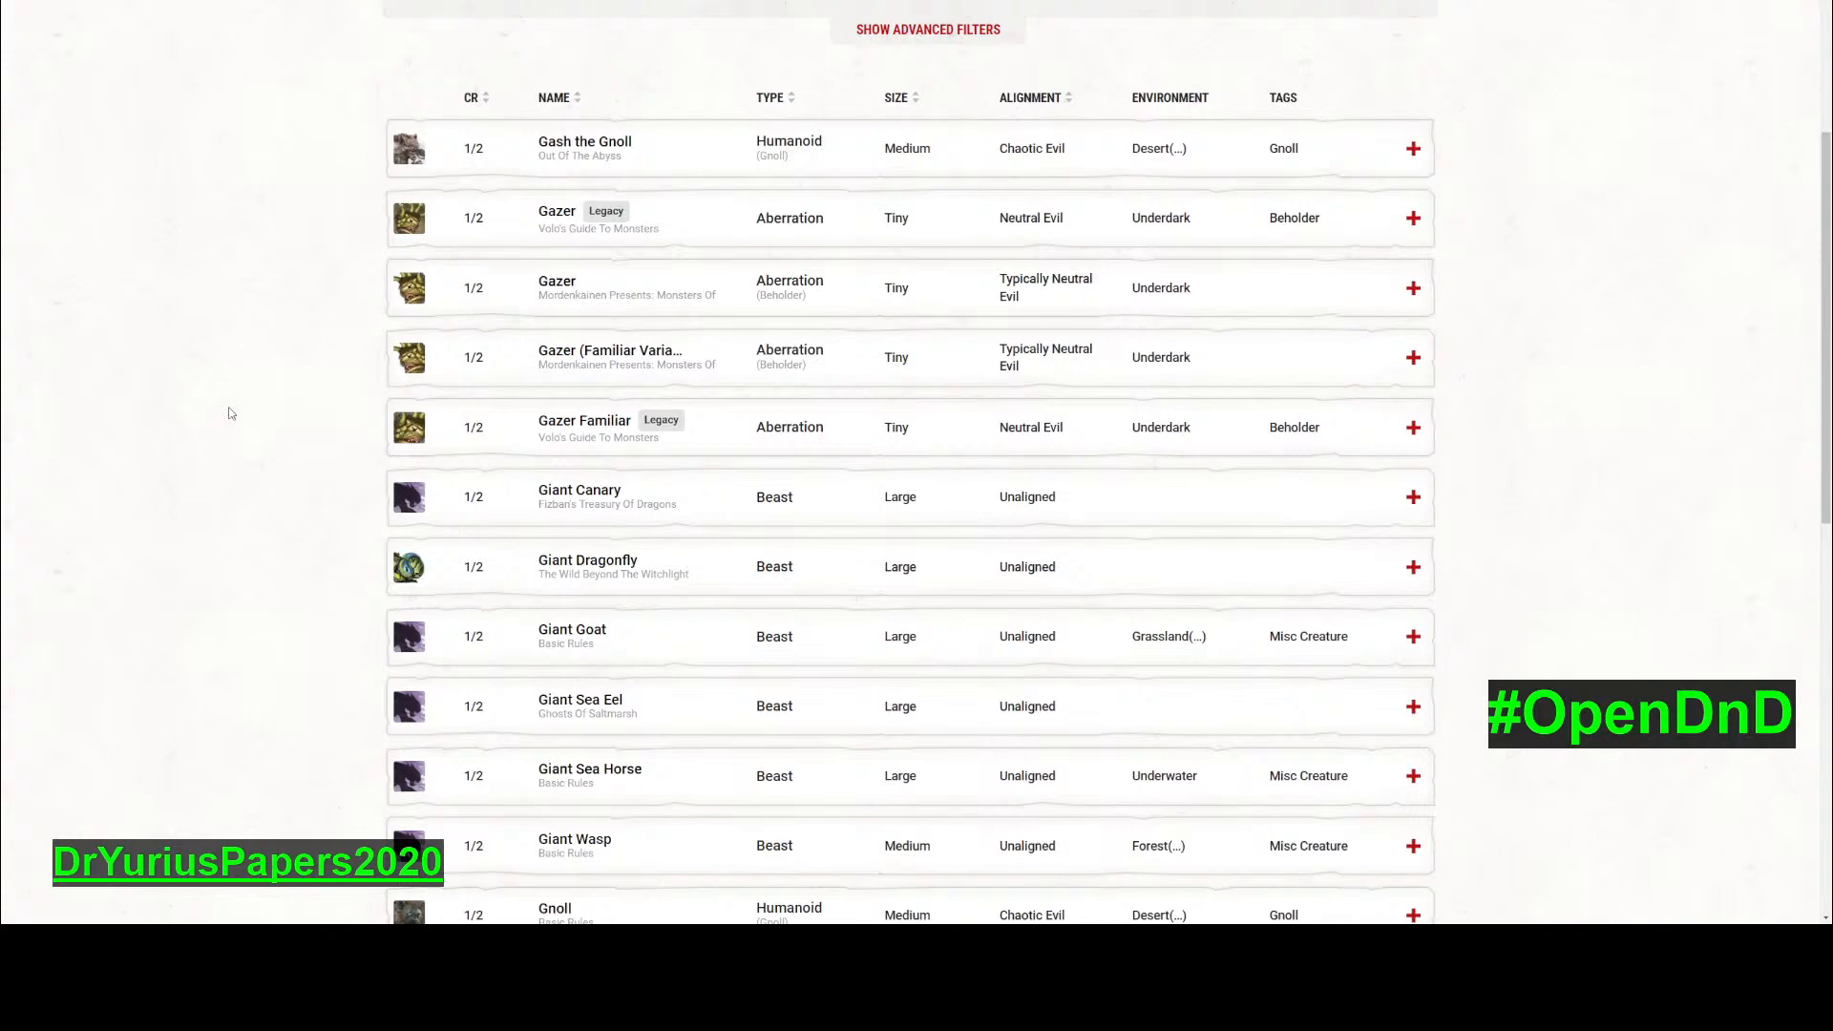
scroll(229, 414, down, 2)
scroll(229, 413, down, 2)
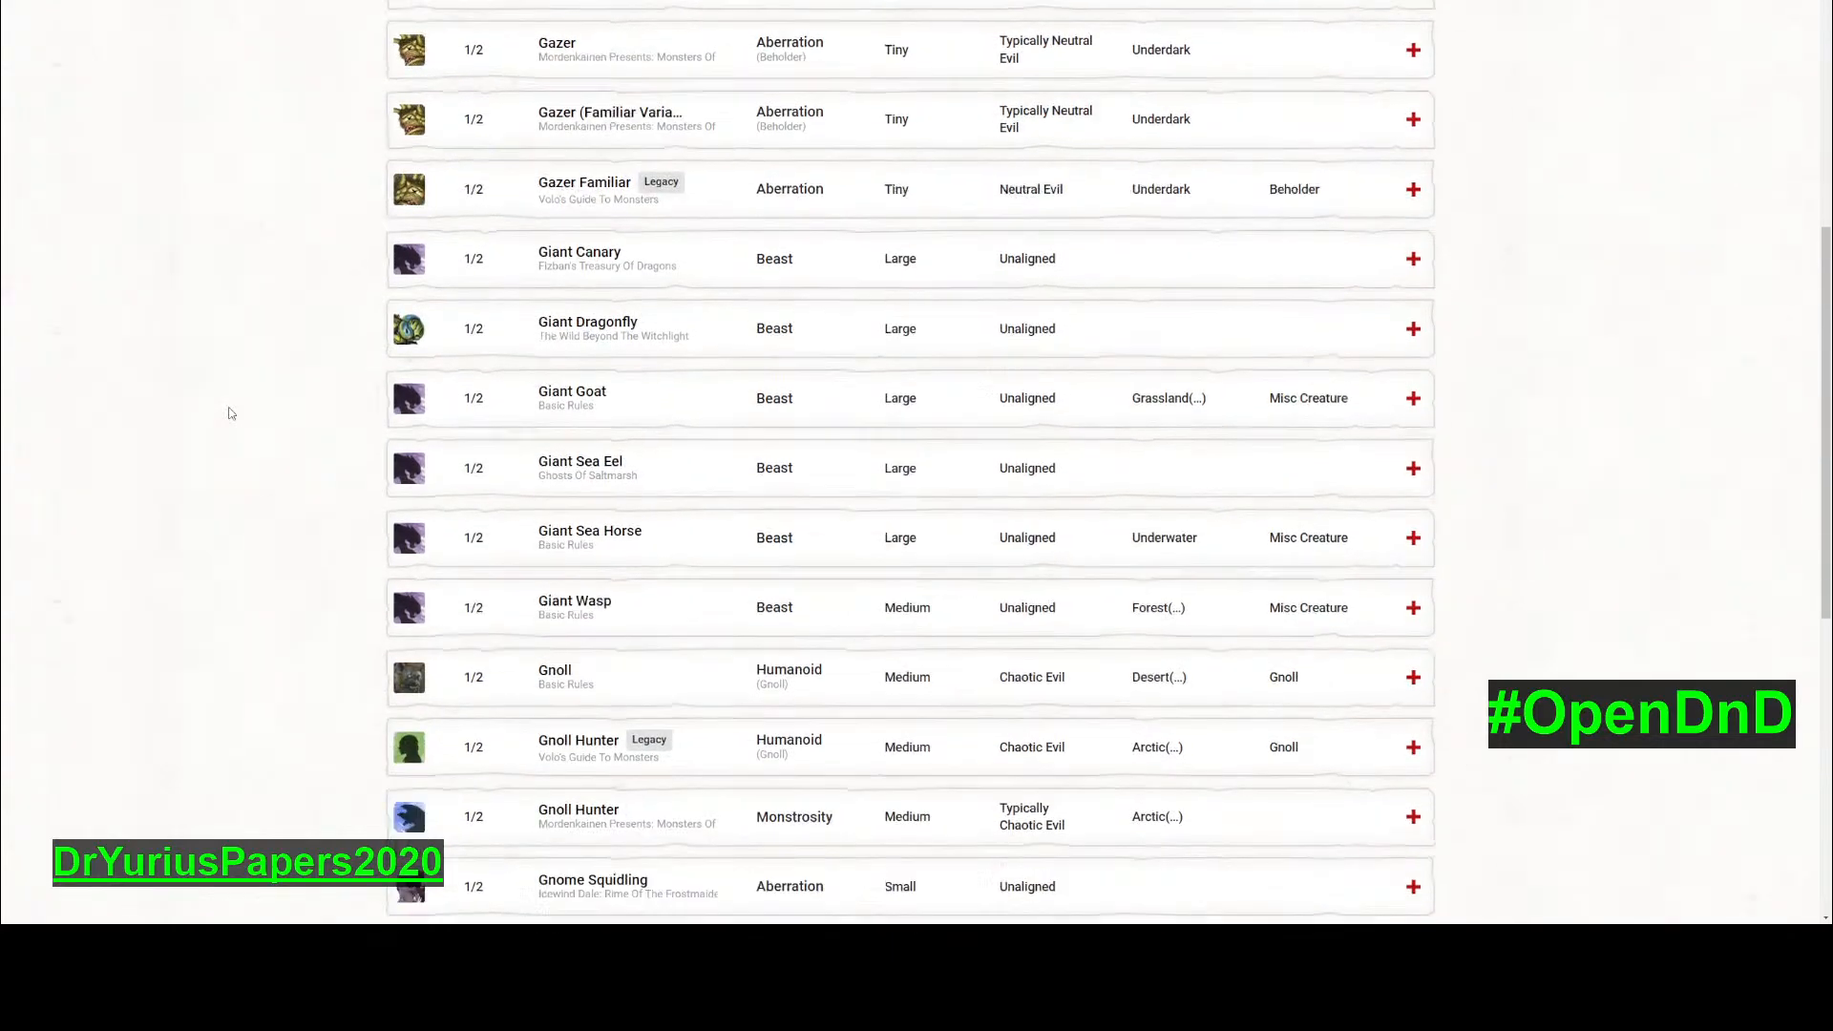
scroll(229, 414, down, 2)
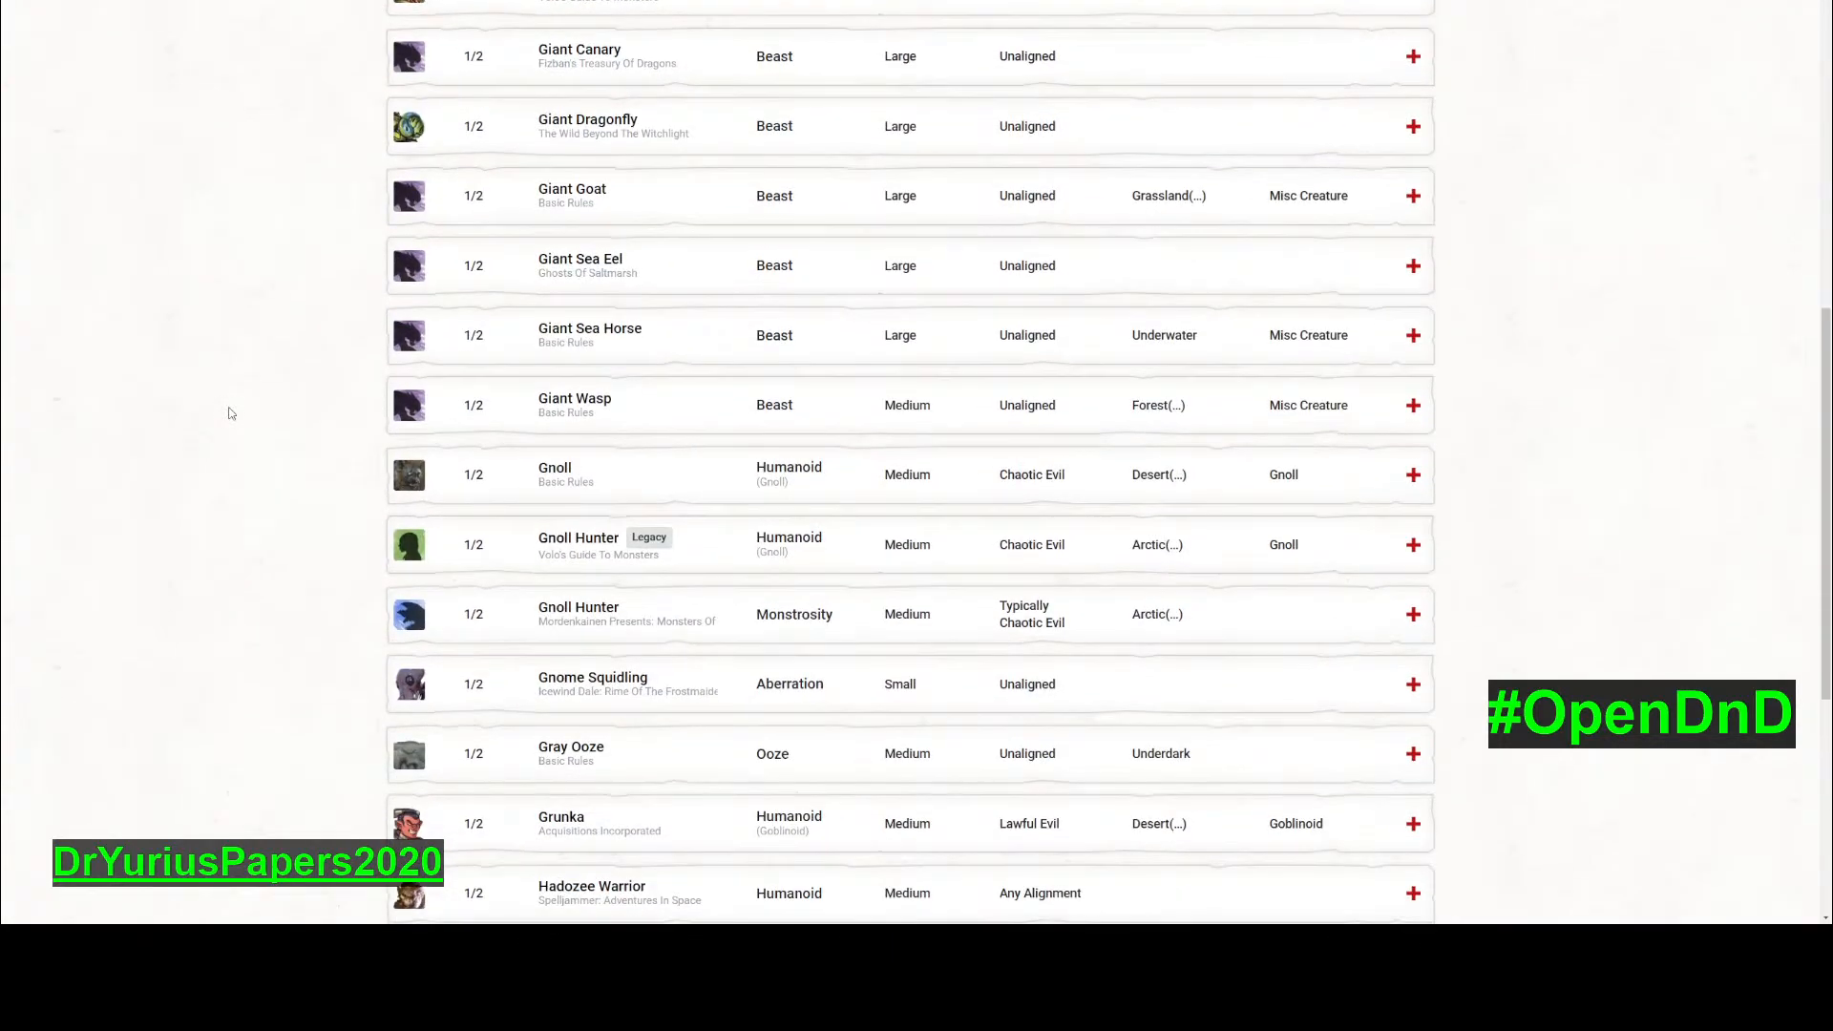
click(556, 475)
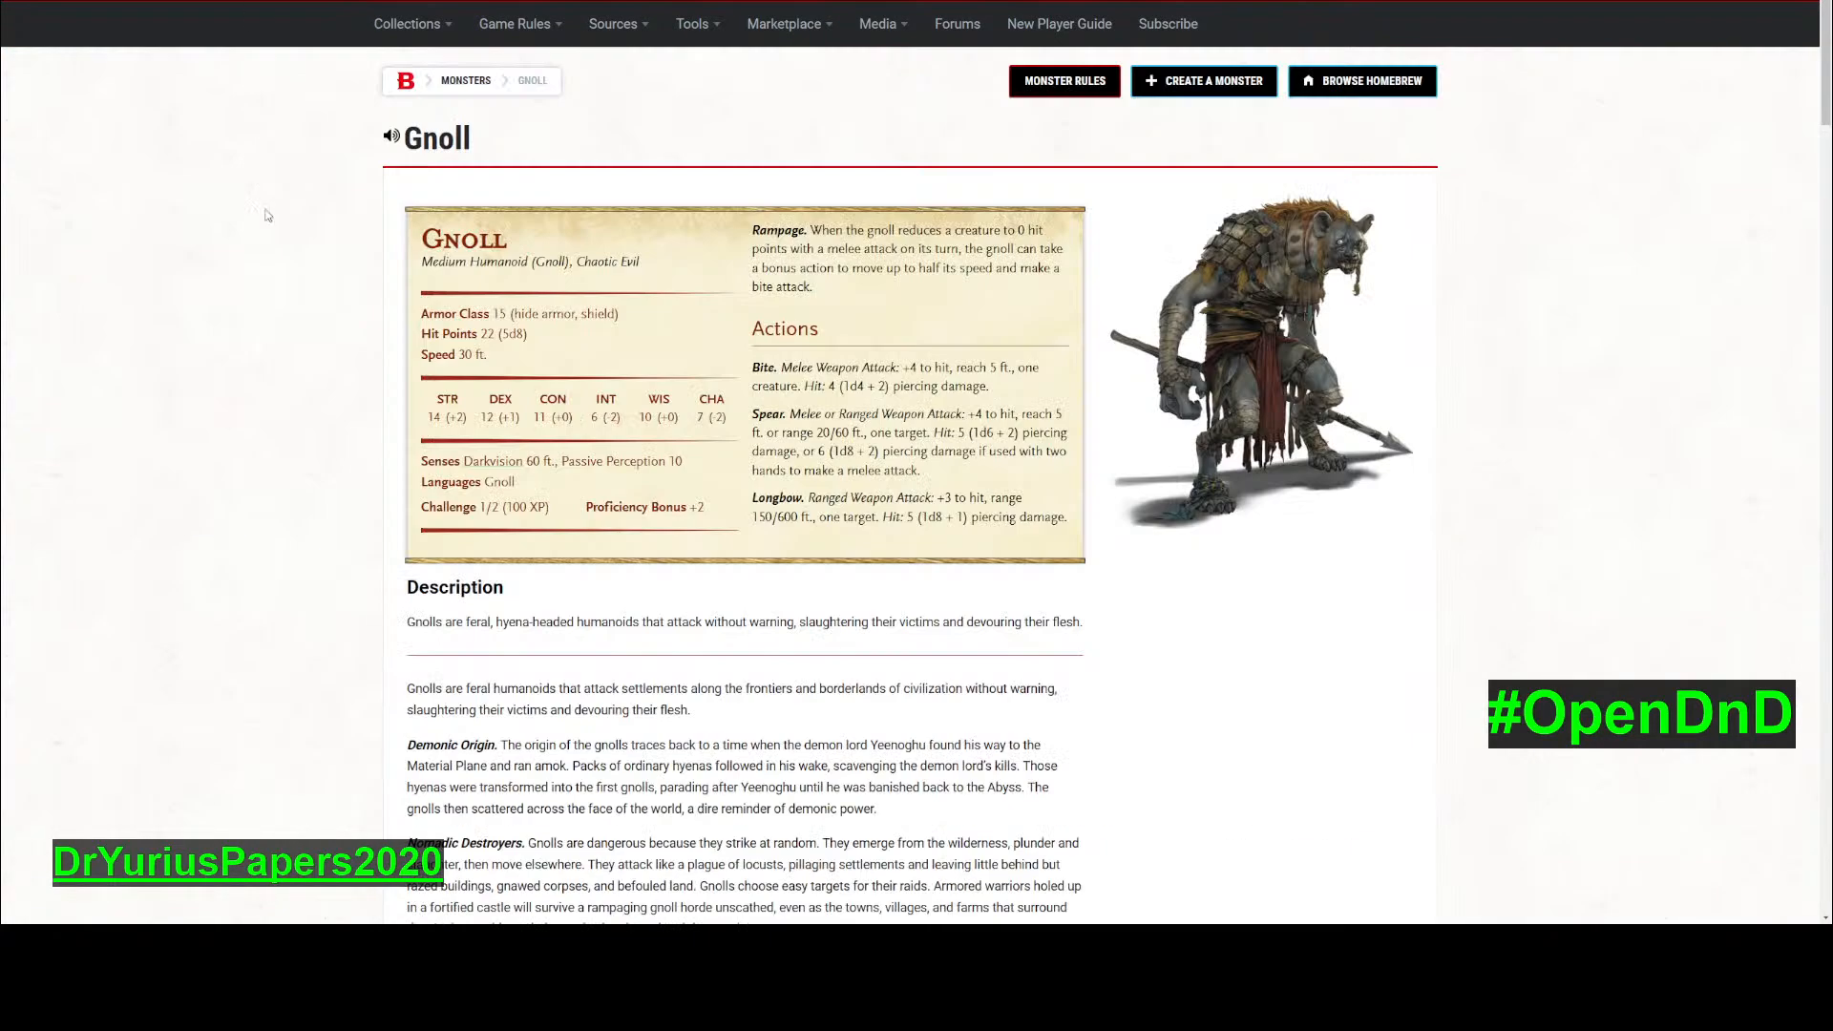
- Review the Gnoll's stat block and read its description down to the monster tags and environments
scroll(306, 339, down, 2)
scroll(307, 339, down, 2)
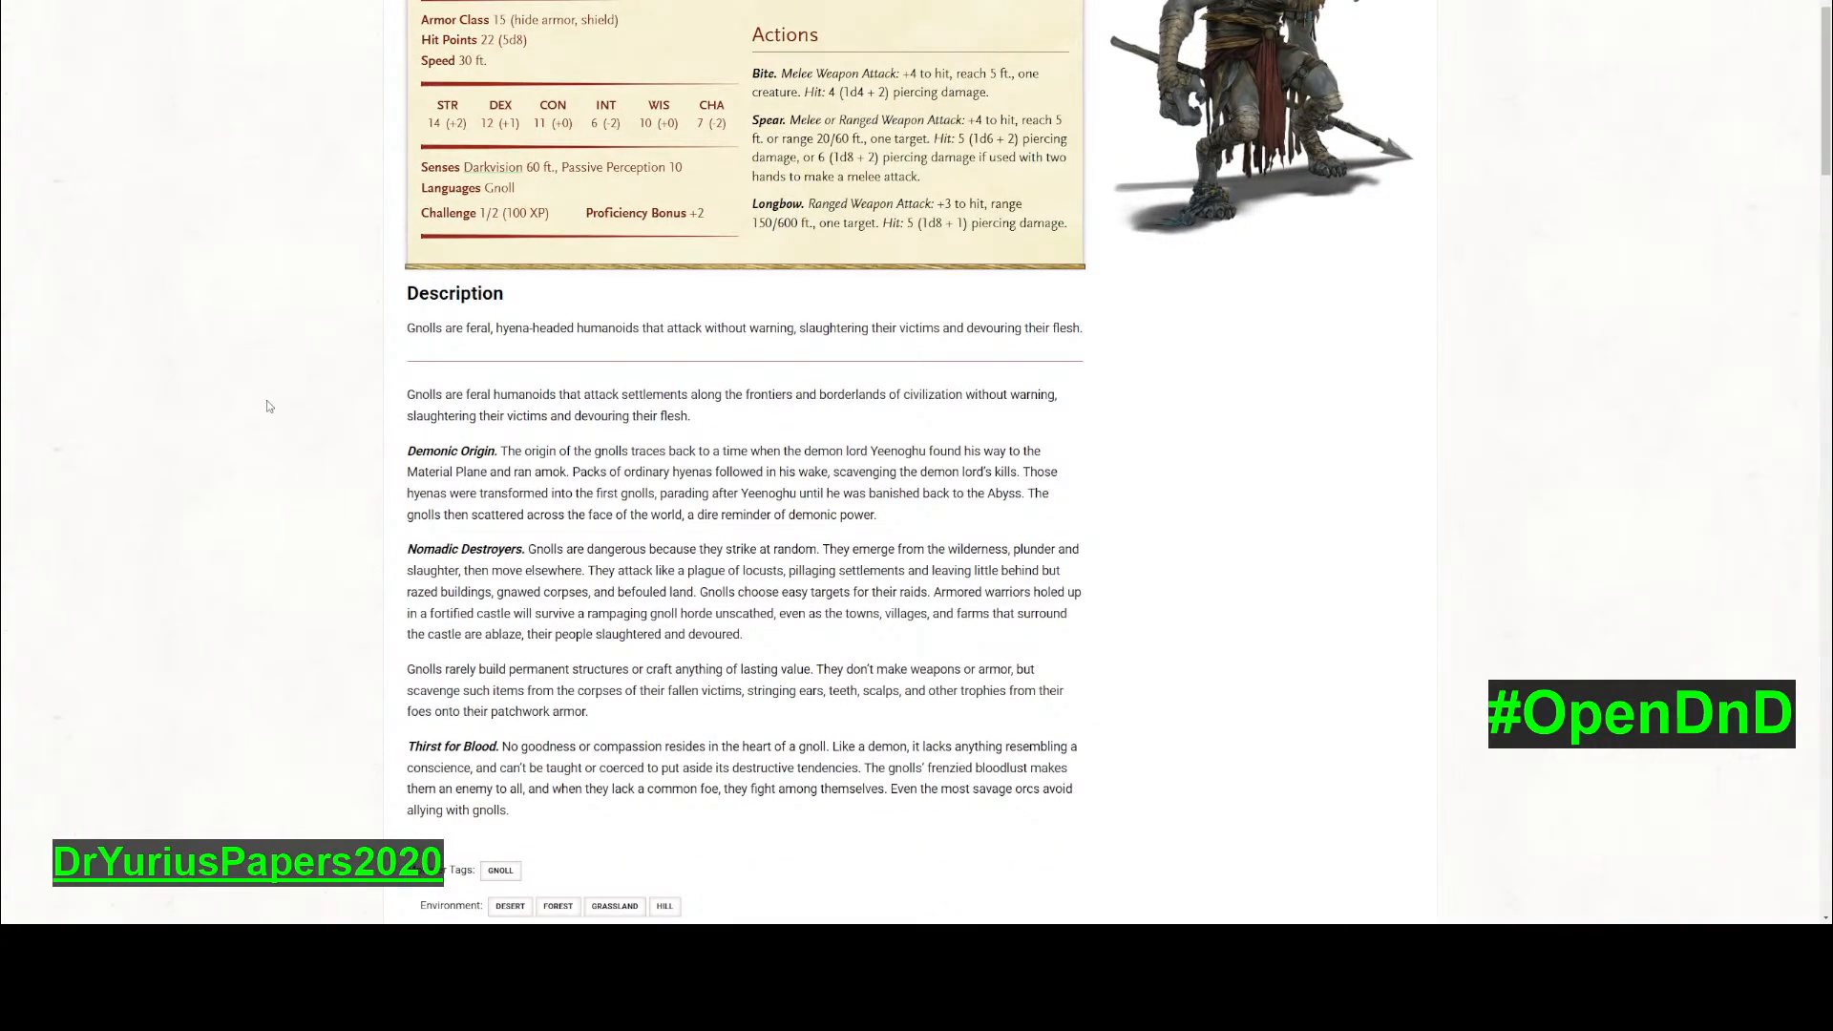
scroll(277, 405, down, 2)
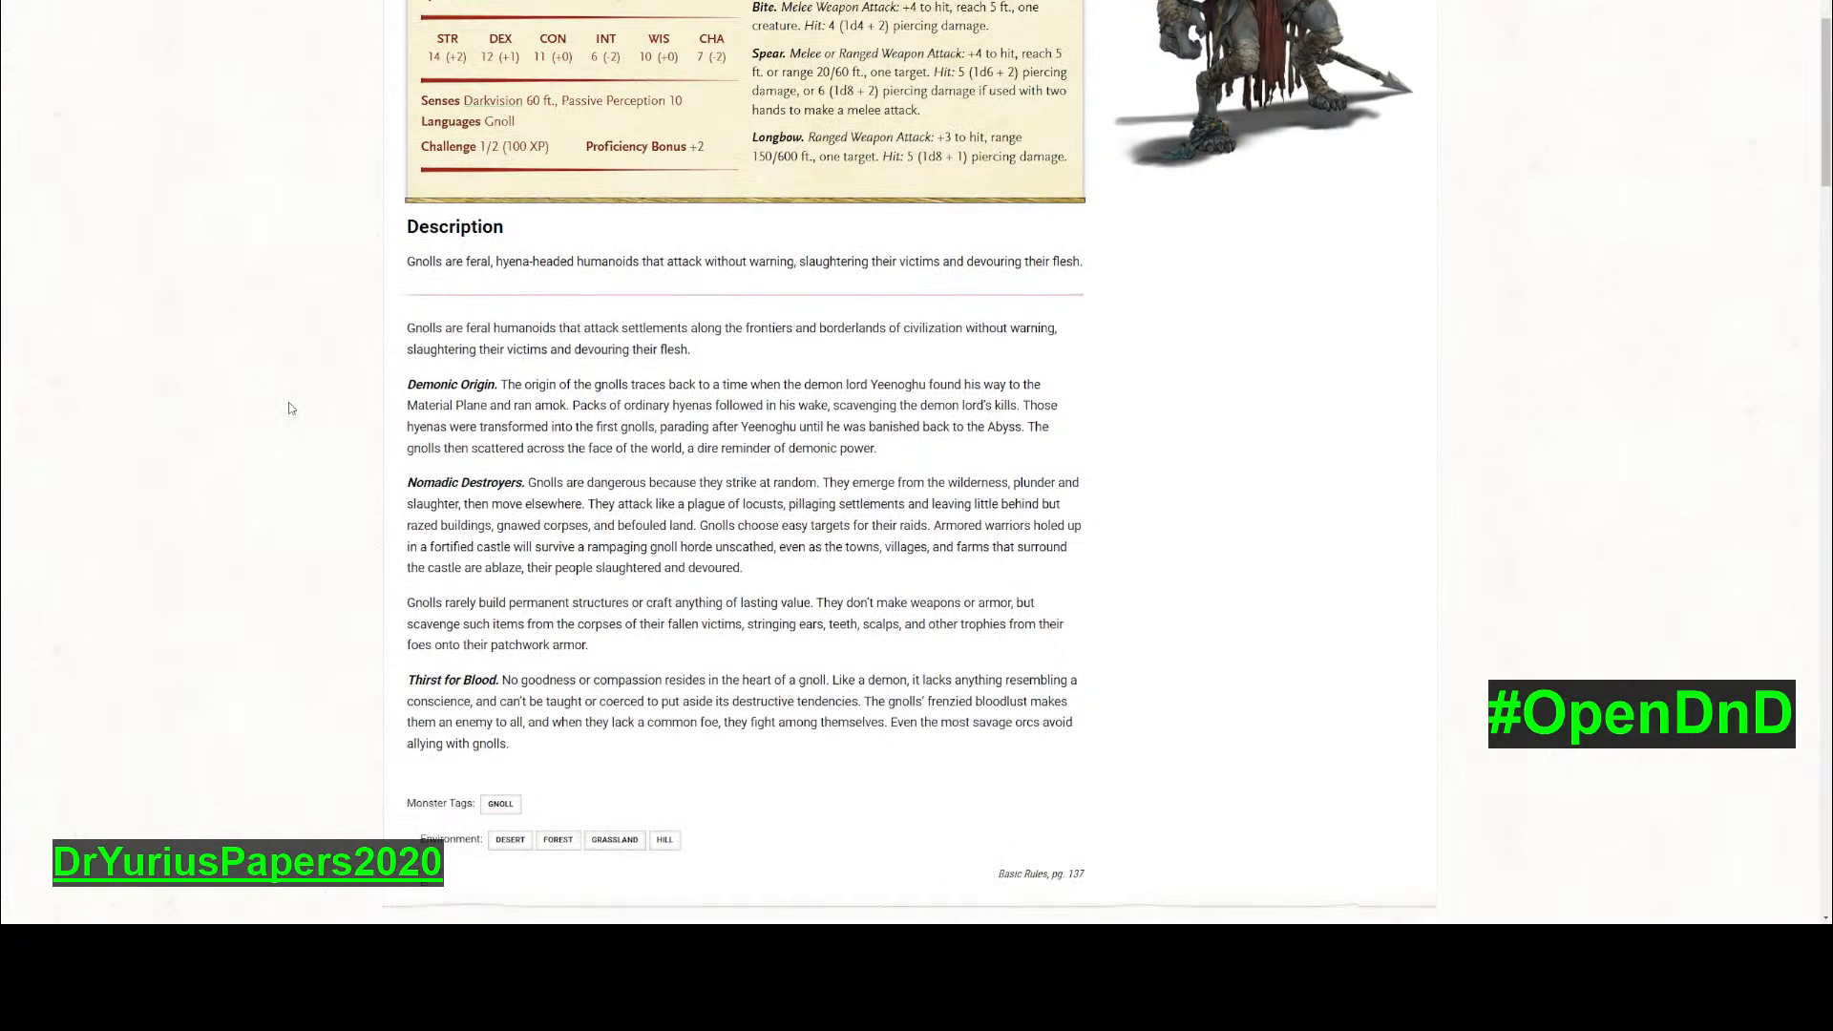
scroll(291, 405, up, 2)
scroll(291, 408, up, 4)
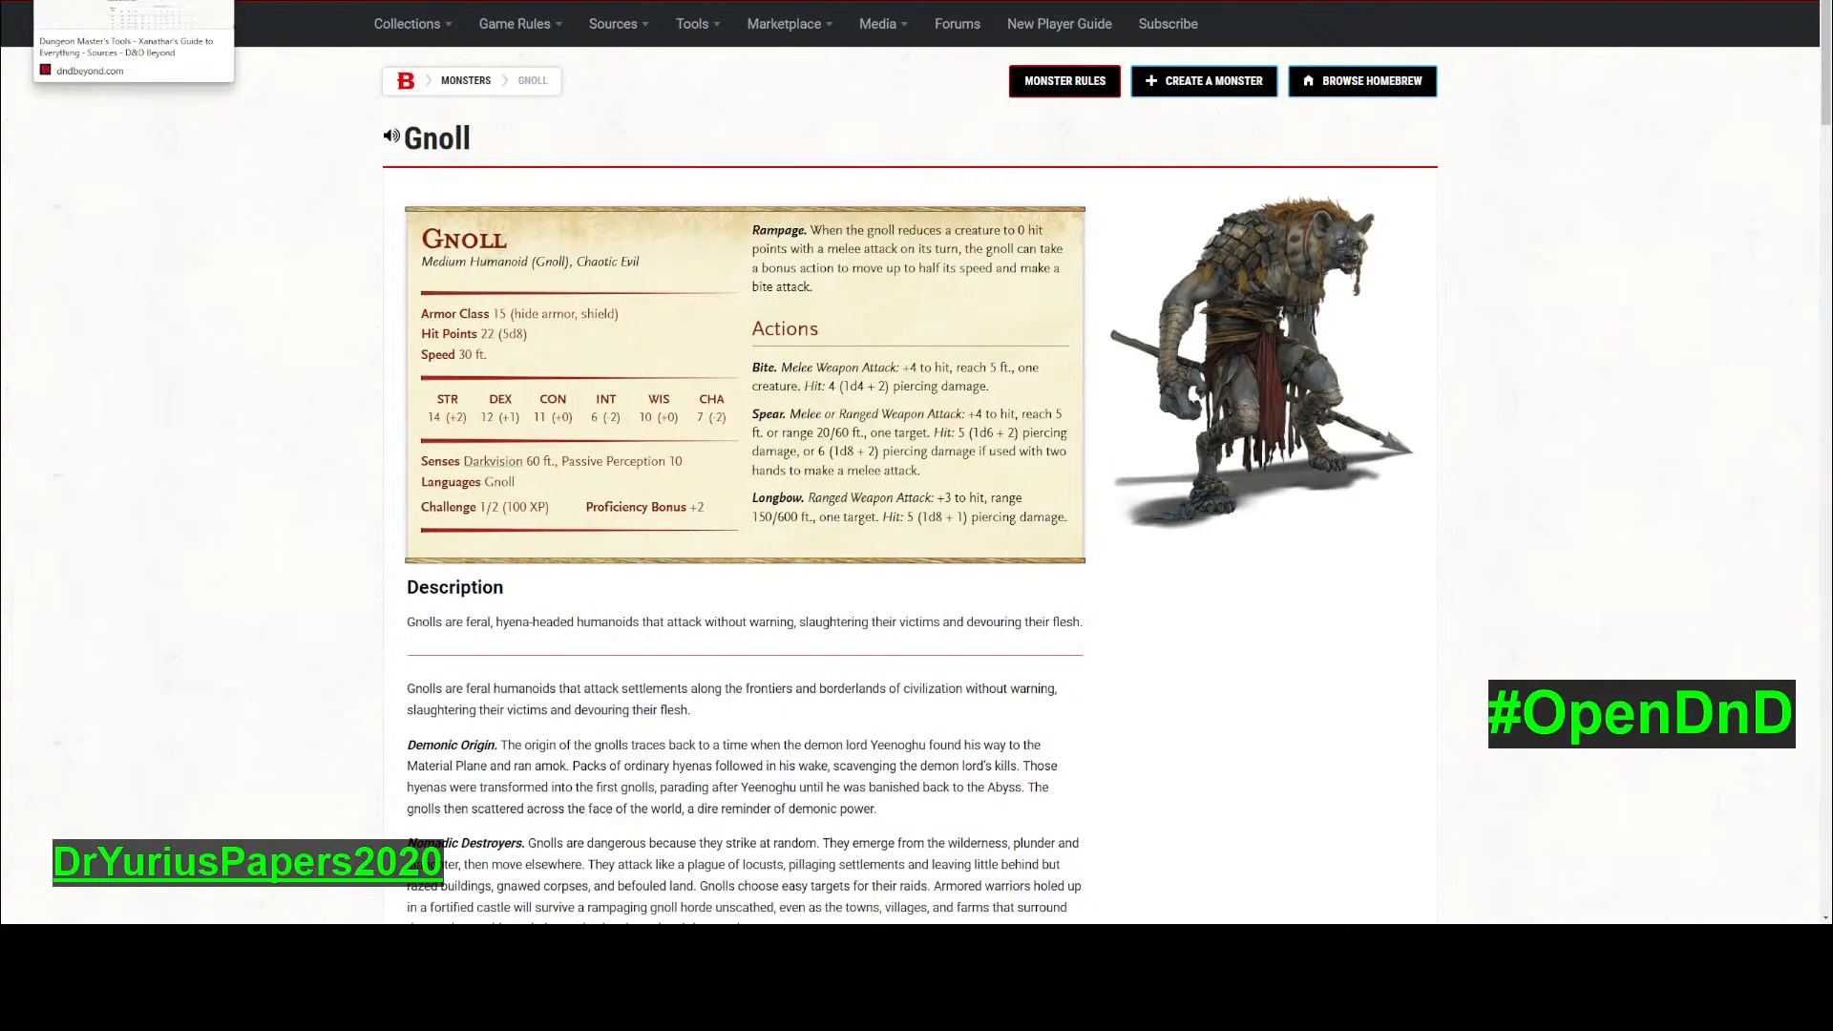
click(115, 2)
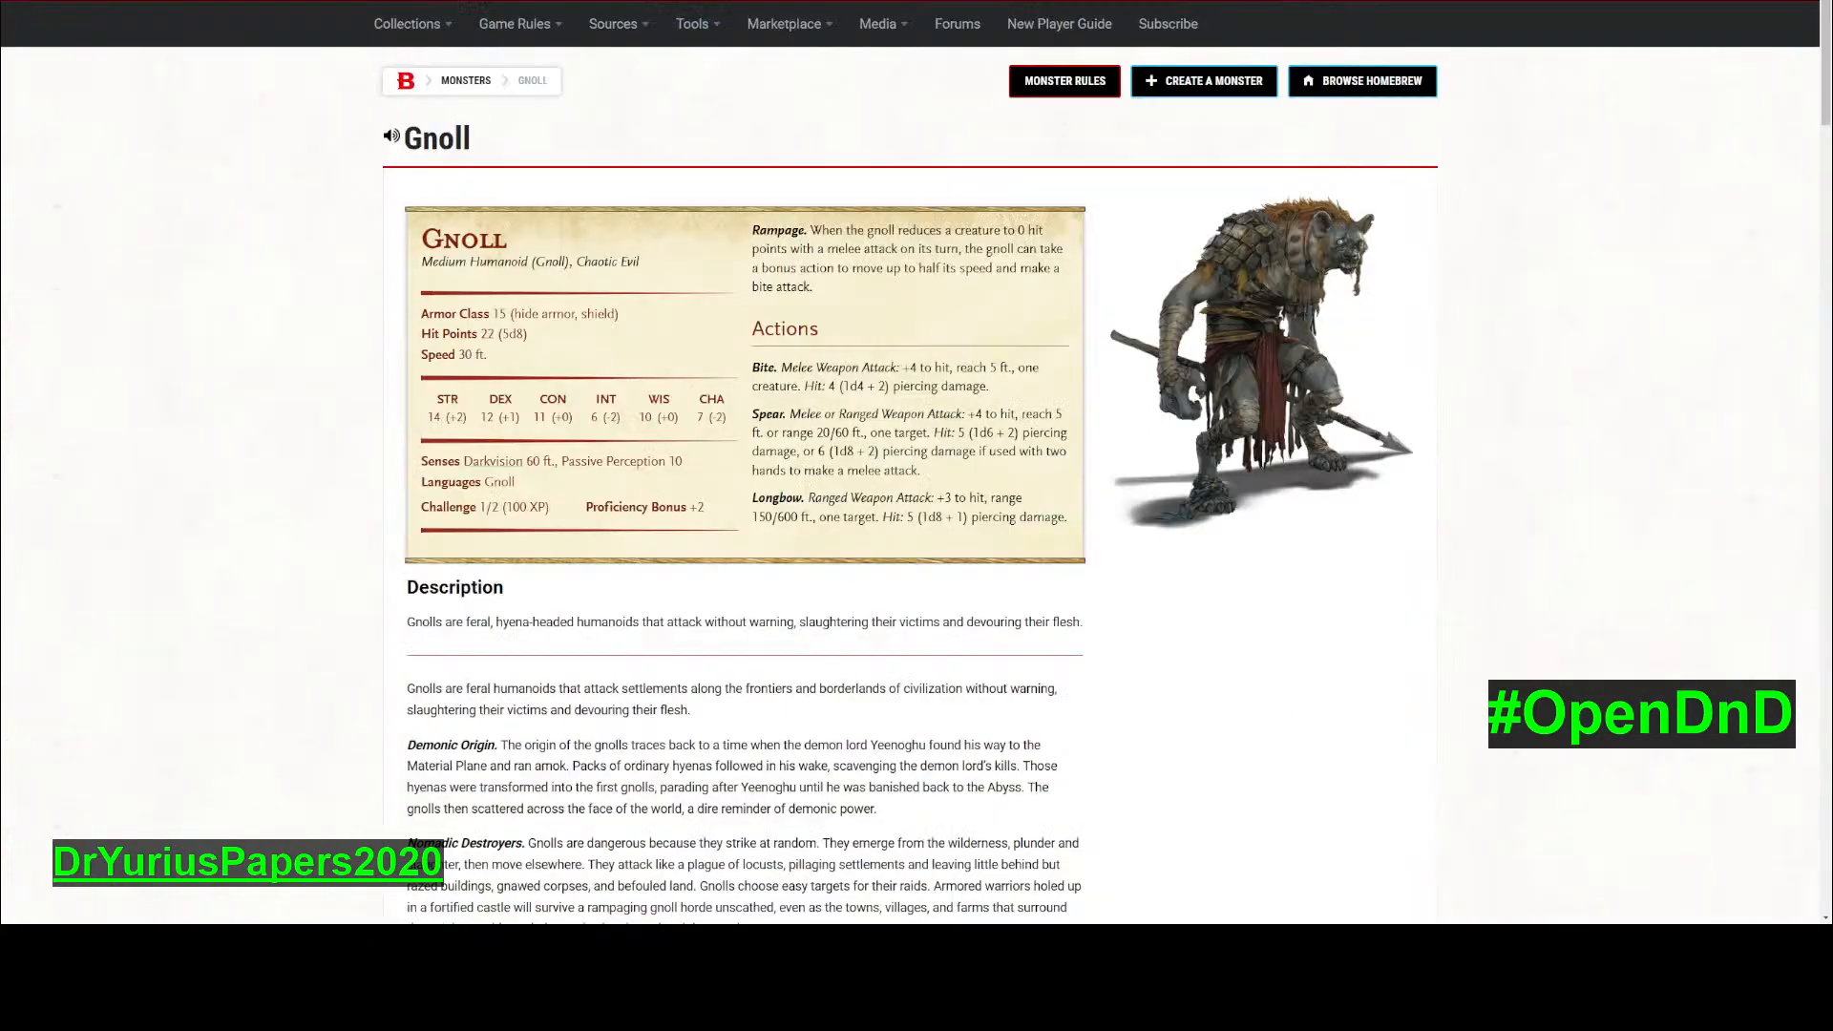
scroll(293, 331, down, 3)
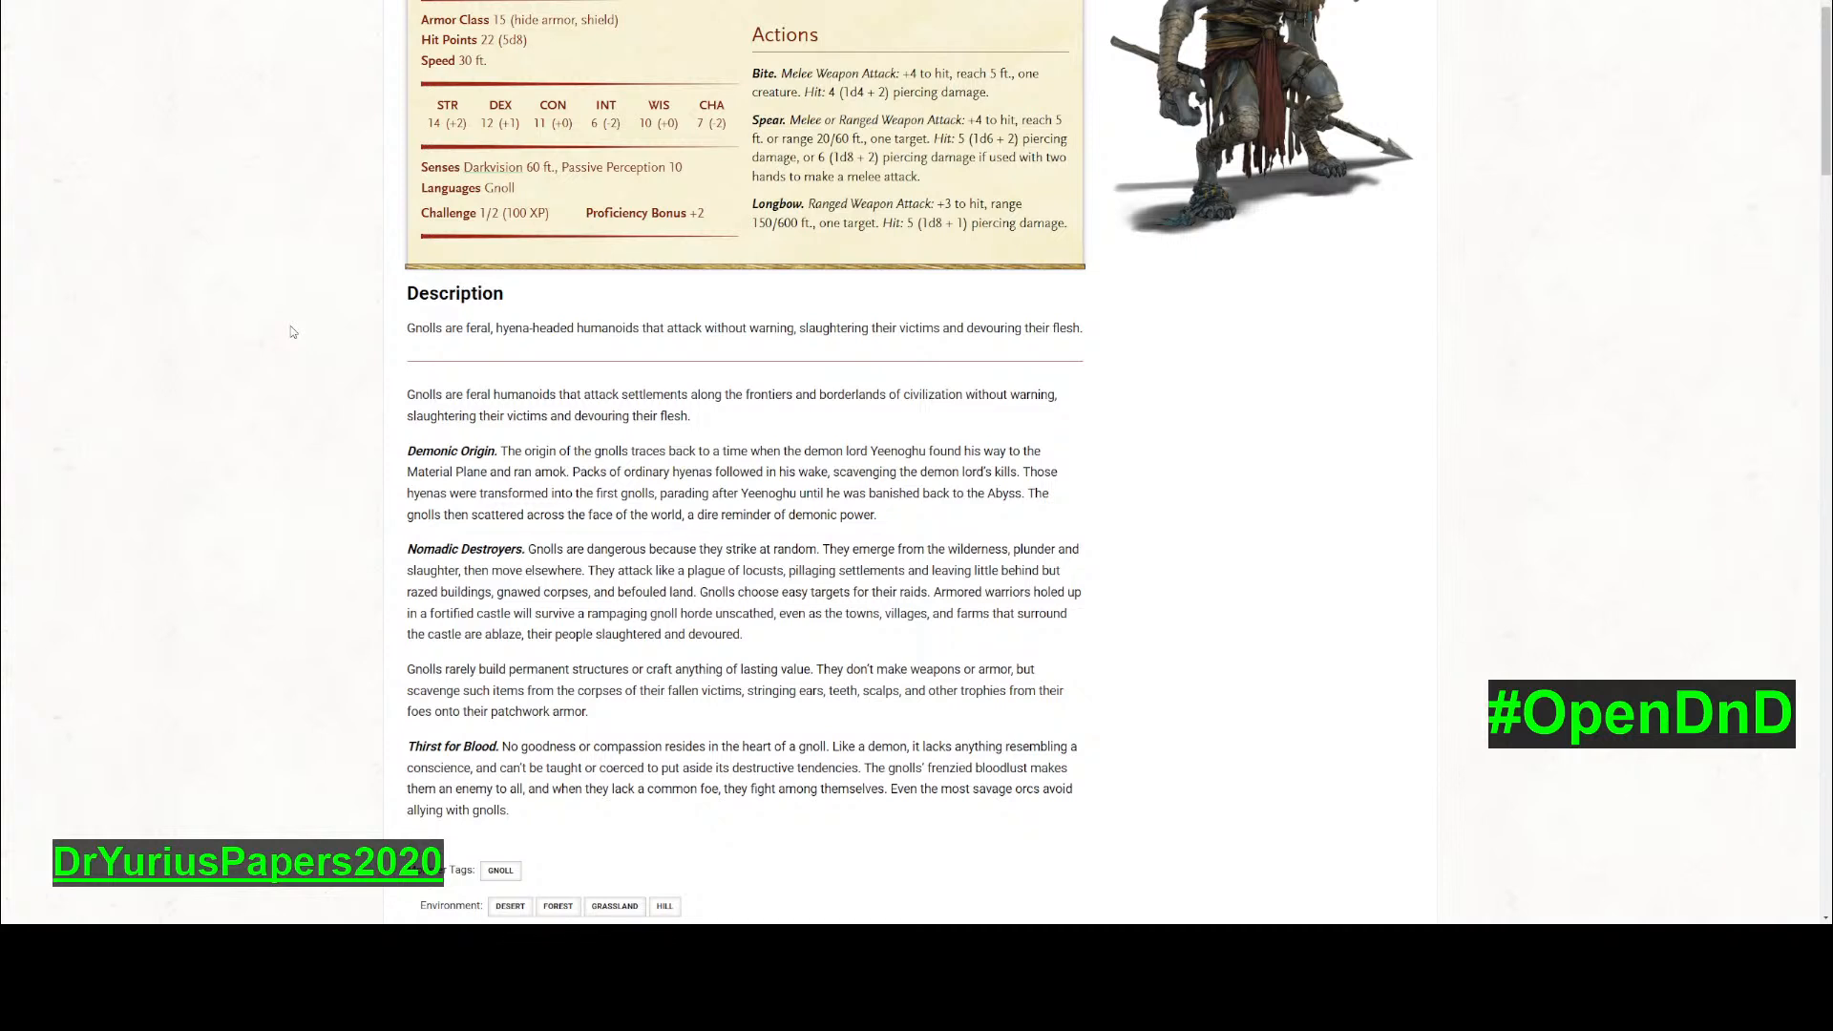
scroll(307, 342, up, 3)
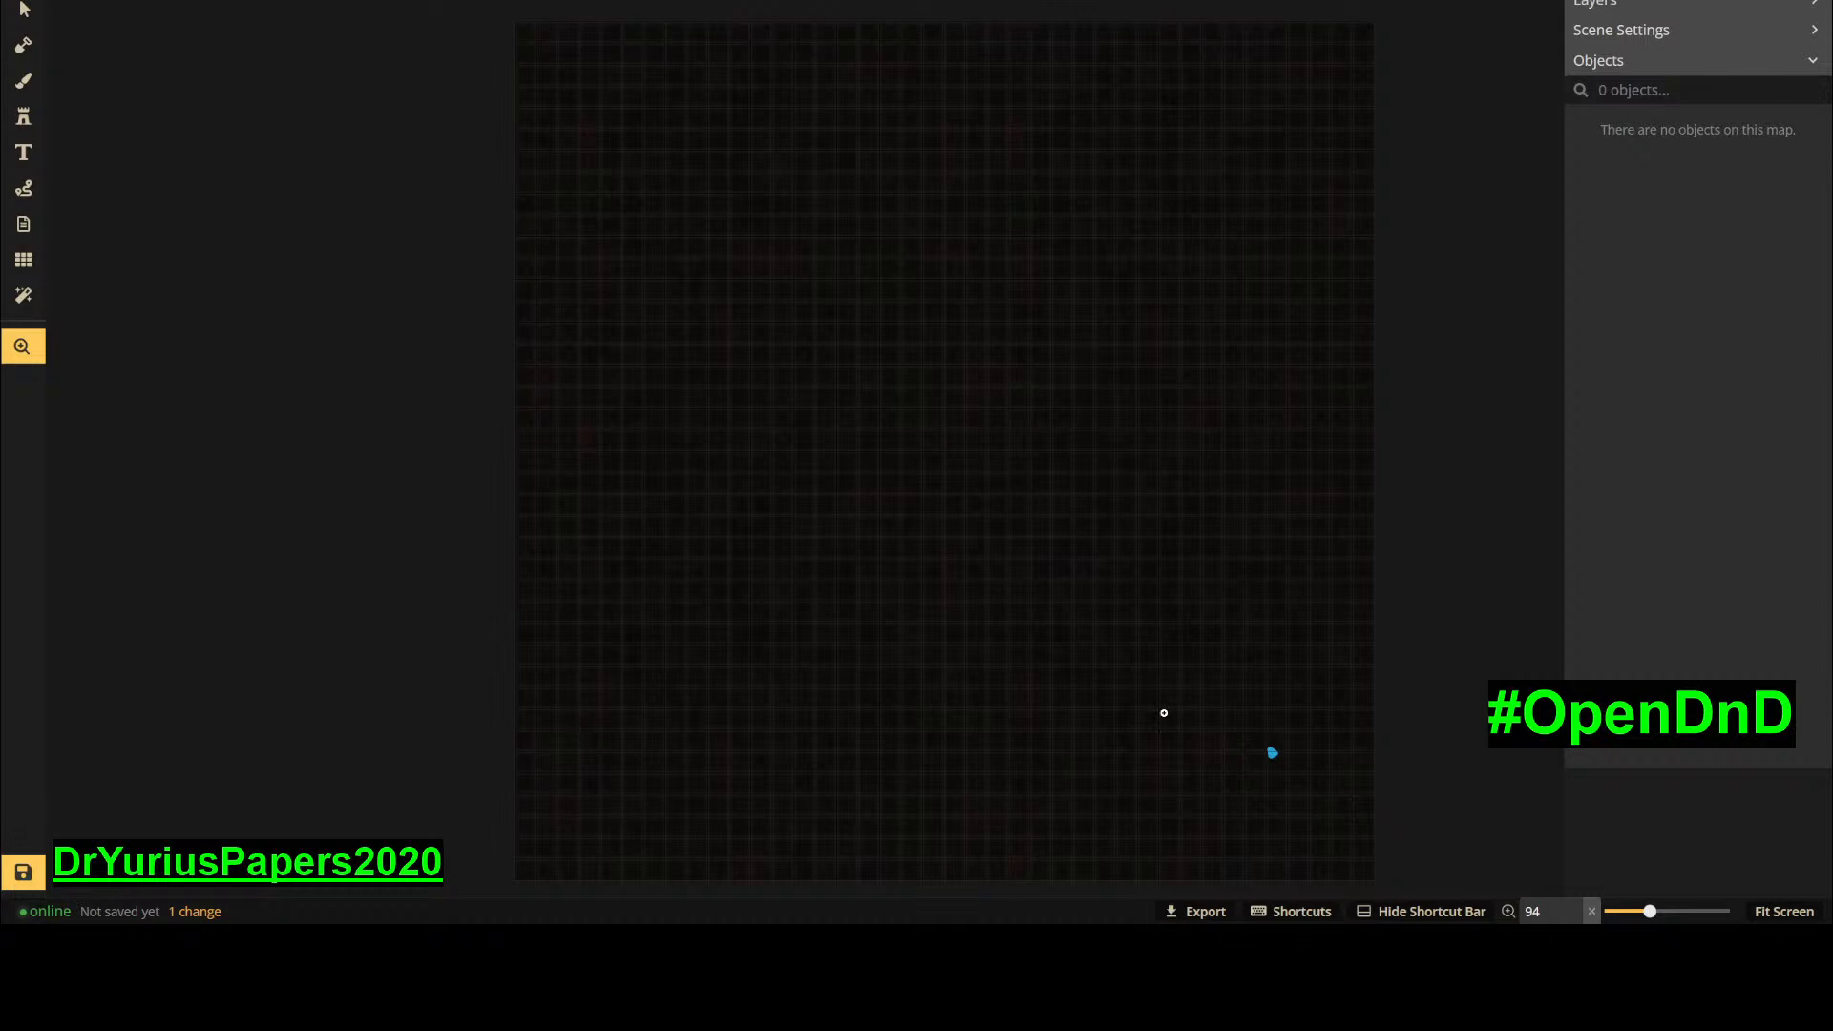
- In the map editor, dab the blue water texture on the background near the map's lower-right corner, and set the brush to the foreground layer
click(28, 52)
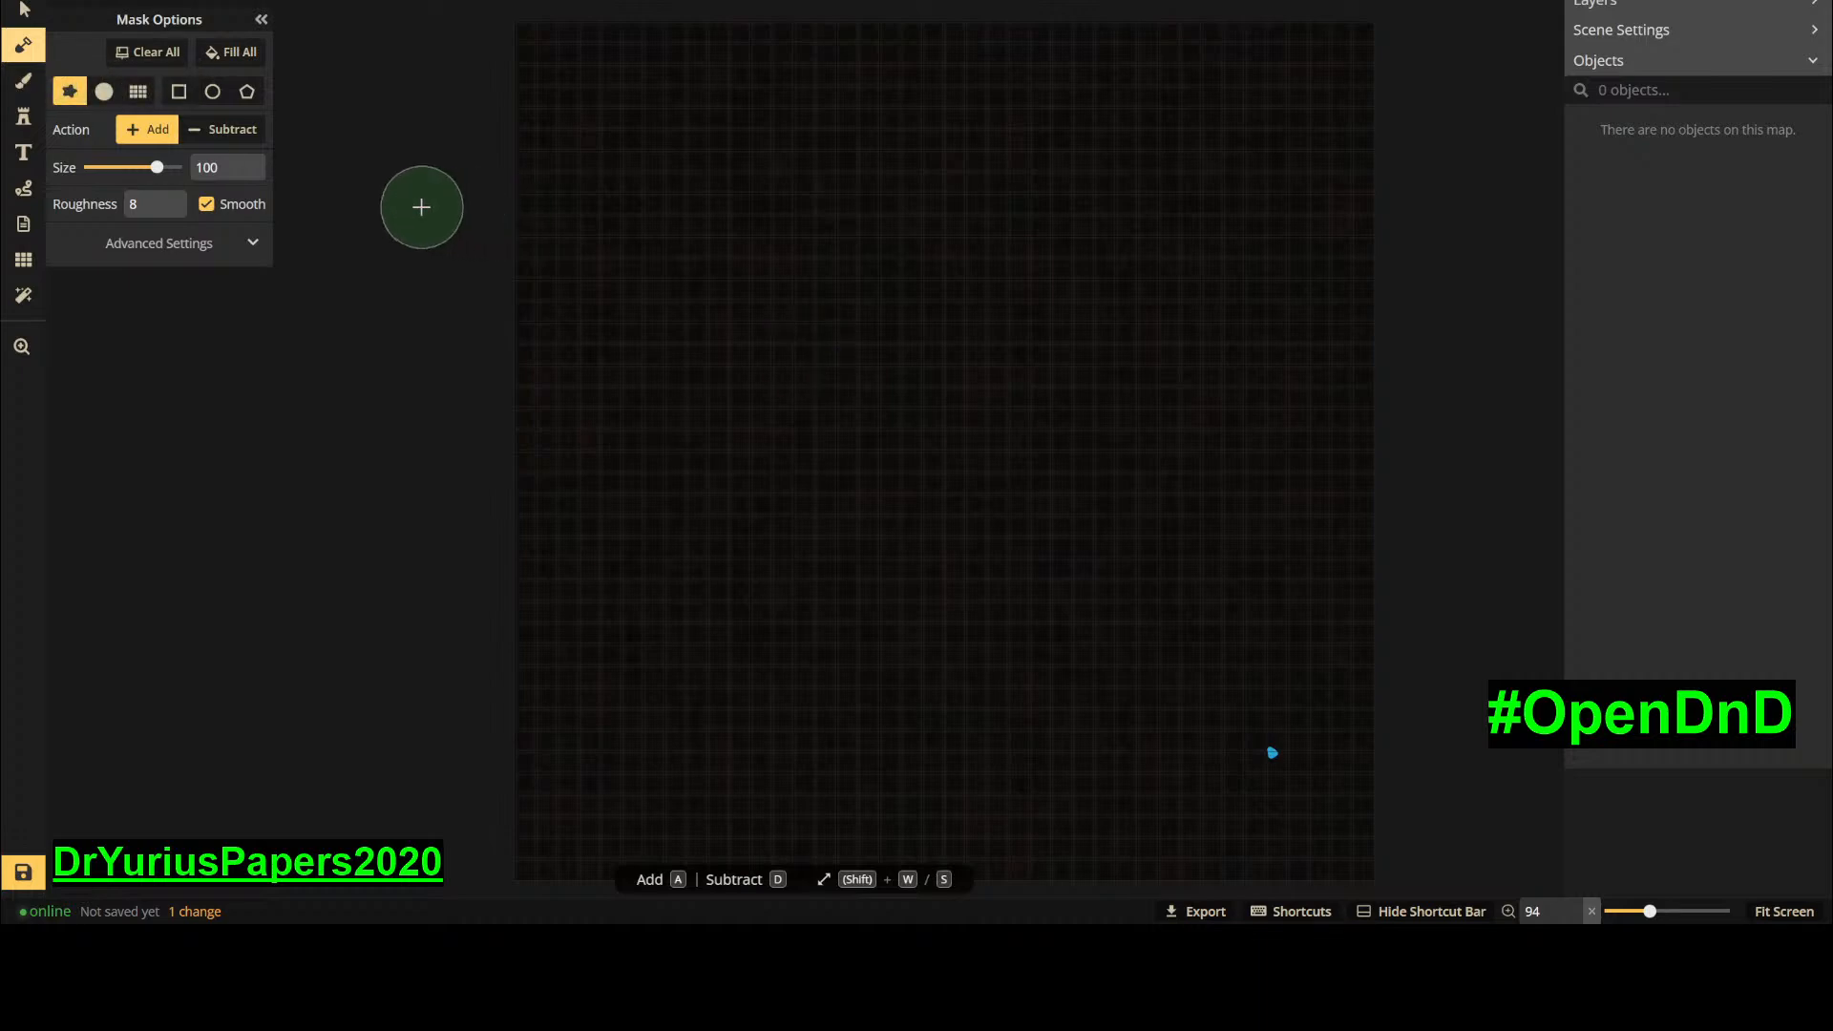
click(24, 80)
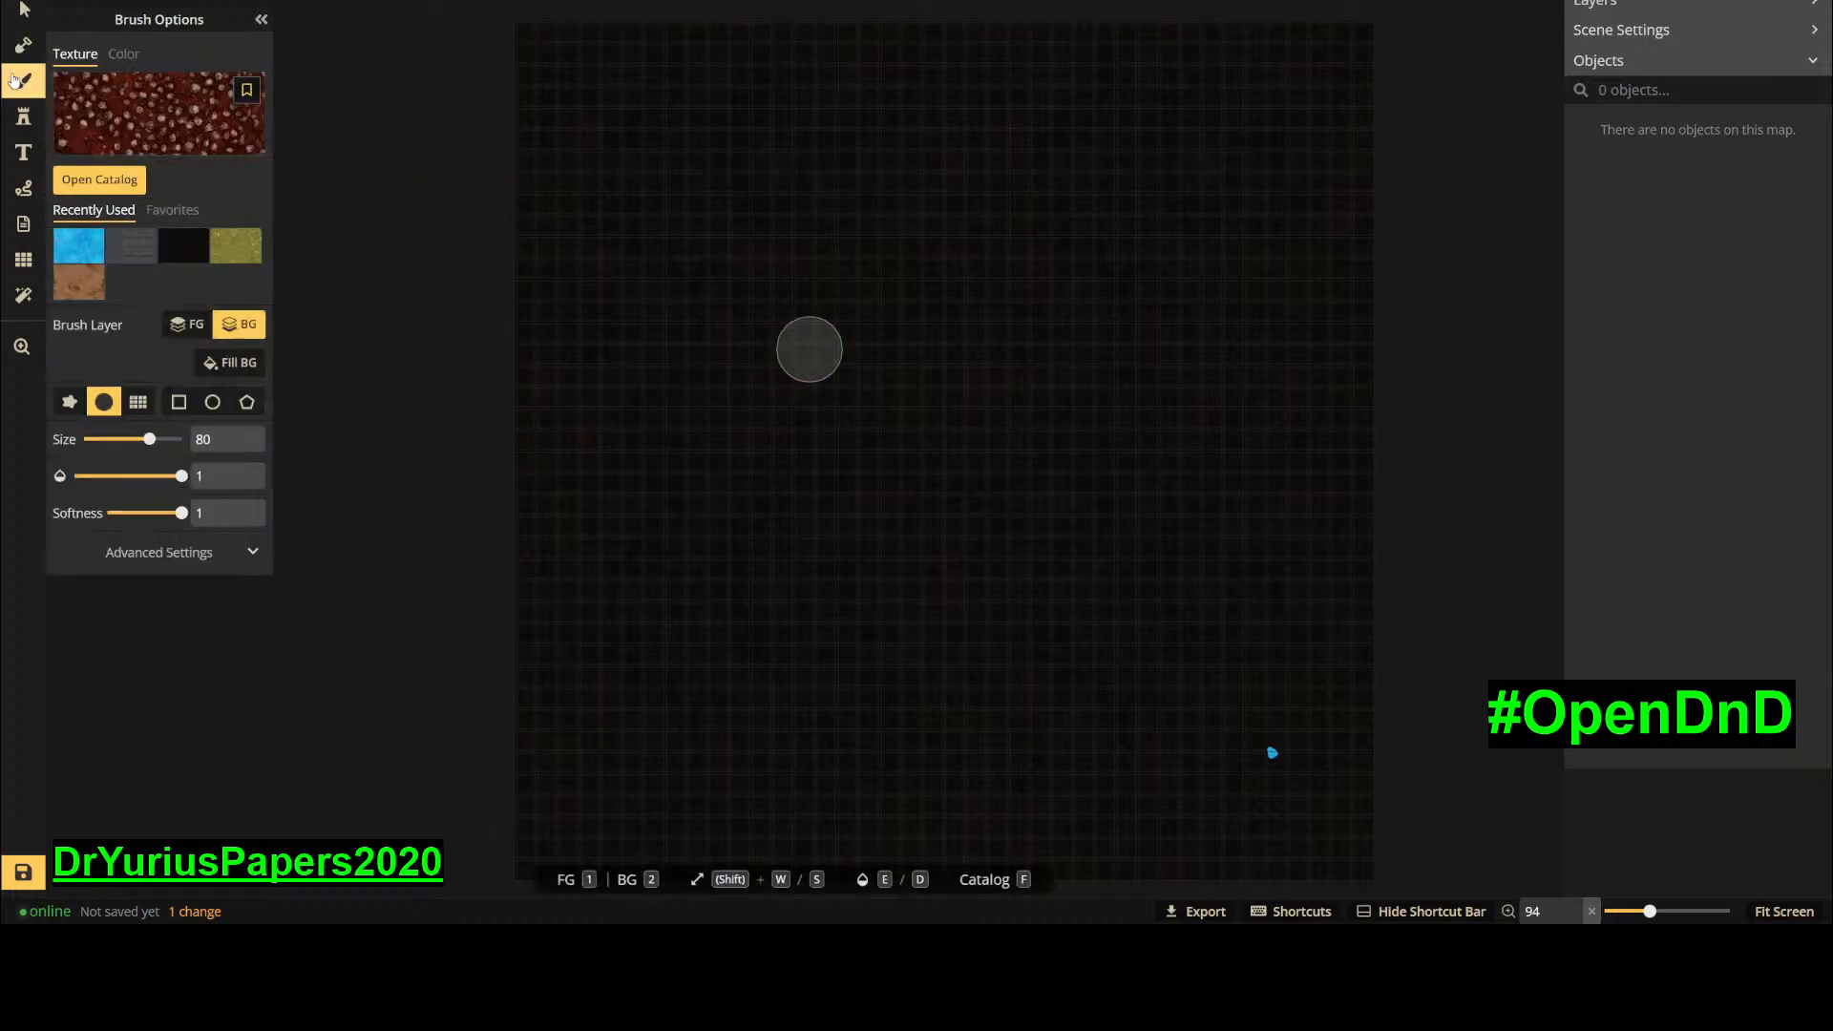
click(78, 245)
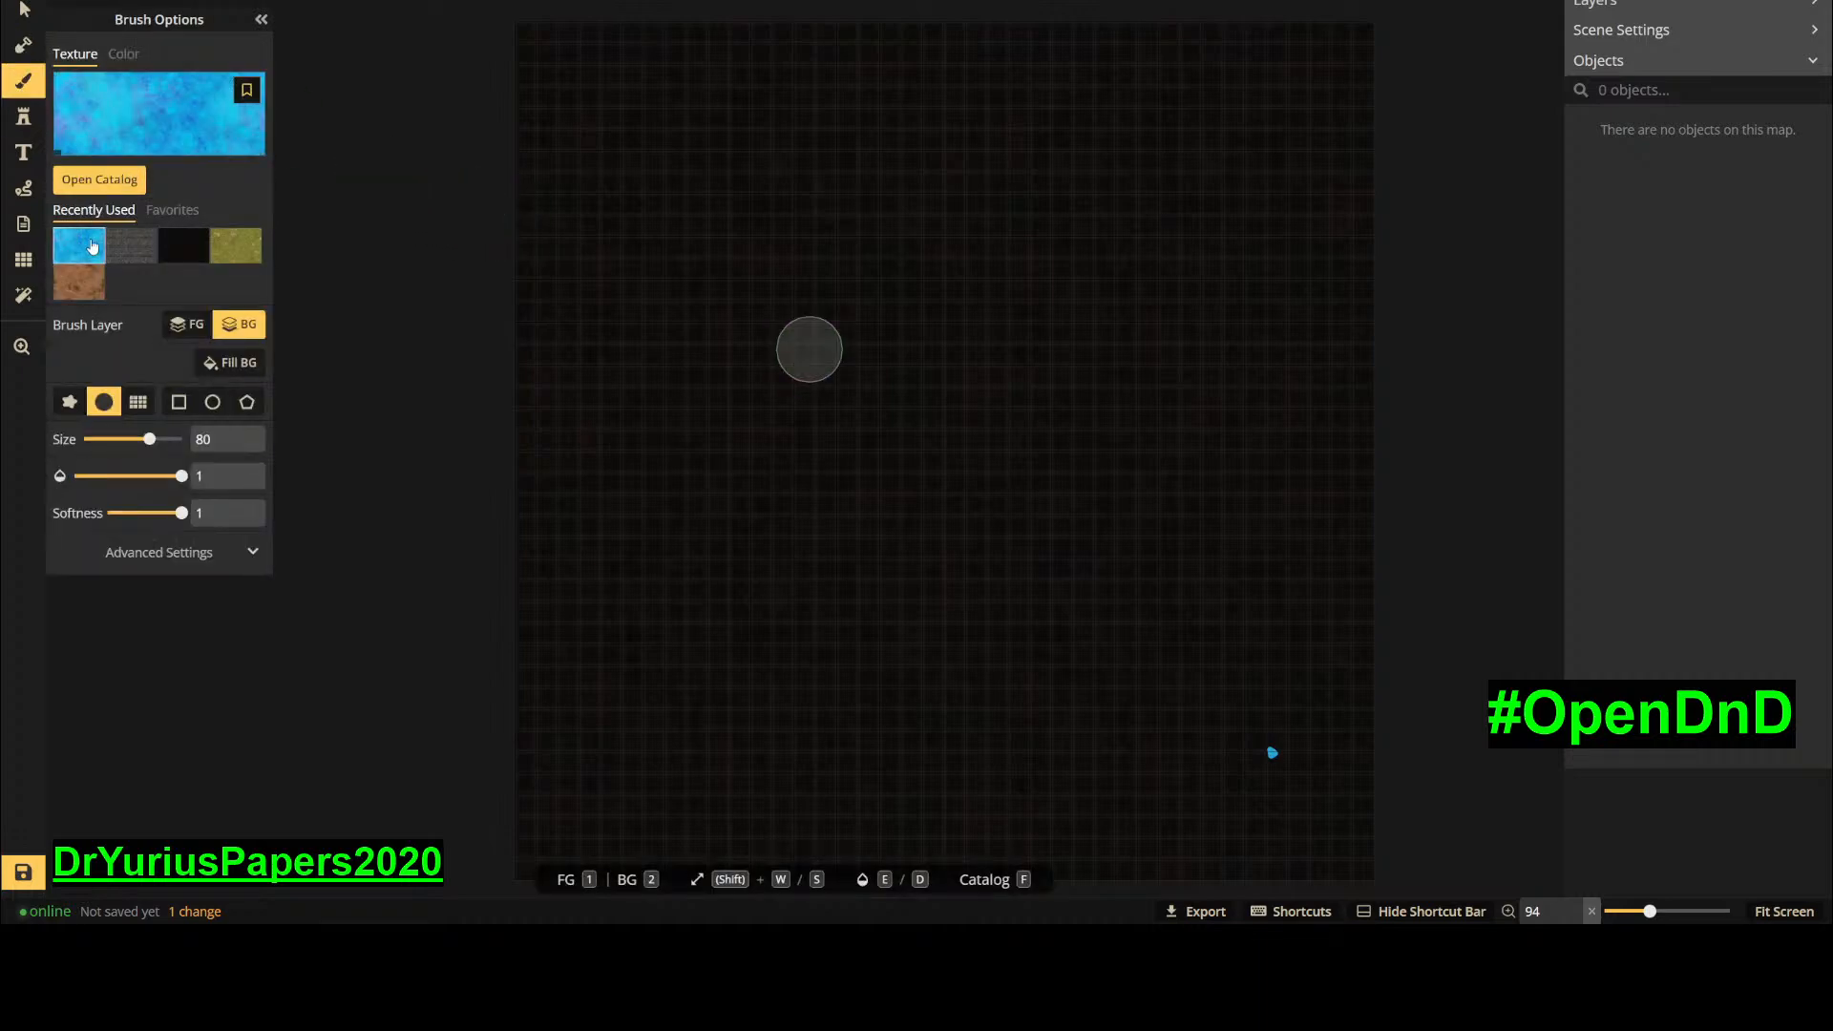
click(1273, 763)
key(1)
- Try painting a soft round water patch on the foreground over the small blue spot, and undo the strokes
click(1276, 765)
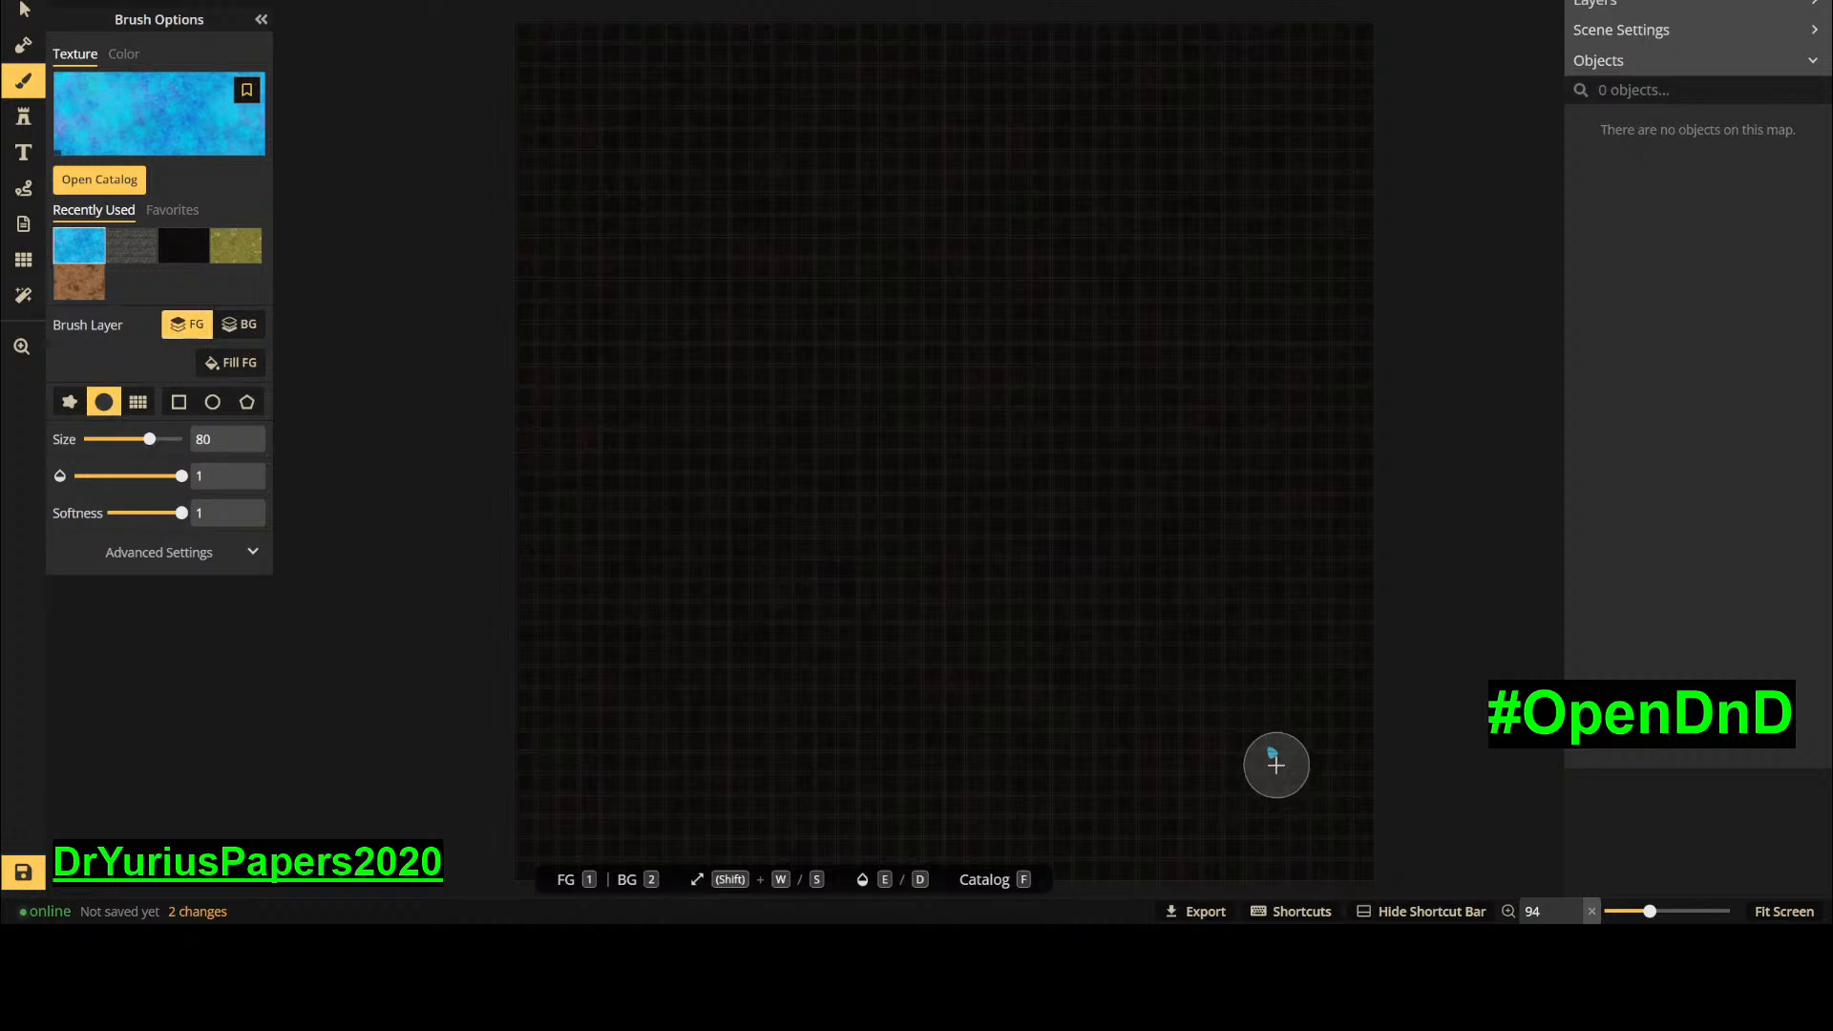
drag(1254, 748, 1268, 753)
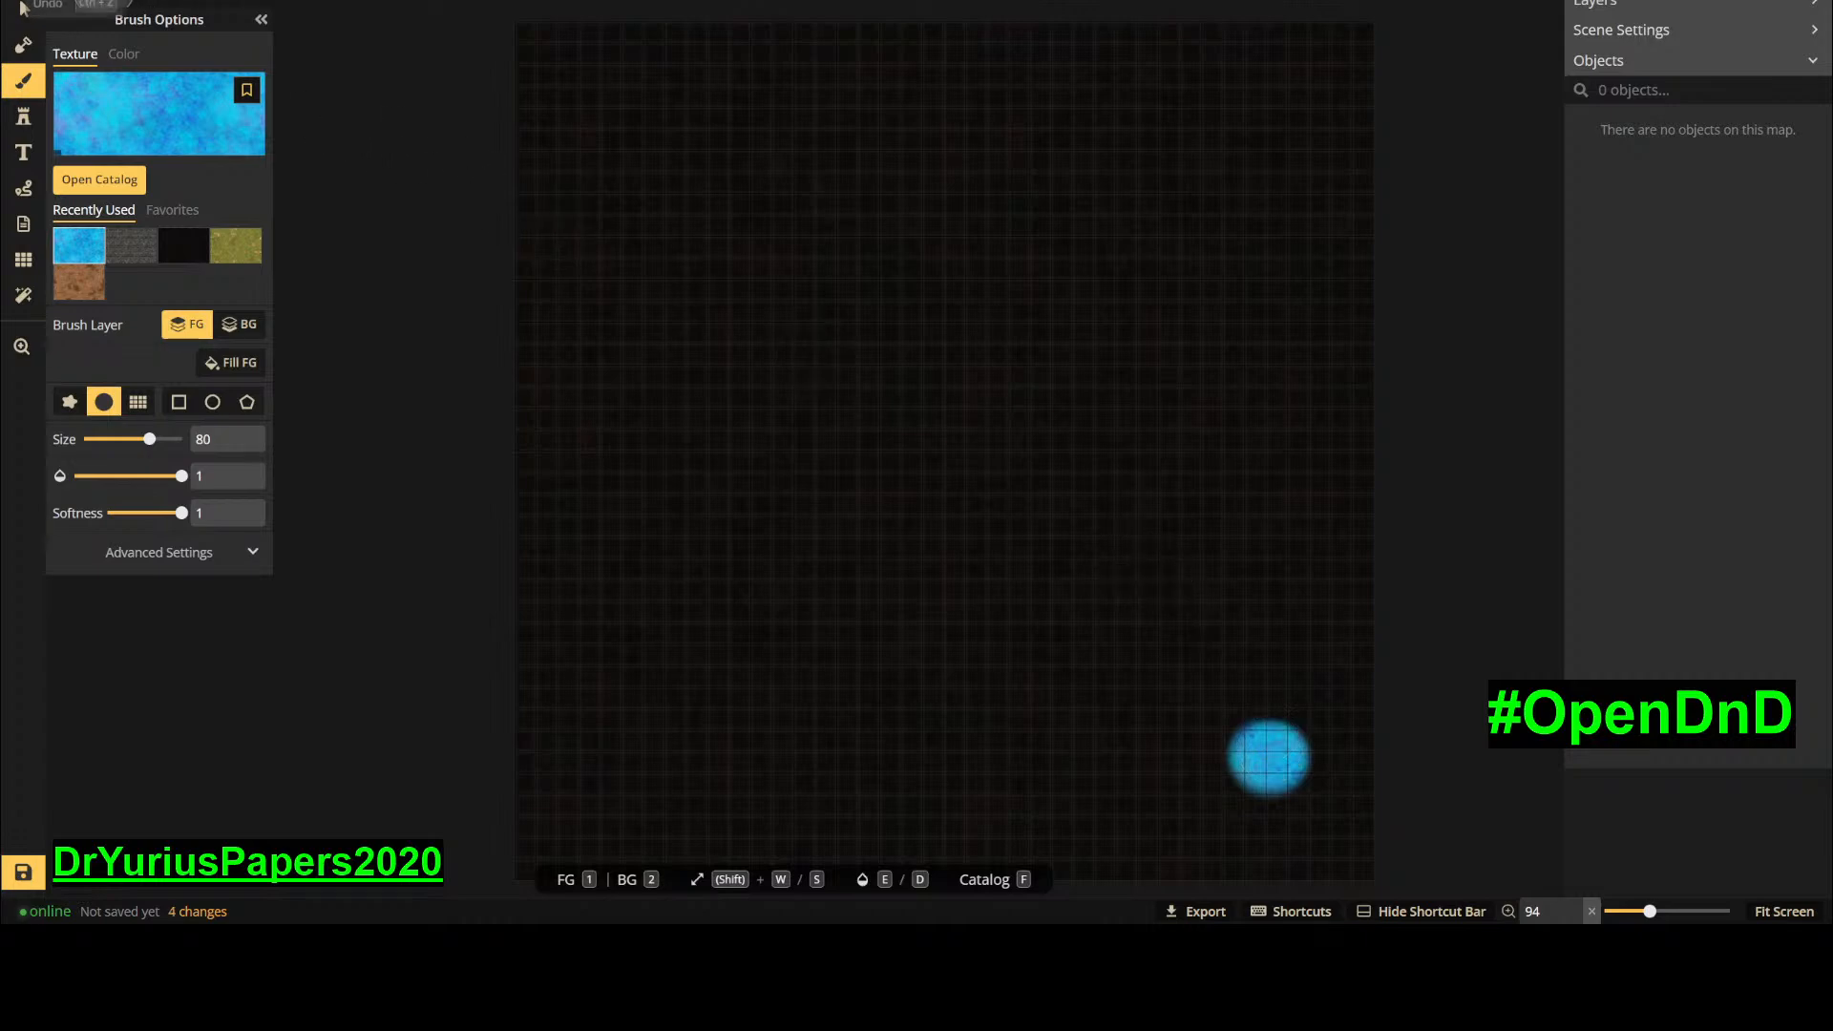
key(ctrl+z)
key(ctrl+z)
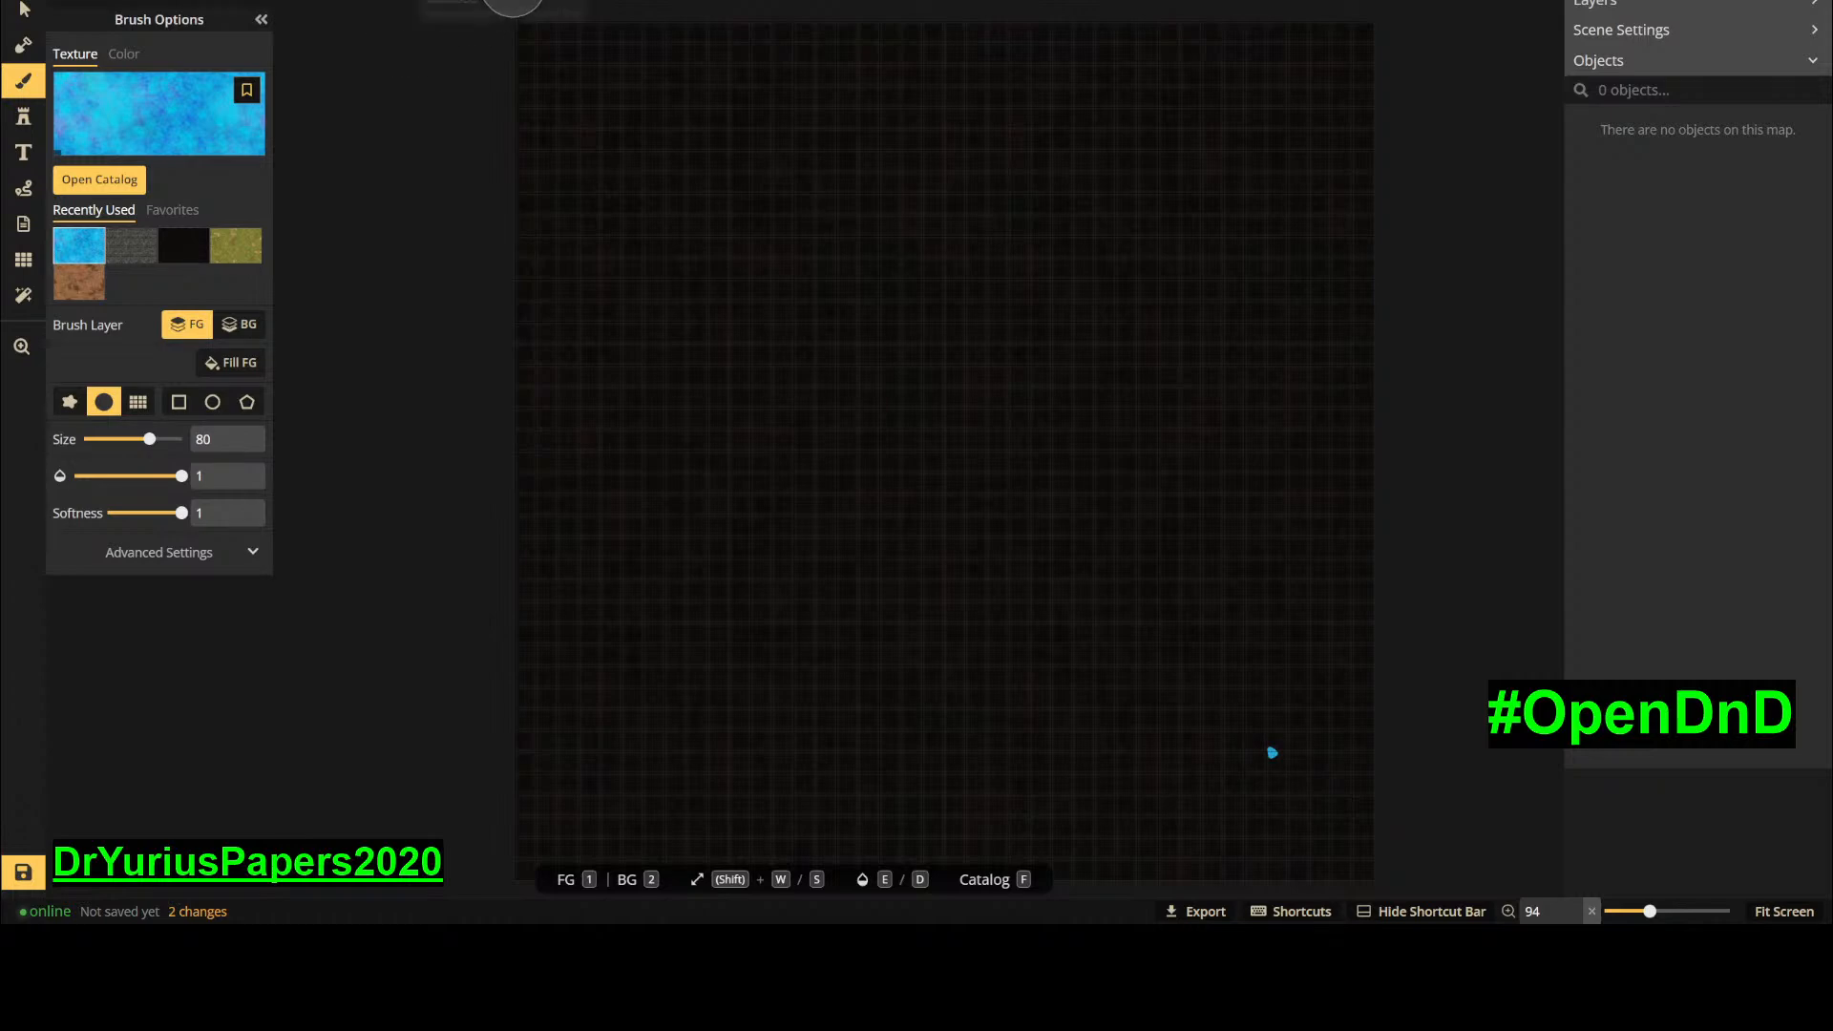
- Change the texture brush to the rough, irregular shape
click(432, 1)
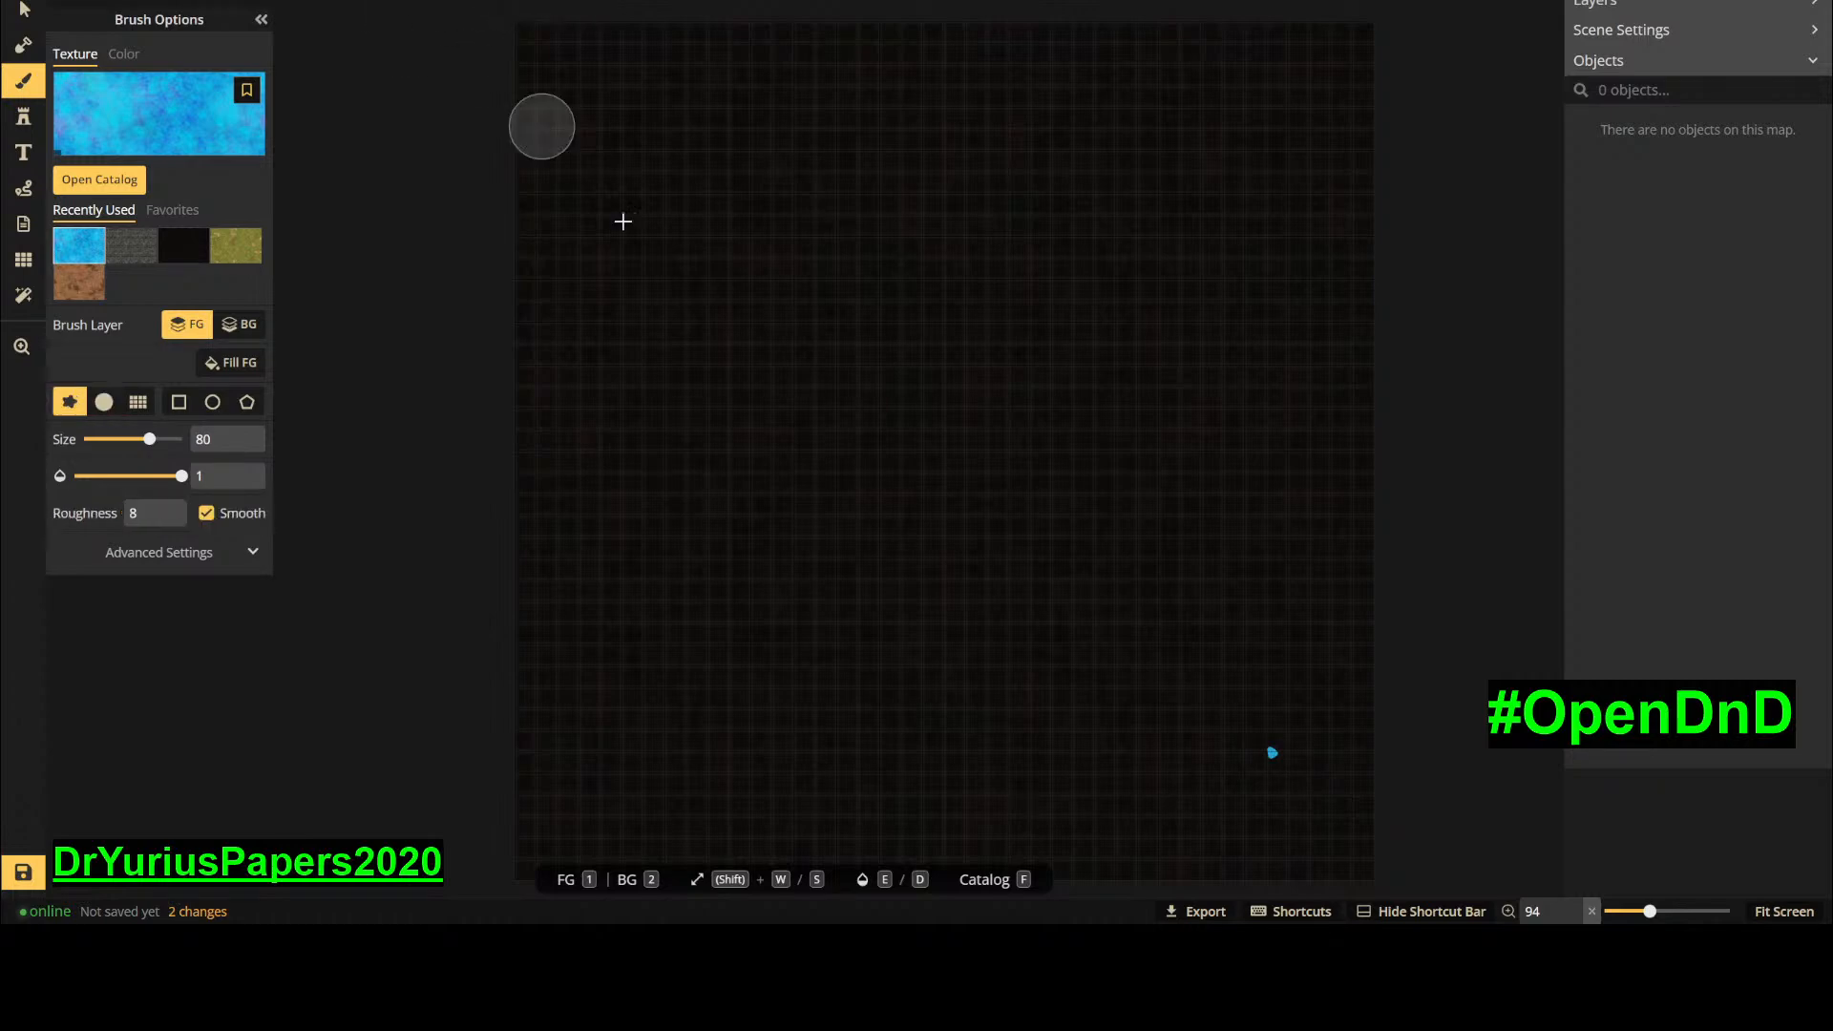
scroll(1277, 743, up, 2)
scroll(1280, 743, up, 3)
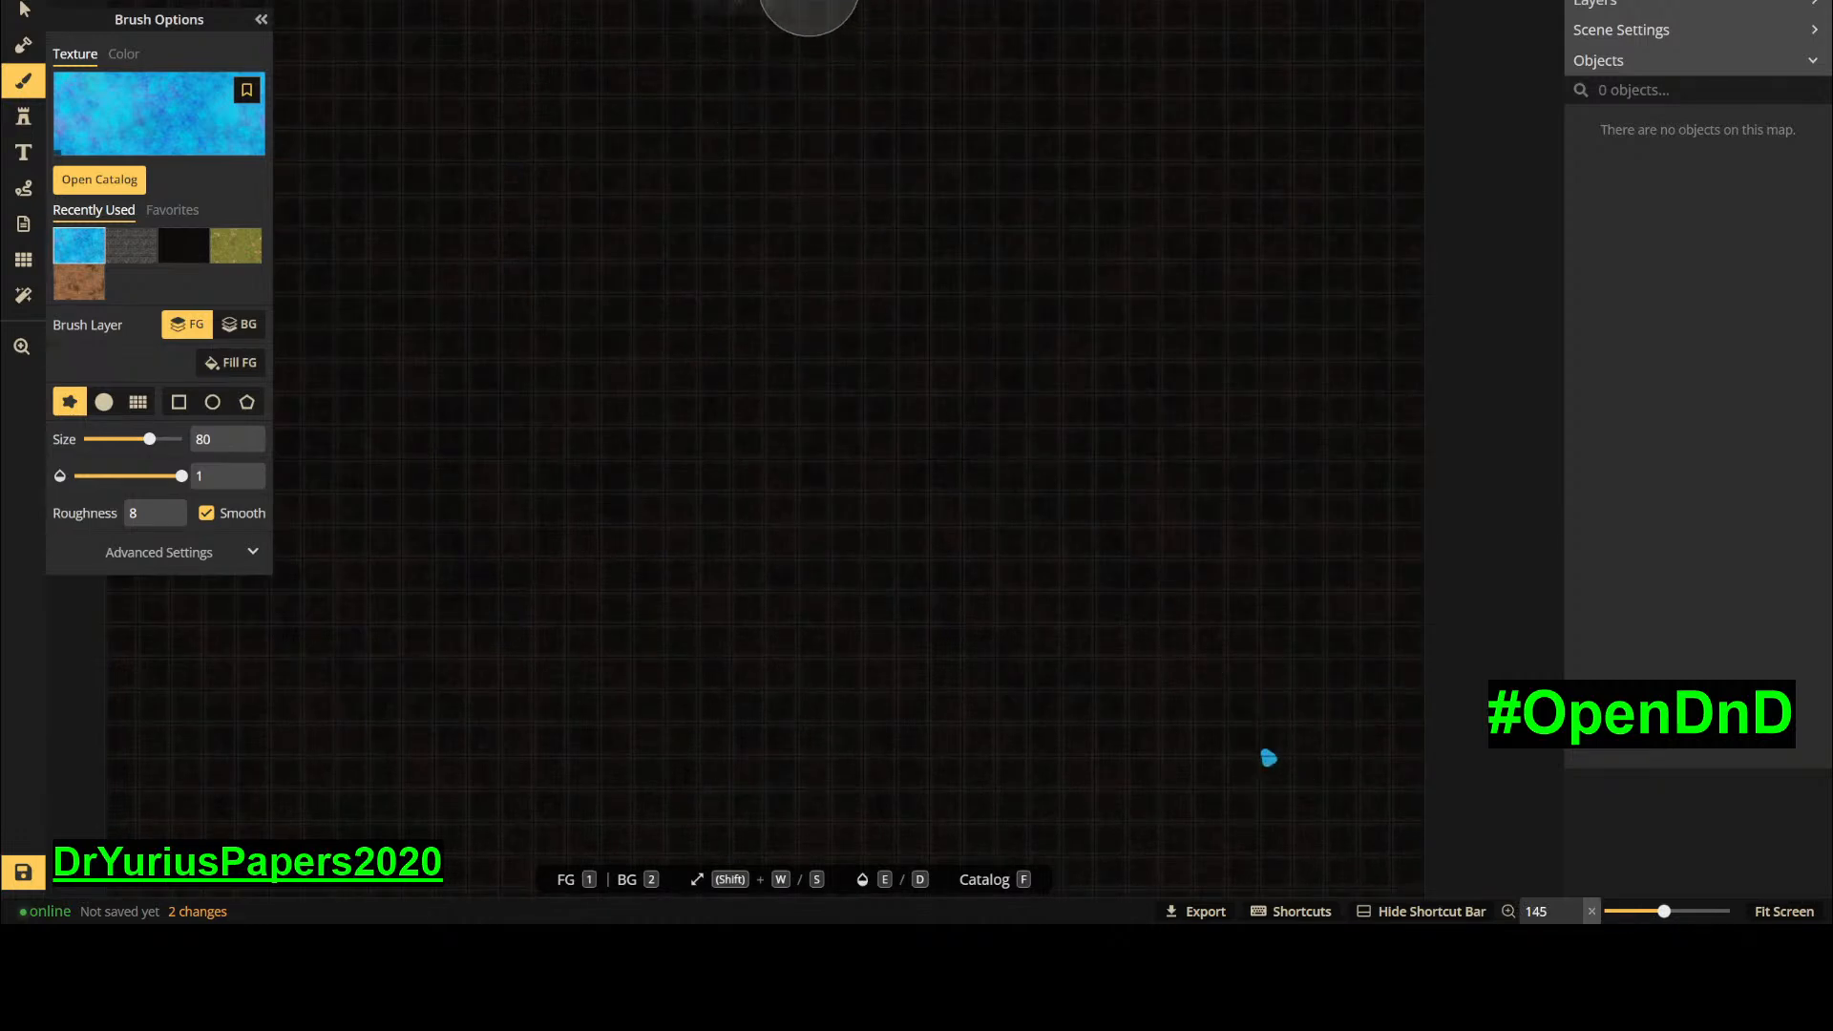
drag(752, 0, 718, 0)
- Paint a water pool near the lower-right corner with streams reaching the map's right and bottom edges, using brush size 17 for the streams
mouse_move(1248, 731)
mouse_down()
mouse_move(1268, 766)
mouse_move(1281, 752)
mouse_move(1243, 716)
mouse_move(1228, 754)
mouse_move(1258, 770)
mouse_move(1308, 720)
mouse_move(1290, 742)
mouse_move(1423, 667)
mouse_up()
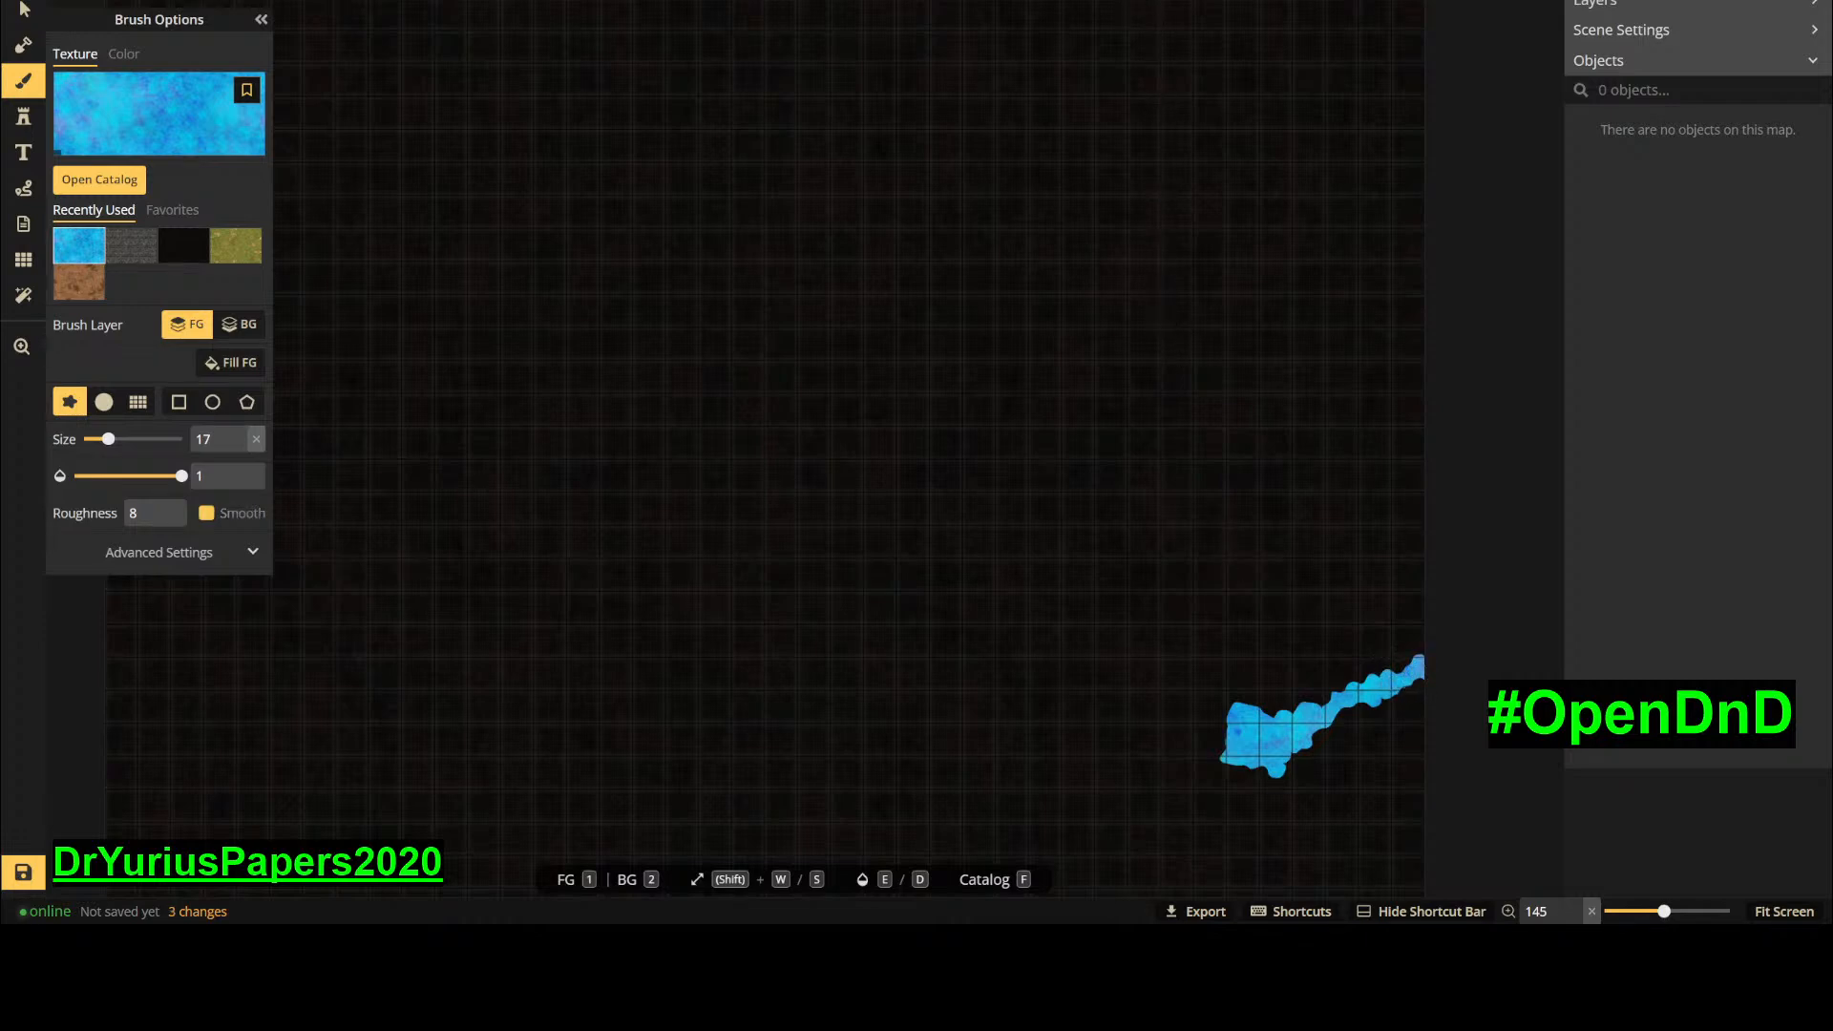
scroll(1180, 662, down, 1)
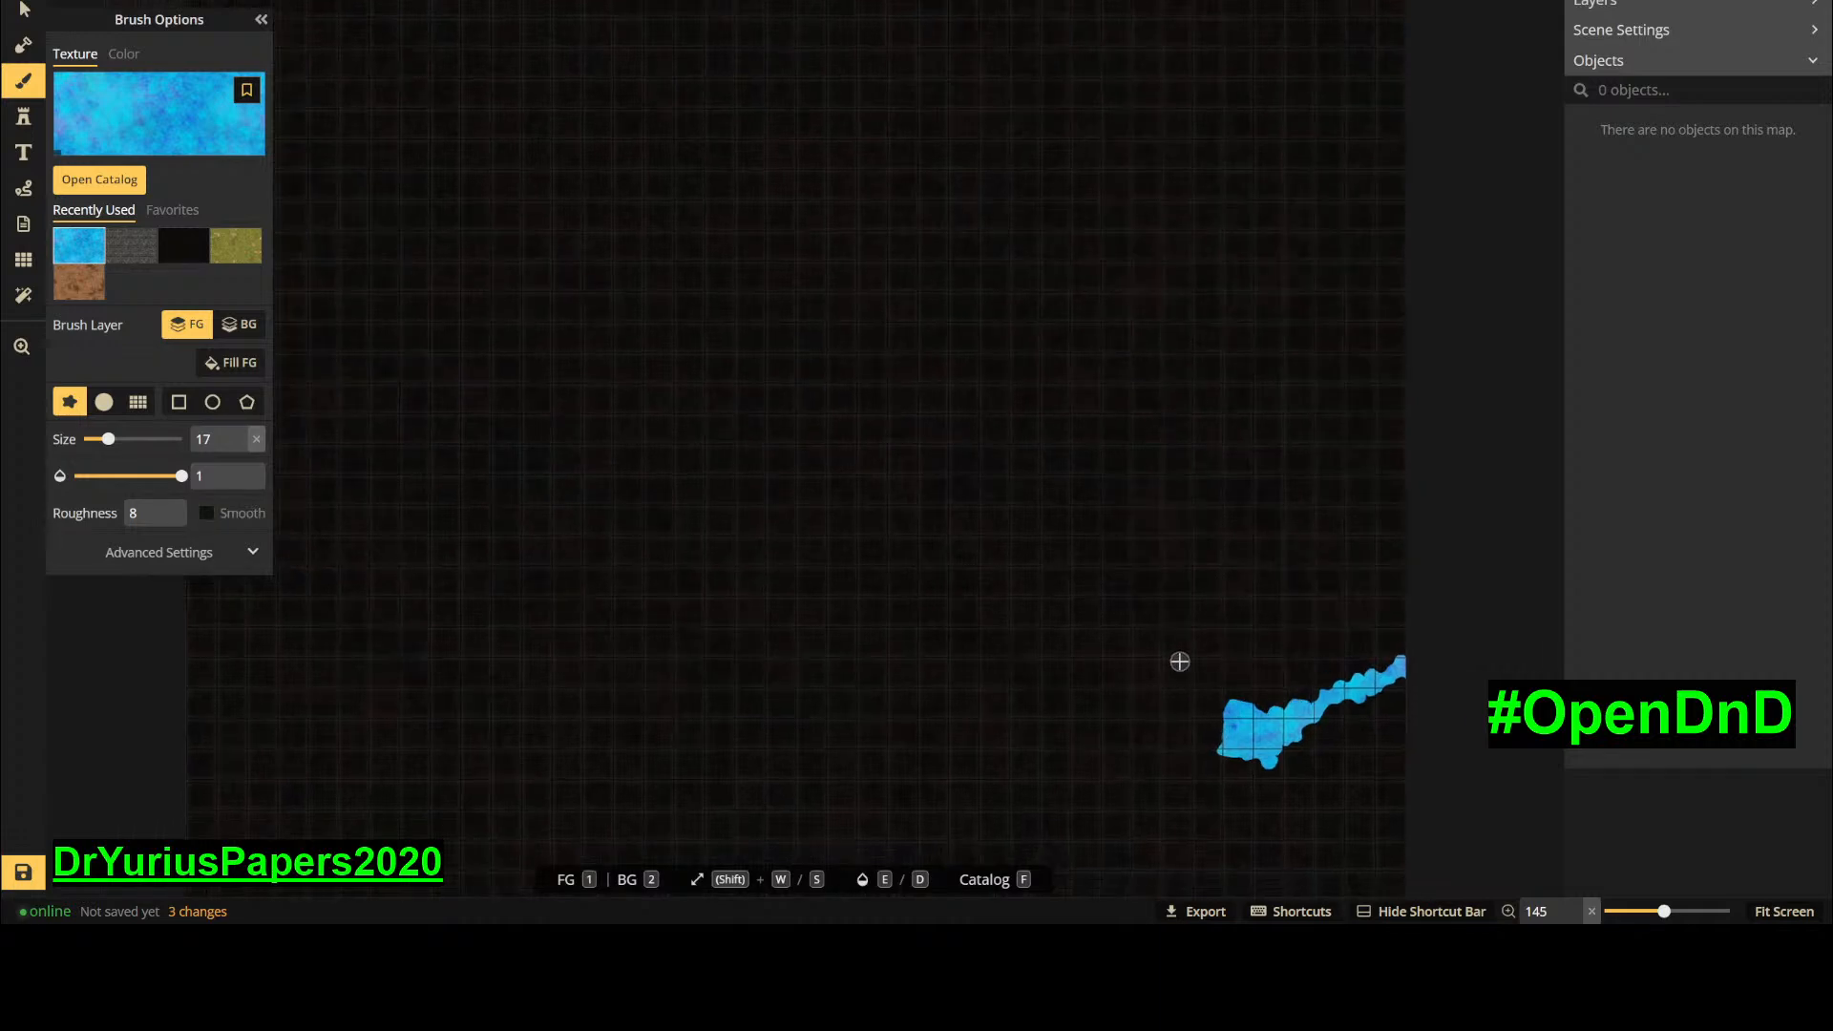
scroll(1180, 661, down, 4)
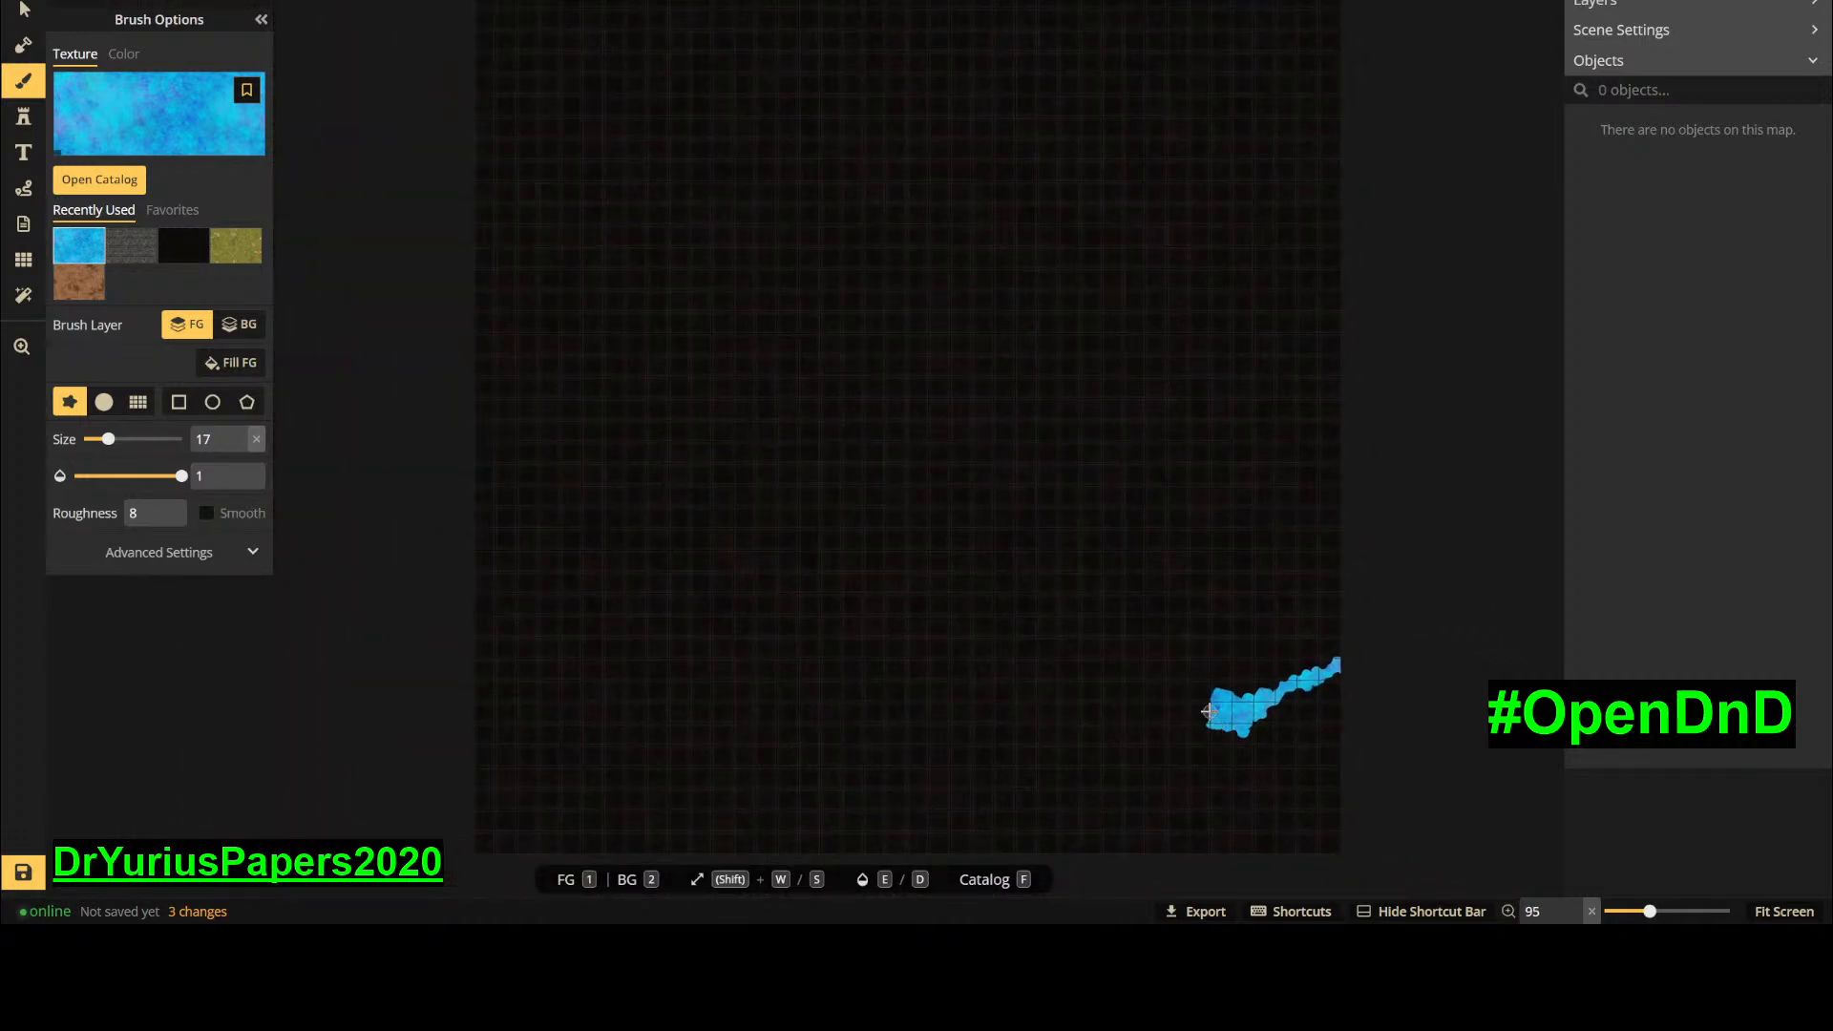
drag(1211, 725, 1113, 846)
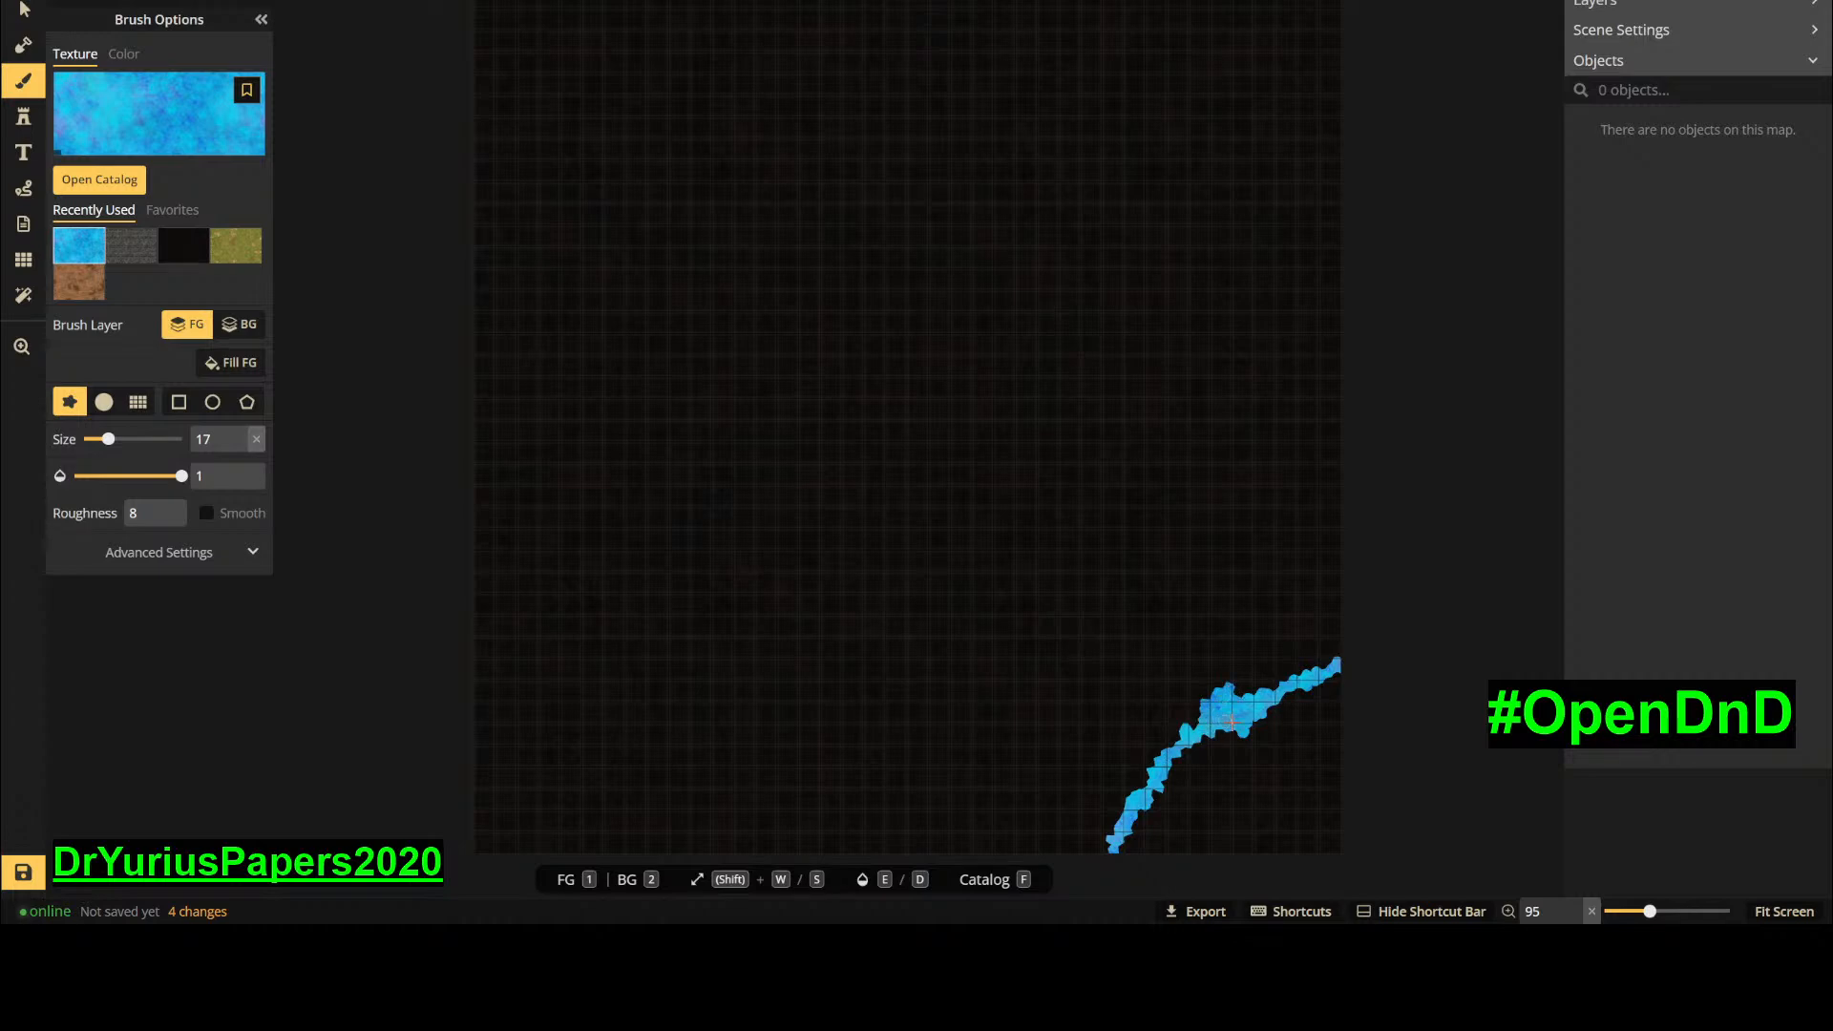
drag(1237, 704, 1237, 704)
- Set the mask tool to subtract with a size of 30
click(21, 44)
key(d)
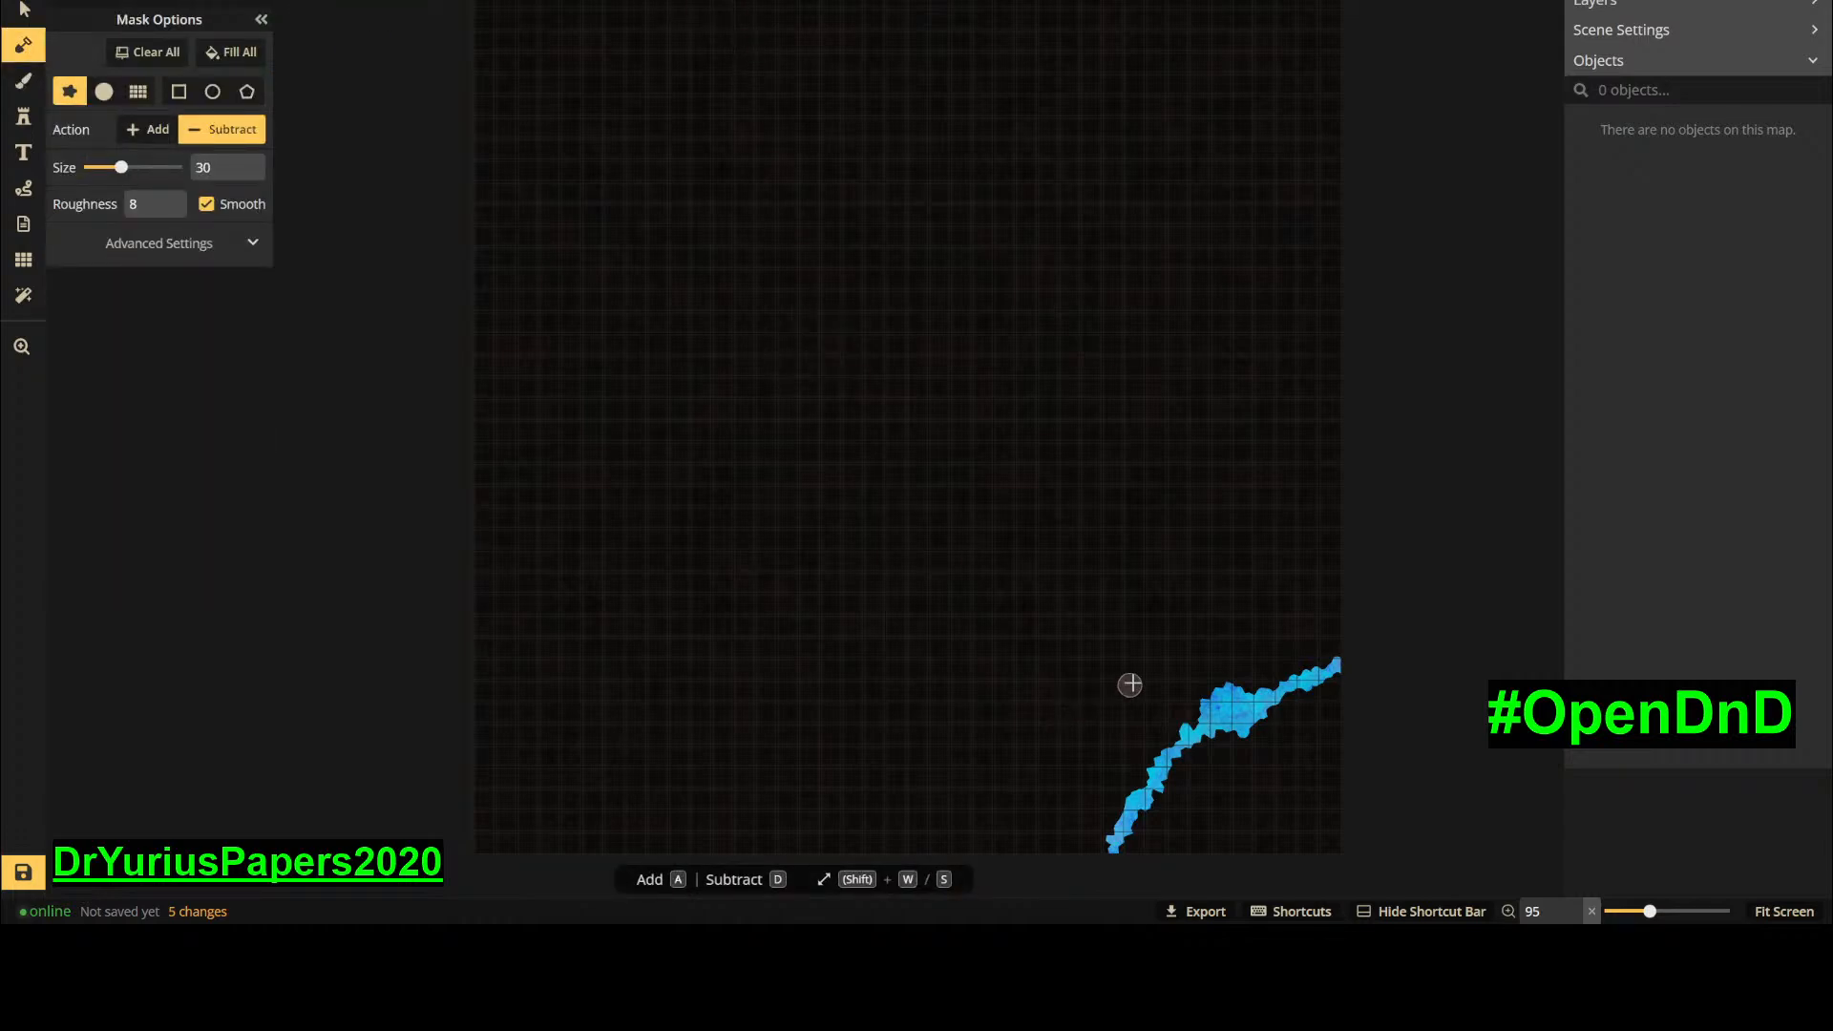
- Try carving a diagonal mask strip across the stream beside the pool, and undo it together with the pool and stream strokes
drag(1155, 680, 1241, 759)
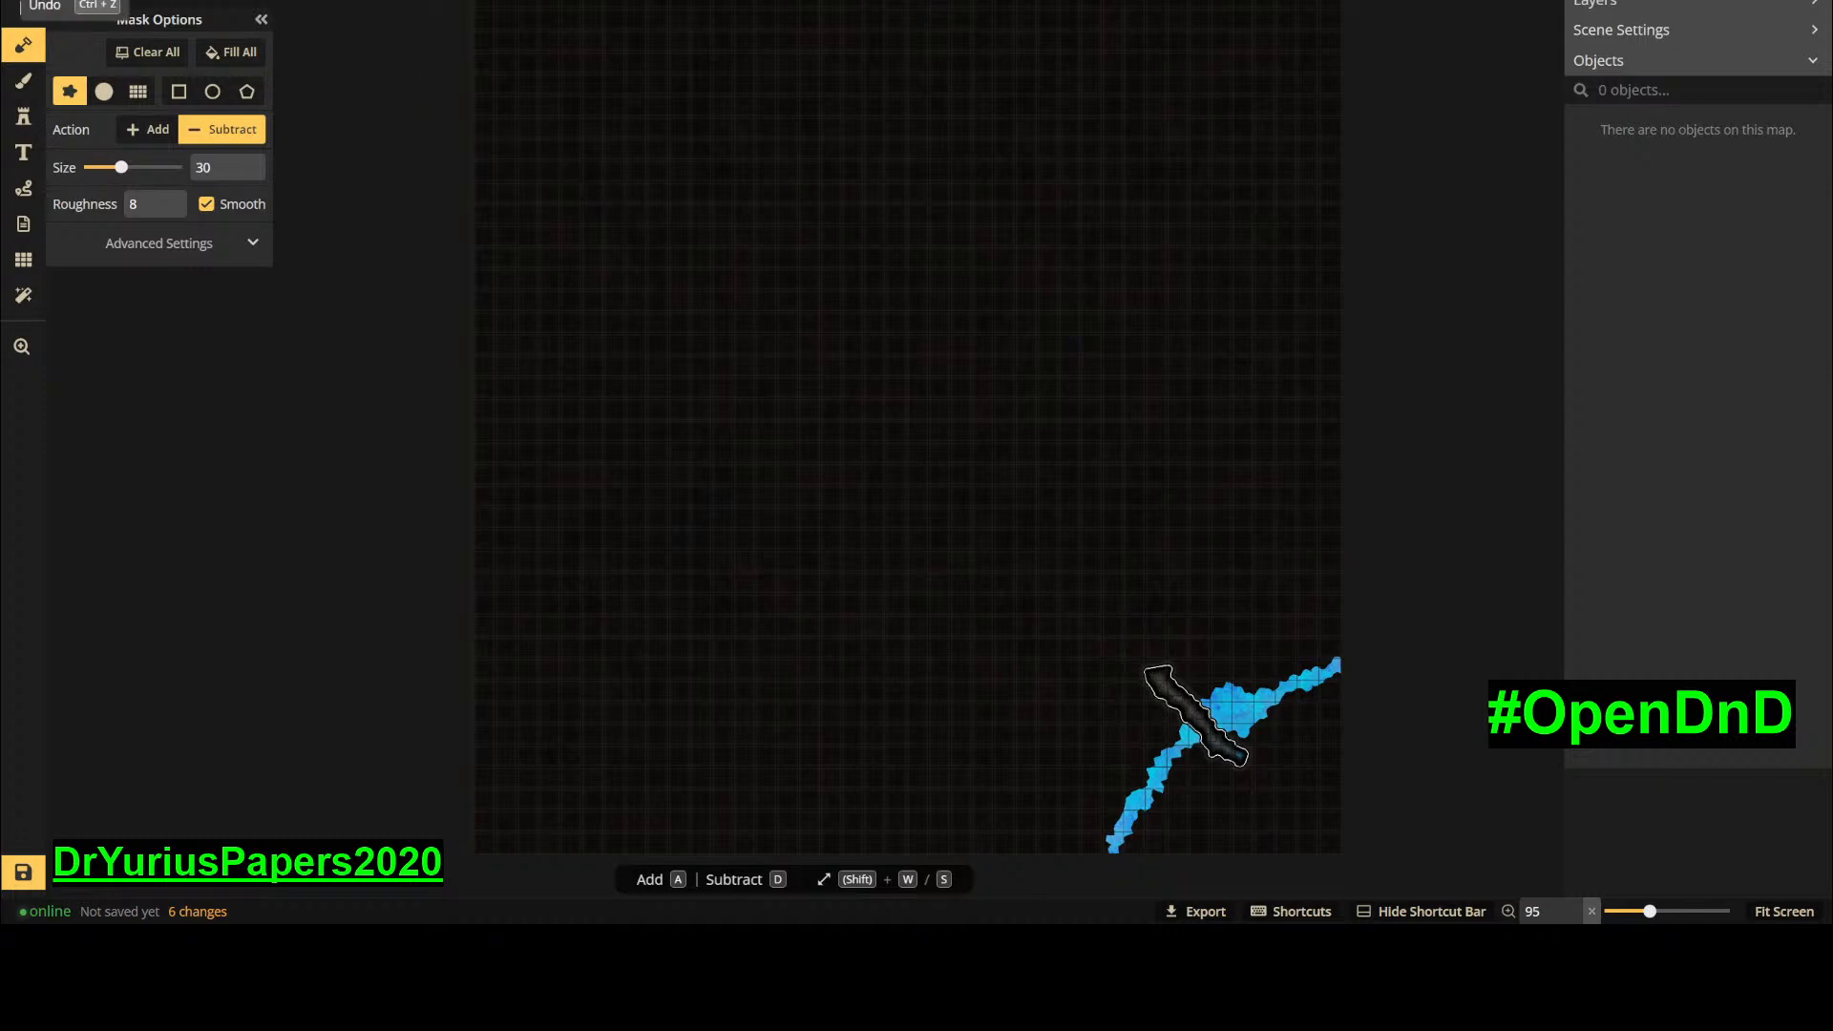
click(24, 8)
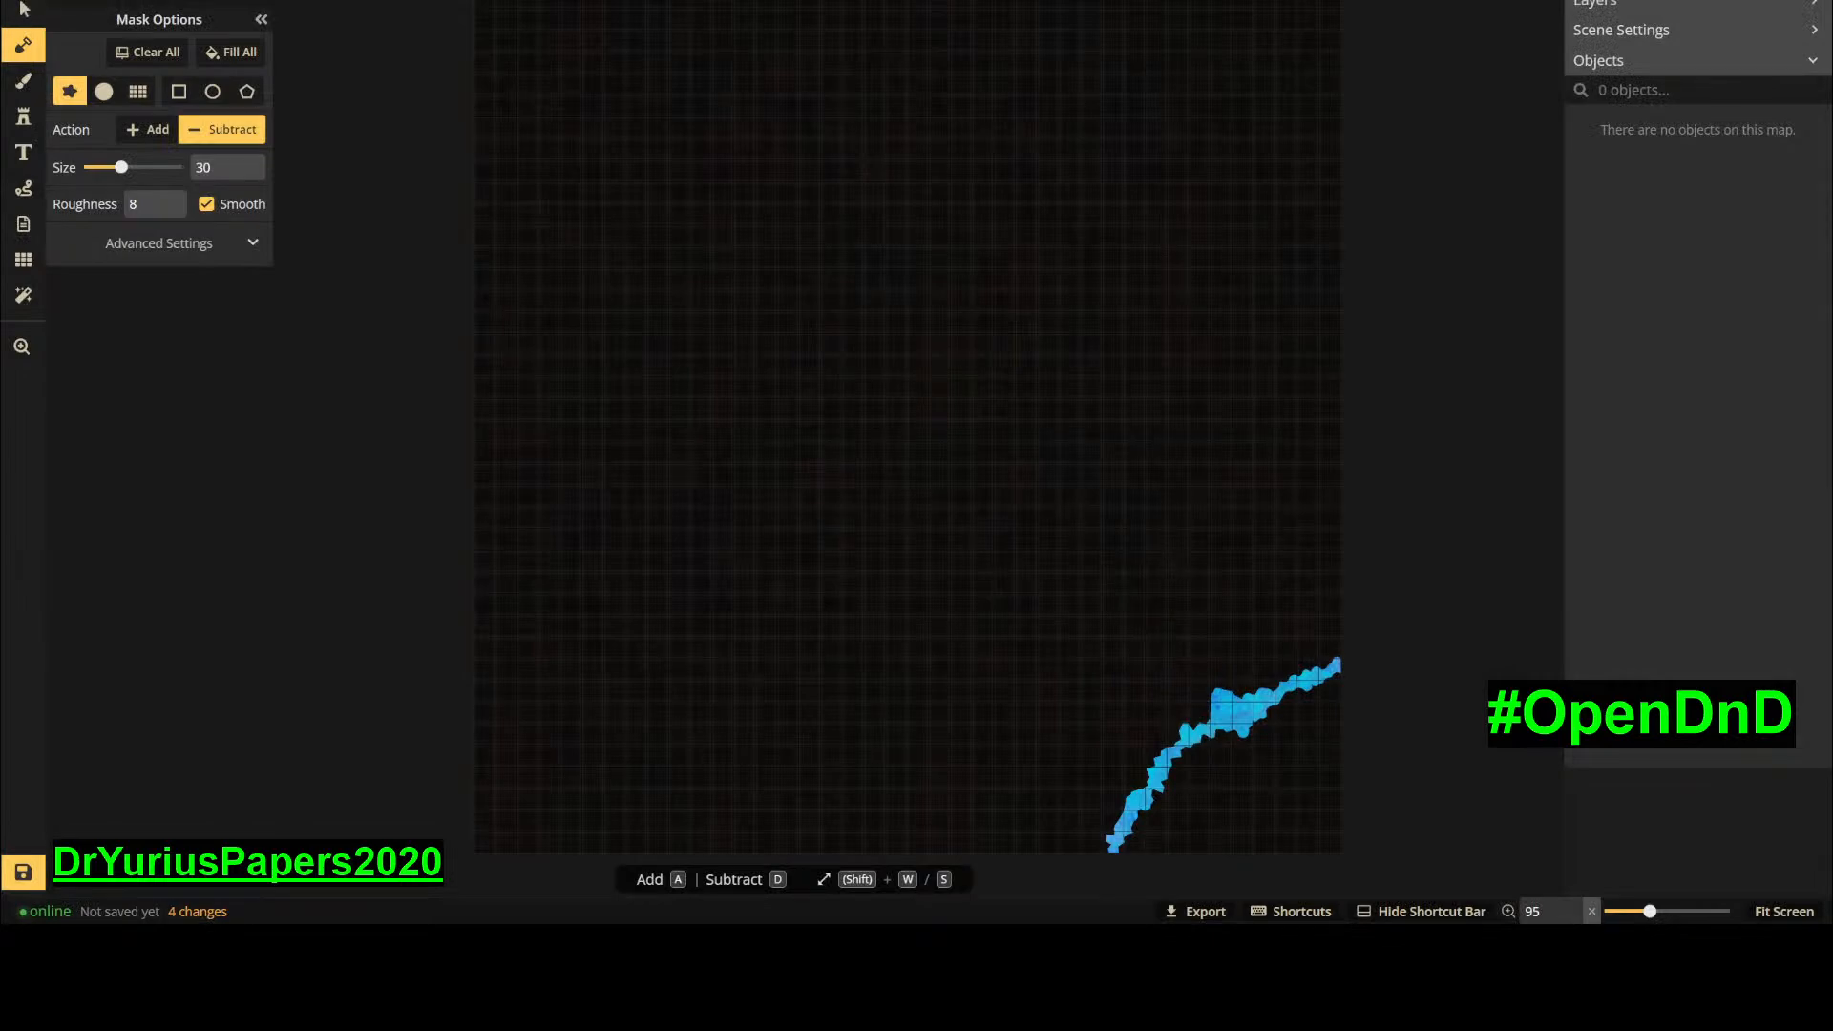
click(24, 8)
click(24, 7)
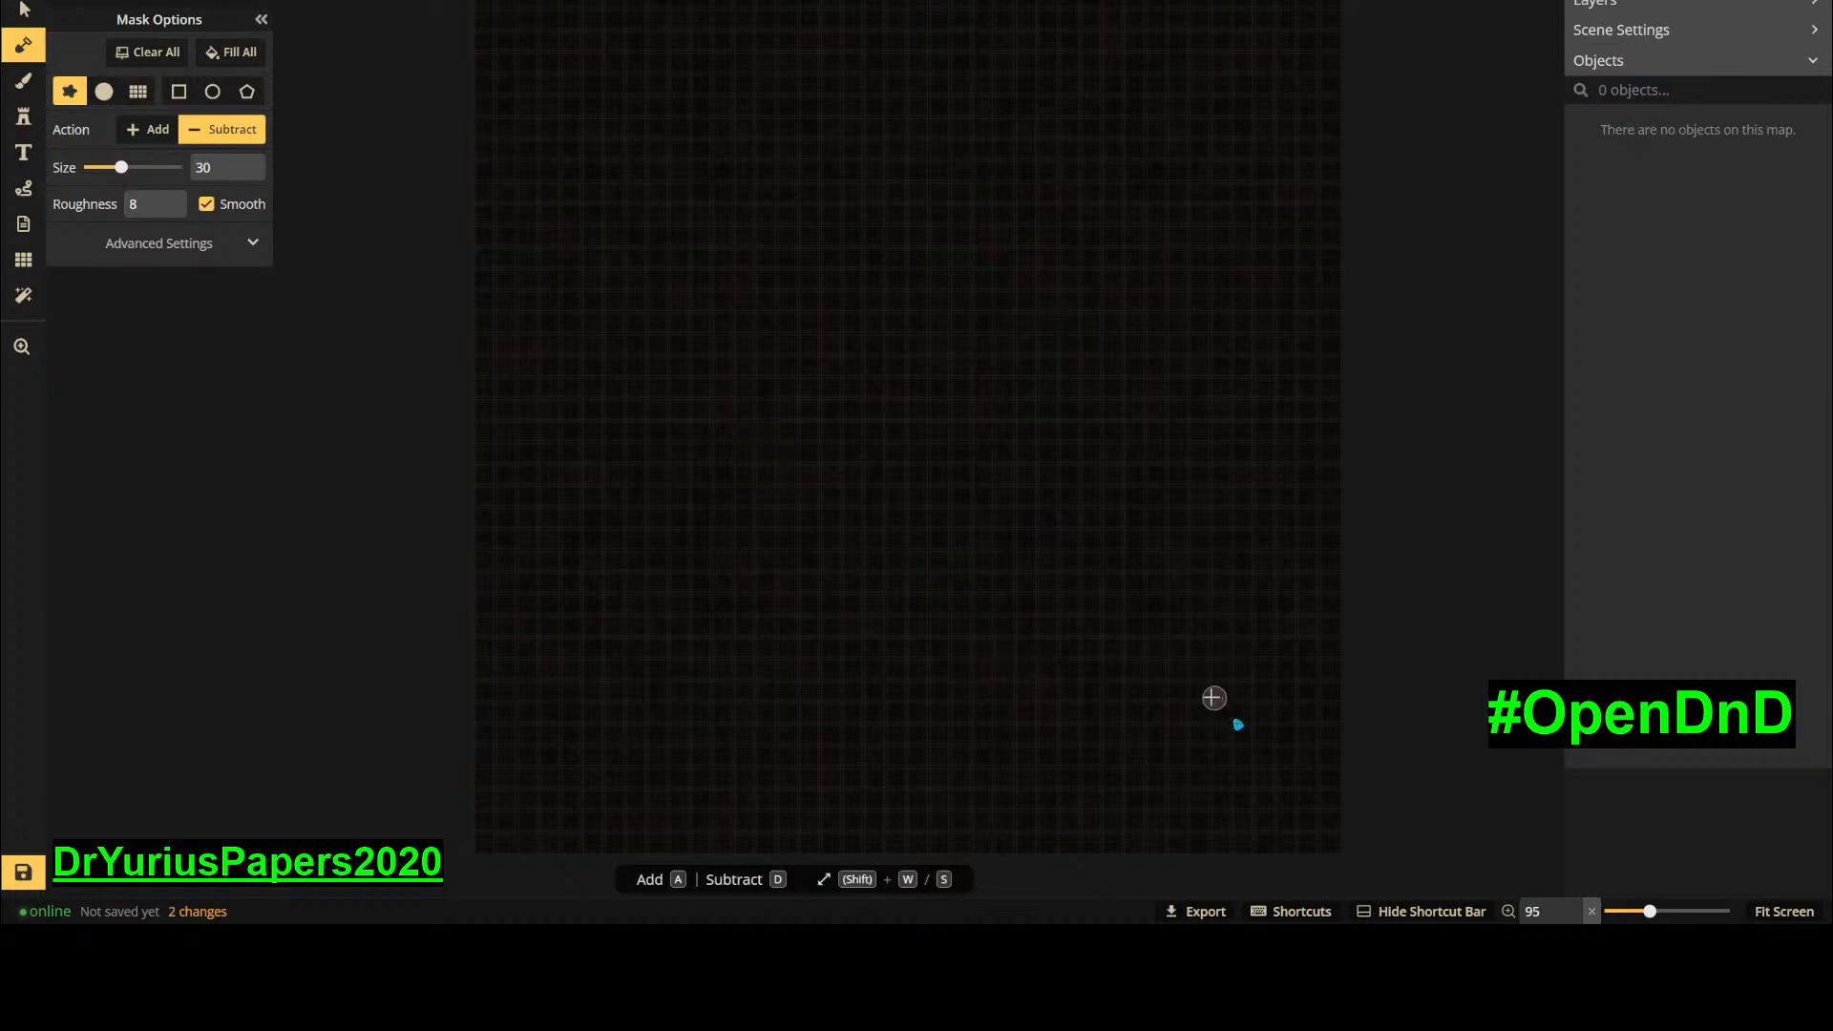
- Carve an irregular cave out of the map's lower-right corner, with a smaller solid chamber extending from its lower-left side
mouse_move(1193, 693)
mouse_down()
mouse_move(1184, 726)
mouse_move(1232, 721)
mouse_move(1215, 684)
mouse_move(1215, 739)
mouse_move(1249, 747)
mouse_move(1273, 733)
mouse_move(1248, 702)
mouse_move(1252, 743)
mouse_move(1274, 702)
mouse_move(1235, 679)
mouse_move(1316, 712)
mouse_move(1304, 659)
mouse_up()
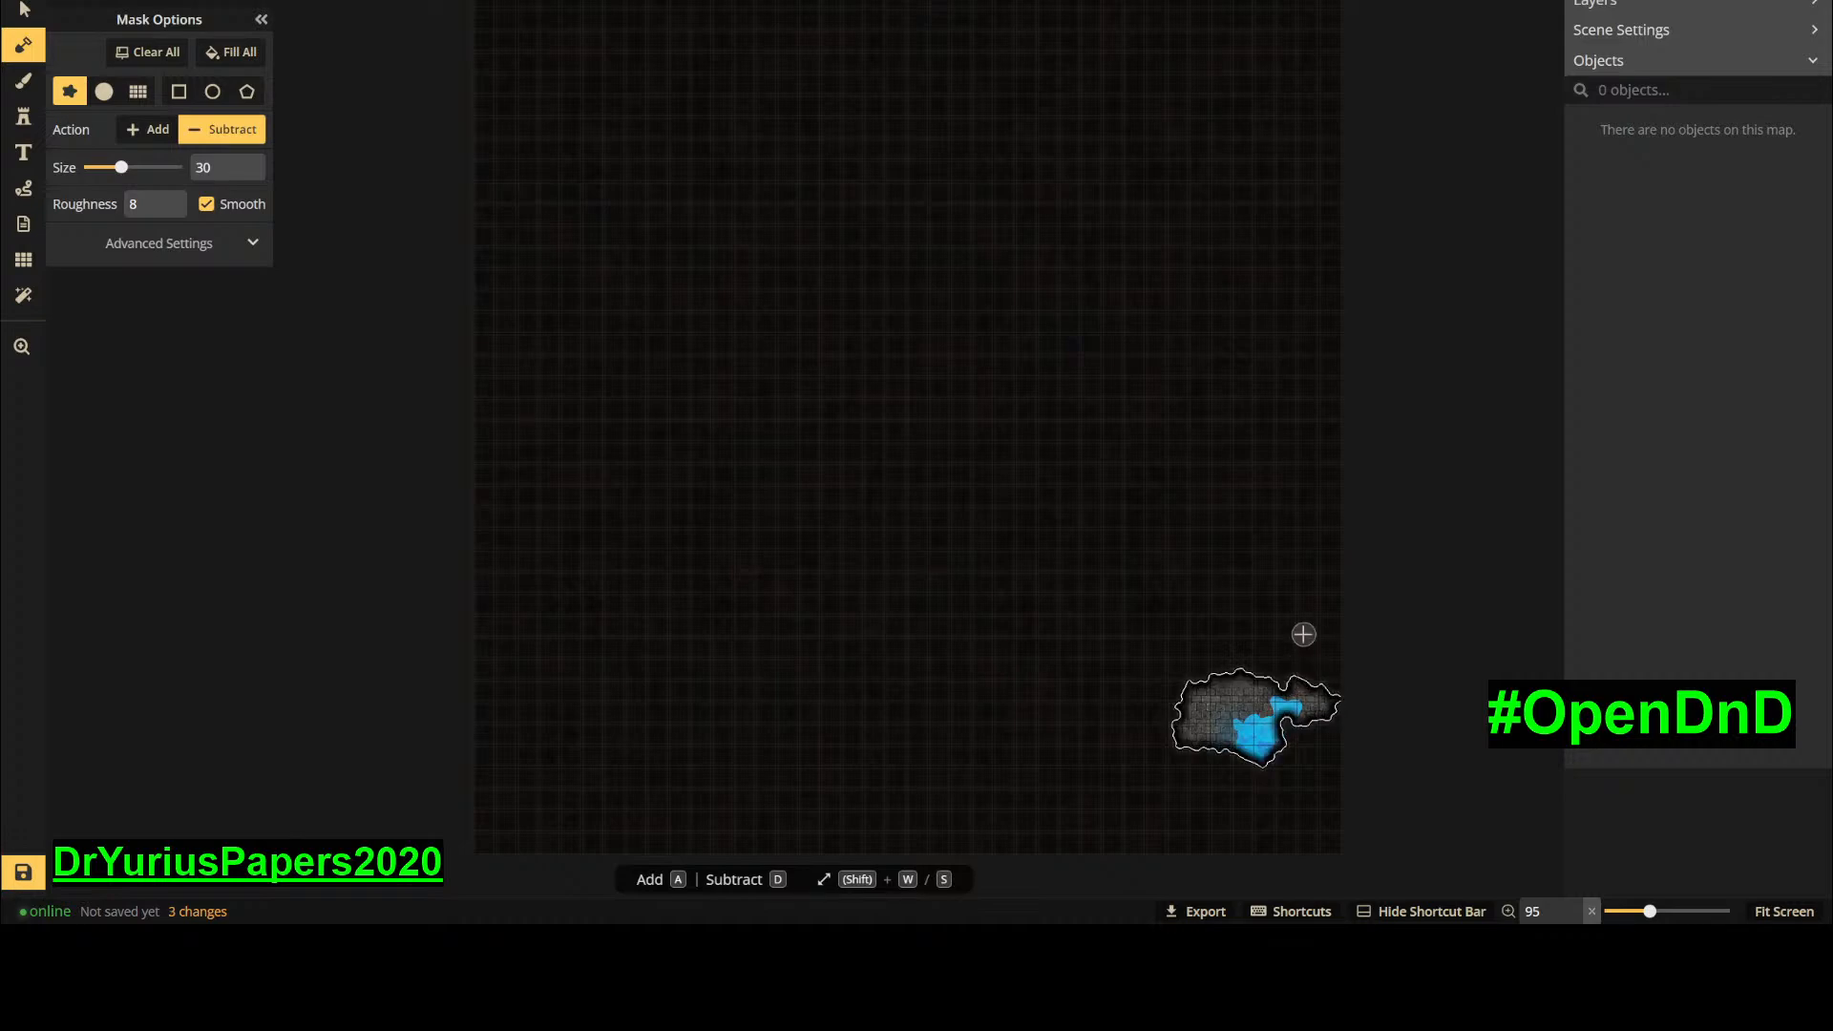
mouse_move(1280, 749)
mouse_down()
mouse_move(1248, 781)
mouse_move(1229, 751)
mouse_move(1189, 762)
mouse_move(1272, 783)
mouse_move(1293, 720)
mouse_move(1287, 735)
mouse_move(1316, 733)
mouse_move(1259, 802)
mouse_move(1195, 773)
mouse_move(1149, 789)
mouse_move(1166, 754)
mouse_move(1177, 769)
mouse_up()
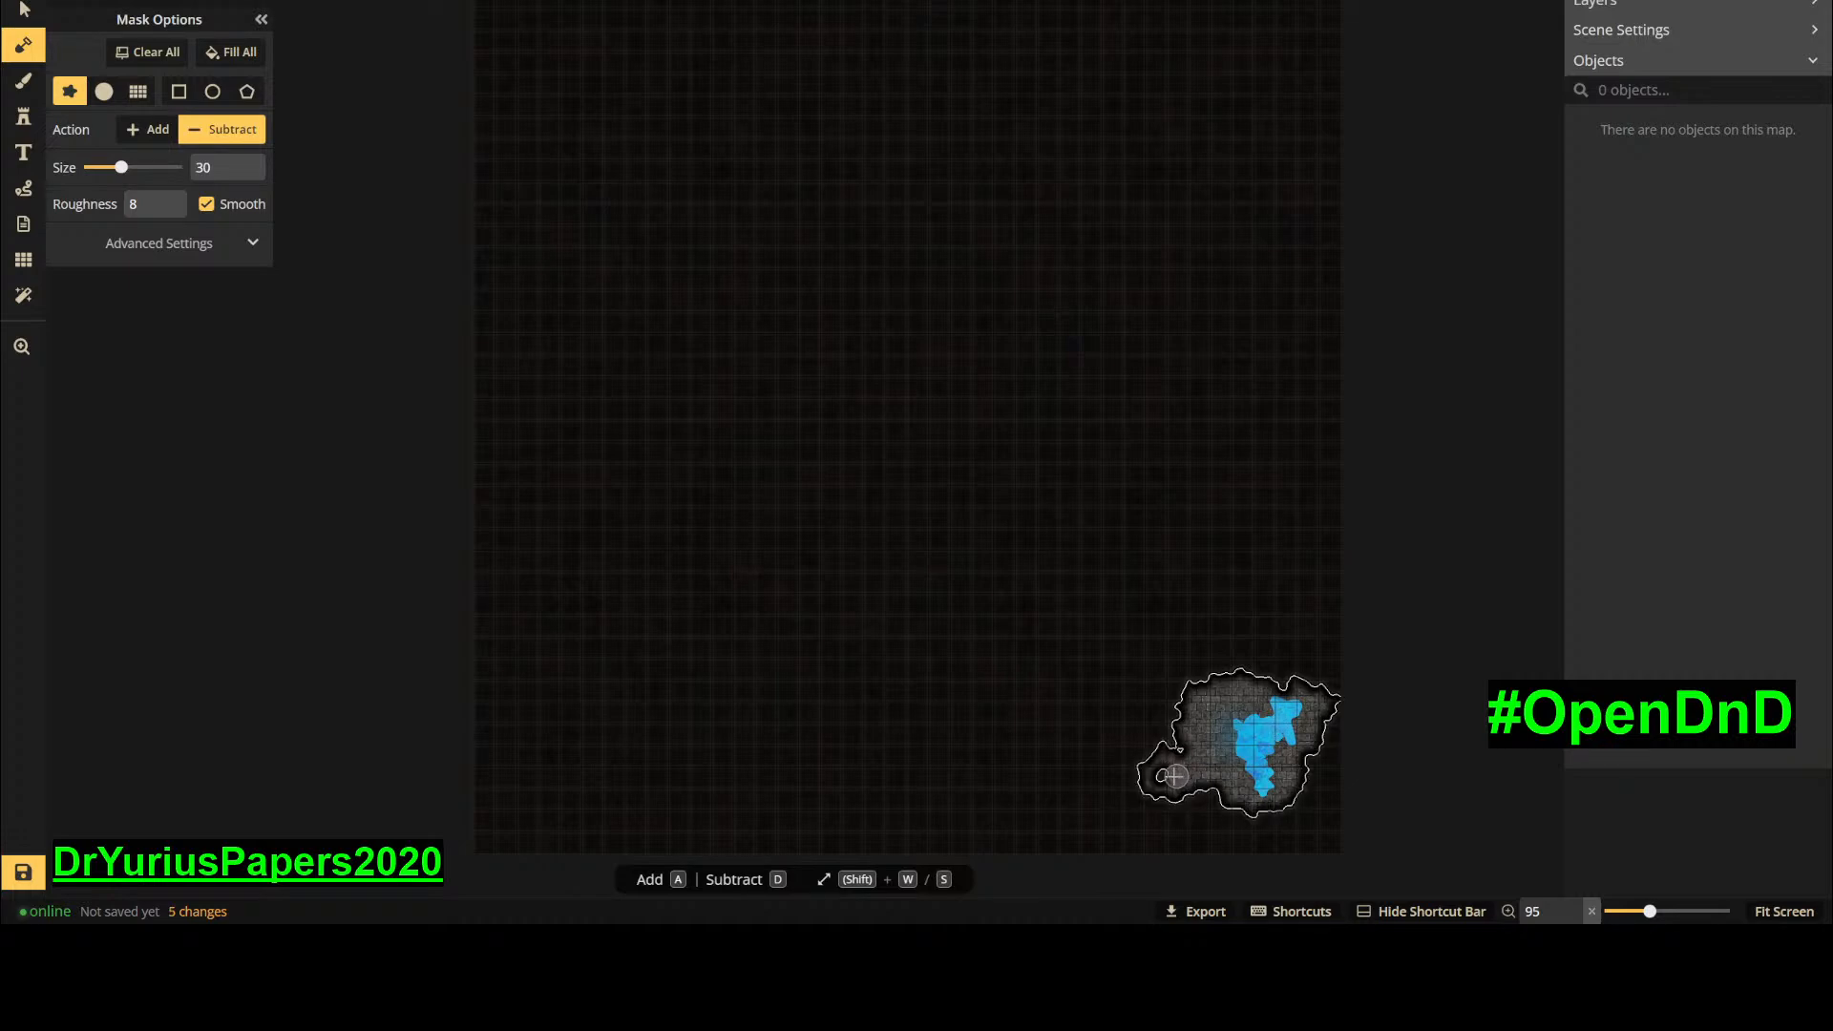
click(1165, 774)
- Paint over the blue water inside the cave with the gray stone texture on the background layer
click(26, 85)
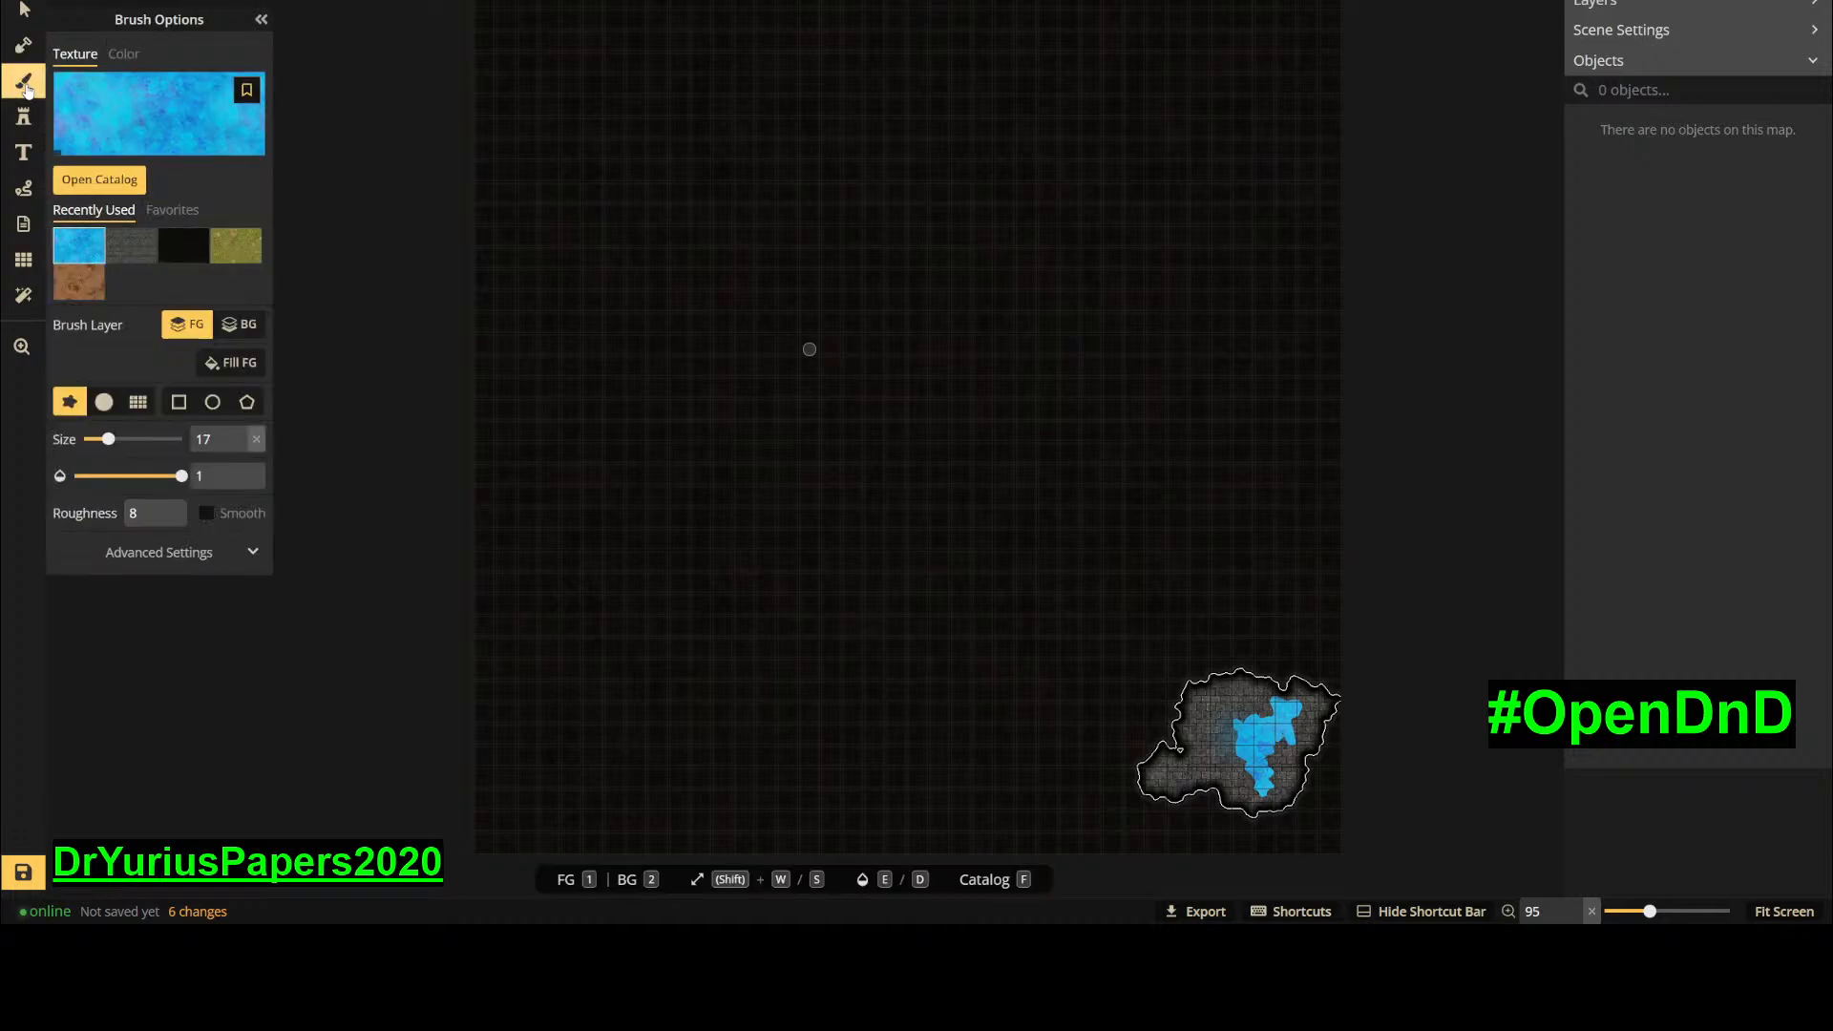
click(241, 328)
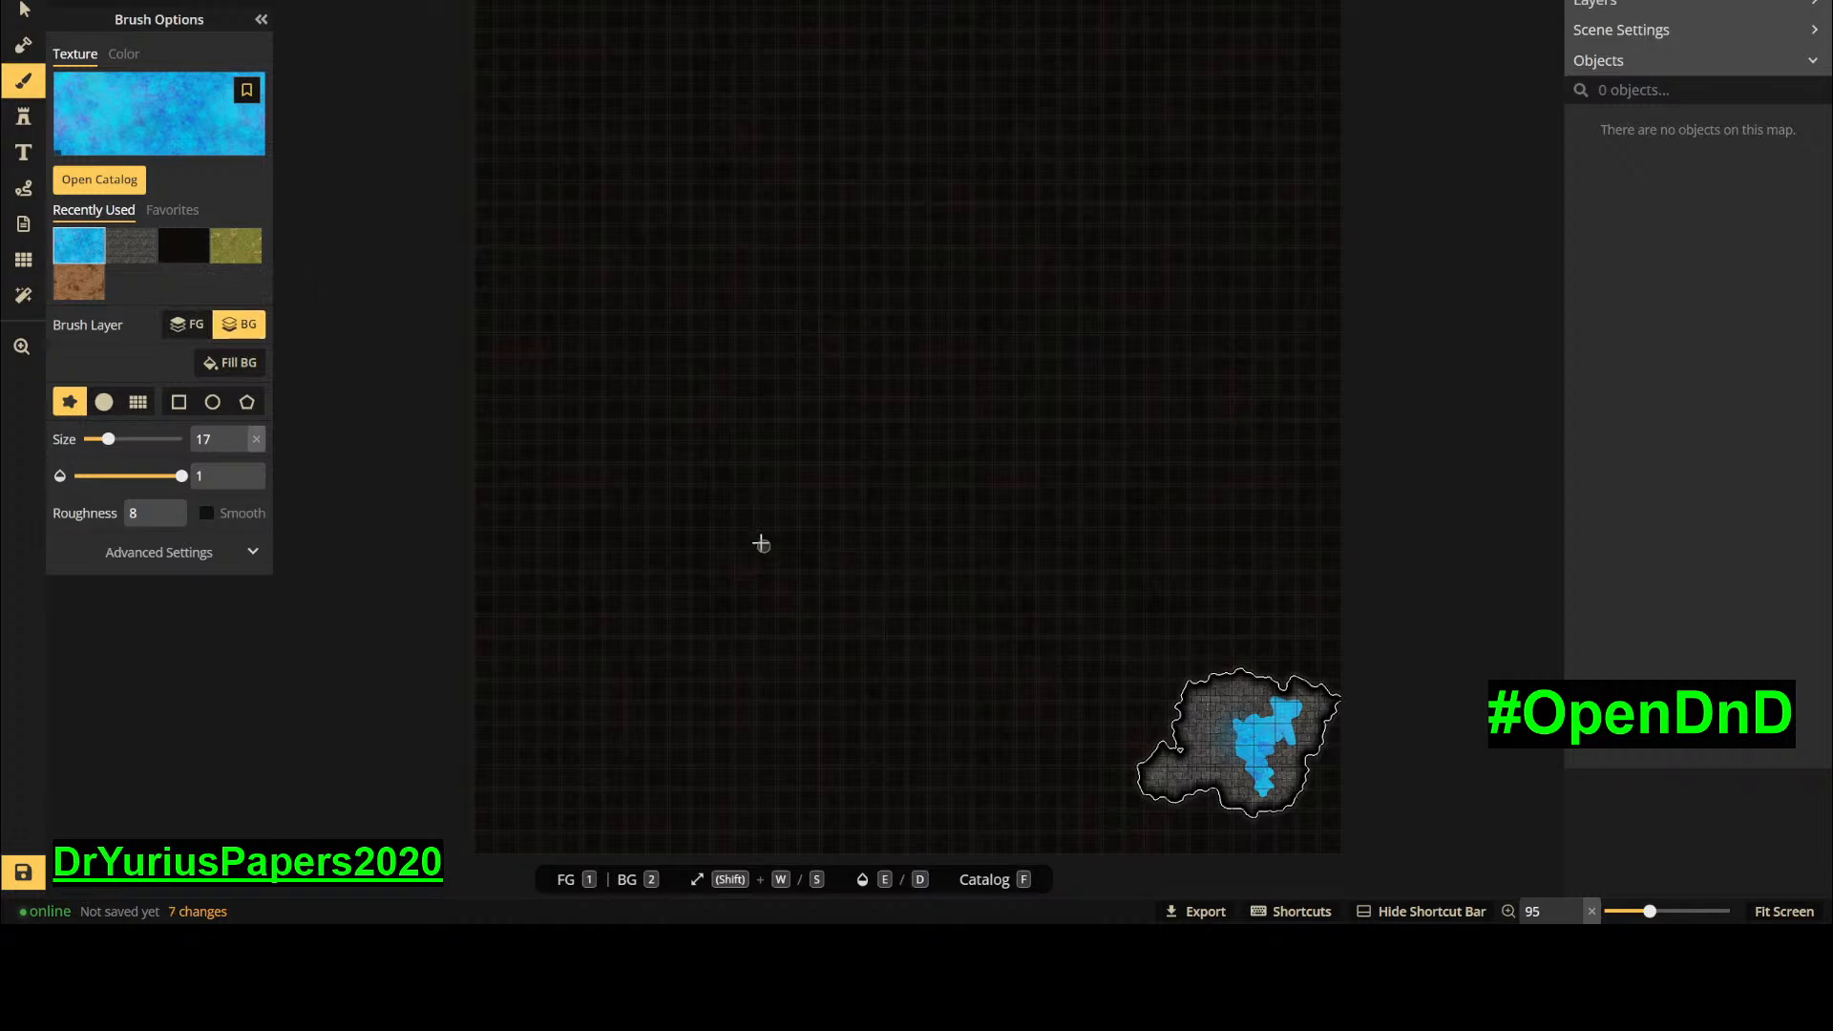
click(189, 325)
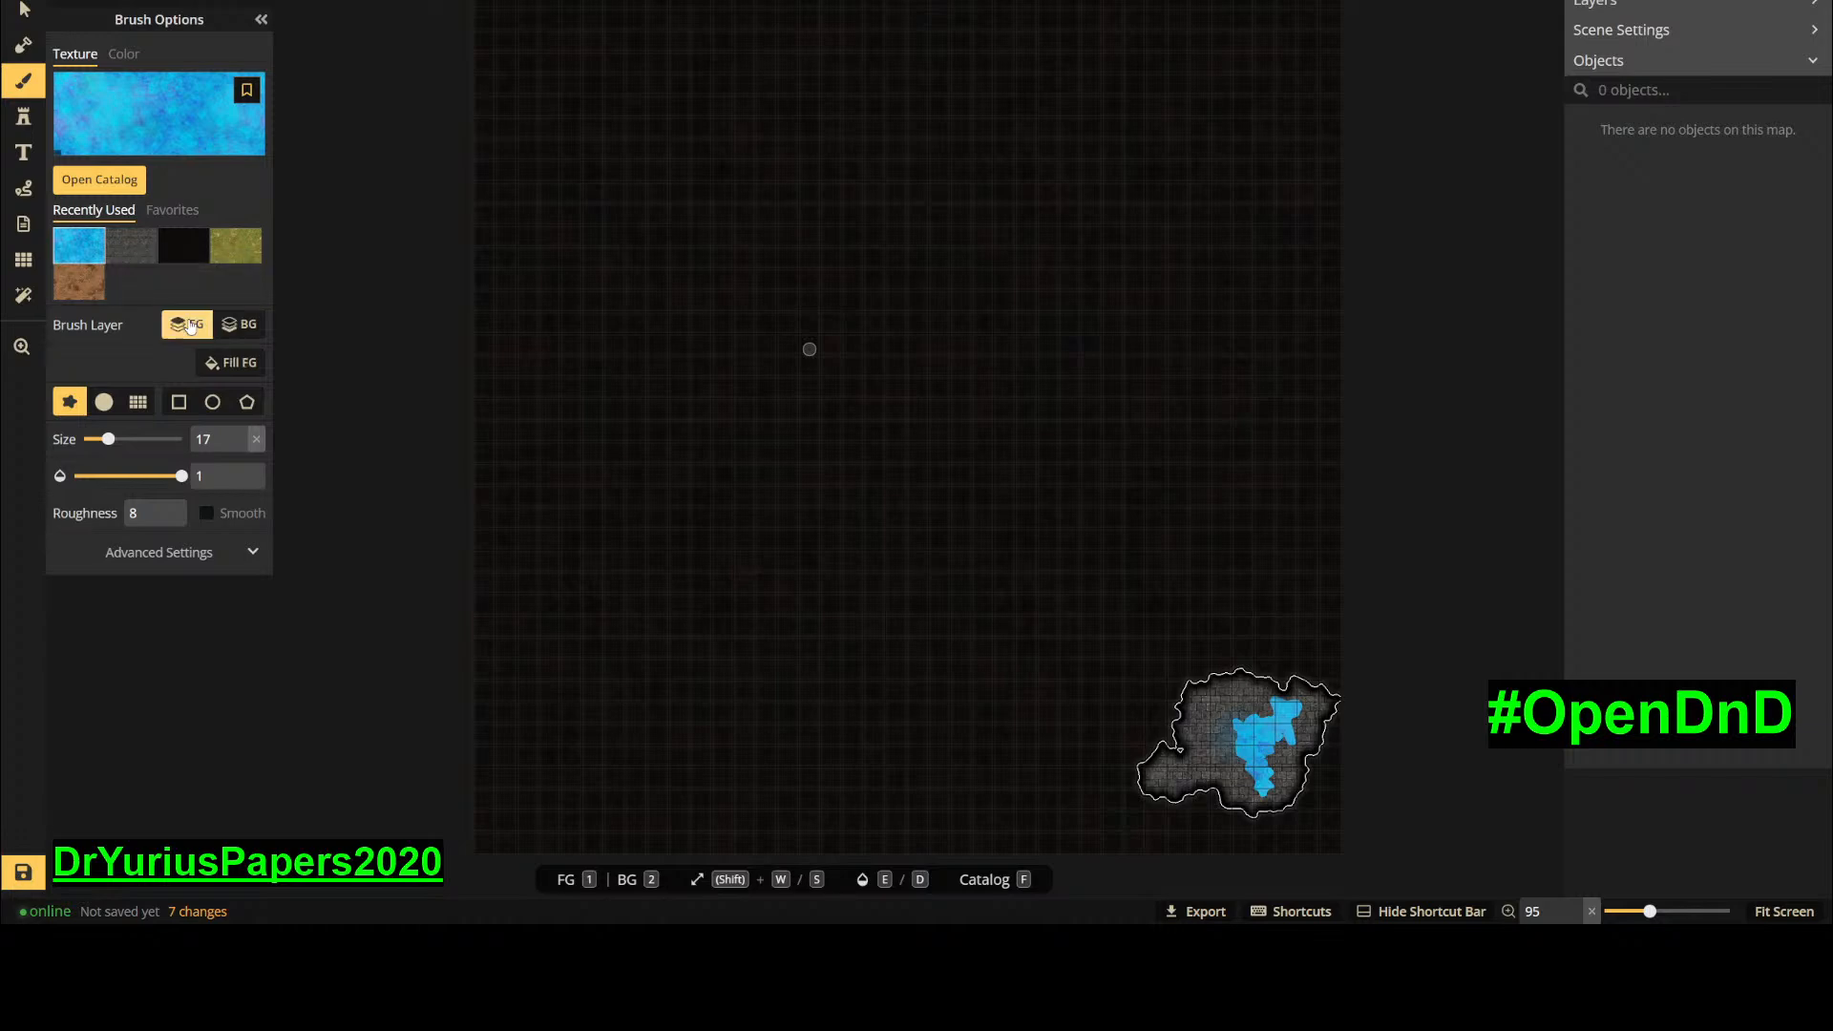
click(132, 247)
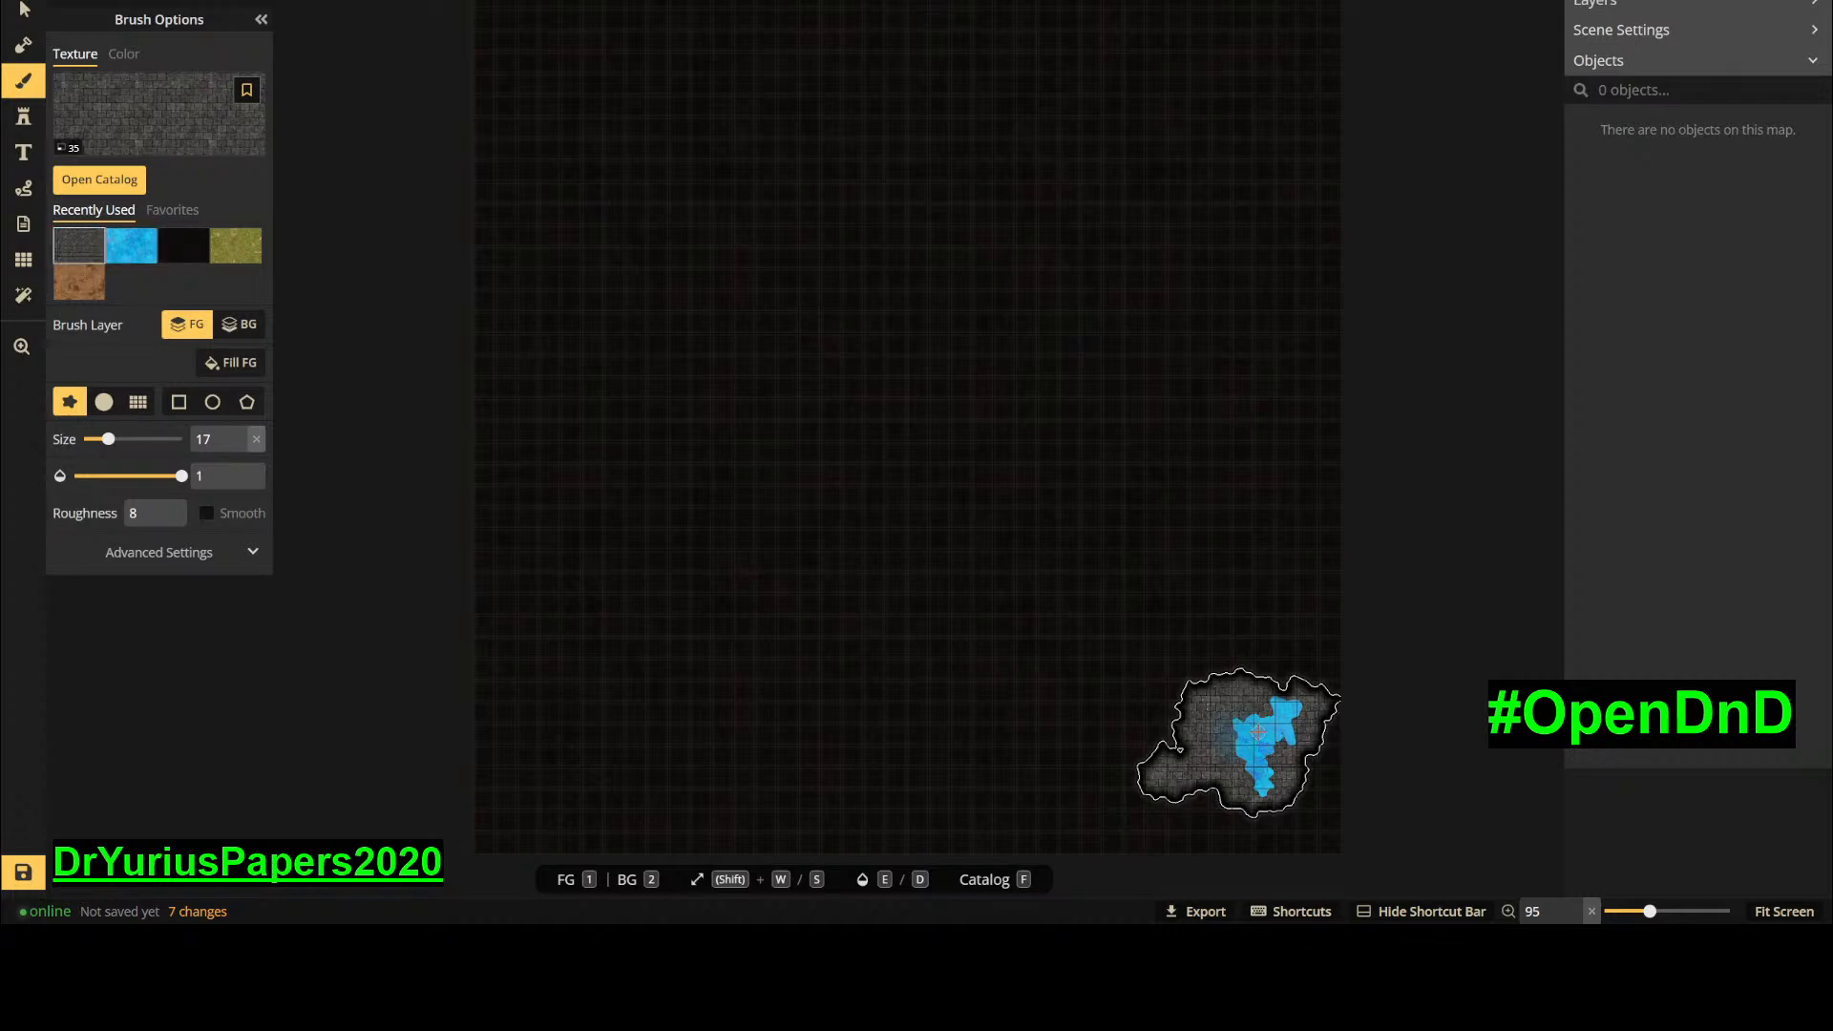
click(239, 326)
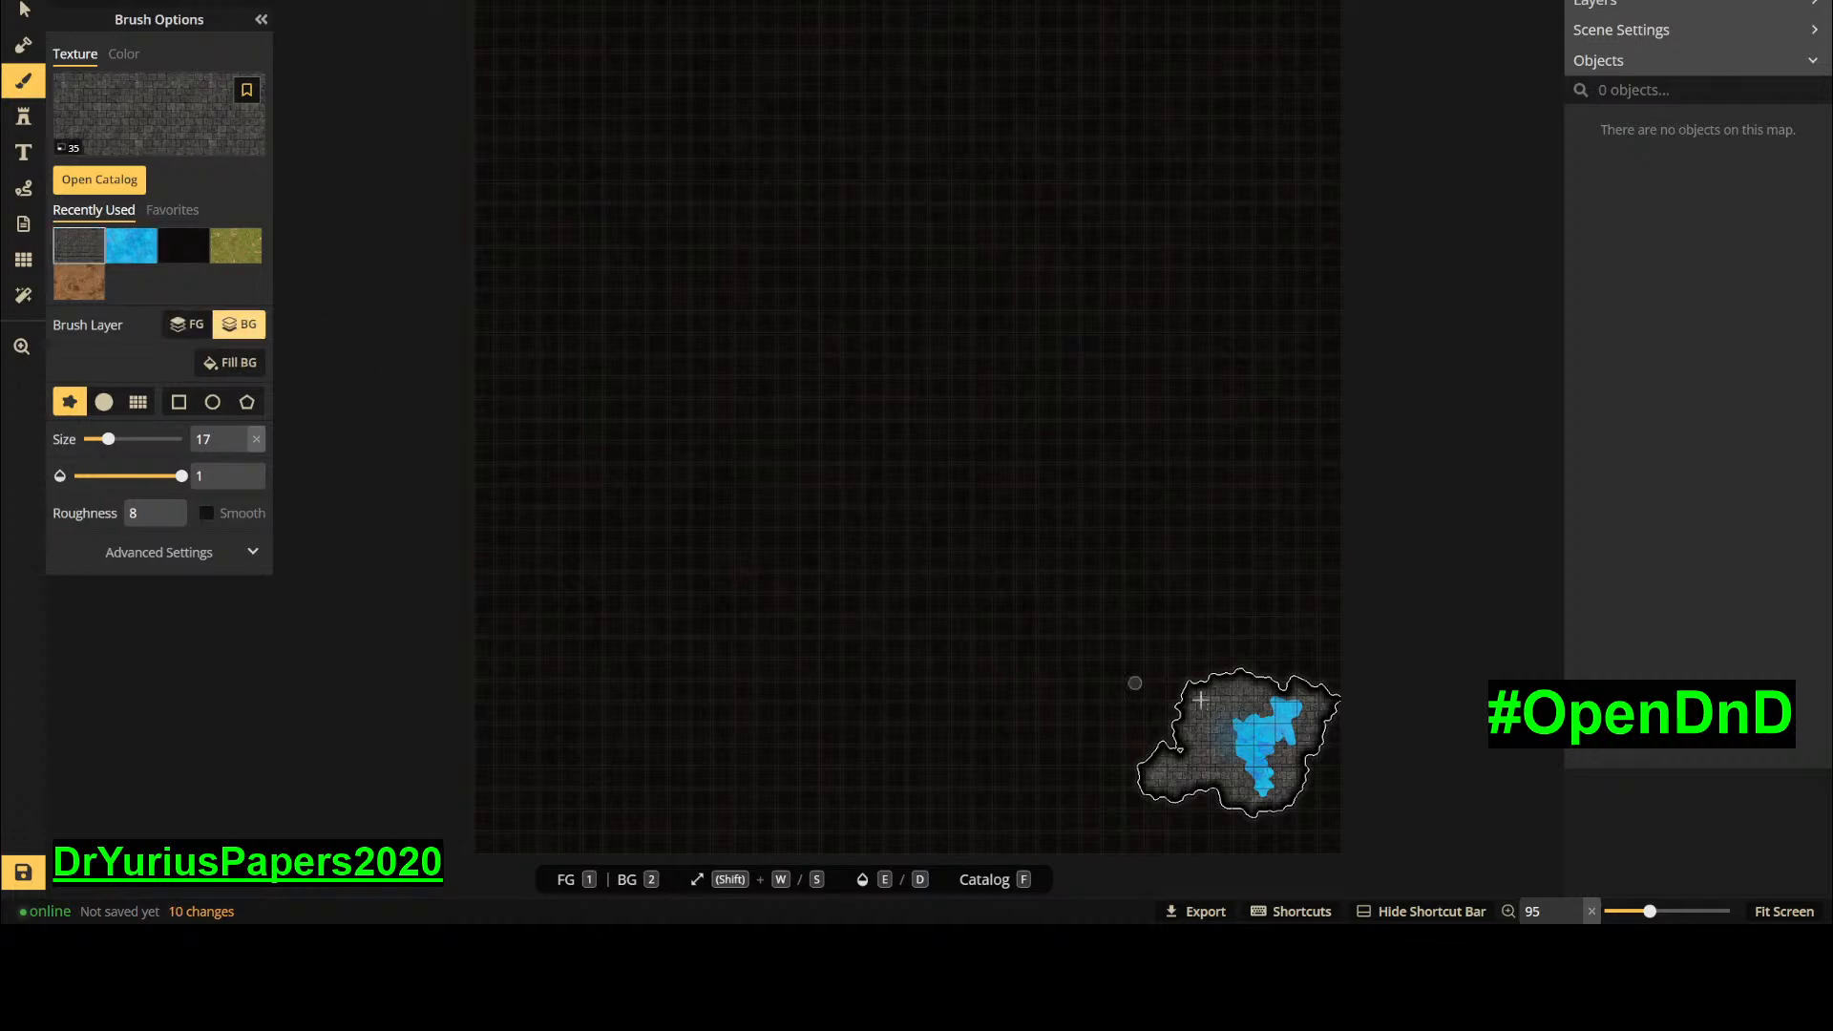
mouse_move(1246, 726)
mouse_down()
mouse_move(1255, 754)
mouse_move(1303, 703)
mouse_move(1279, 704)
mouse_move(1266, 784)
mouse_move(1237, 727)
mouse_move(1268, 723)
mouse_move(1225, 743)
mouse_move(1239, 724)
mouse_move(1222, 753)
mouse_move(1212, 720)
mouse_up()
drag(1276, 743, 1255, 732)
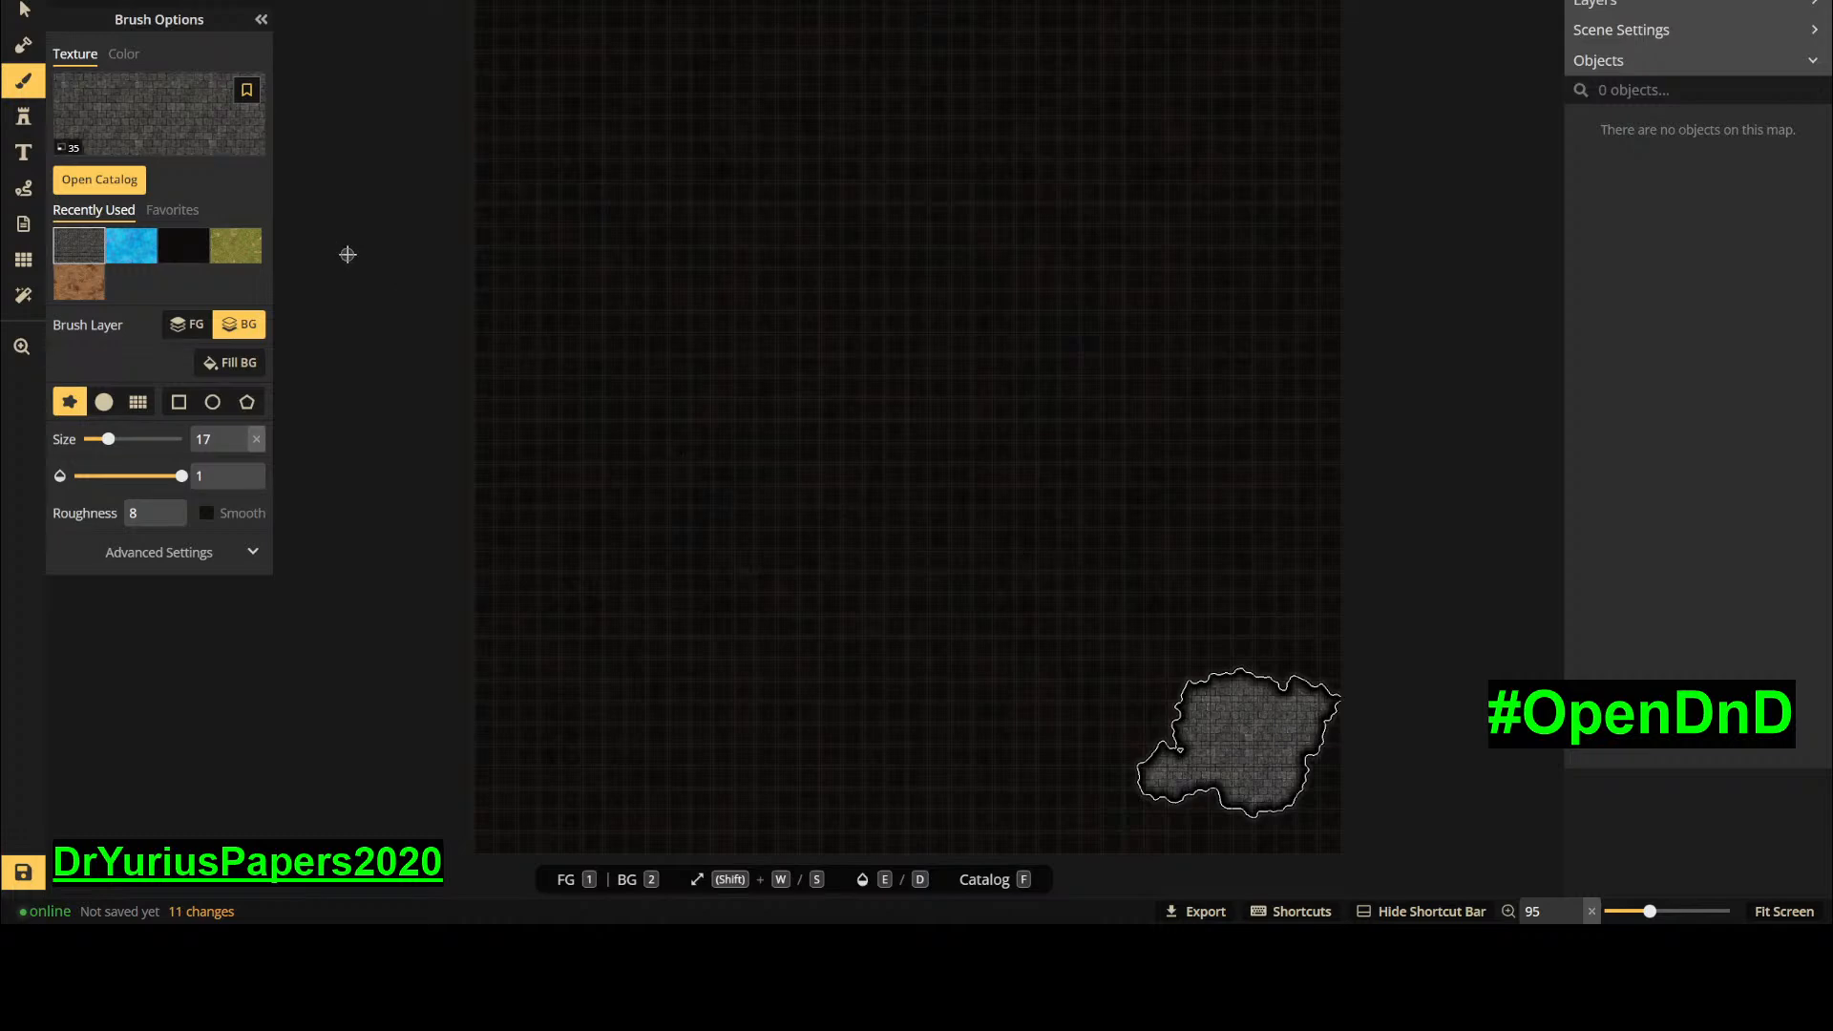
click(1333, 705)
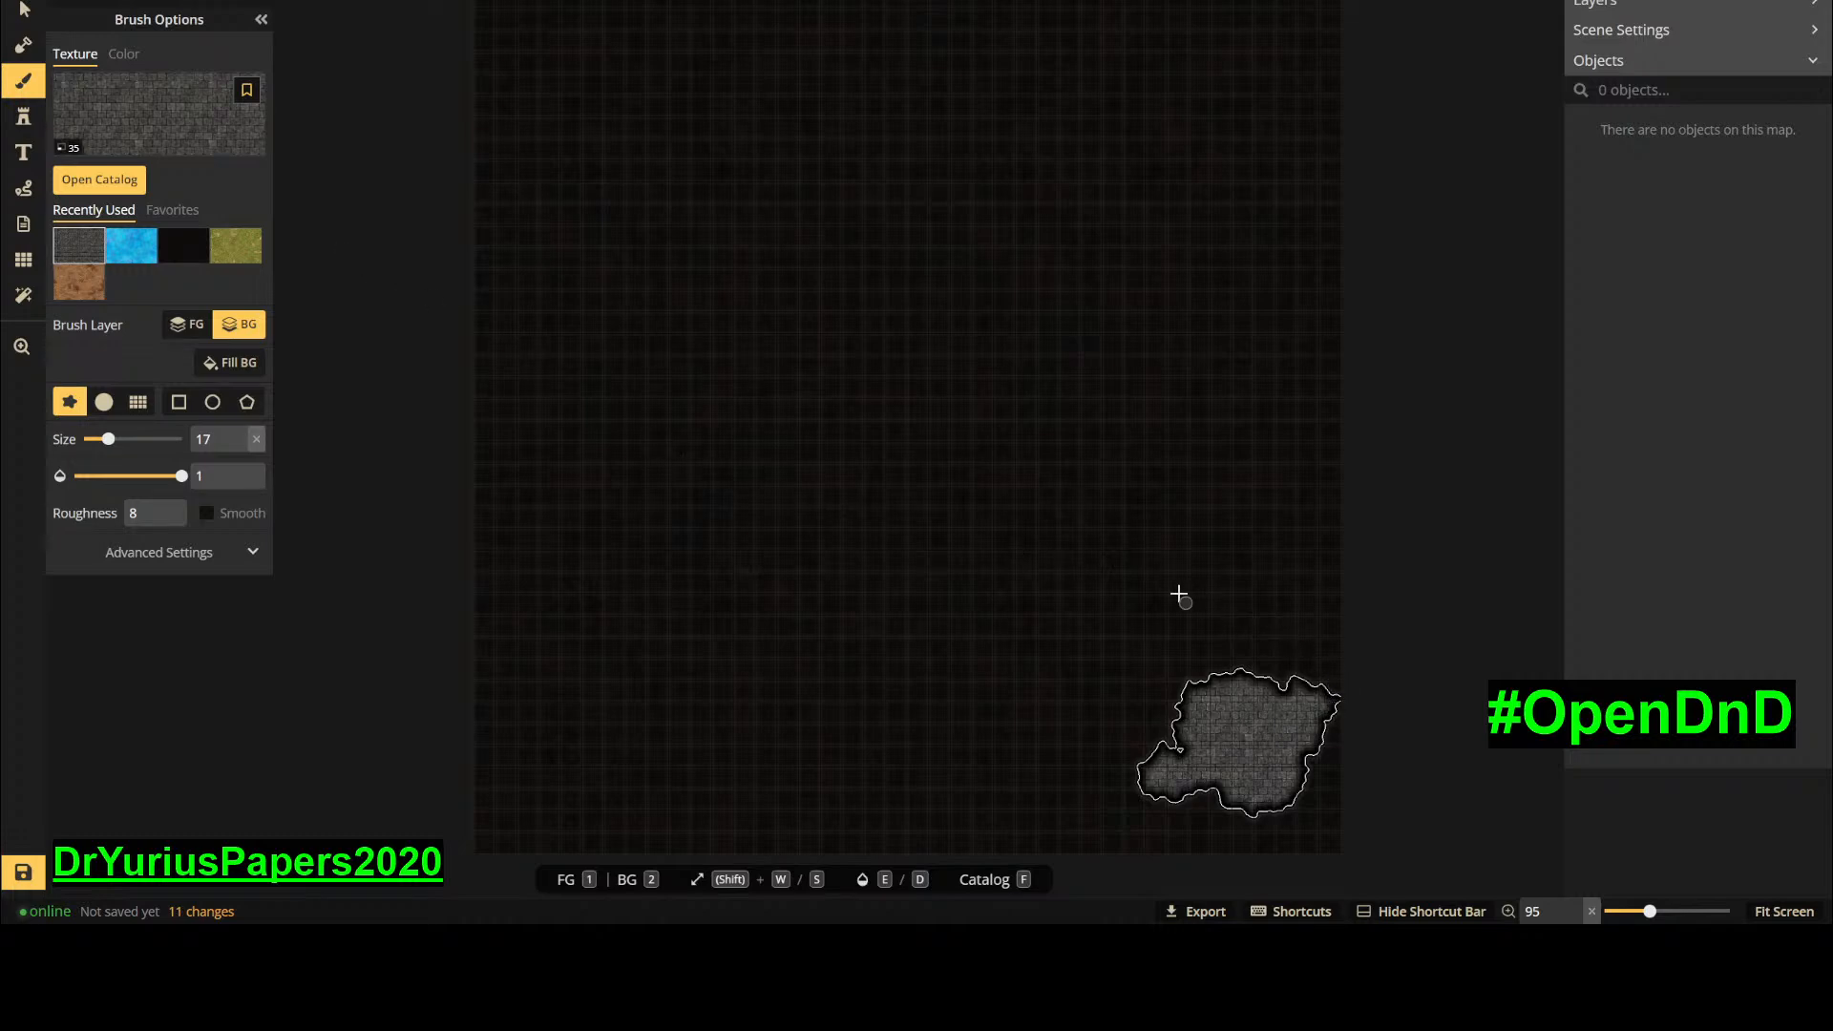
- Seal the cave's right side off from the map border by adding mask with a brush size of 7
click(23, 45)
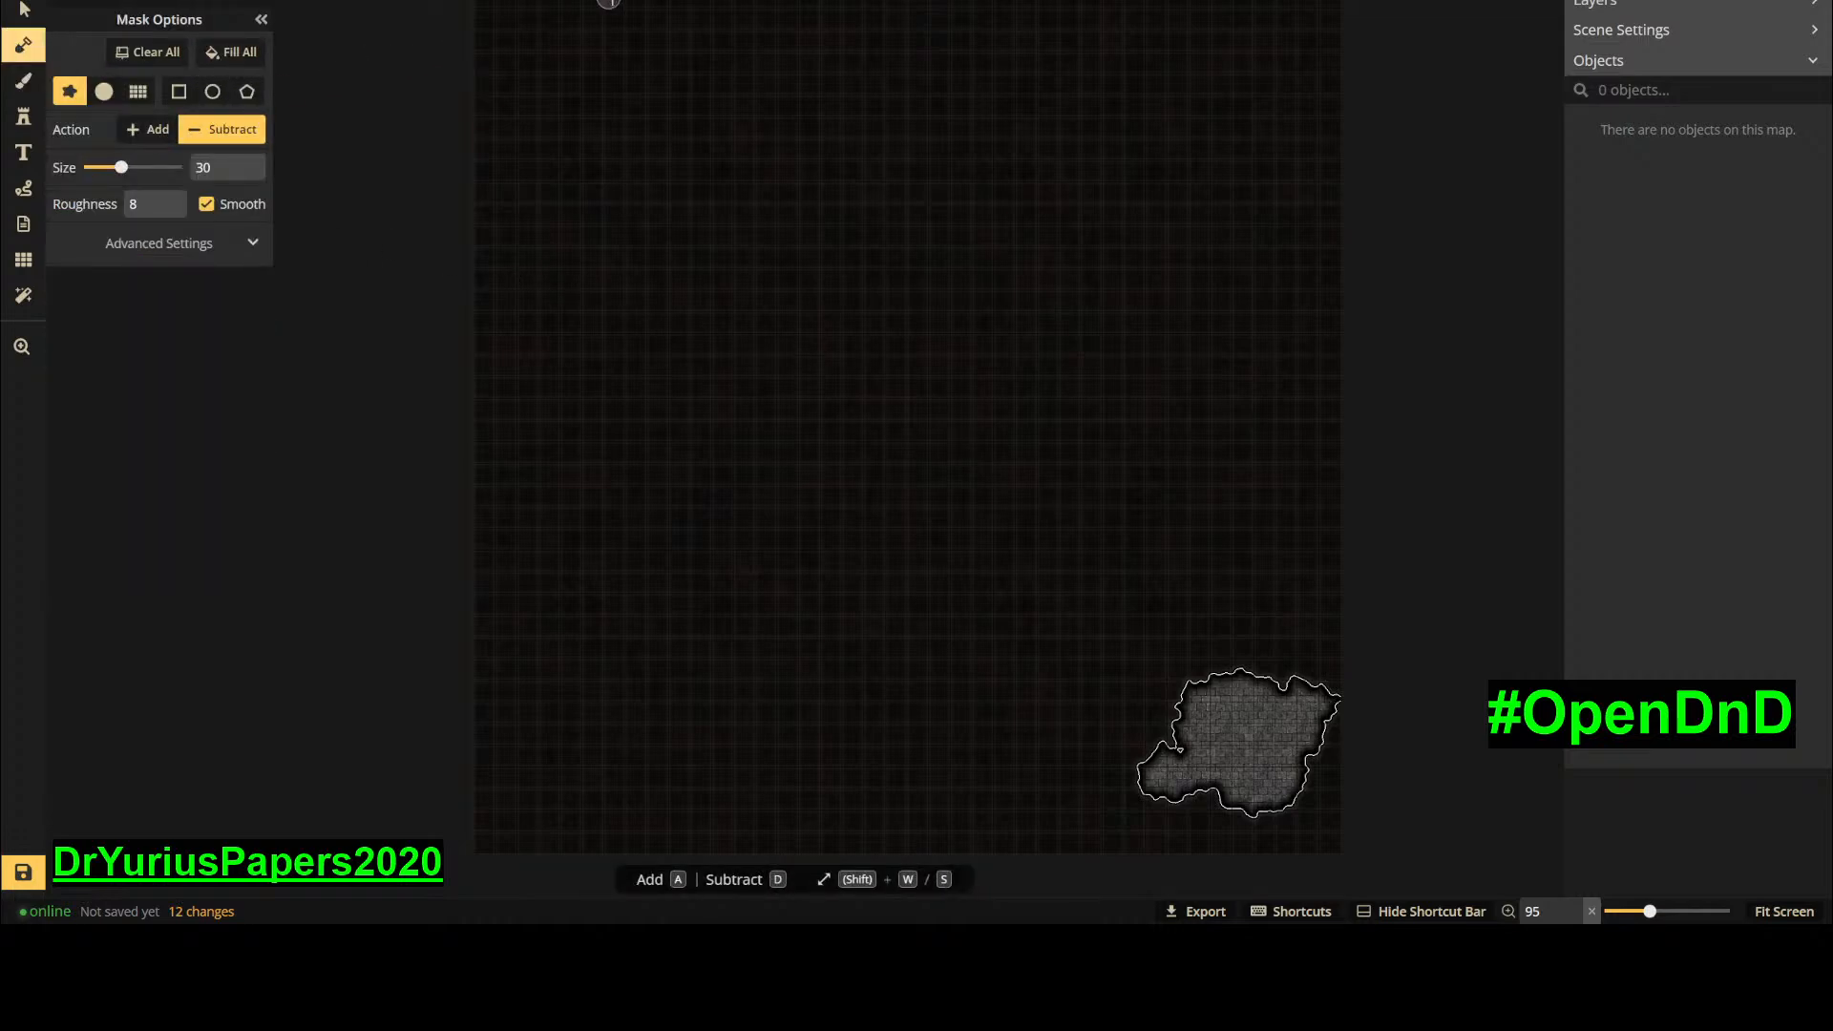
key(a)
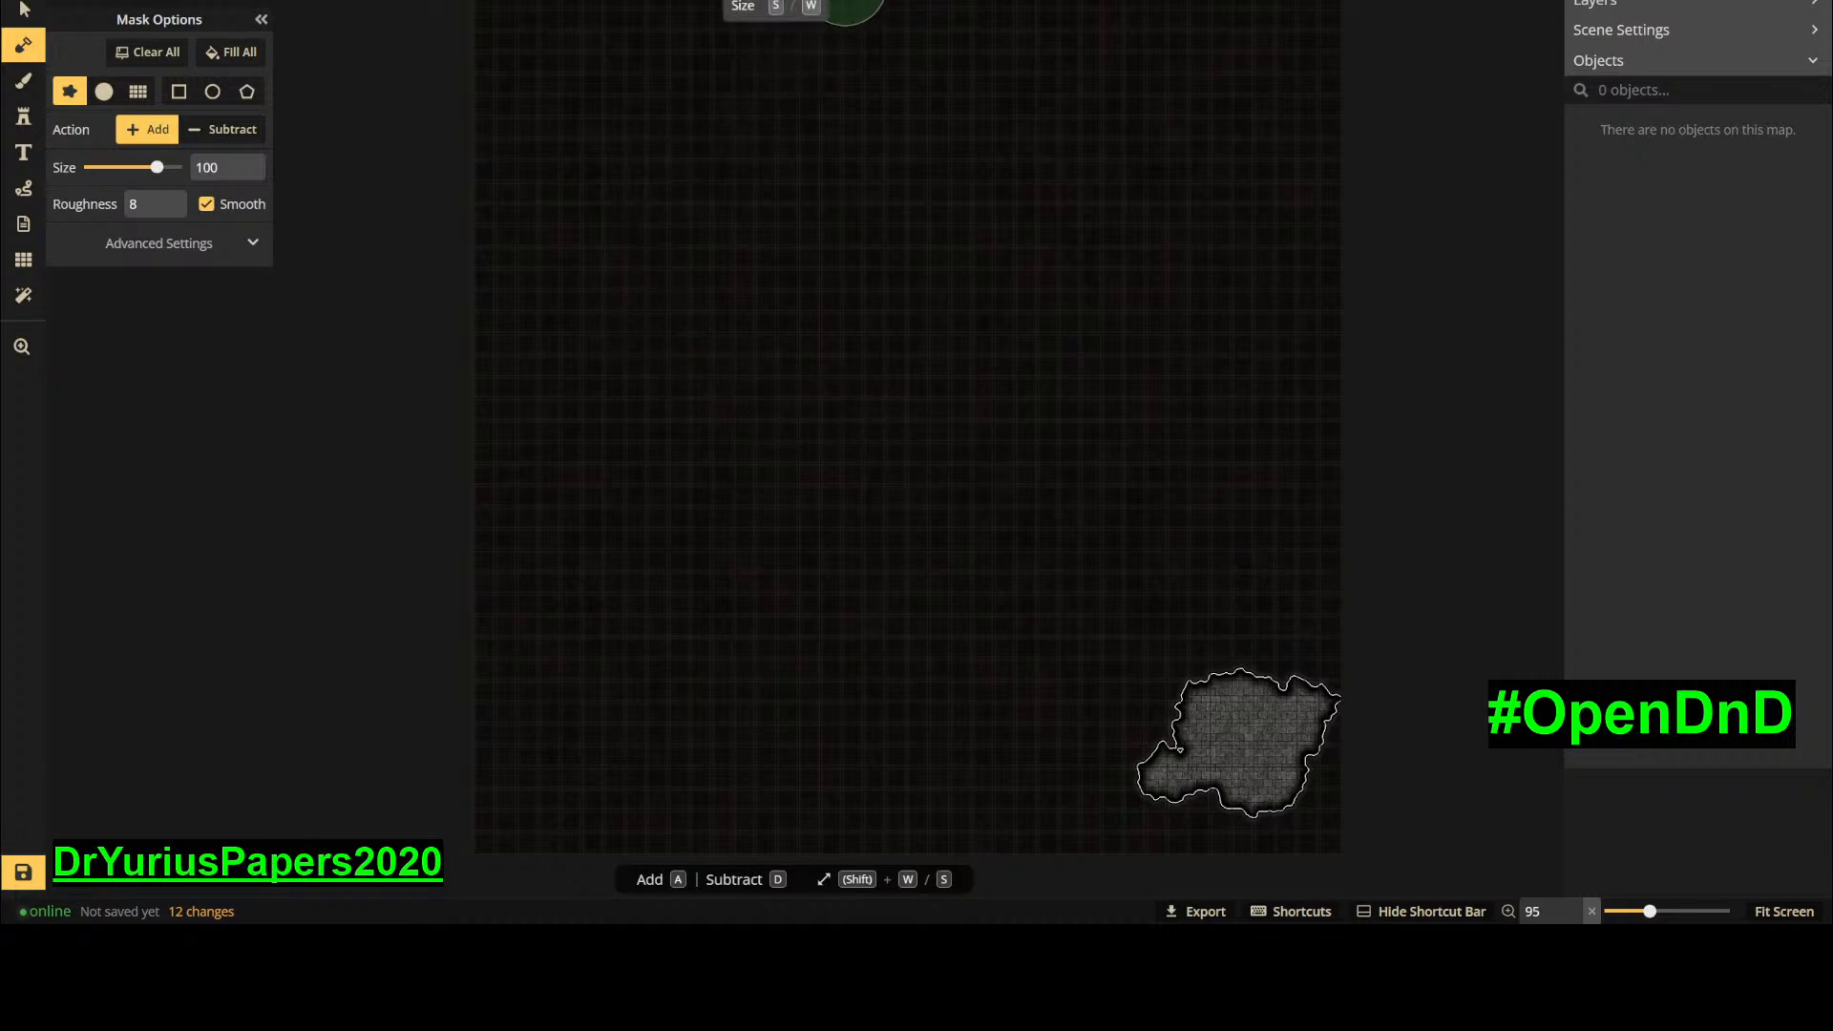
key(shift+s)
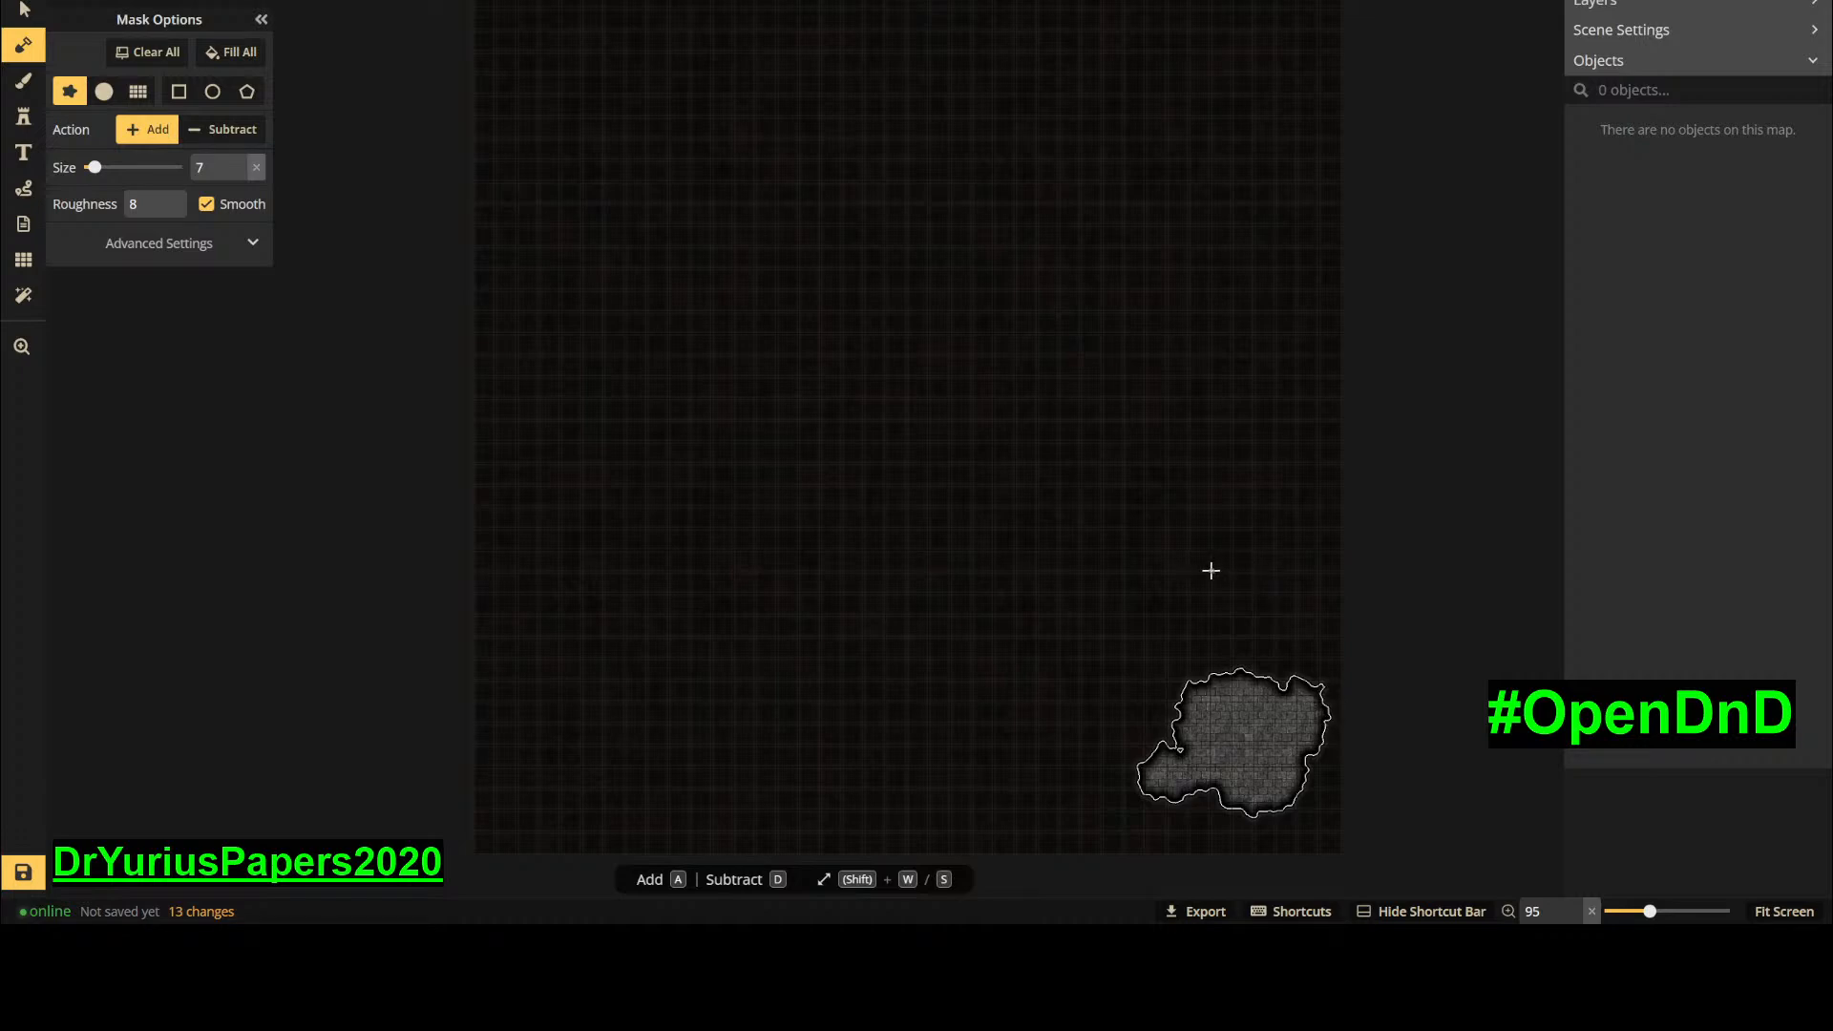
- Choose the curved rock cave entrance stamp and set its size to 30
scroll(1241, 706, up, 5)
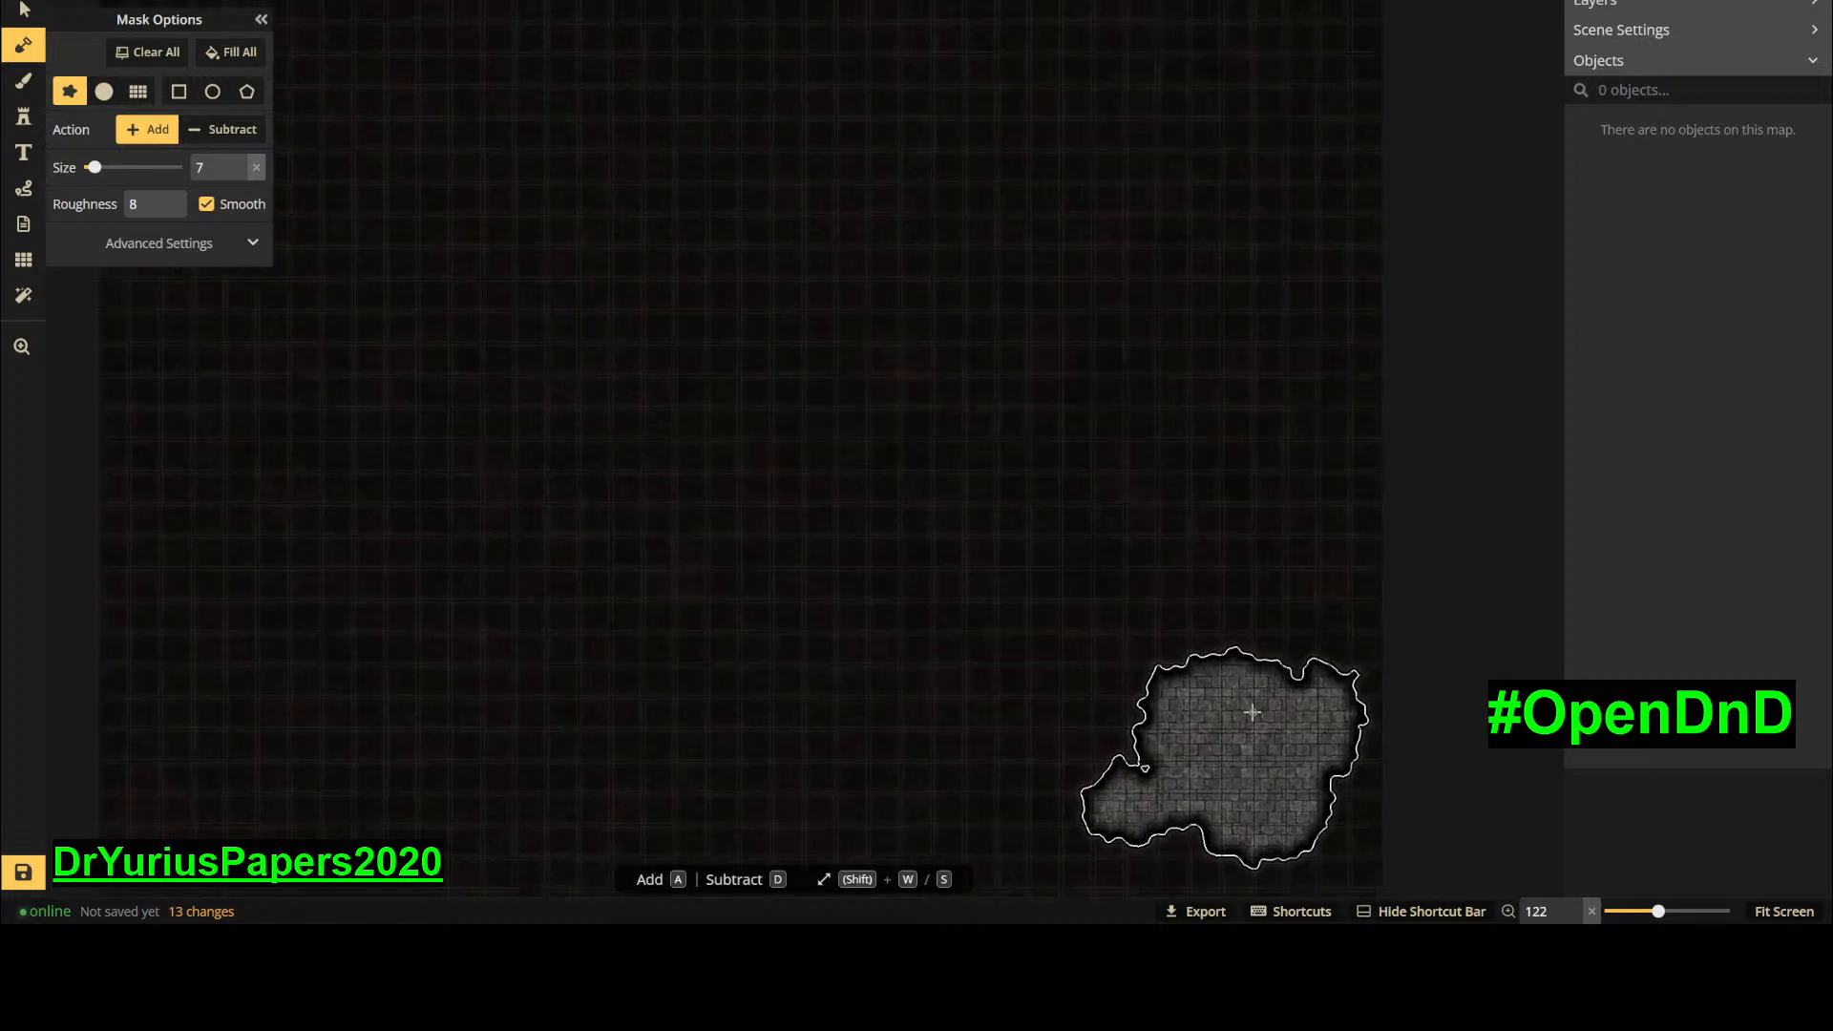
click(18, 118)
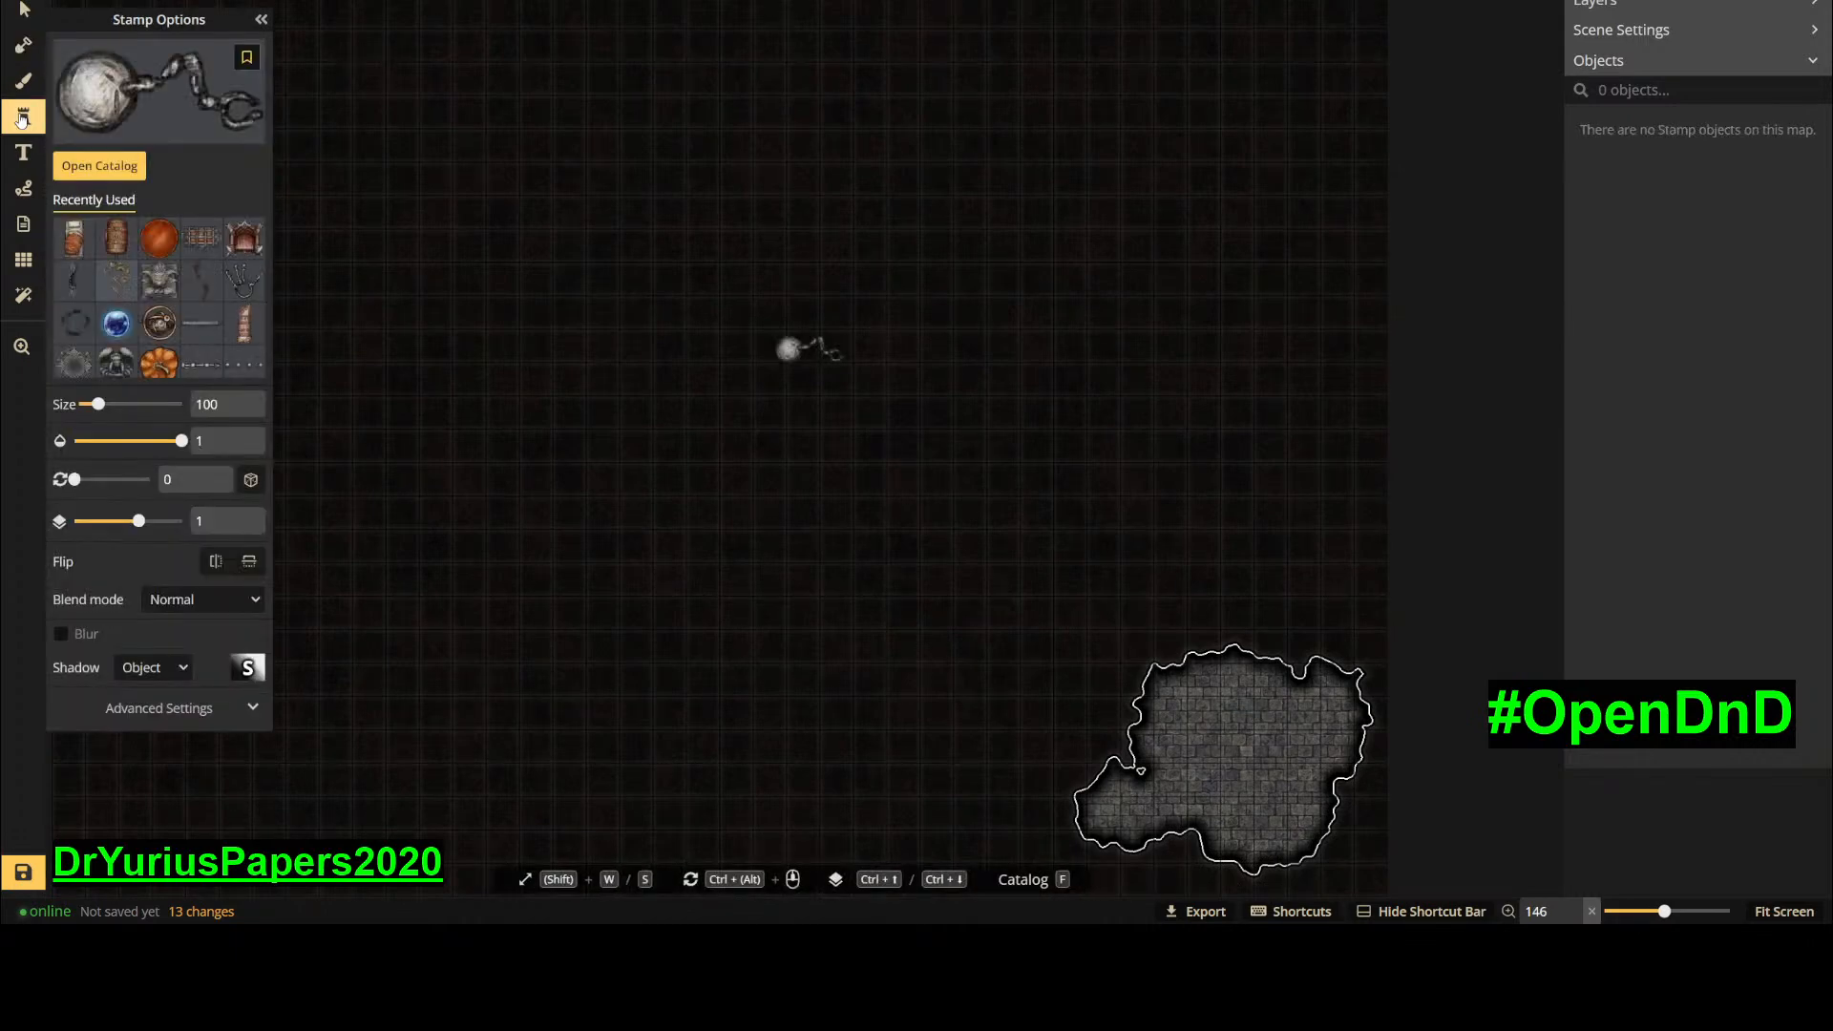
click(73, 279)
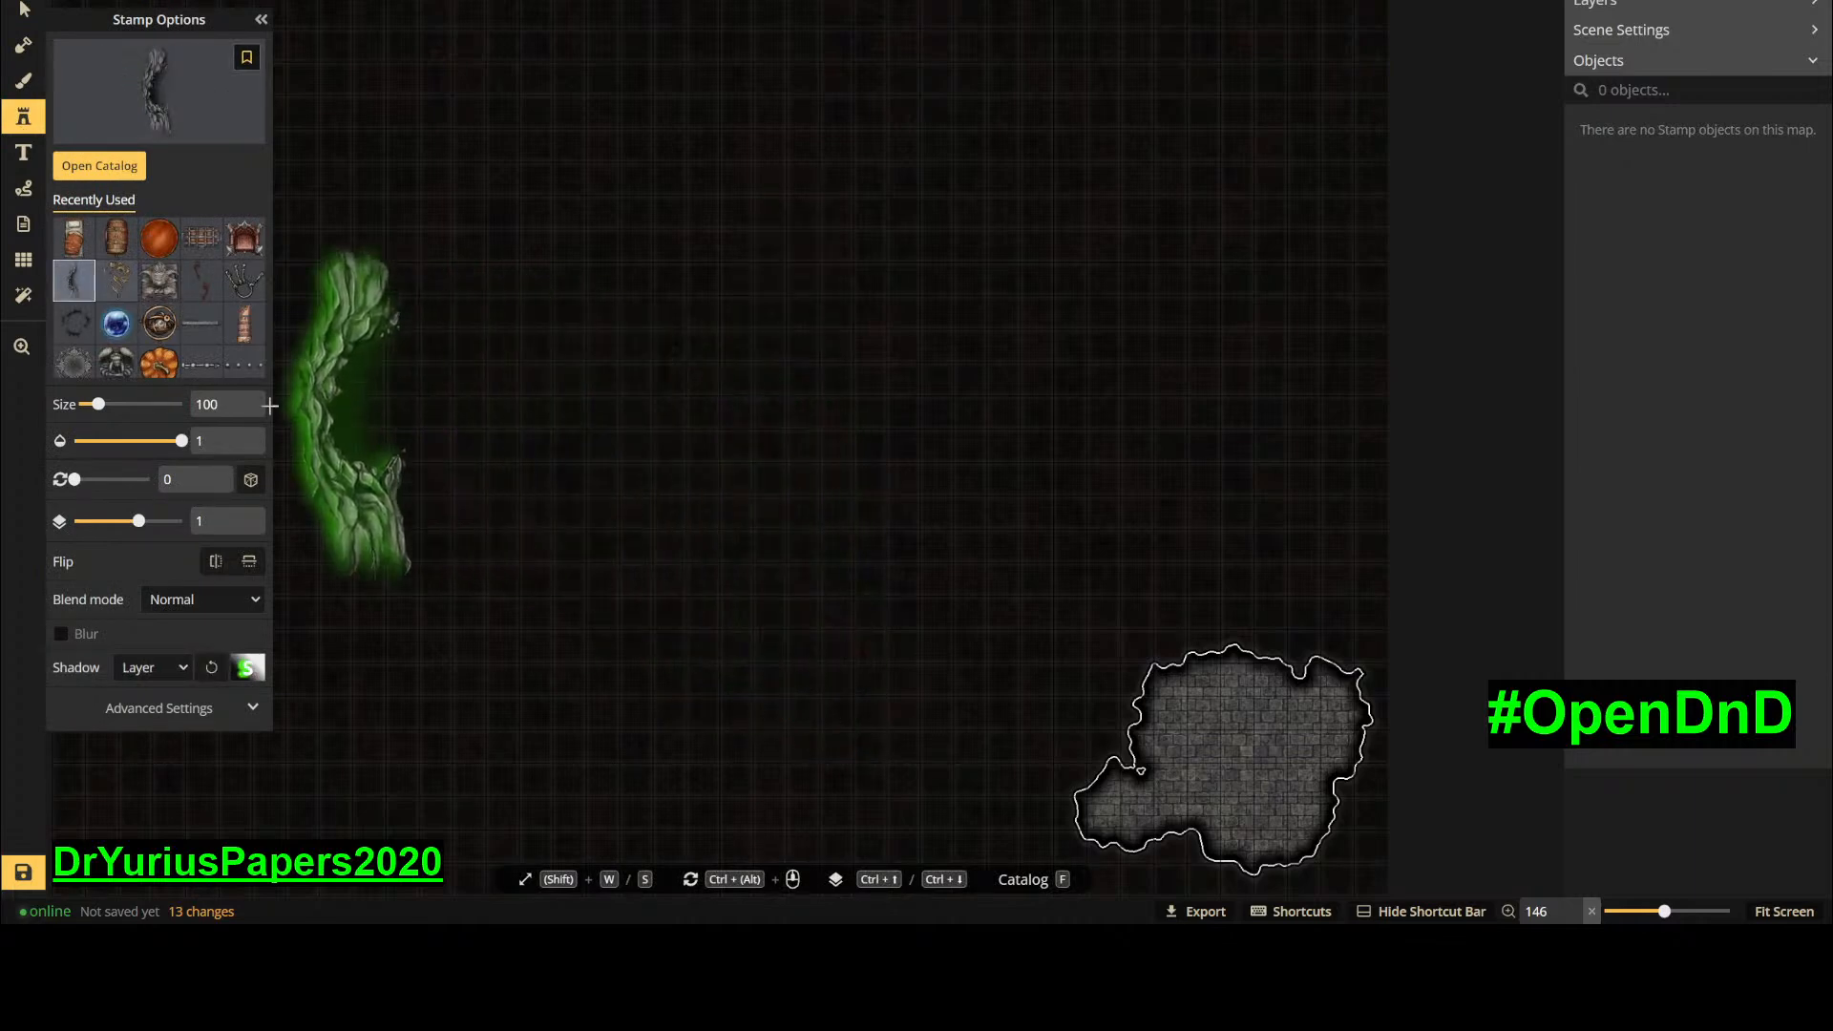
double_click(220, 405)
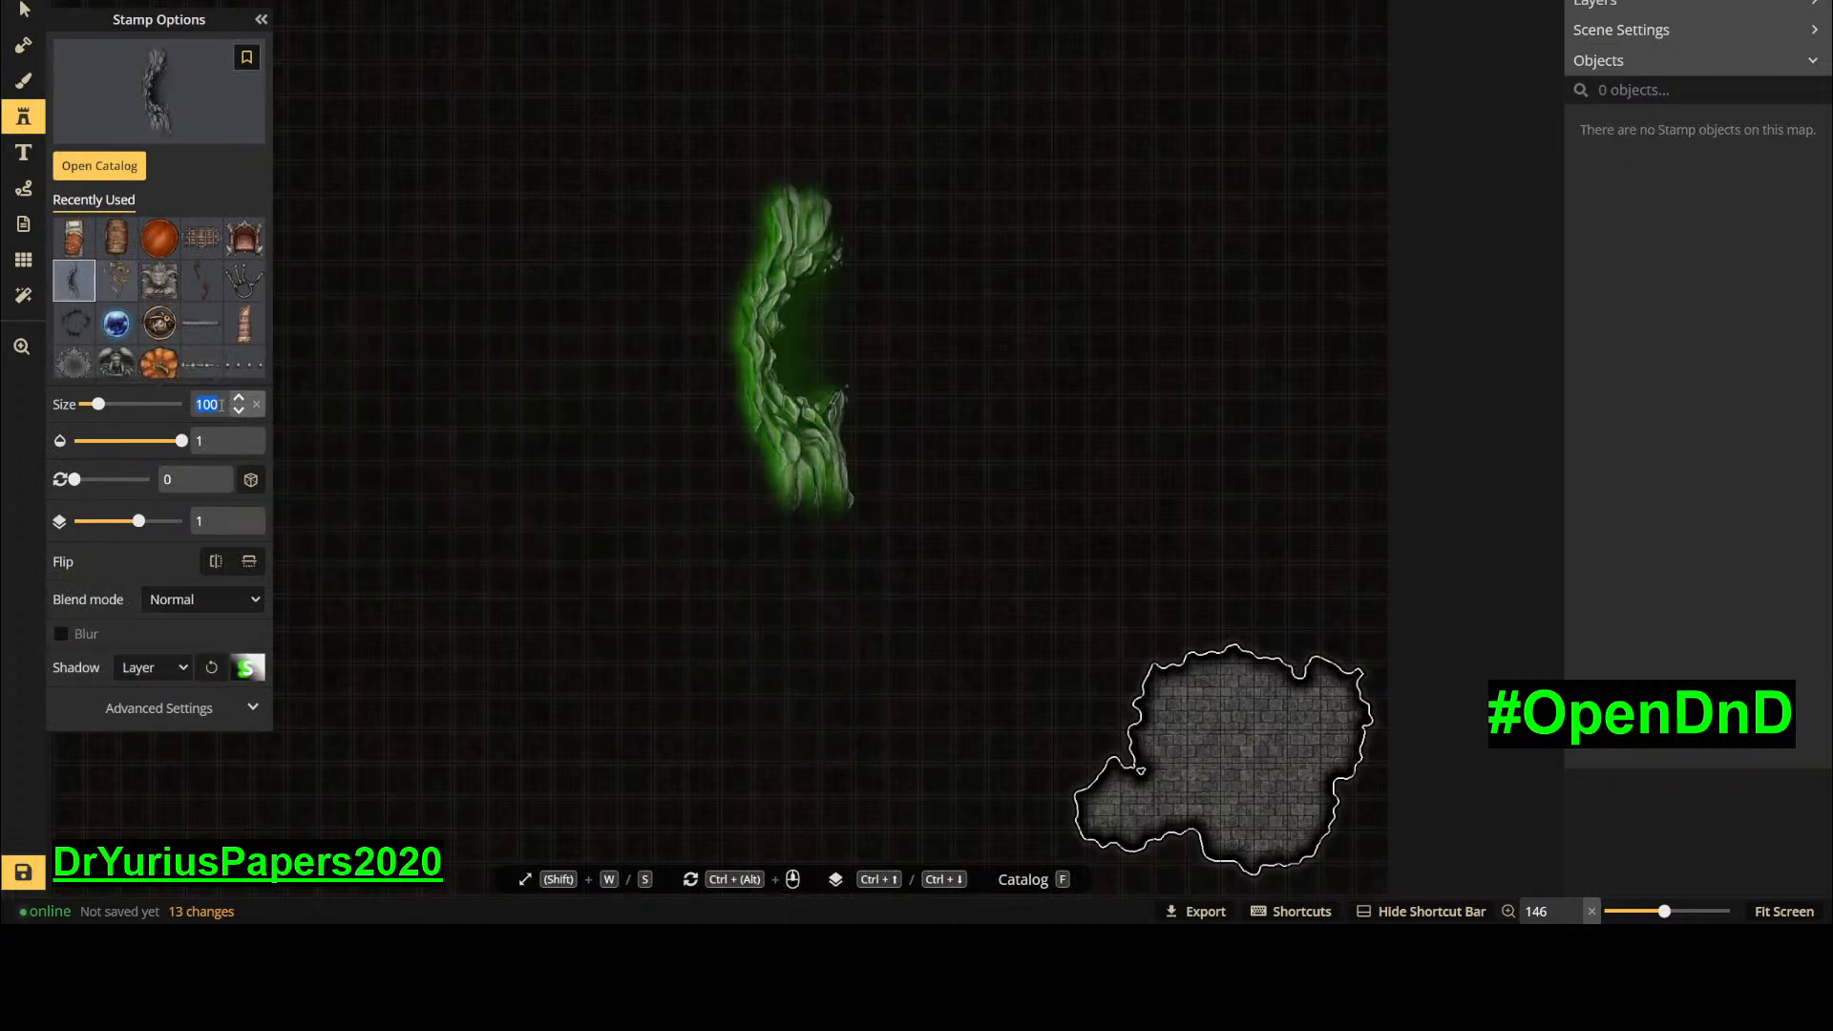
text(50)
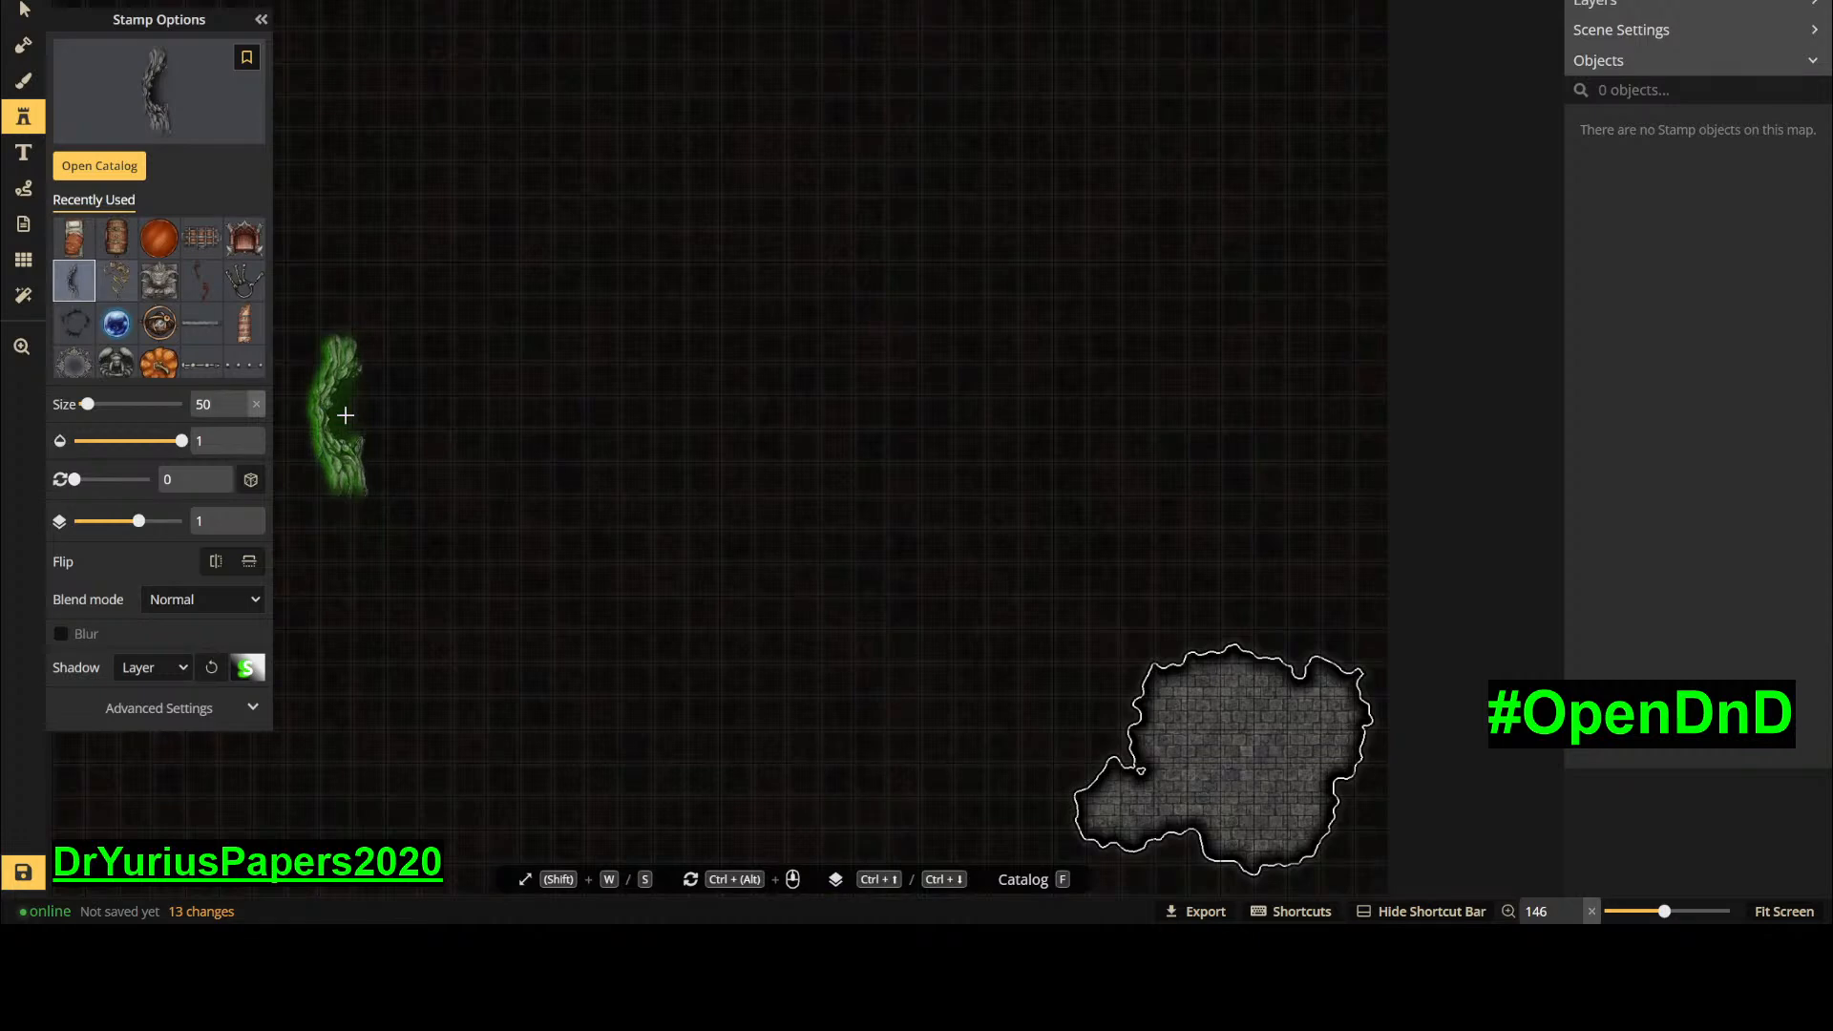
key(BackSpace)
key(BackSpace)
text(30)
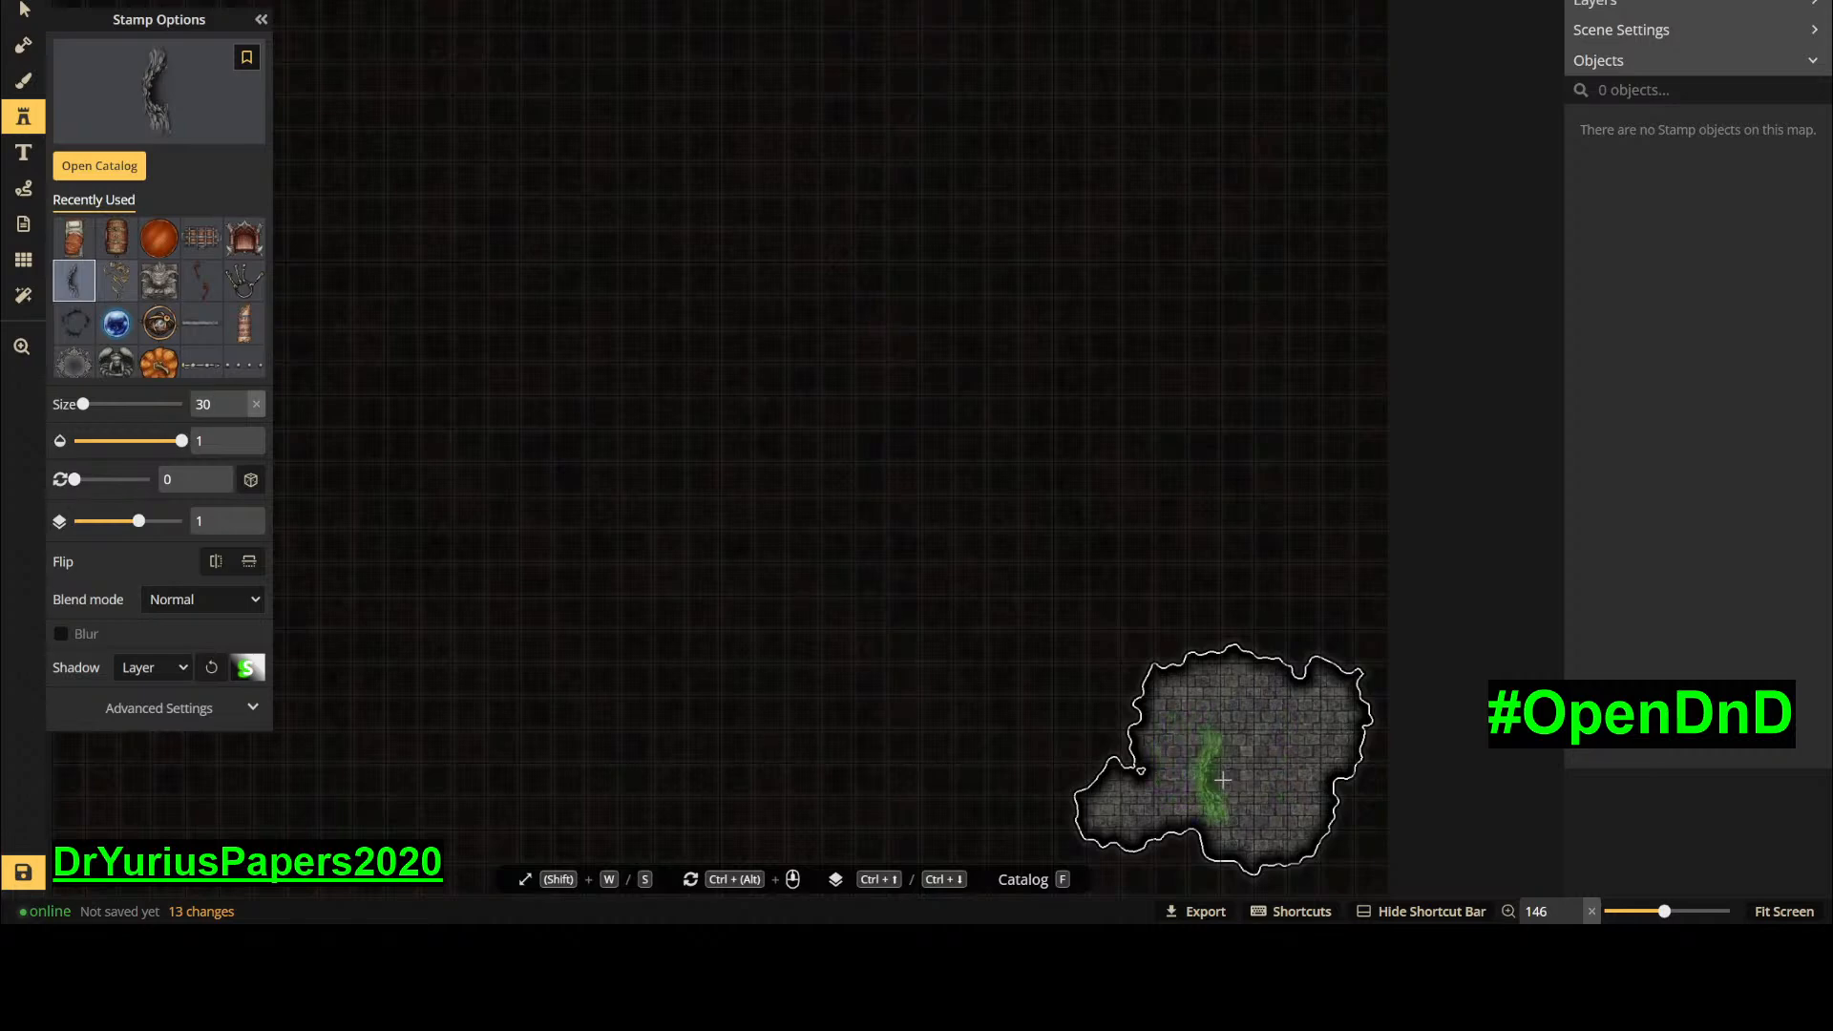
- Try the cave entrance stamp at a rotation of 90 with the vertical flip toggled
double_click(177, 474)
text(90)
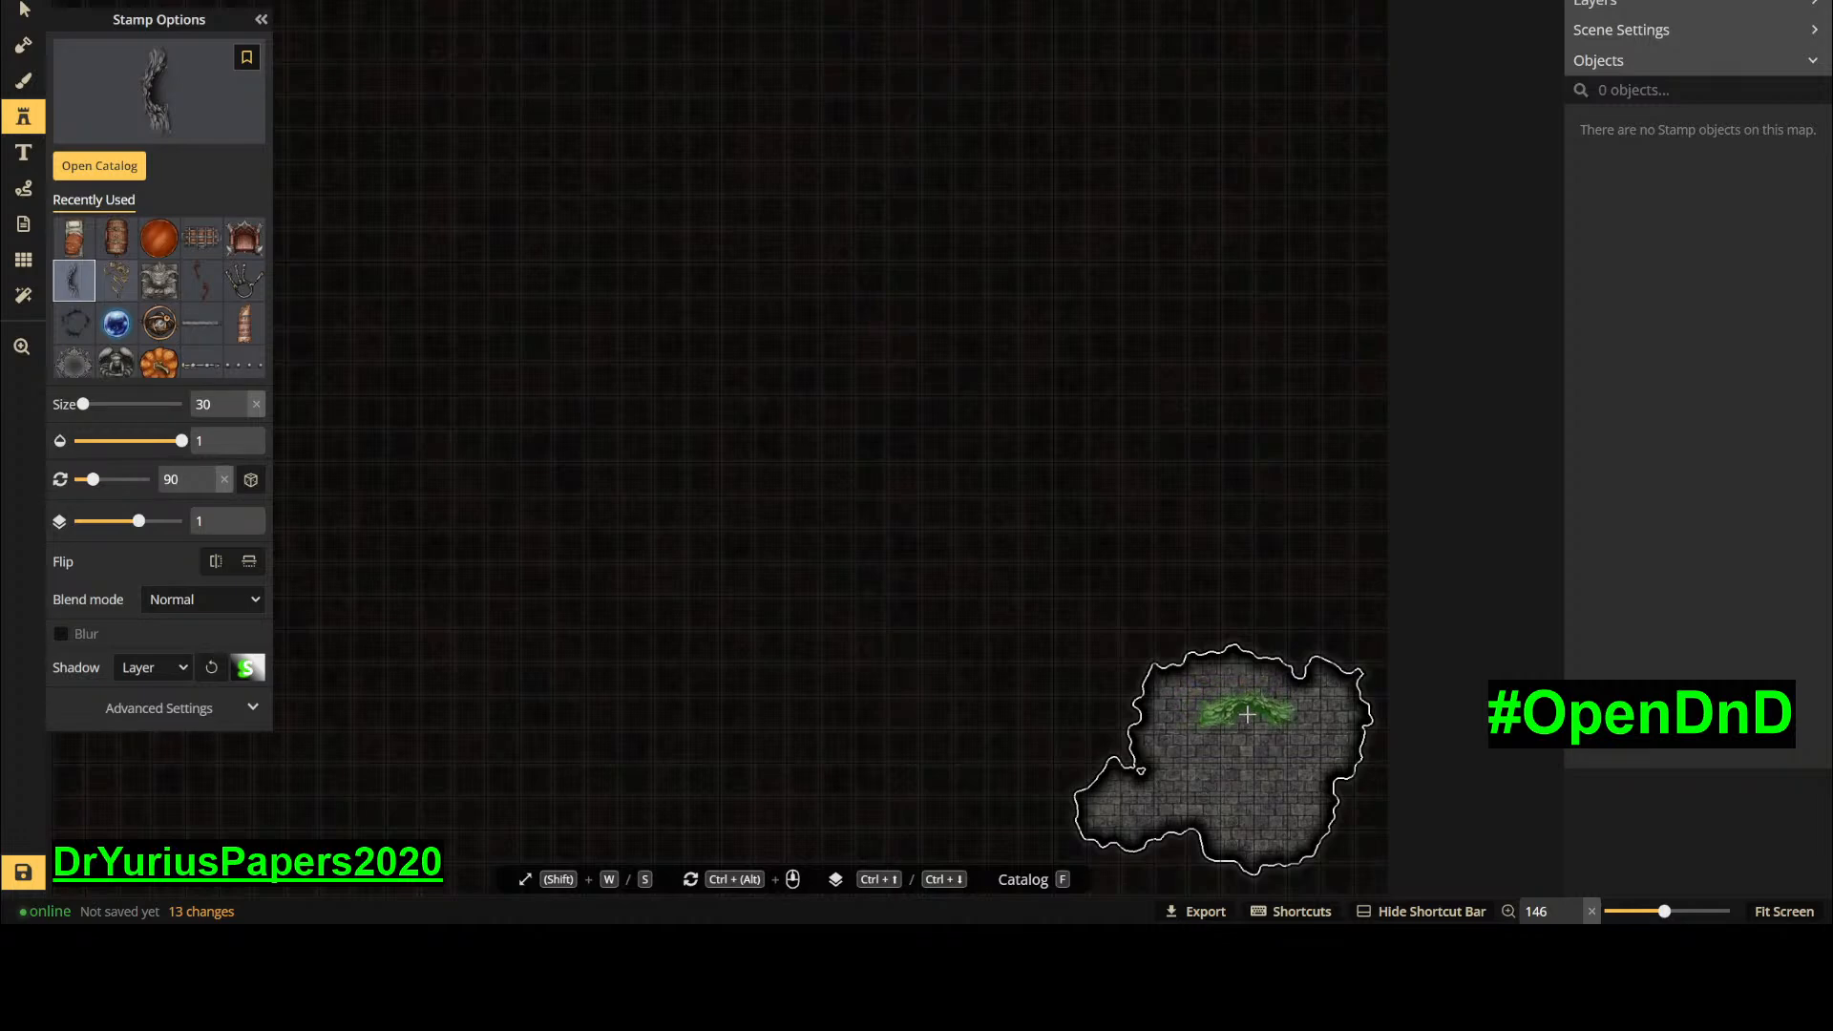
click(250, 563)
click(250, 564)
- Flip the cave entrance stamp horizontally, set its rotation to 0, and place it inside the cave's right side
click(216, 564)
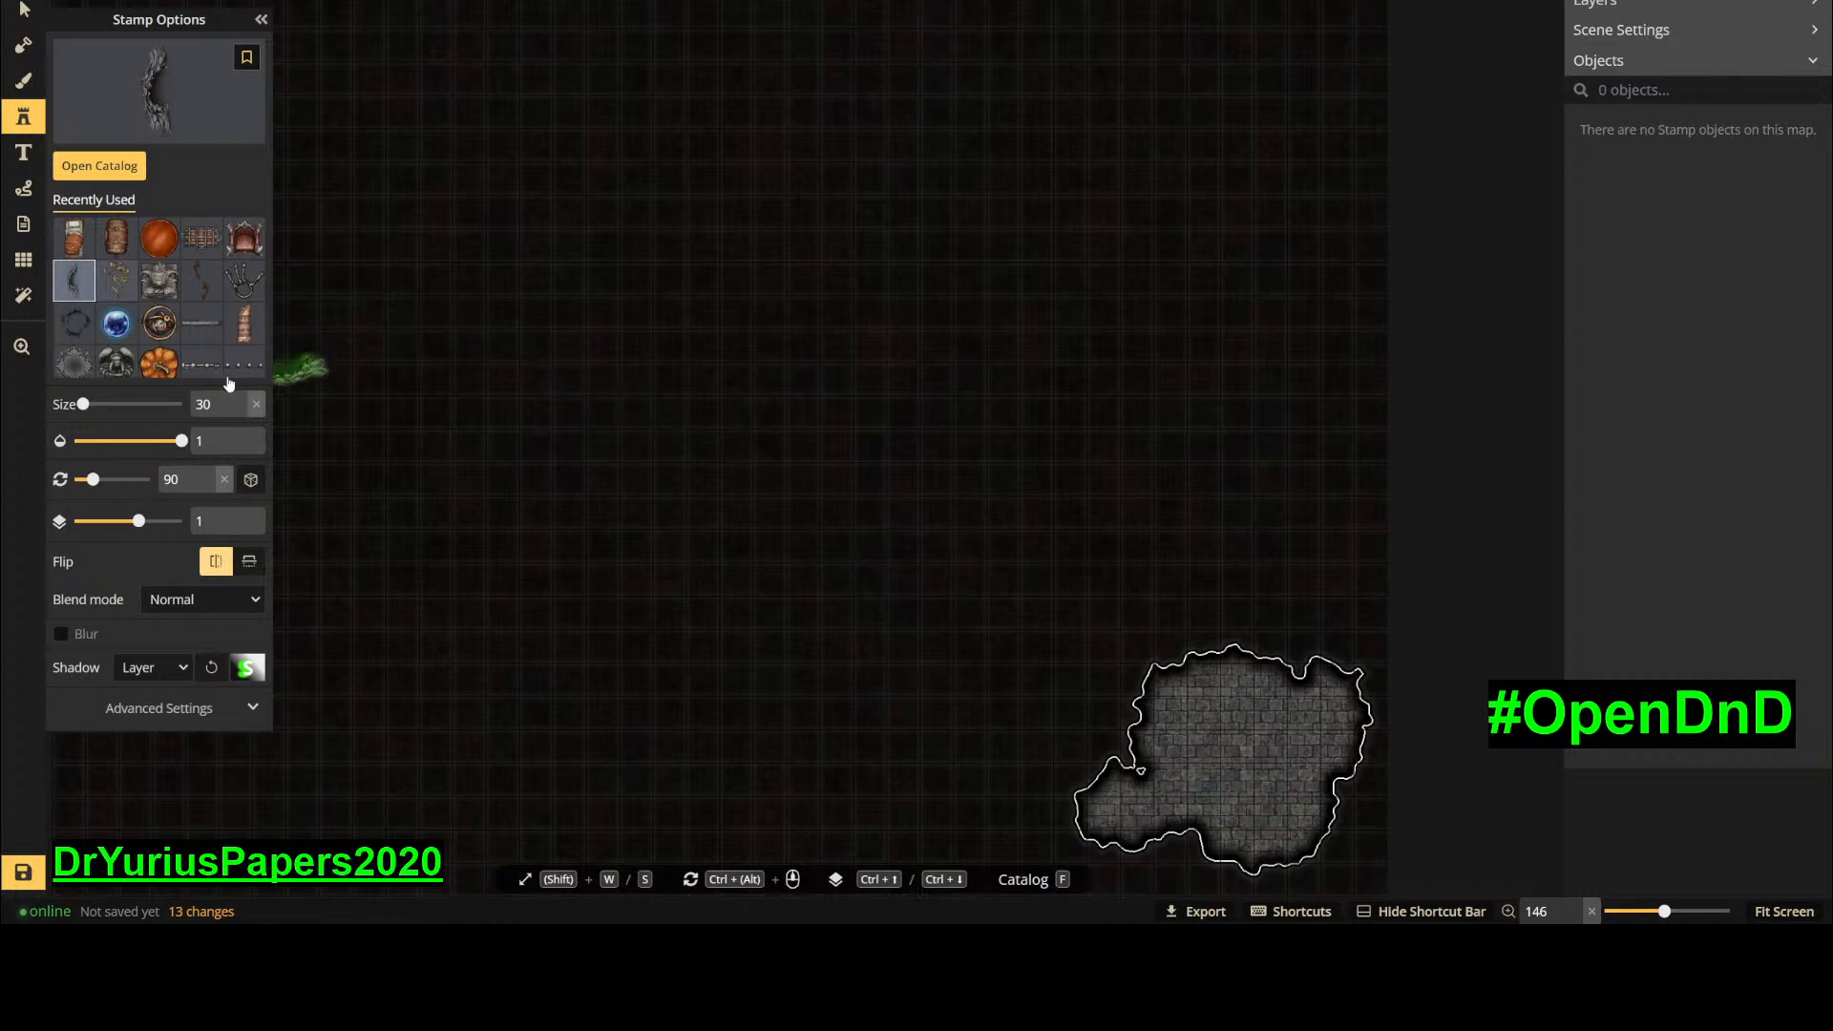
click(181, 478)
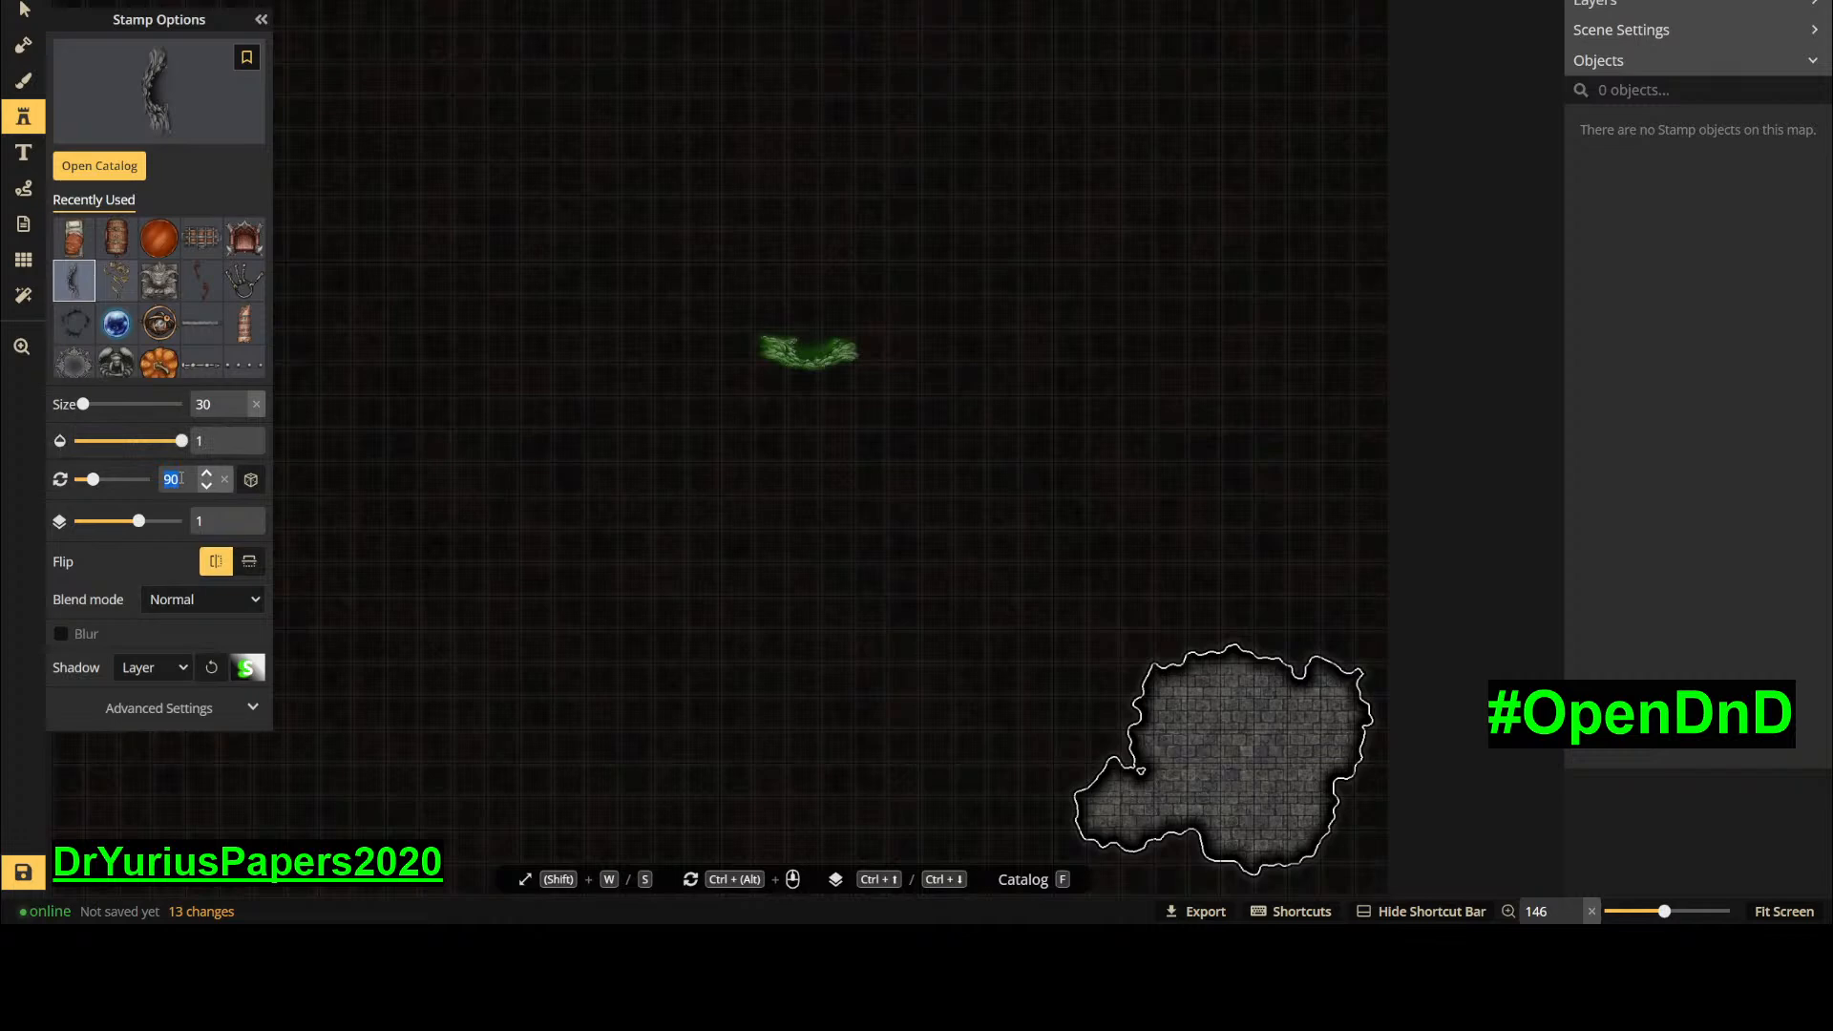
text(0)
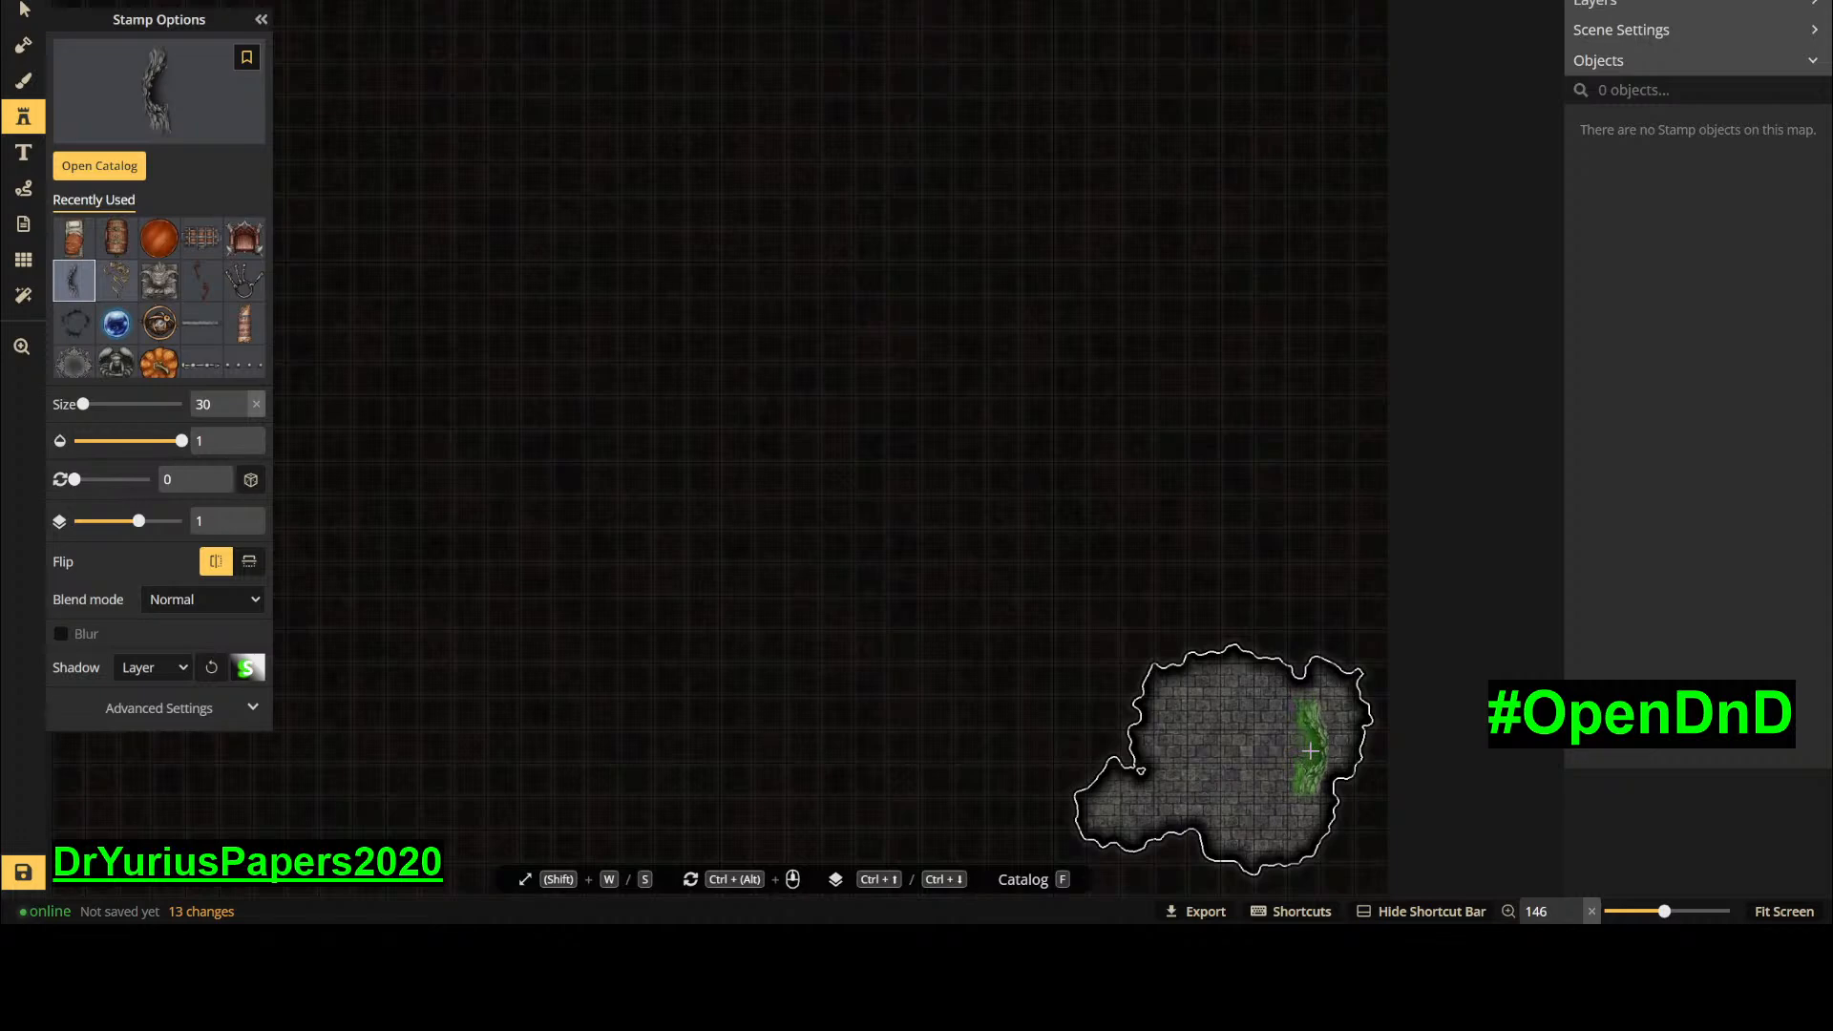
click(1309, 751)
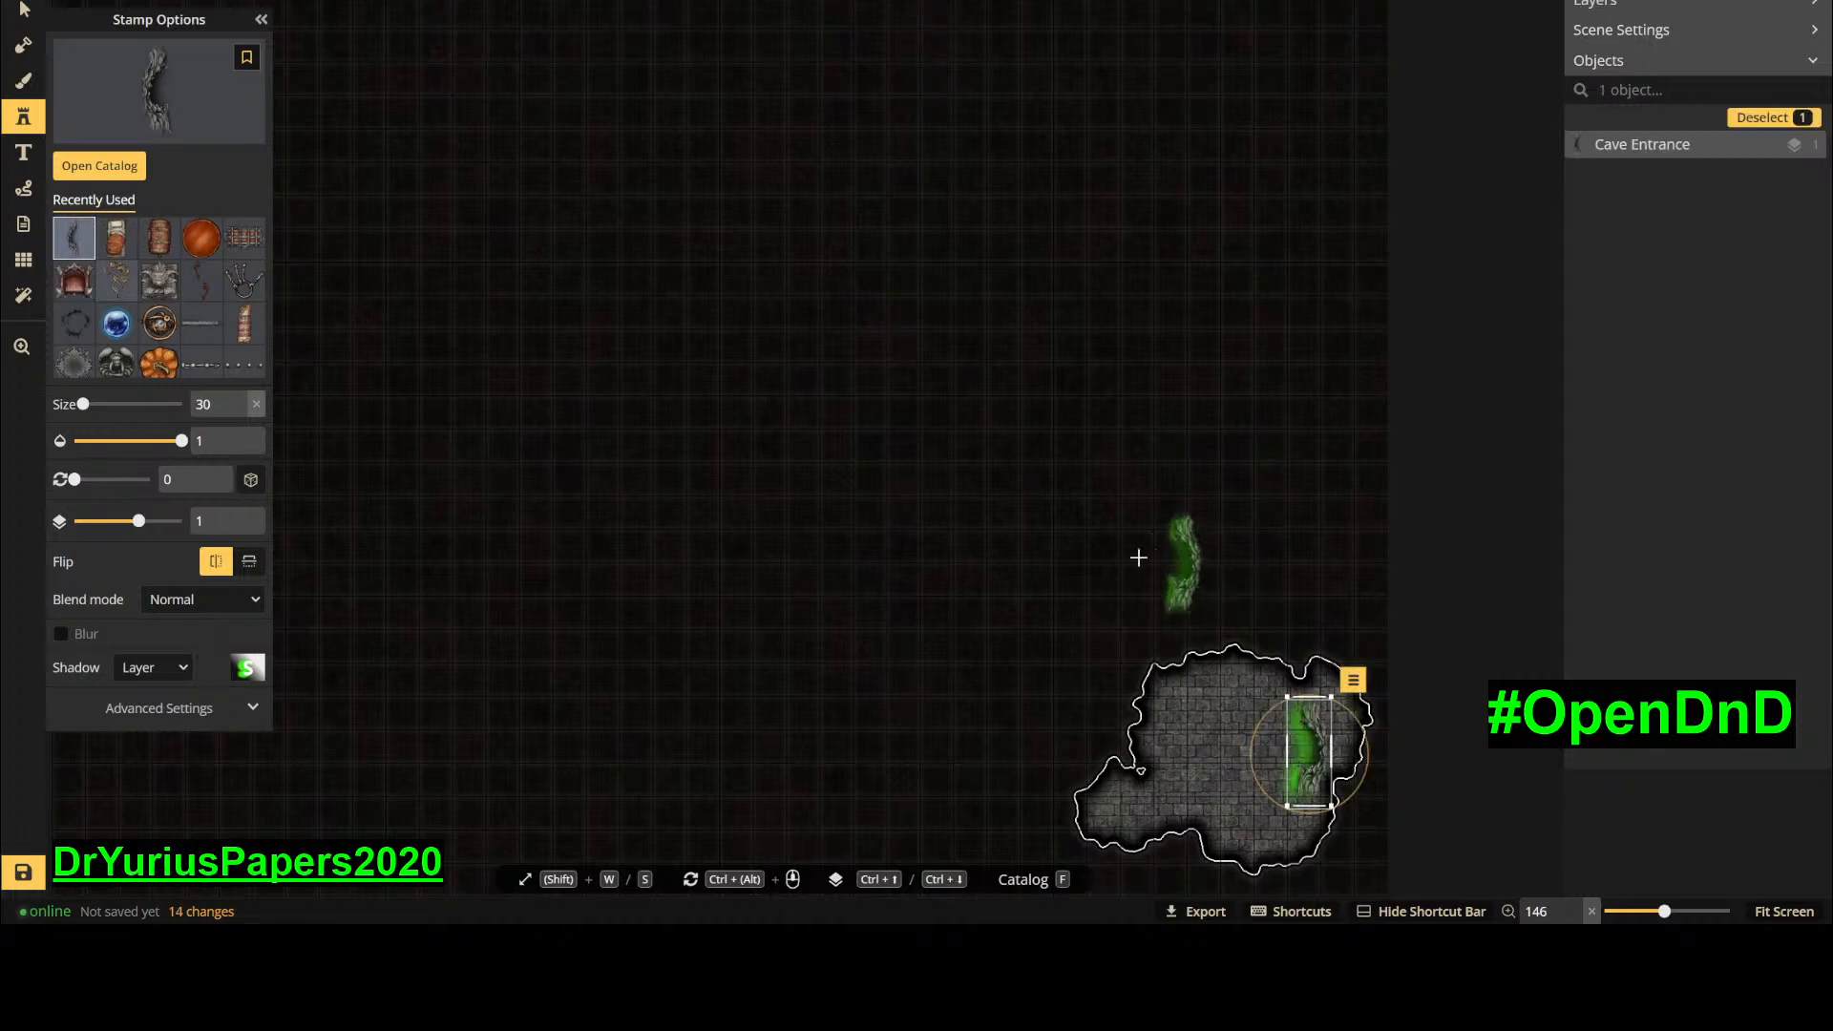
click(24, 10)
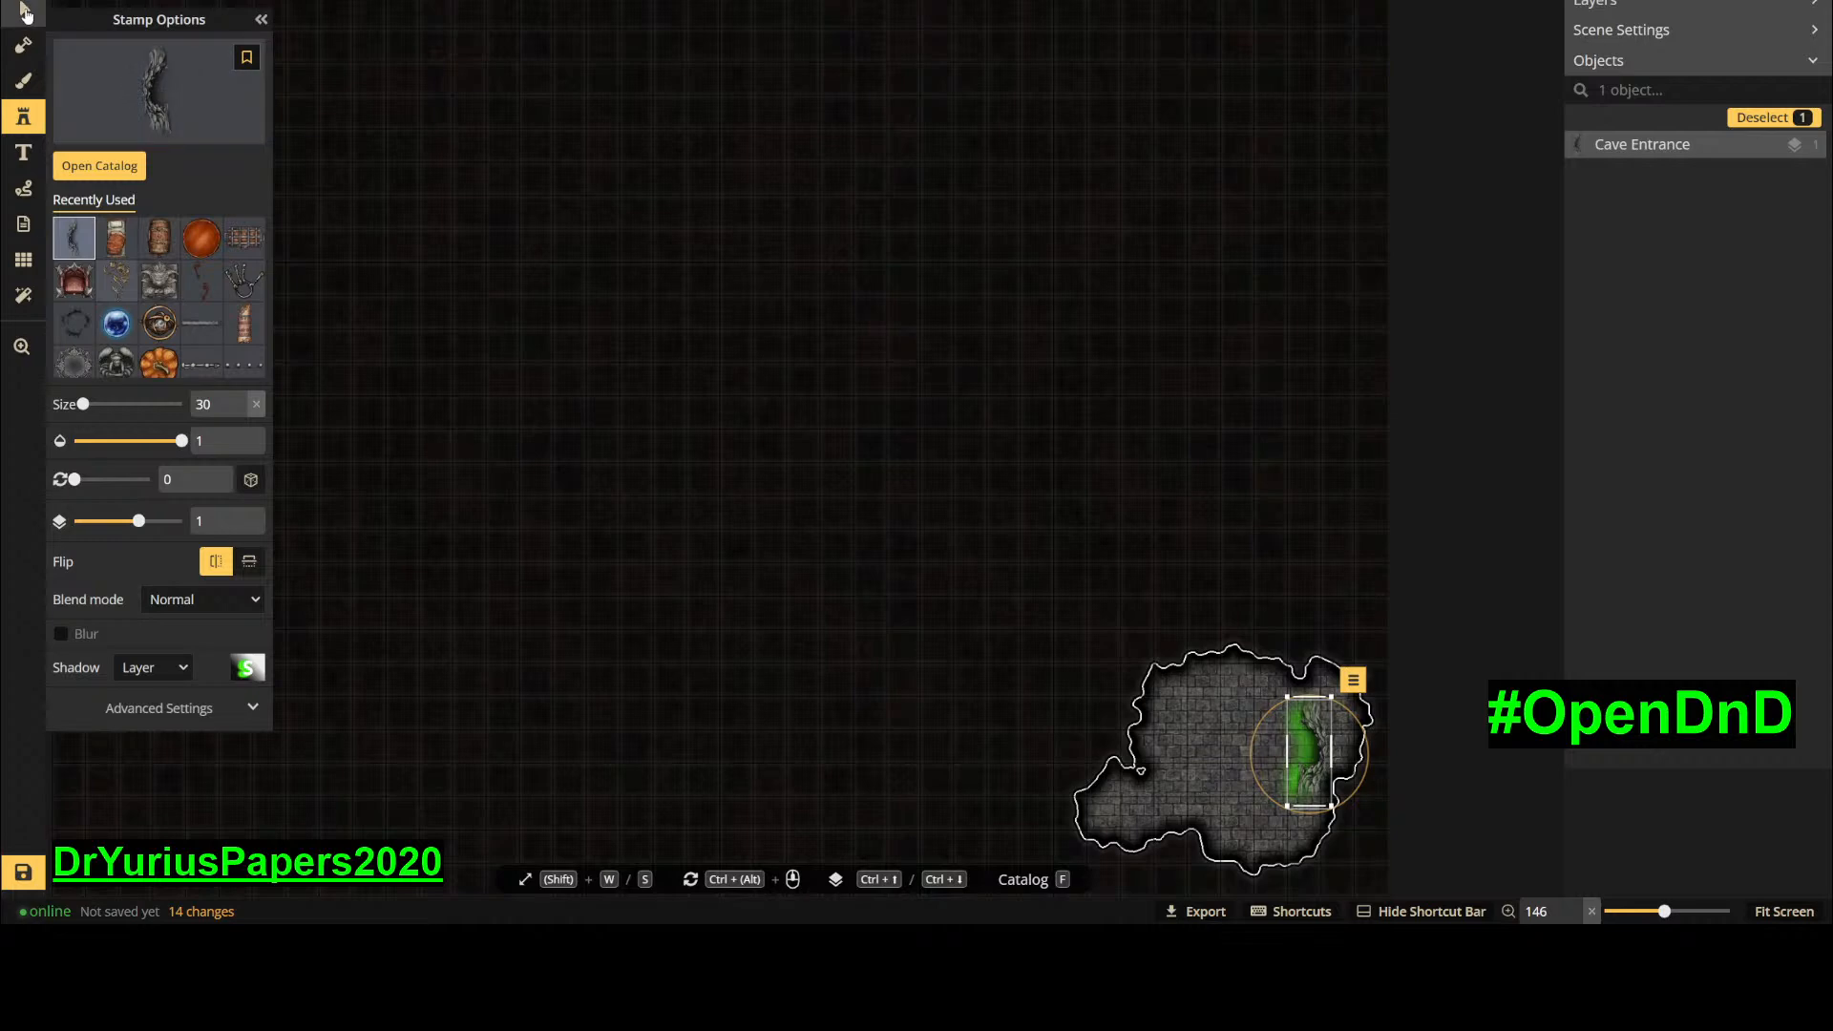
click(1022, 594)
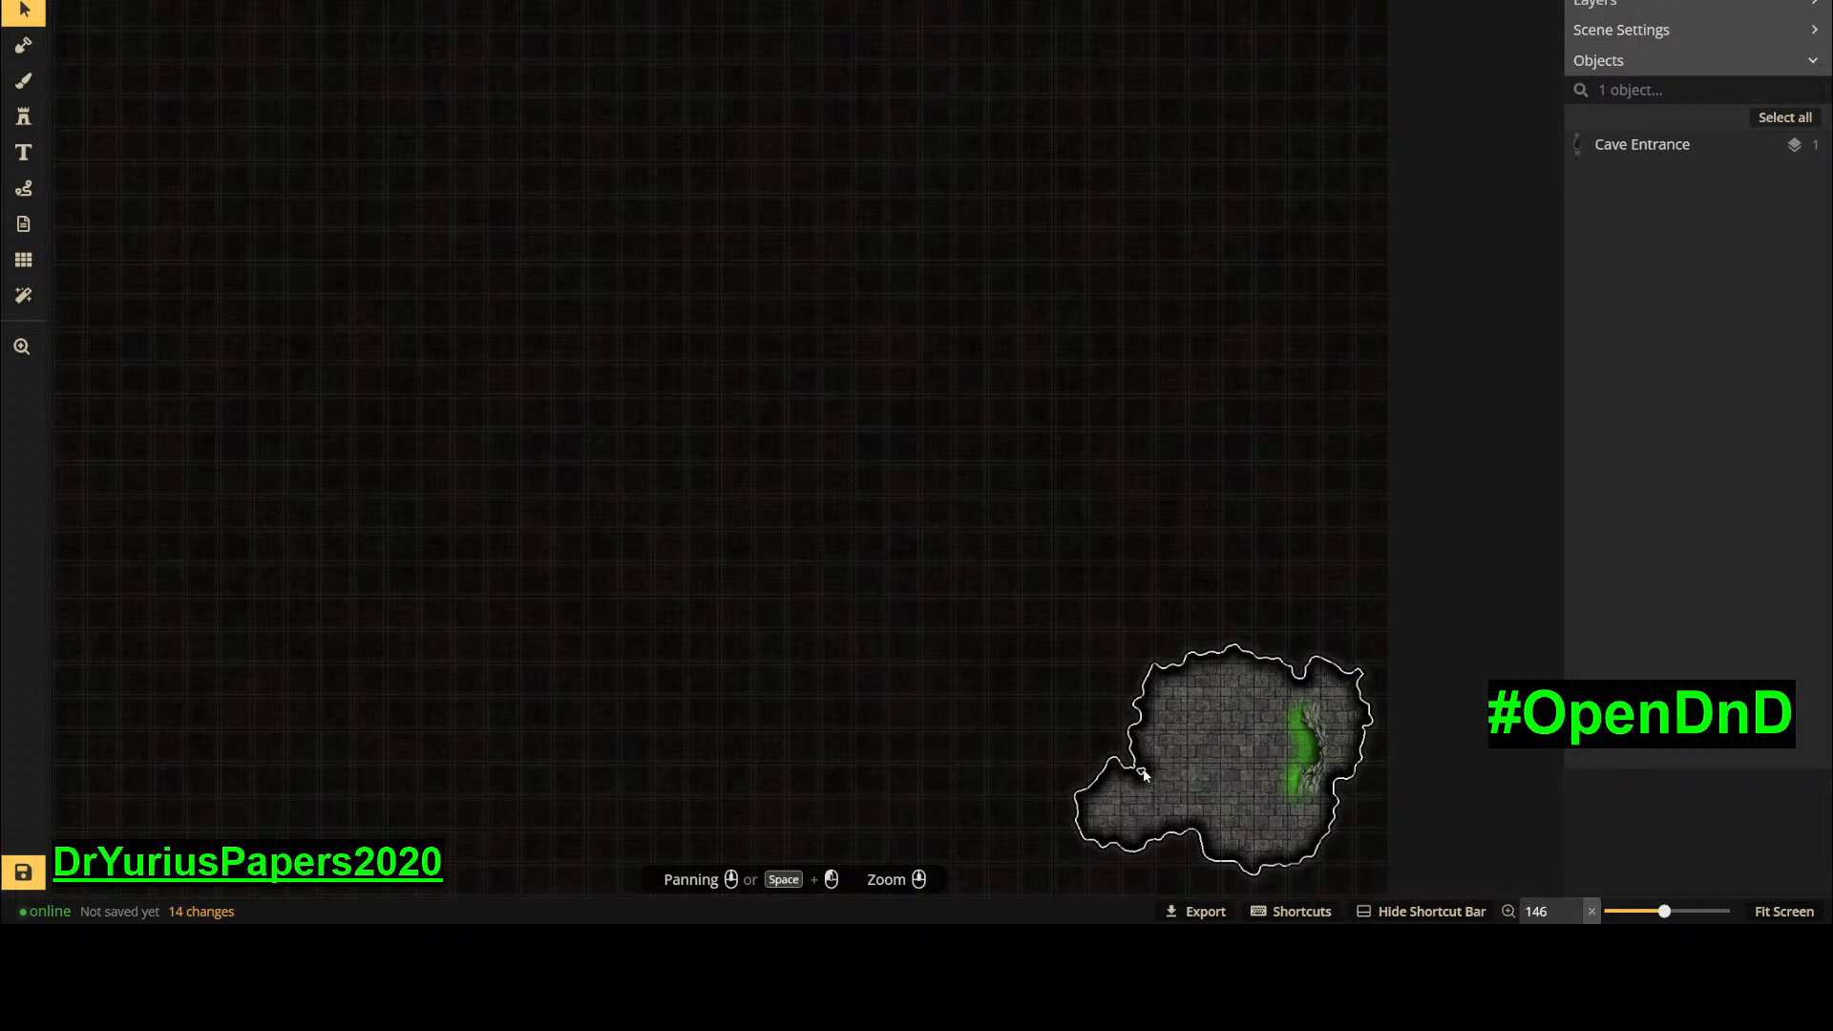
- Mask over the stray speck at the cave's left notch, and widen the cave's upper-left and bottom edges with the size 30 subtract brush
click(24, 45)
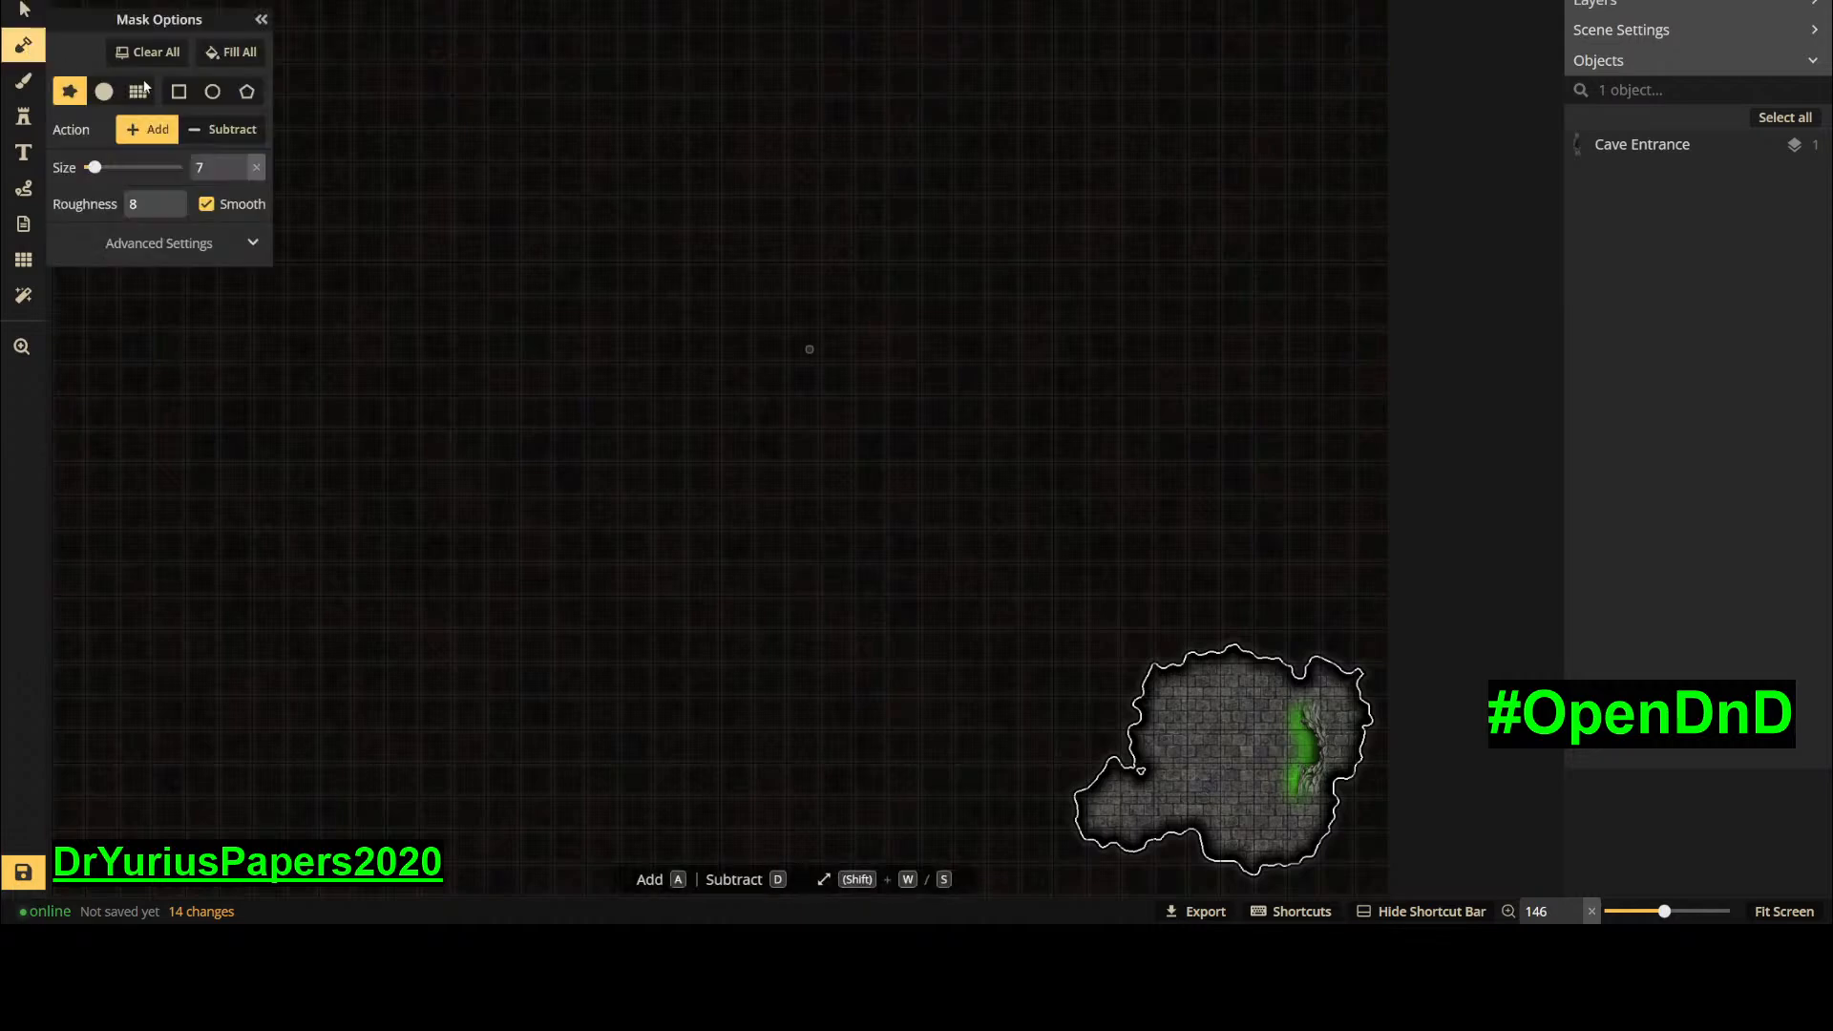
click(1141, 774)
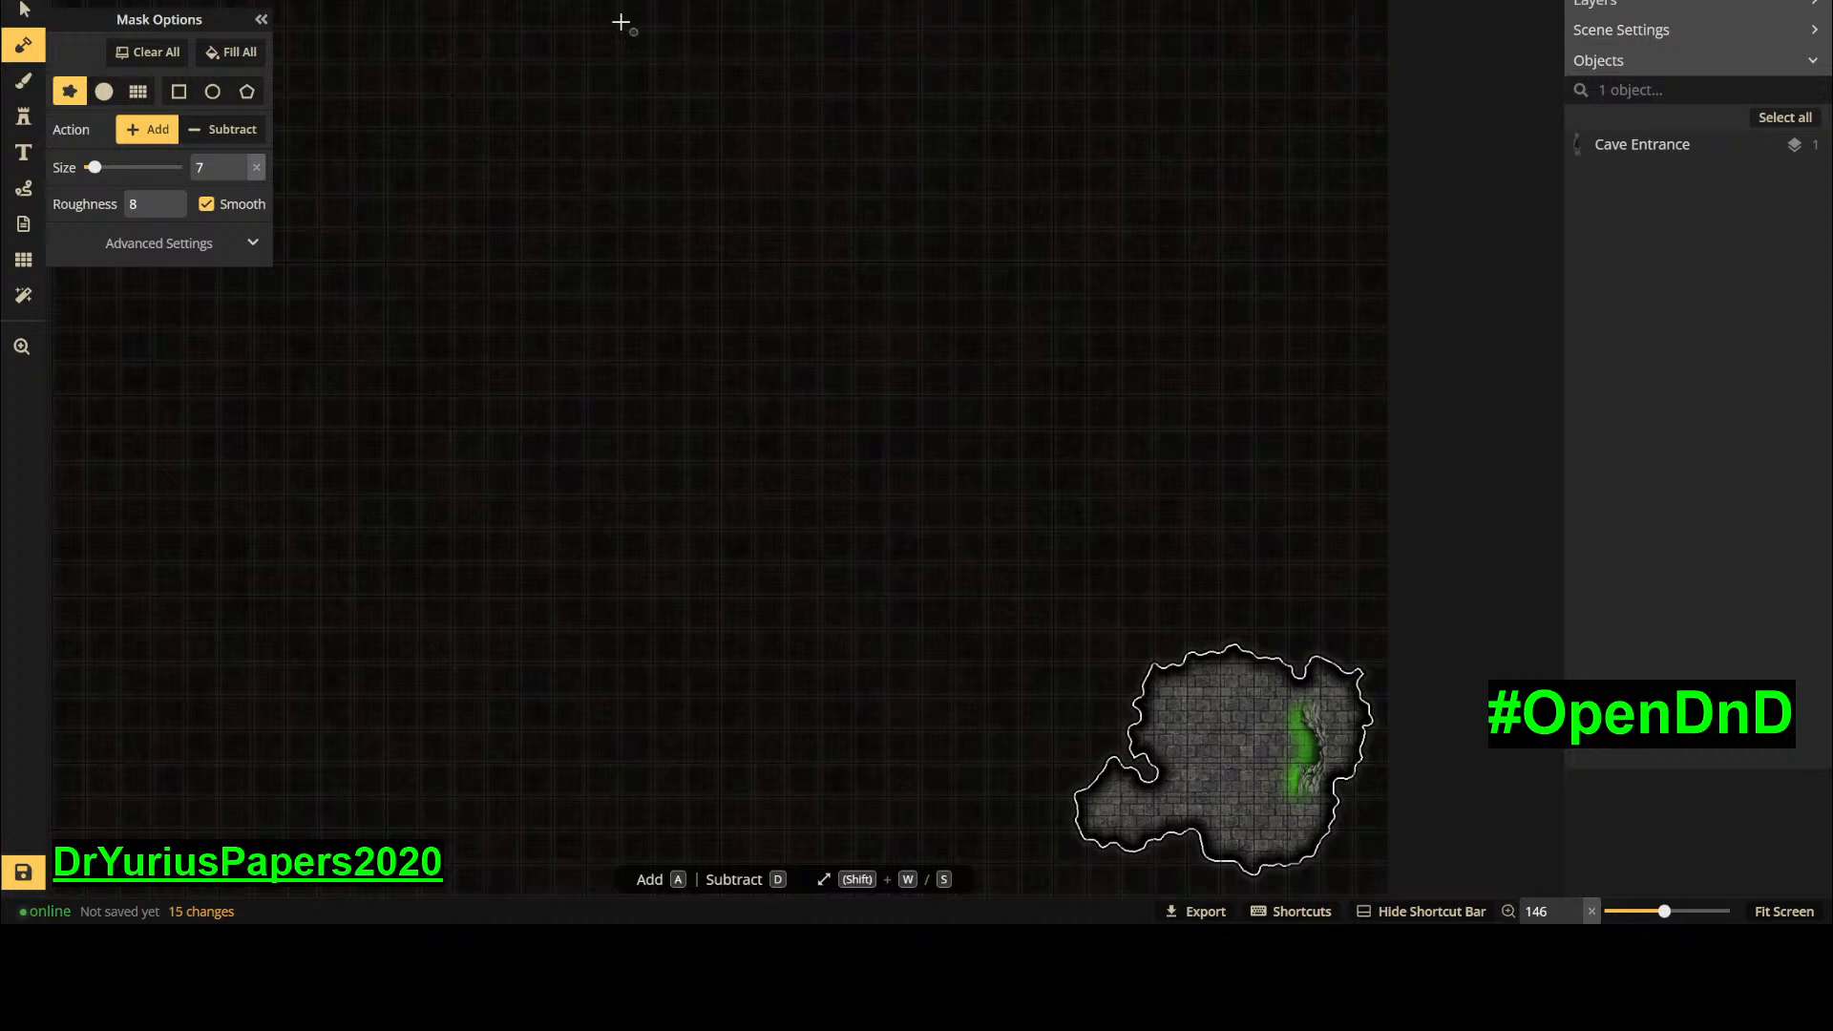
key(d)
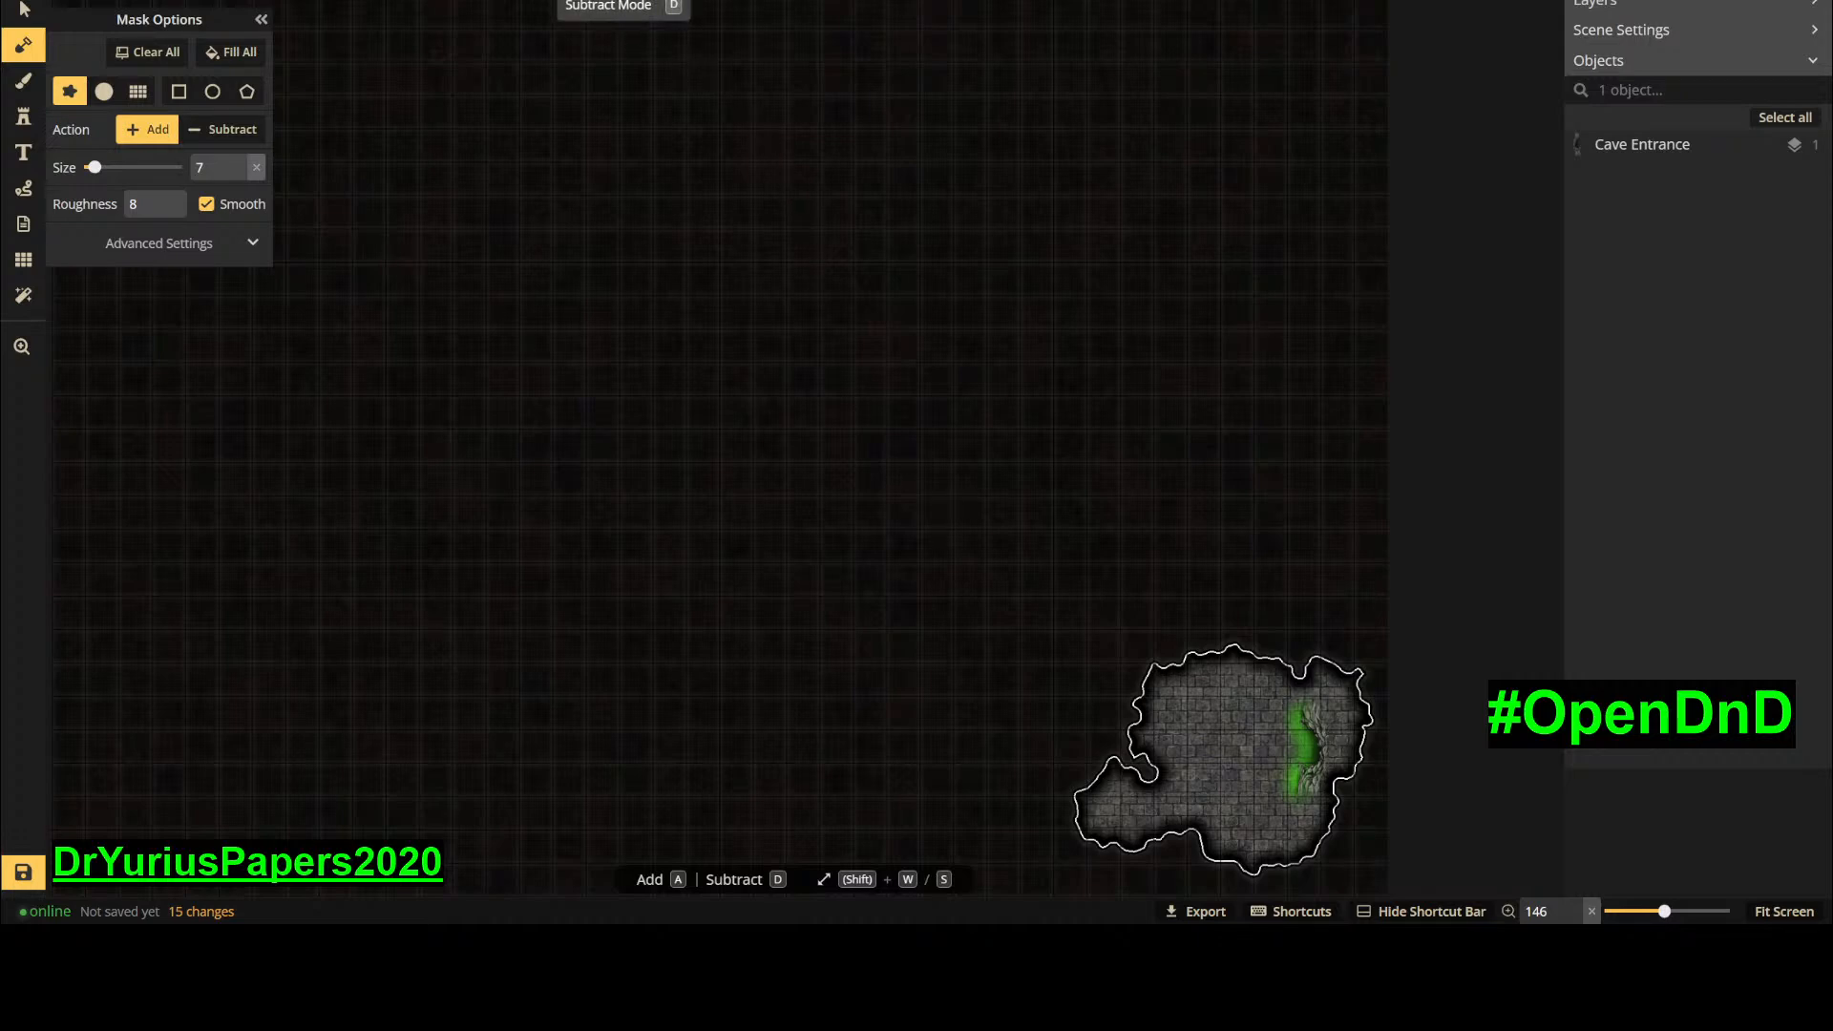
mouse_move(1136, 720)
mouse_down()
mouse_move(1157, 641)
mouse_move(1169, 661)
mouse_move(1227, 648)
mouse_move(1195, 628)
mouse_move(1275, 655)
mouse_up()
mouse_move(1153, 823)
mouse_down()
mouse_move(1197, 849)
mouse_move(1197, 833)
mouse_move(1072, 802)
mouse_up()
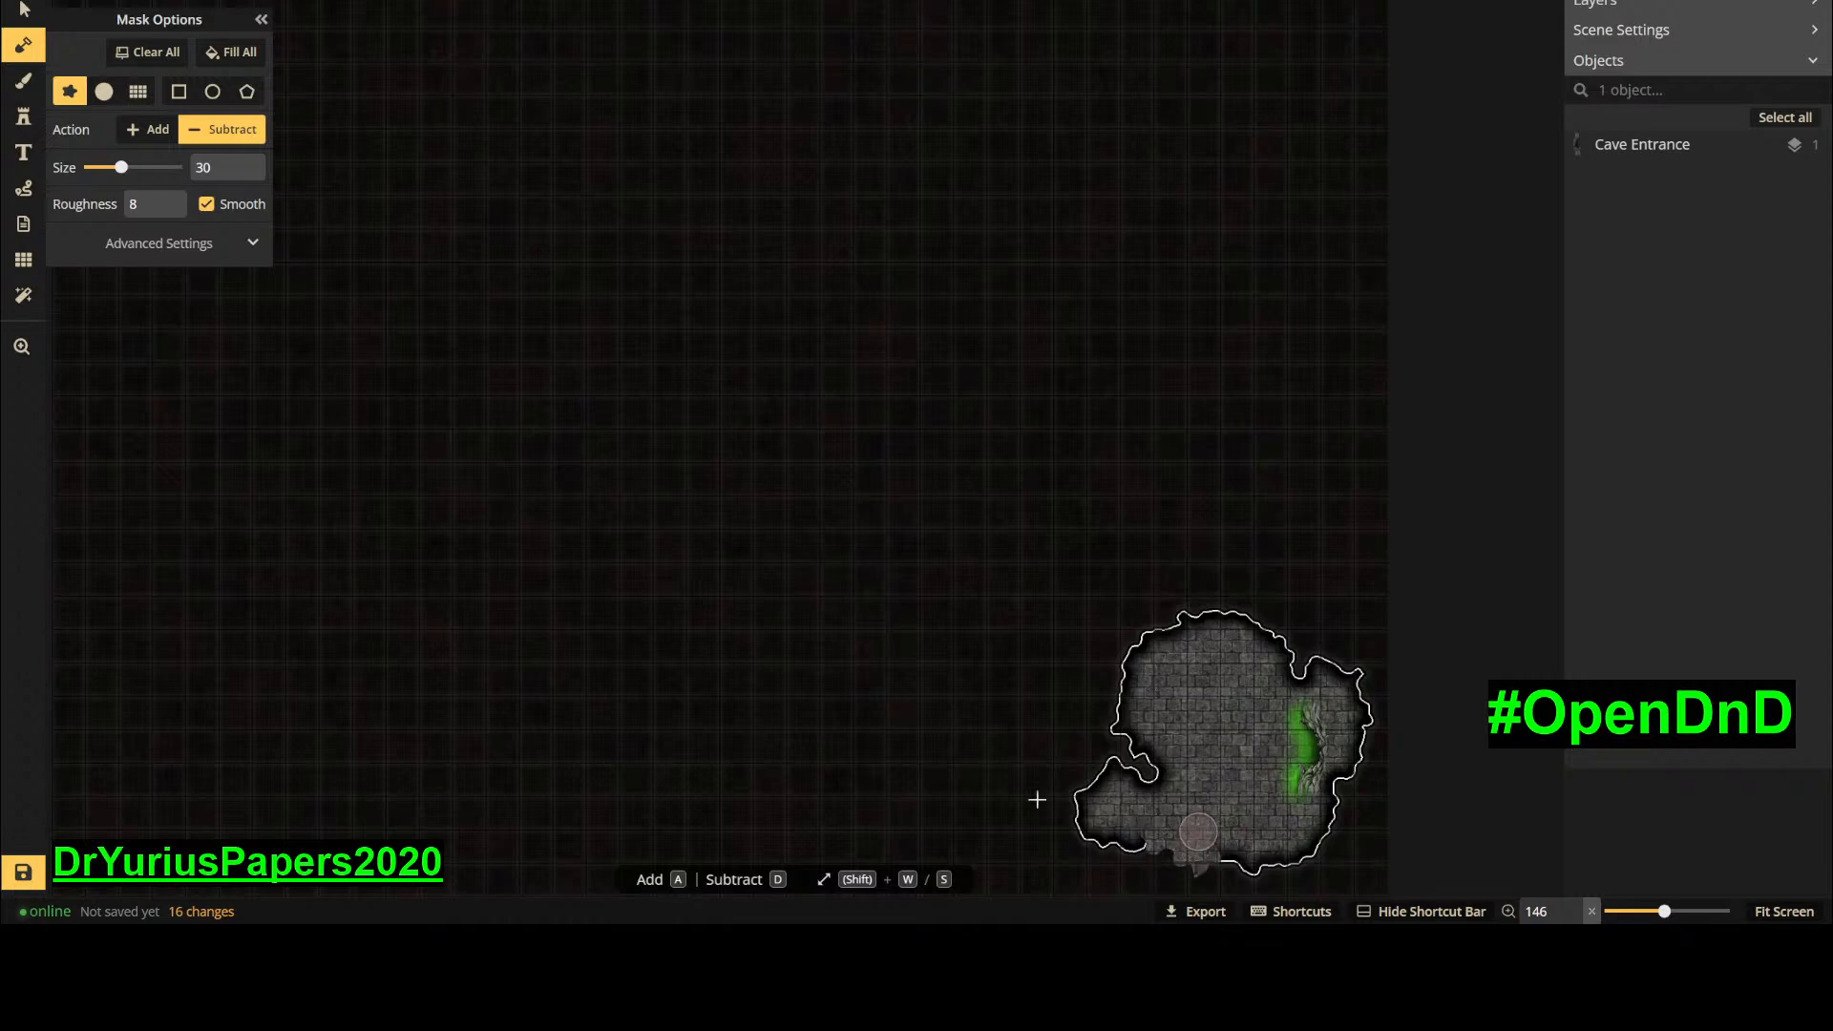
drag(1154, 851, 1159, 858)
click(1163, 859)
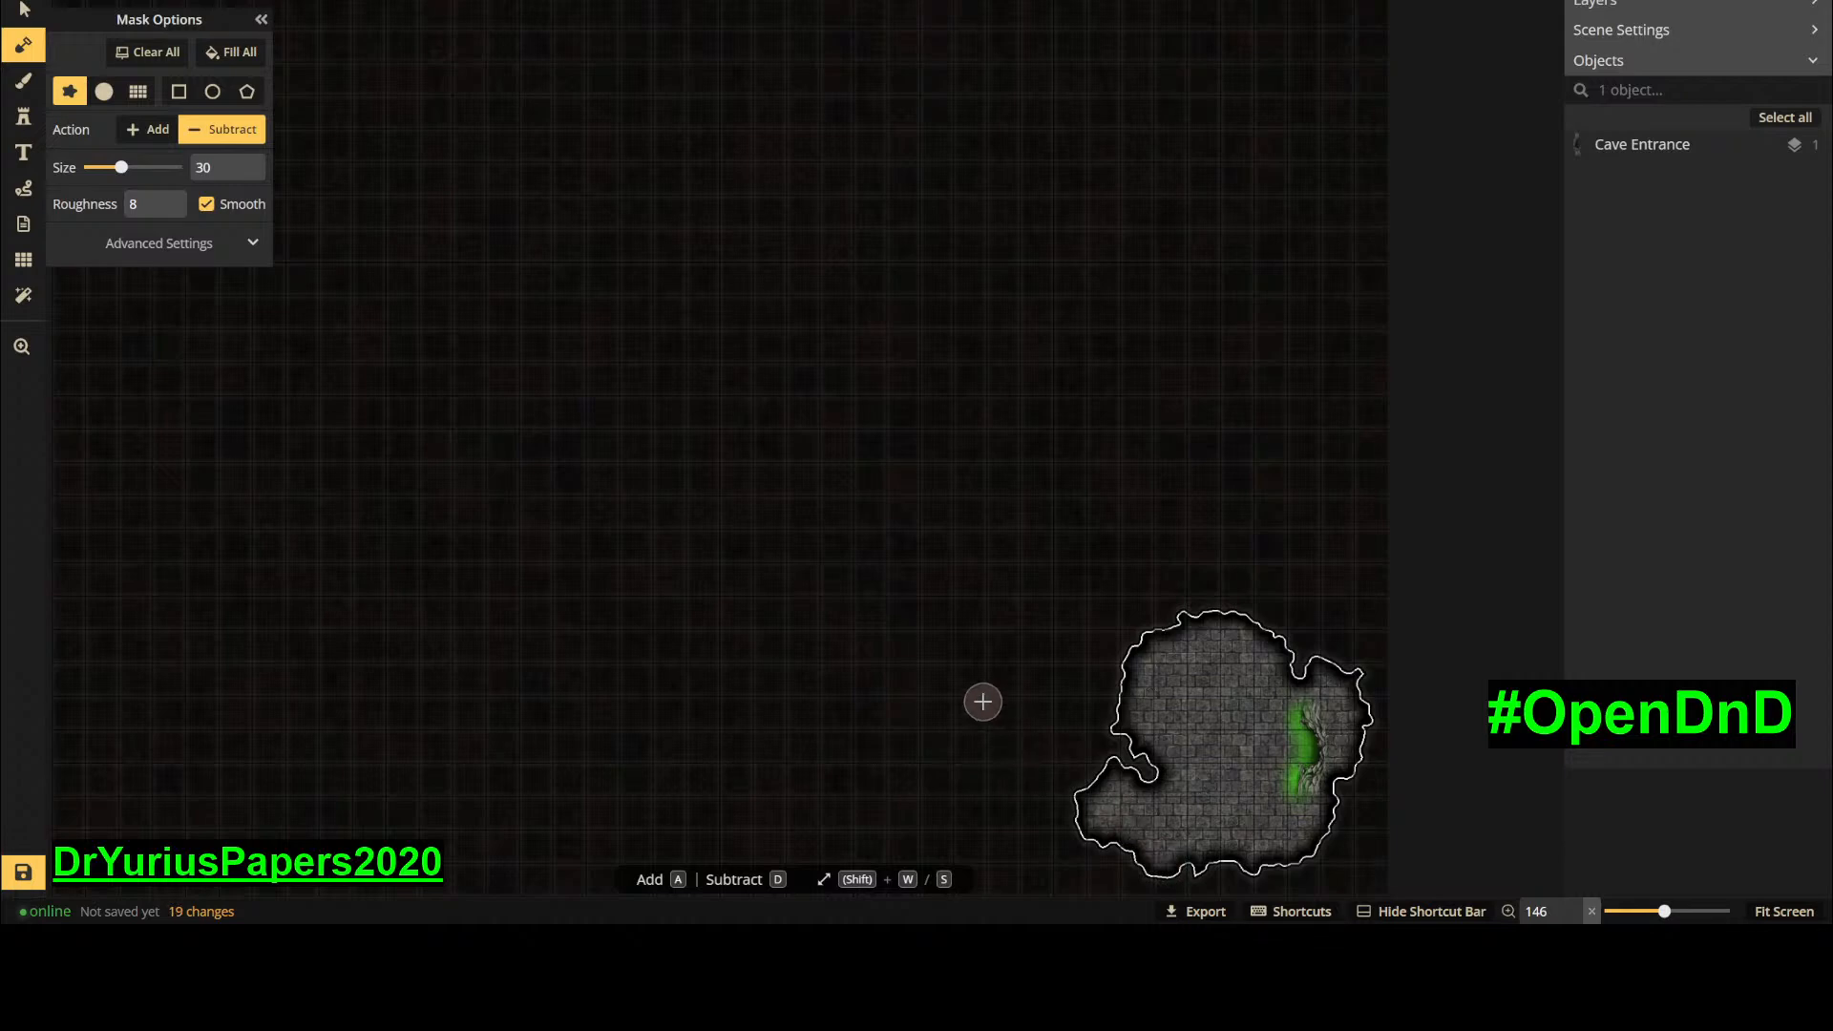
- Extend a passage leftward from the cave's lower-left end and pinch it from above and below with size 7 added mask
drag(1080, 813, 1016, 792)
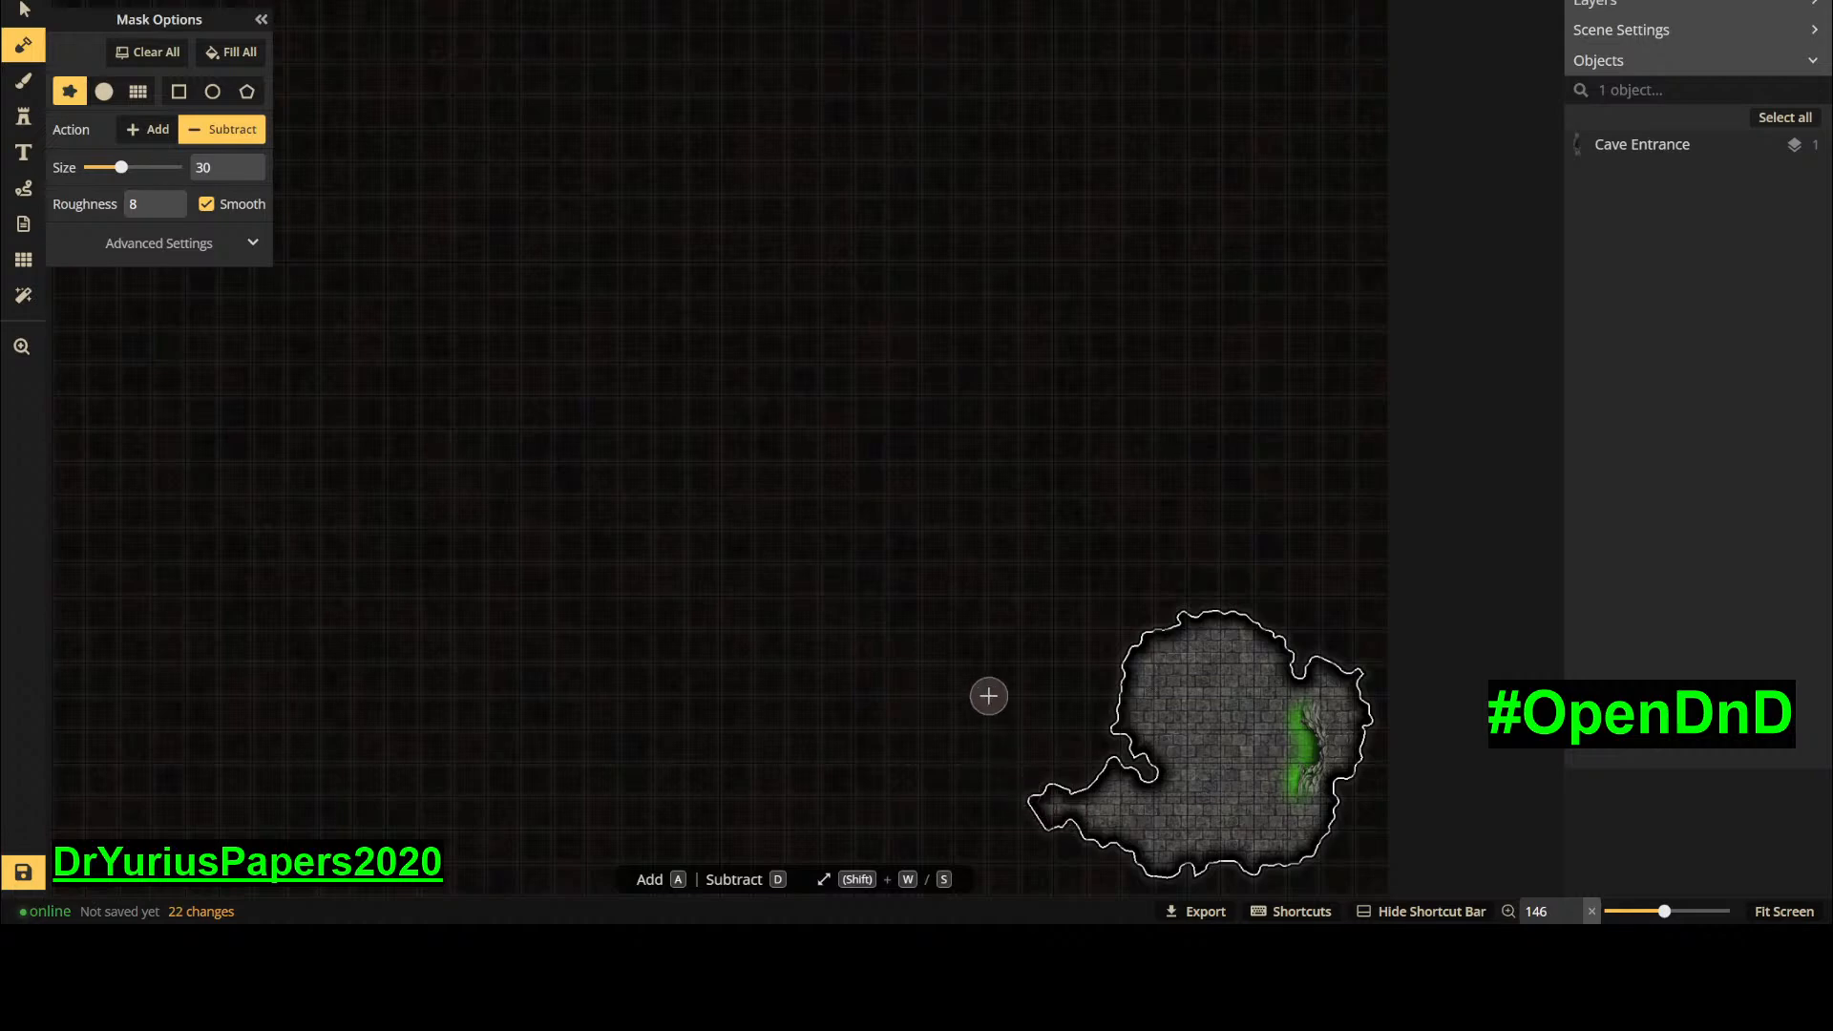
click(1073, 827)
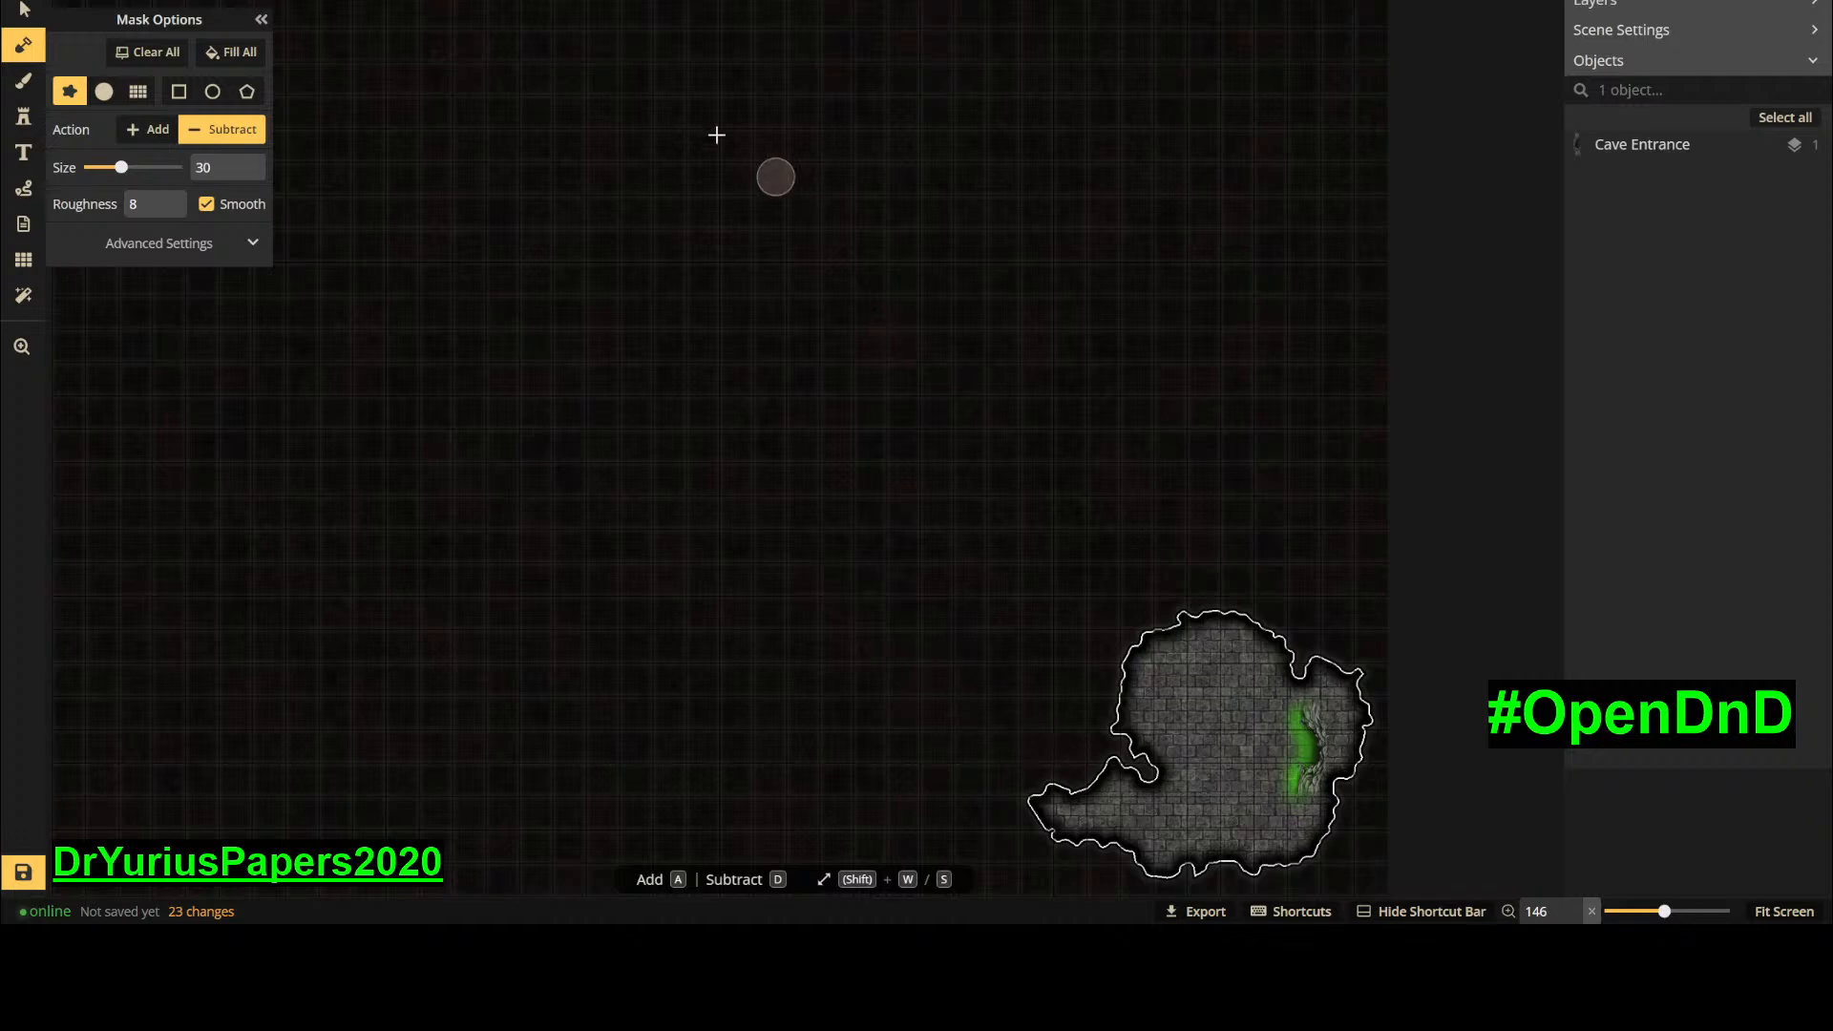
key(a)
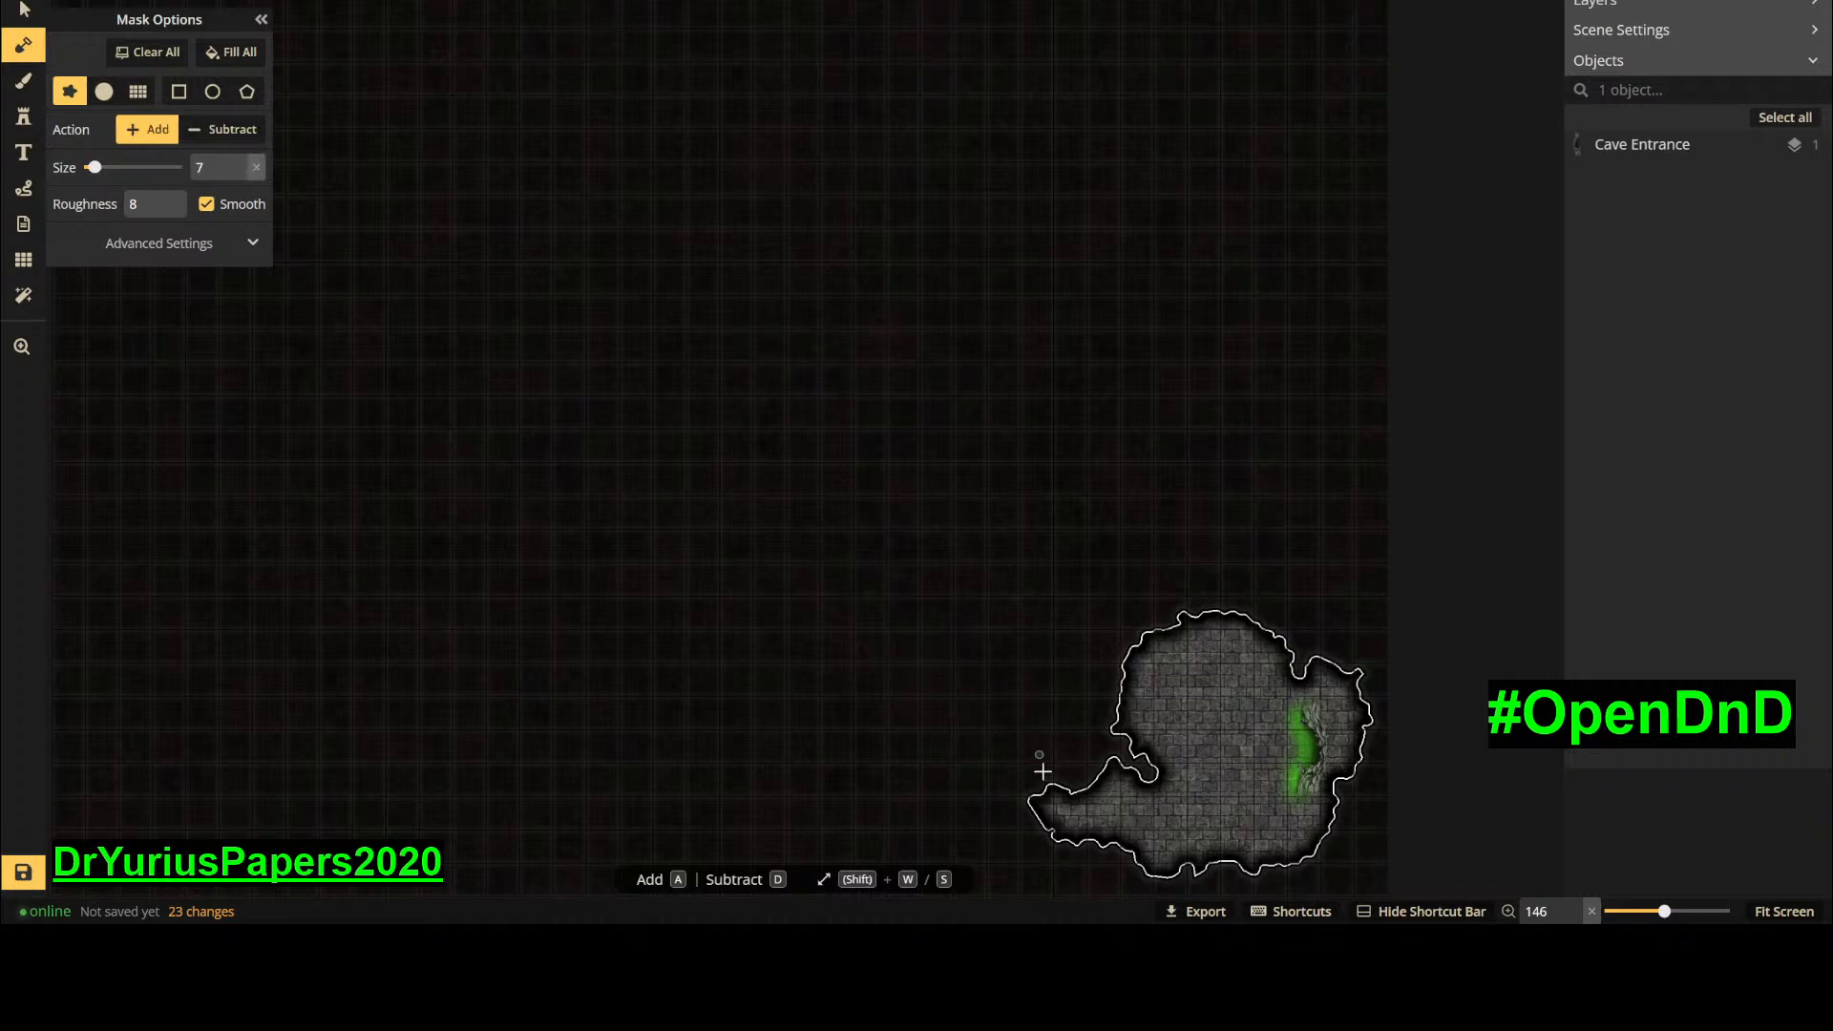
drag(1085, 793, 1079, 775)
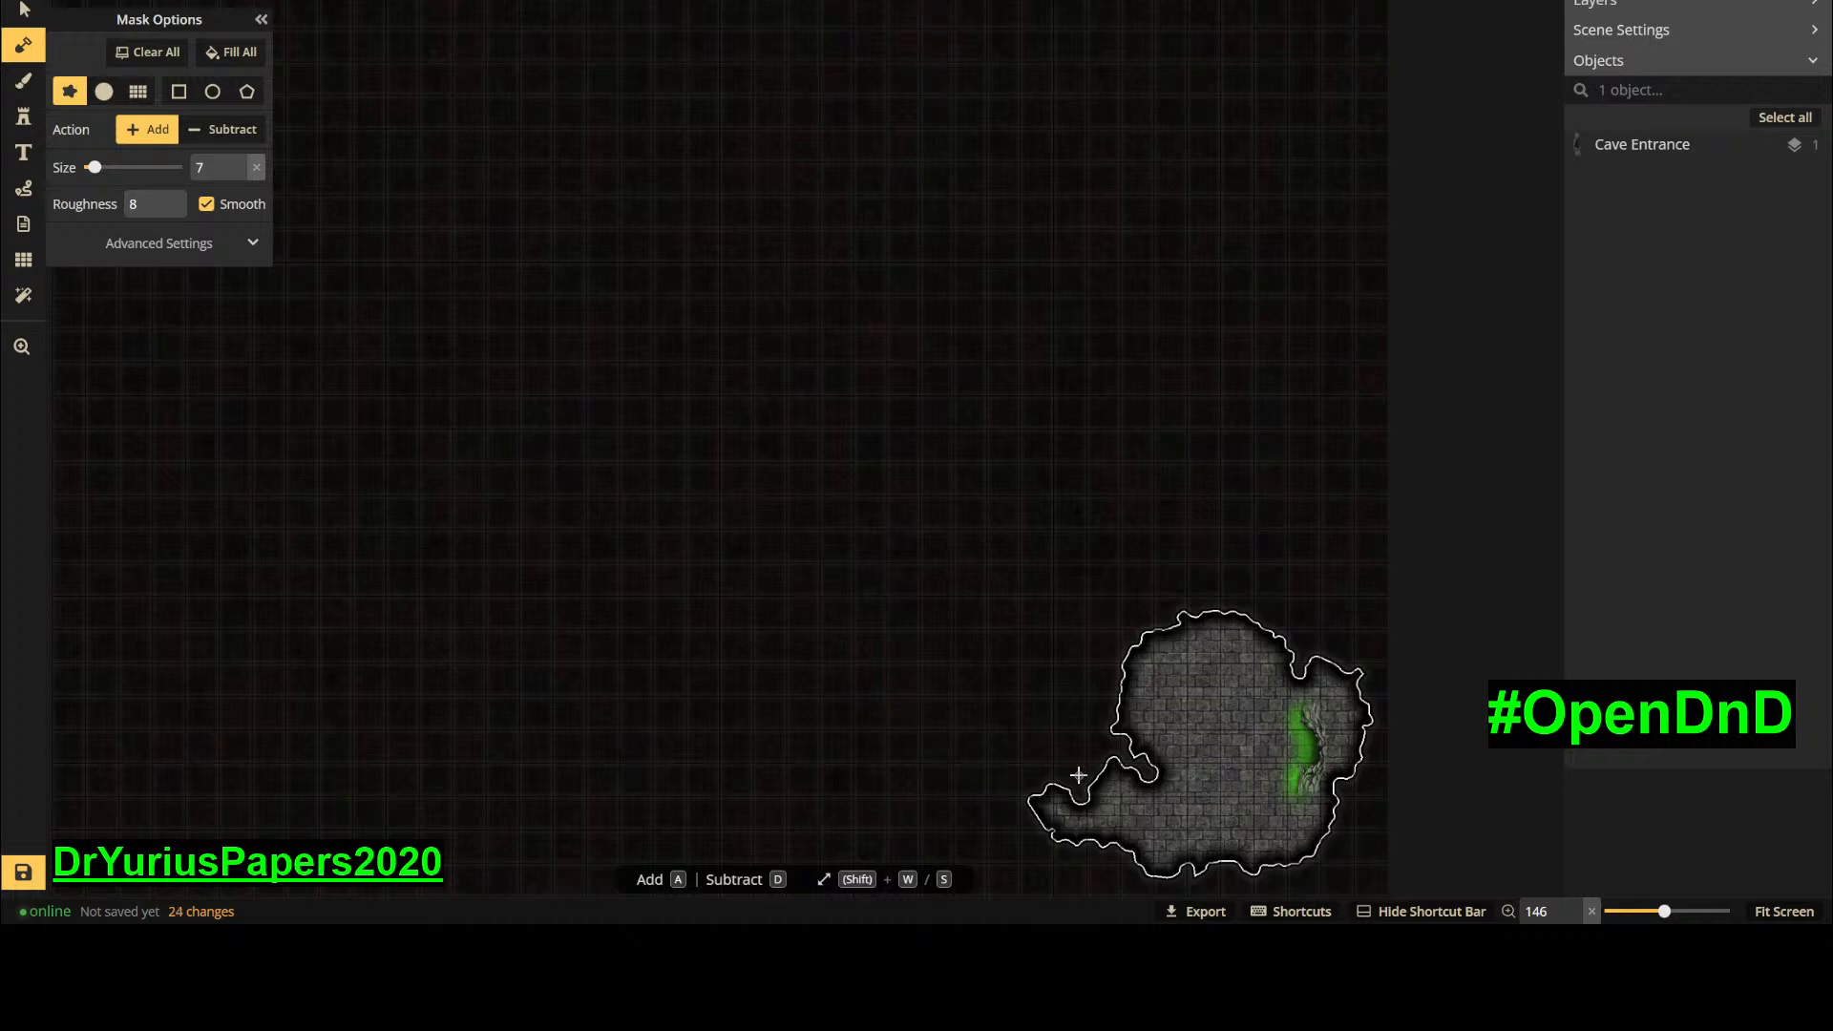
click(1086, 839)
- Carve a short downward branch off the lower-left passage with the size 30 subtract brush, and narrow it with size 7 added mask
key(d)
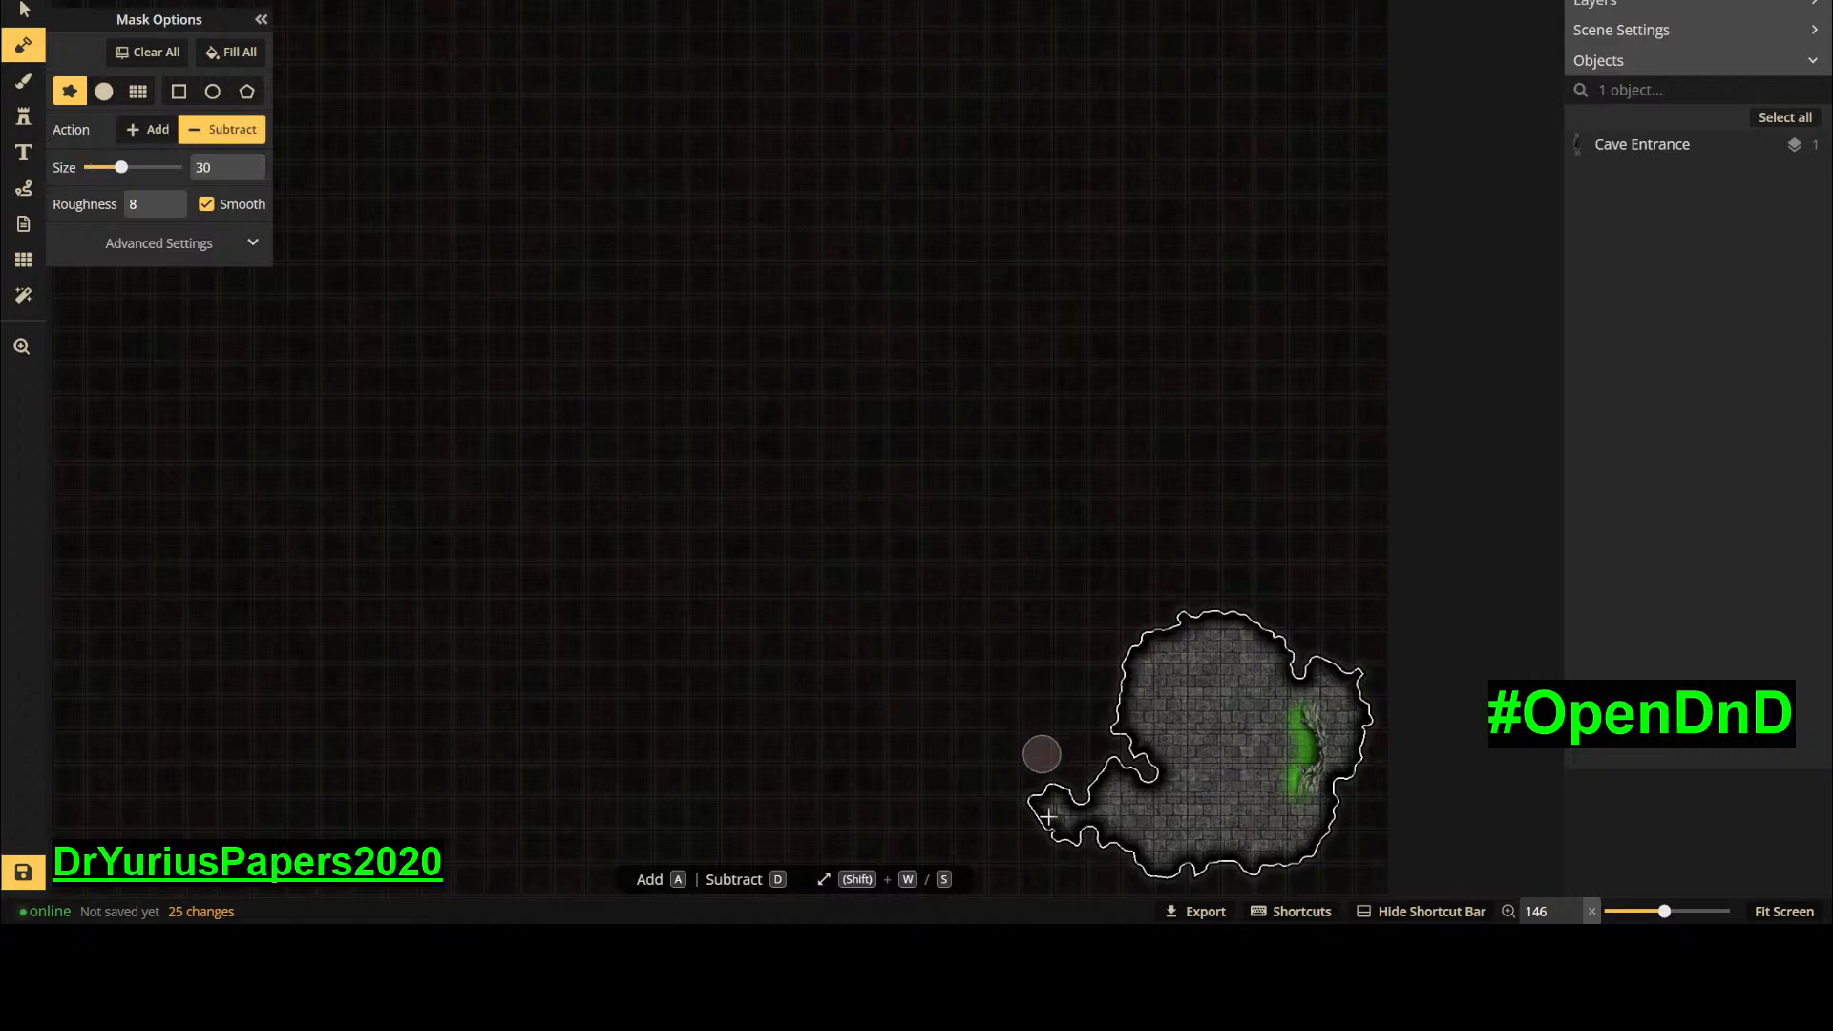
click(1082, 850)
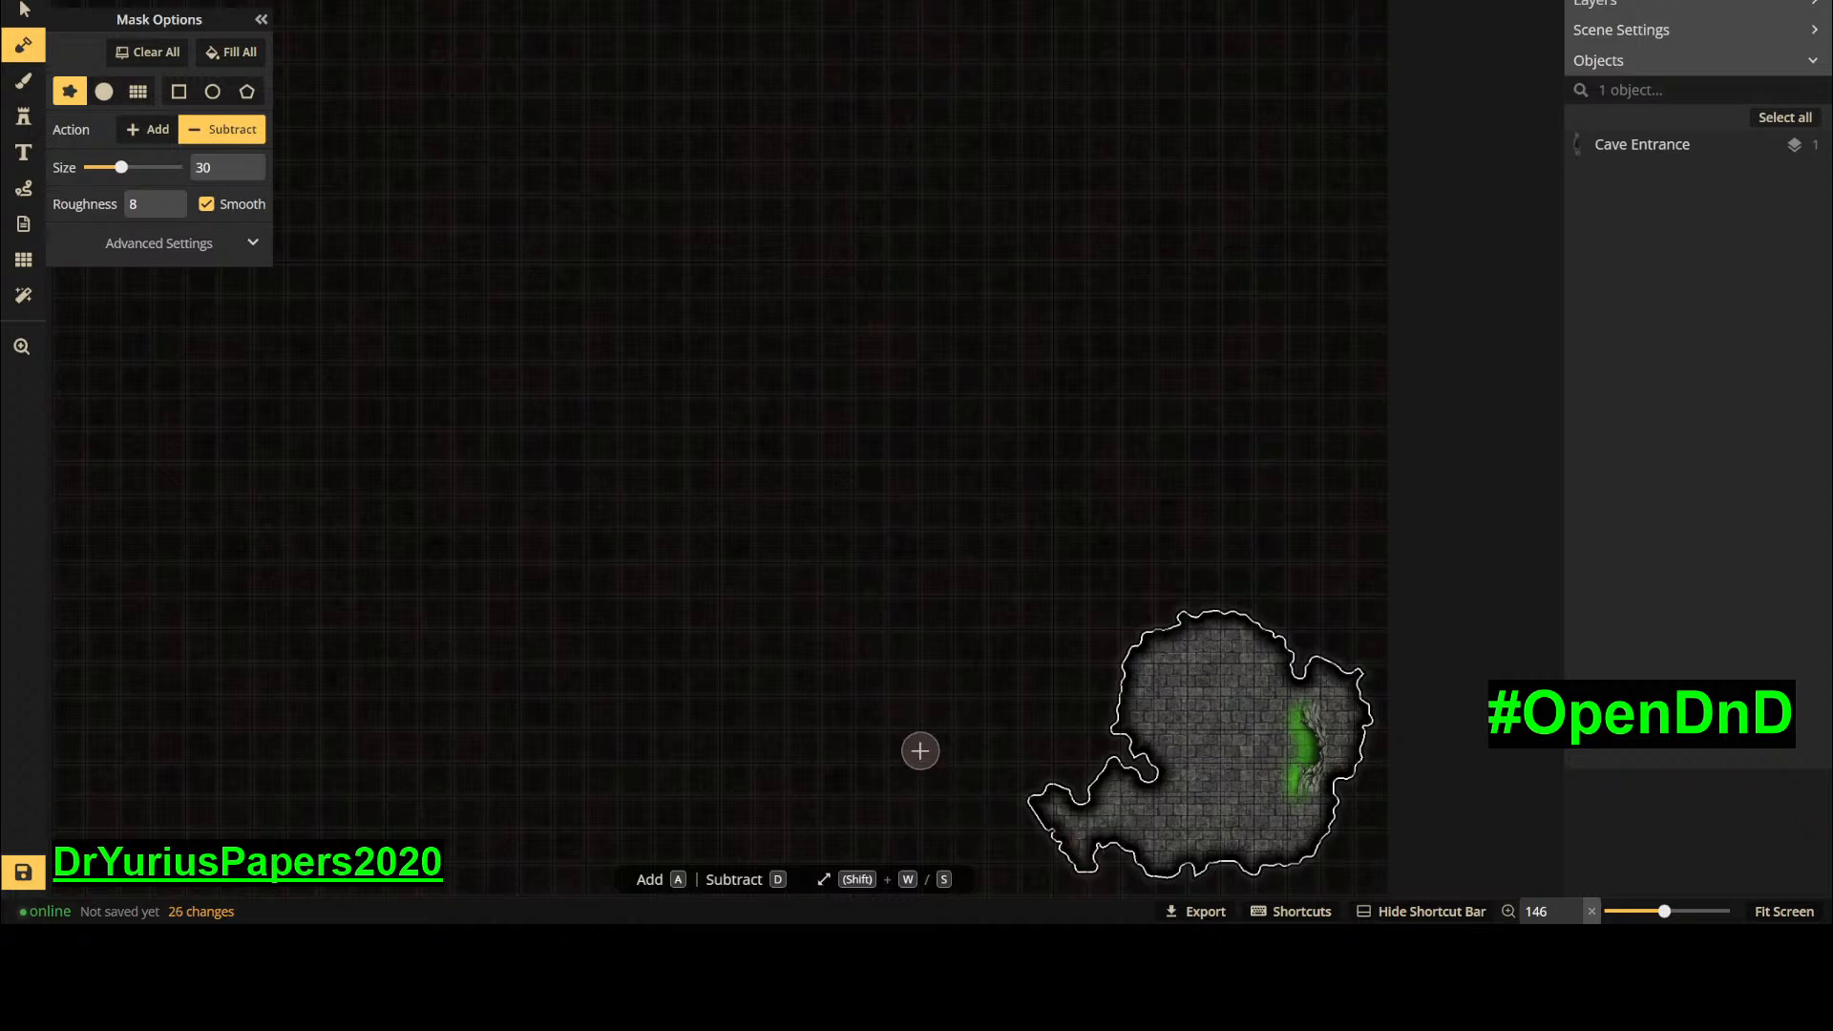
key(a)
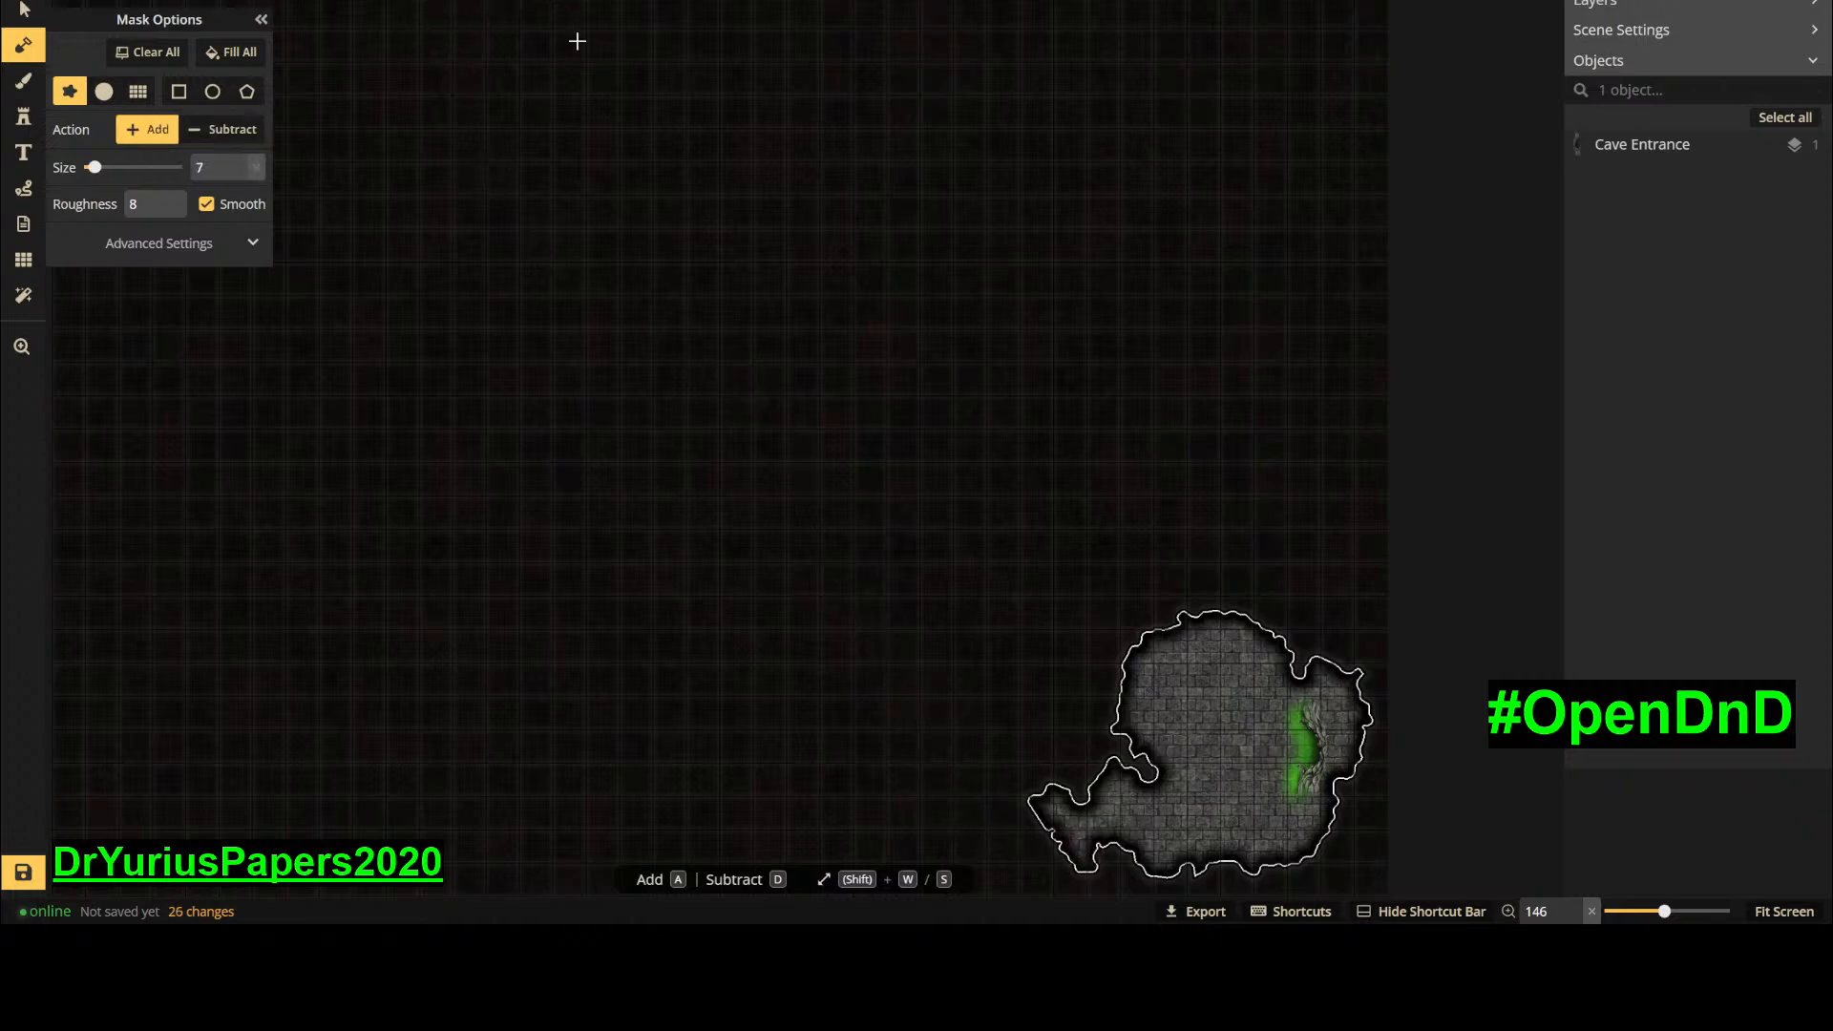
click(1086, 845)
click(1086, 839)
- Set the subtract brush size to 12 and trim the added mask bump at the mouth of the downward branch
key(d)
key(shift+w)
key(shift+w)
key(shift+w)
key(shift+s)
key(shift+s)
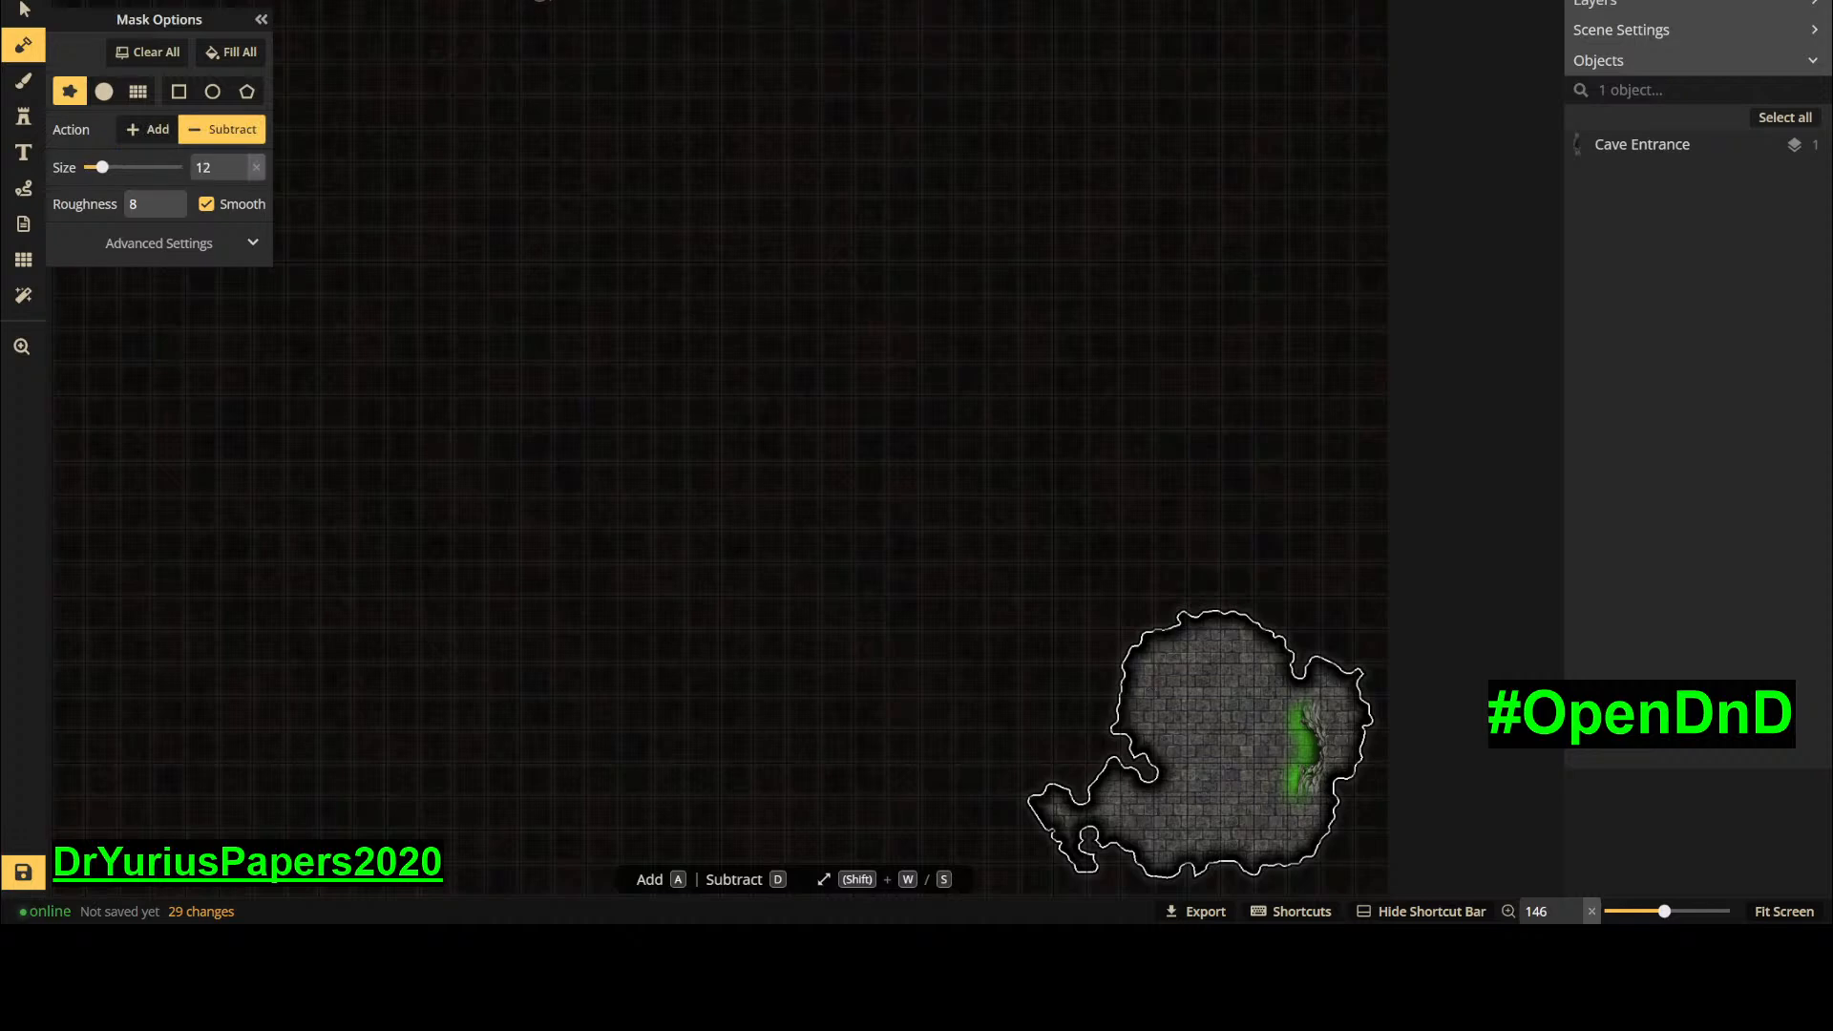
click(1089, 828)
click(1089, 827)
- Stamp a Beamless Stone Door at size 30, rotated 90 degrees, across the narrow neck of the cave's lower-left passage
click(24, 116)
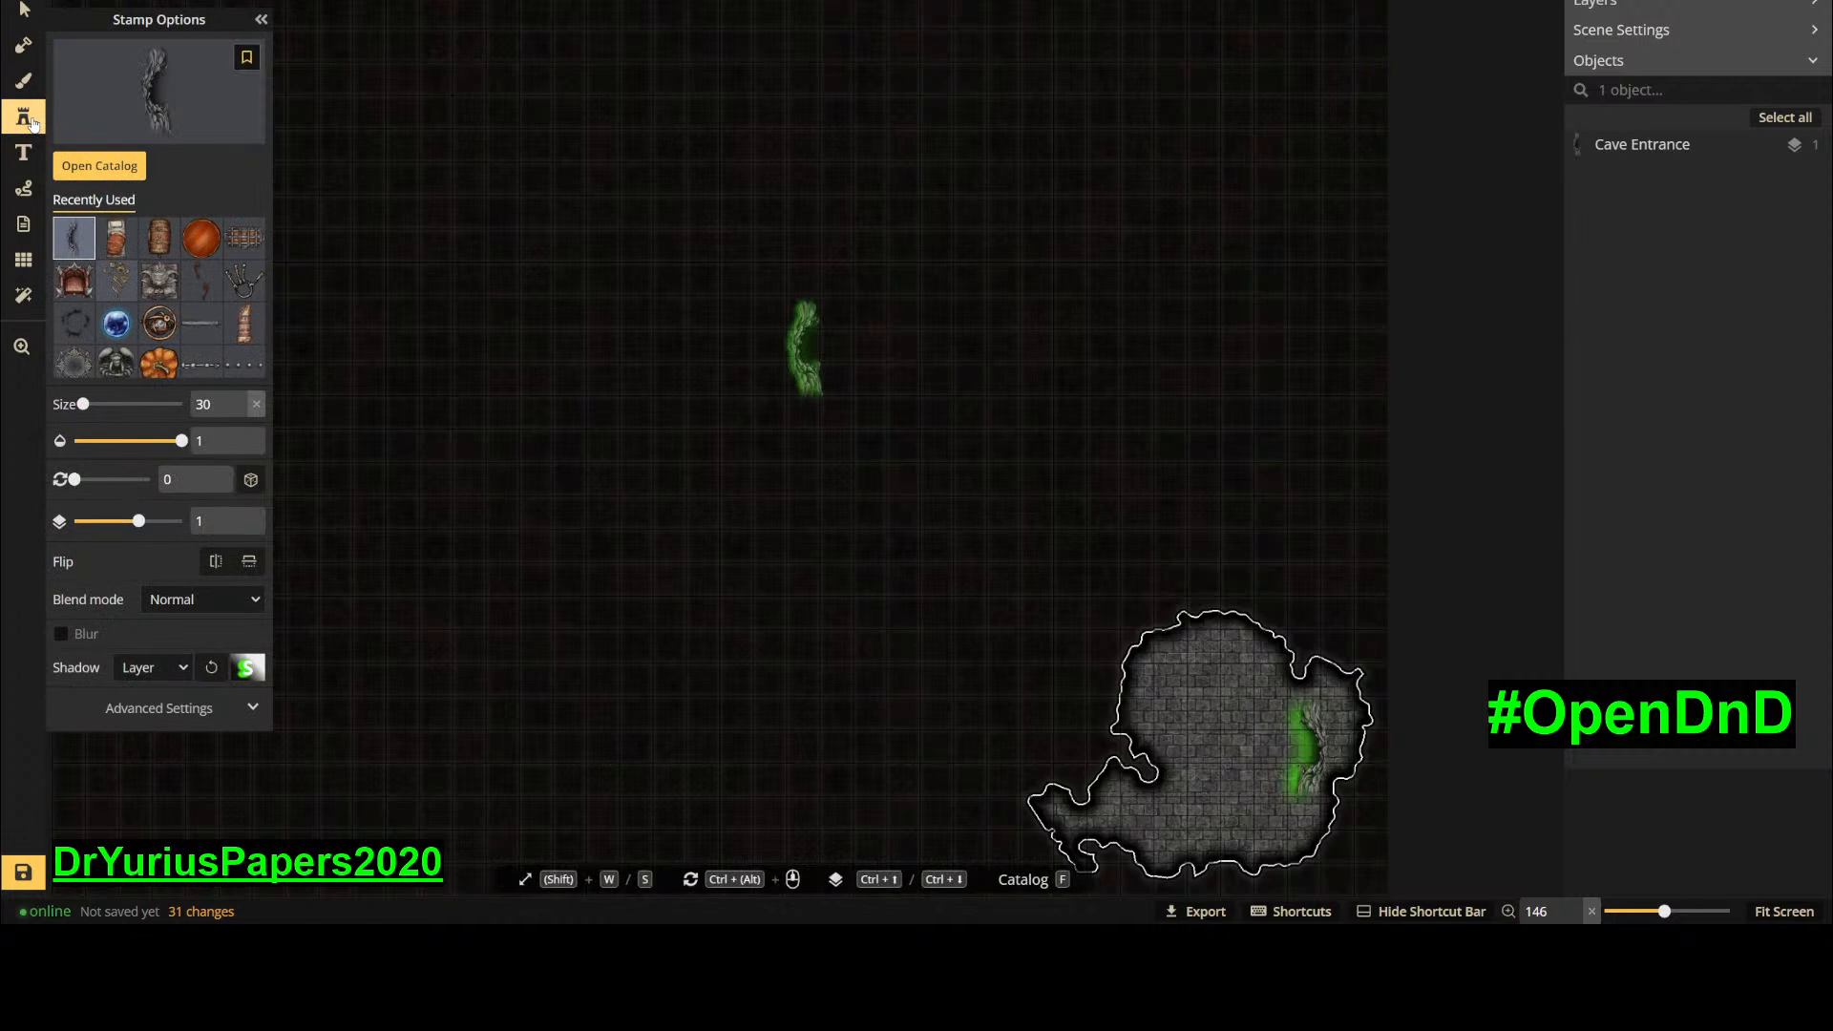
click(202, 330)
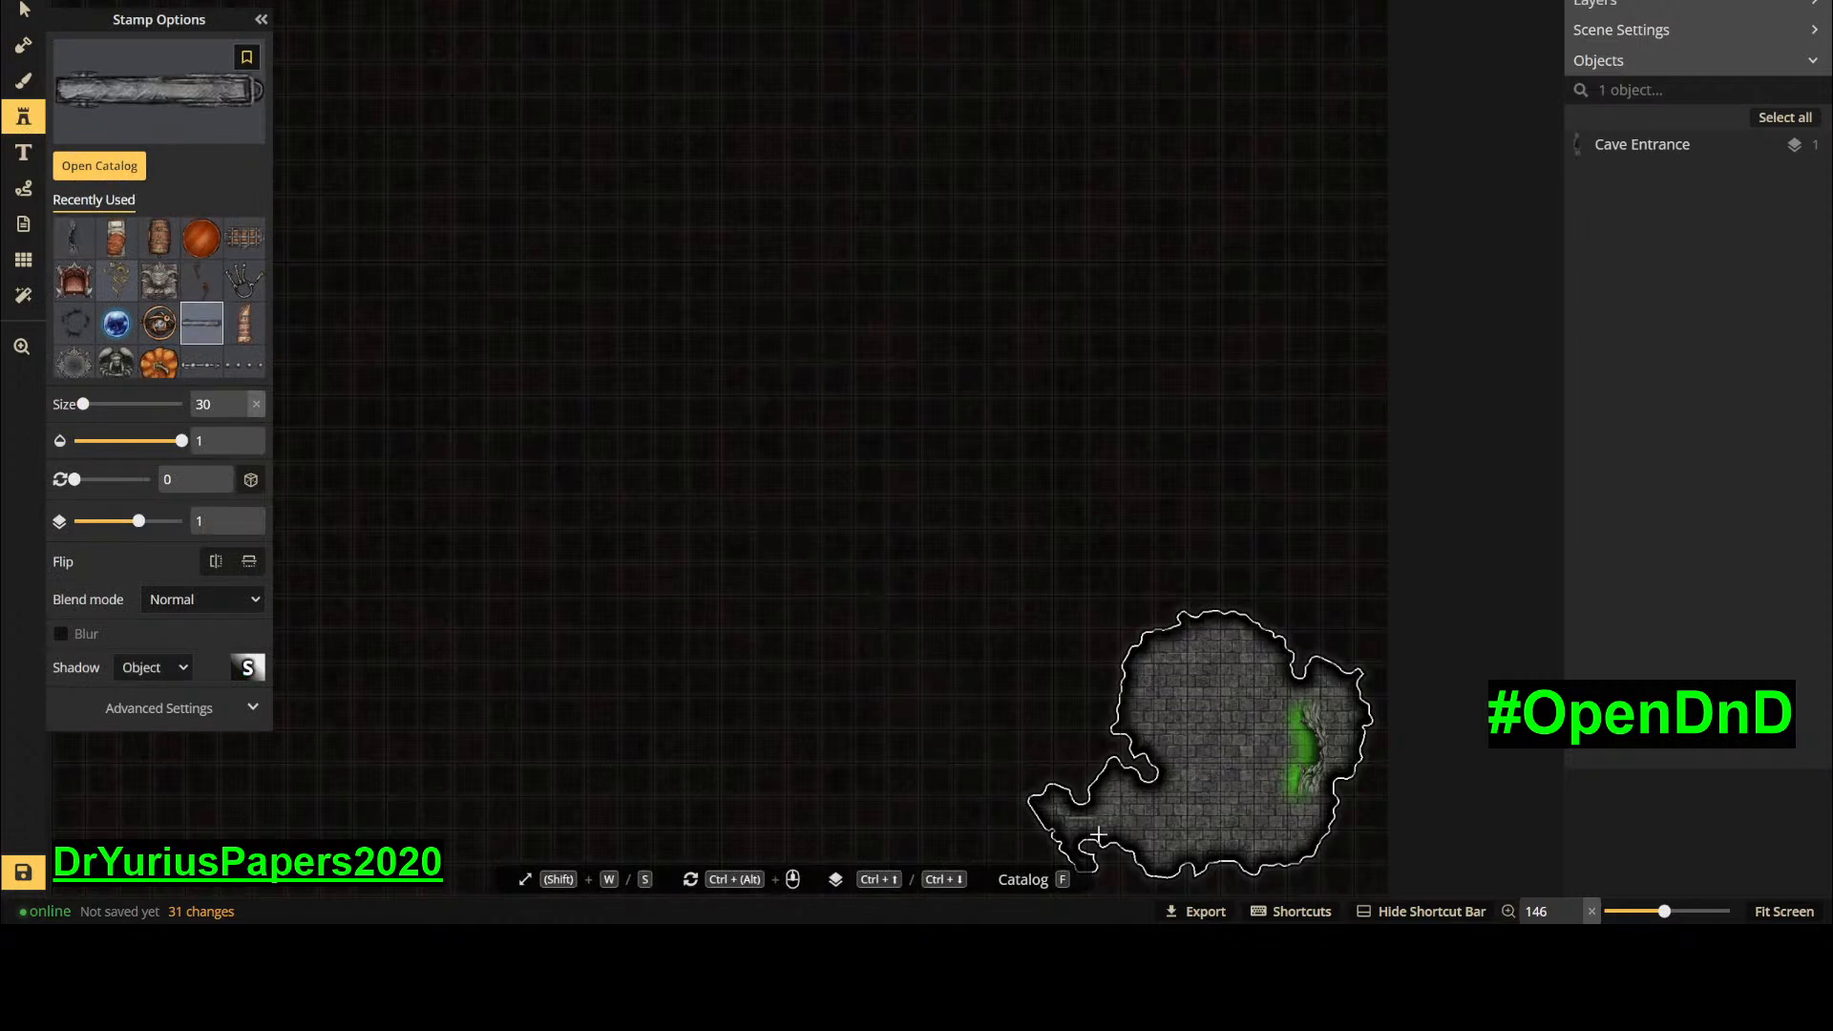
scroll(1098, 802, up, 4)
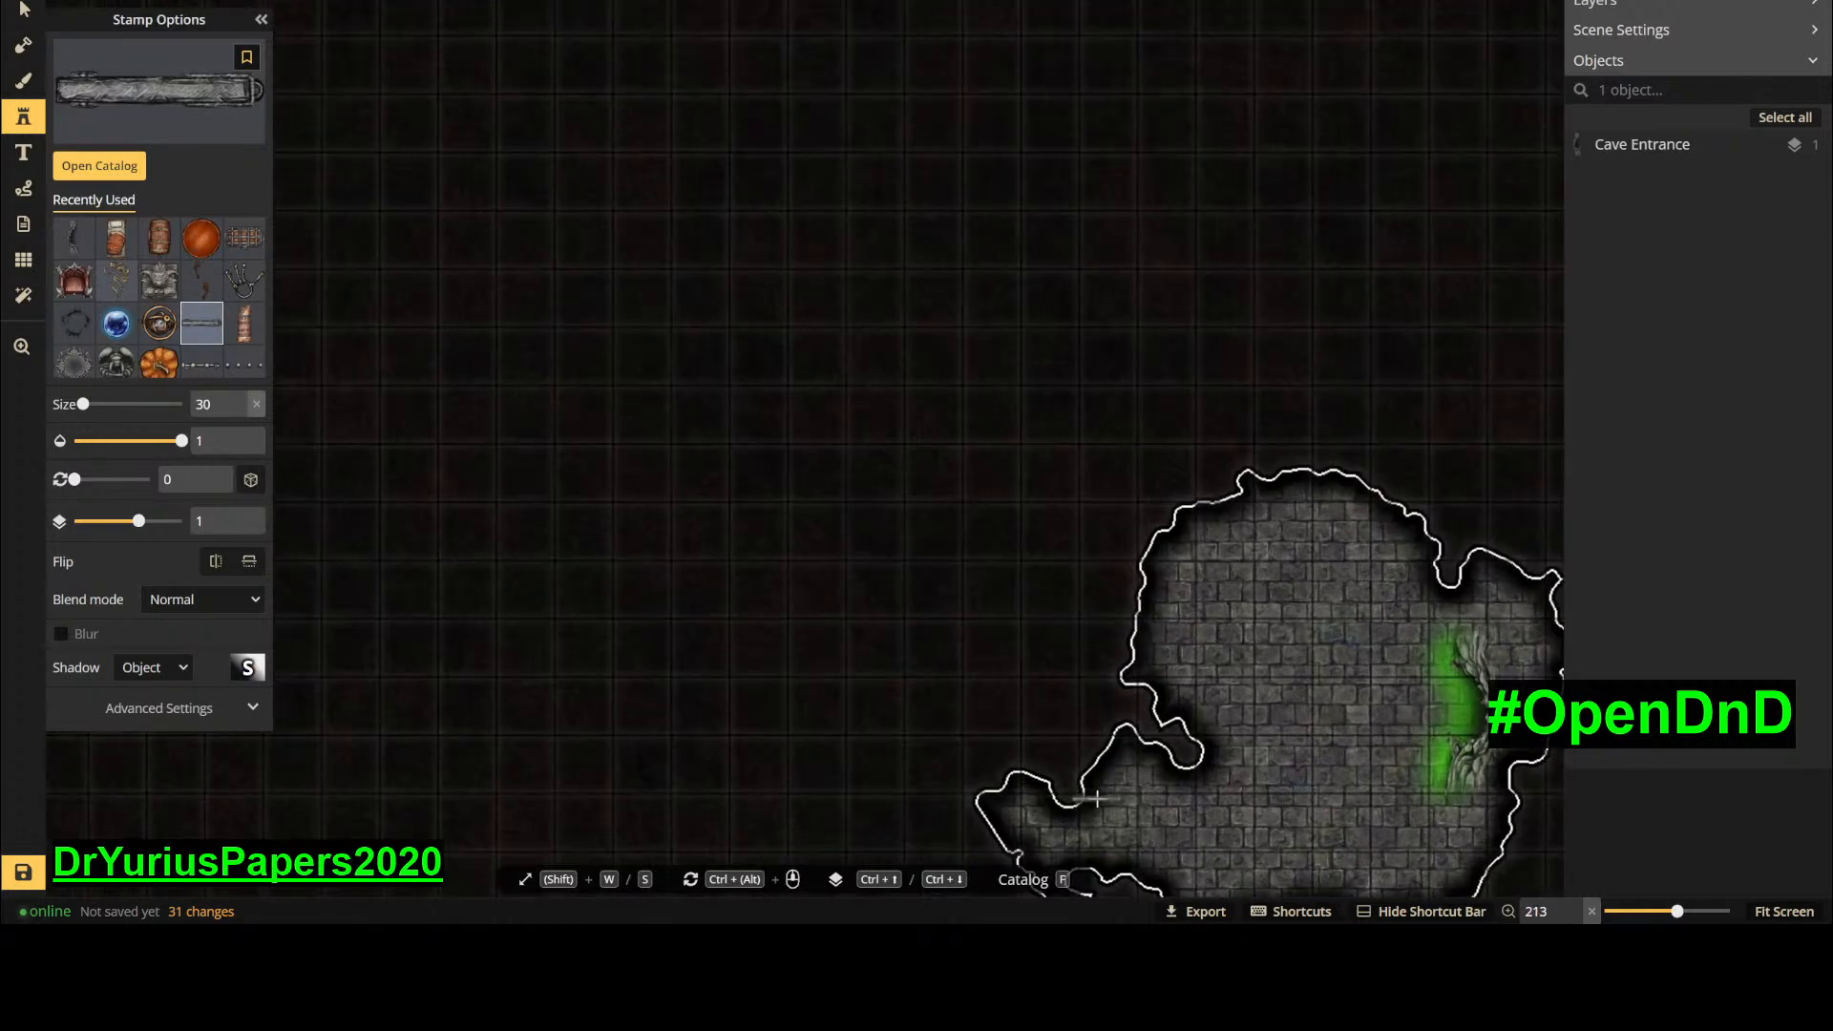
scroll(1097, 799, up, 2)
click(39, 350)
drag(845, 670, 745, 452)
scroll(942, 628, up, 2)
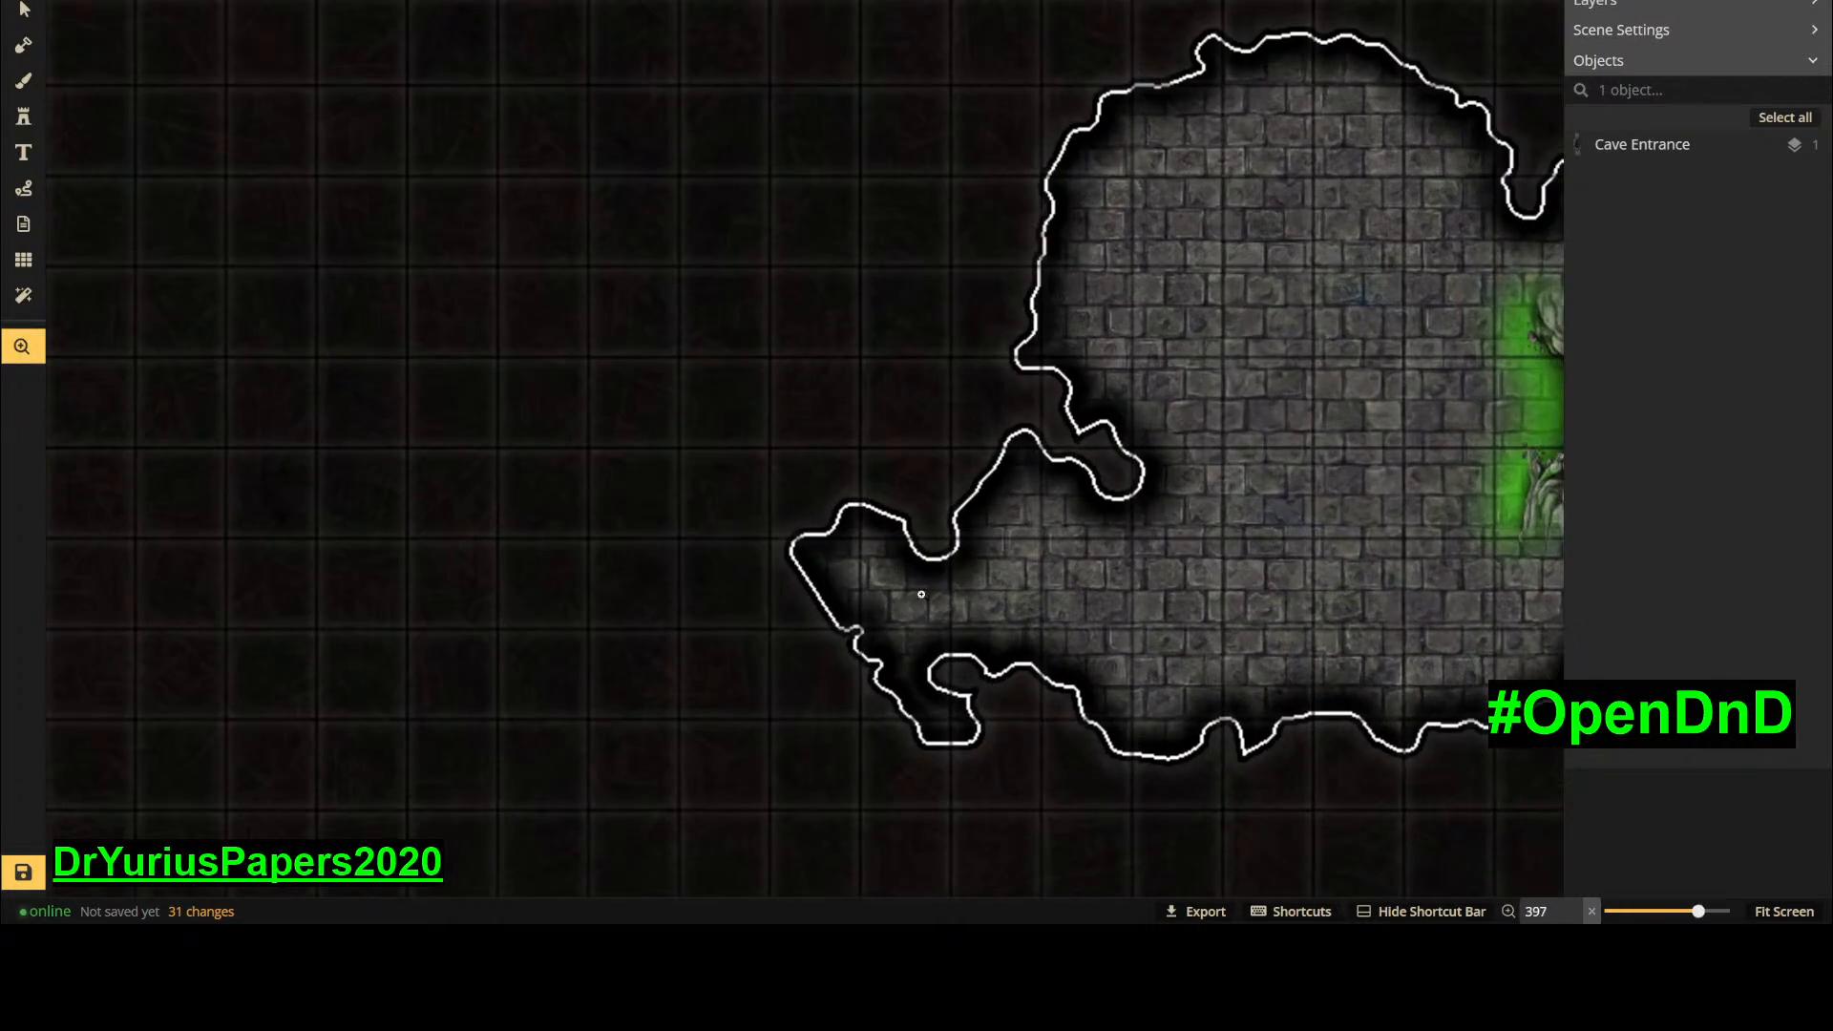
click(24, 117)
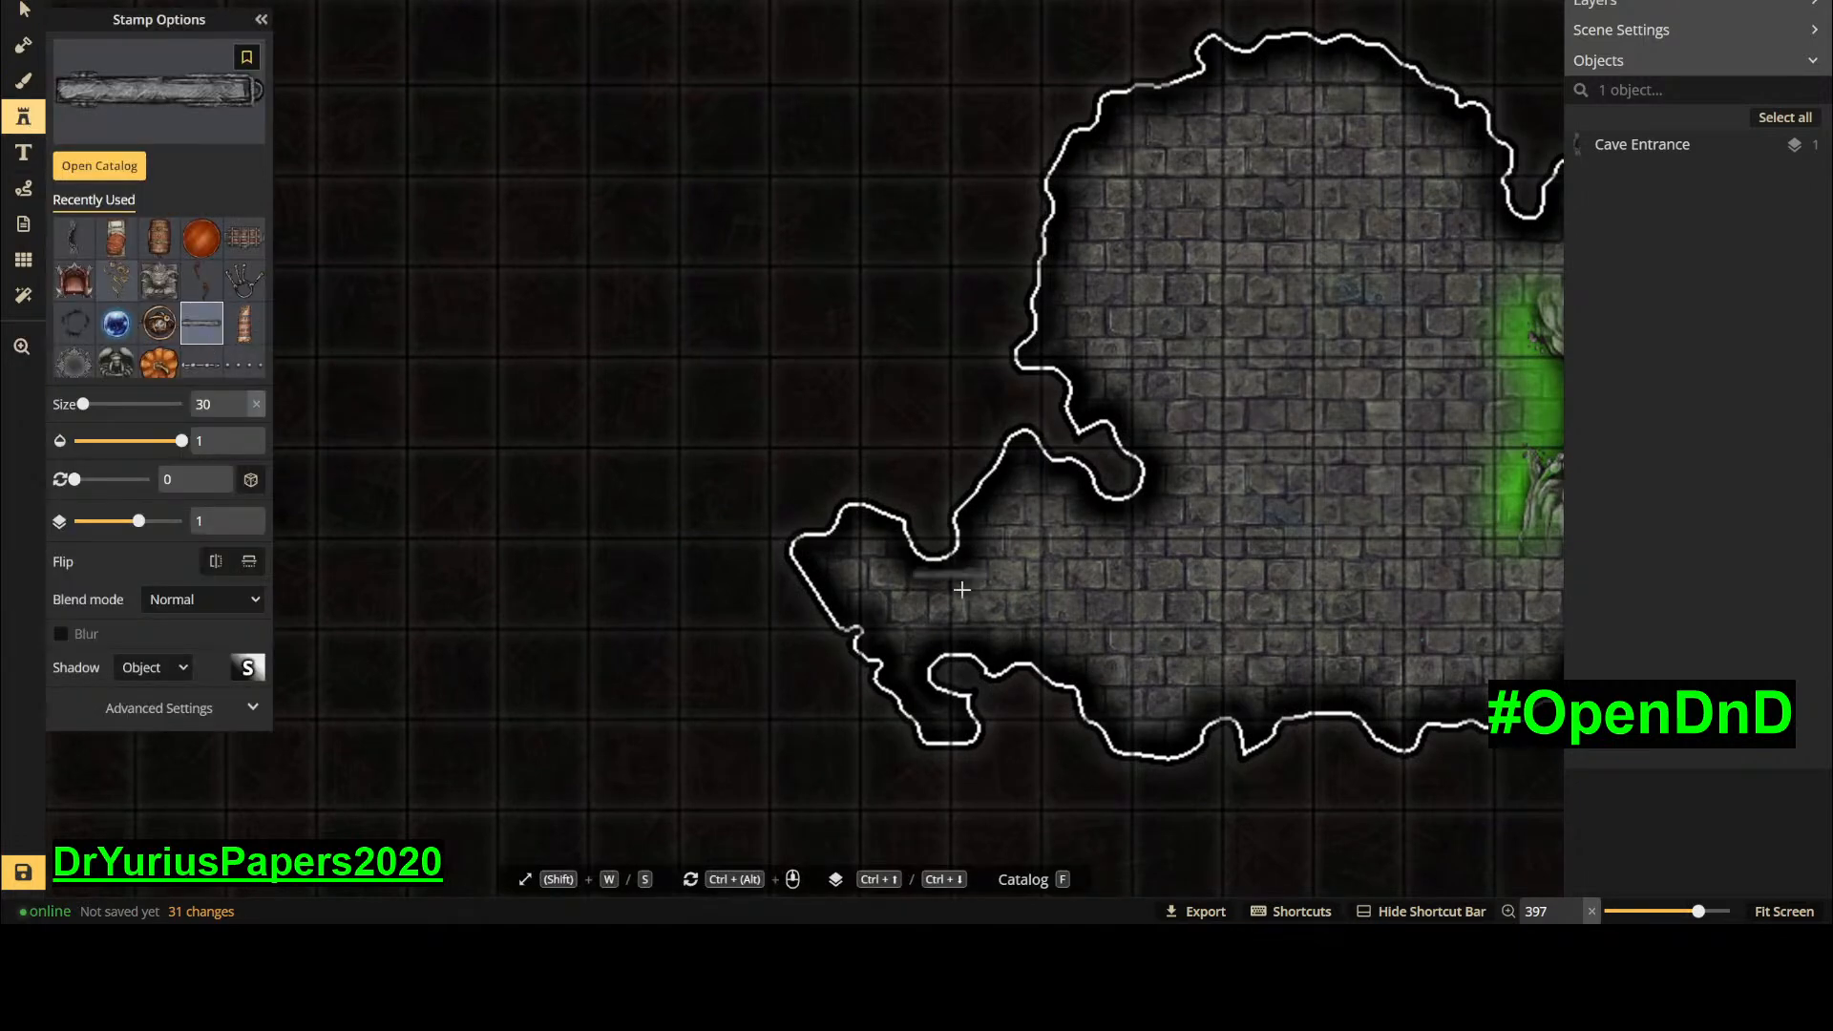
click(176, 480)
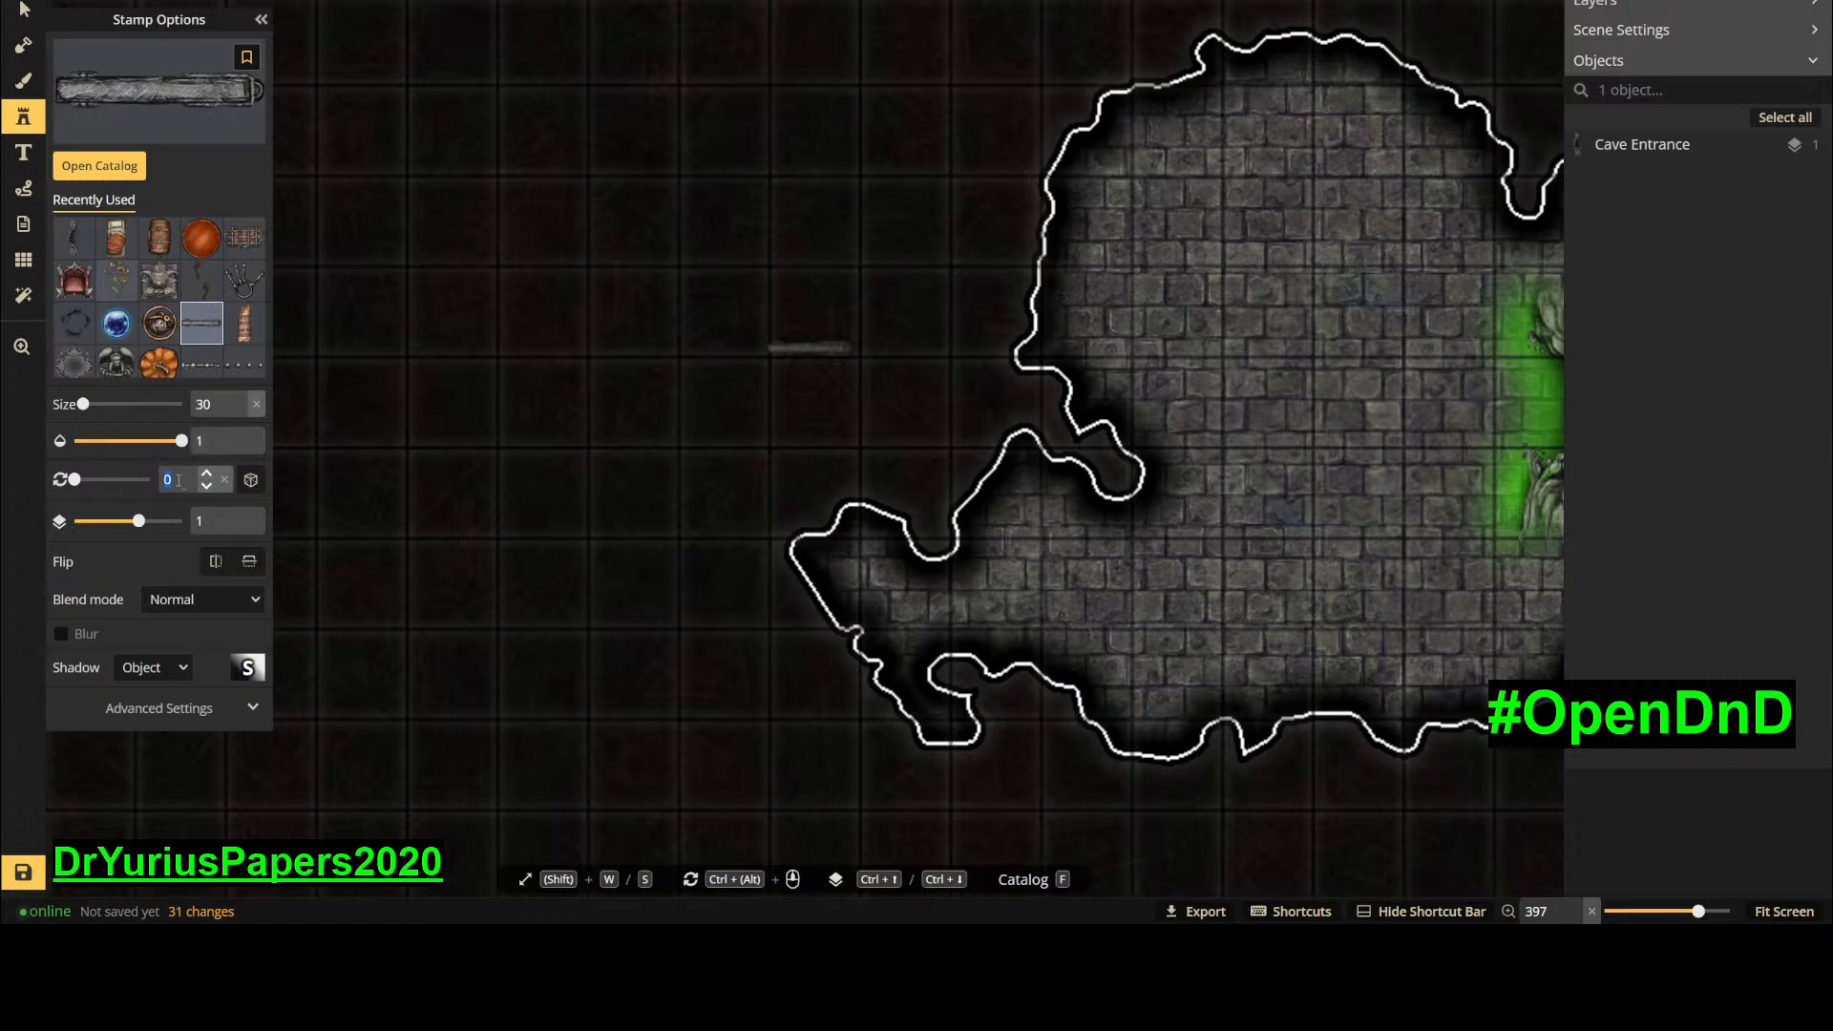
text(90)
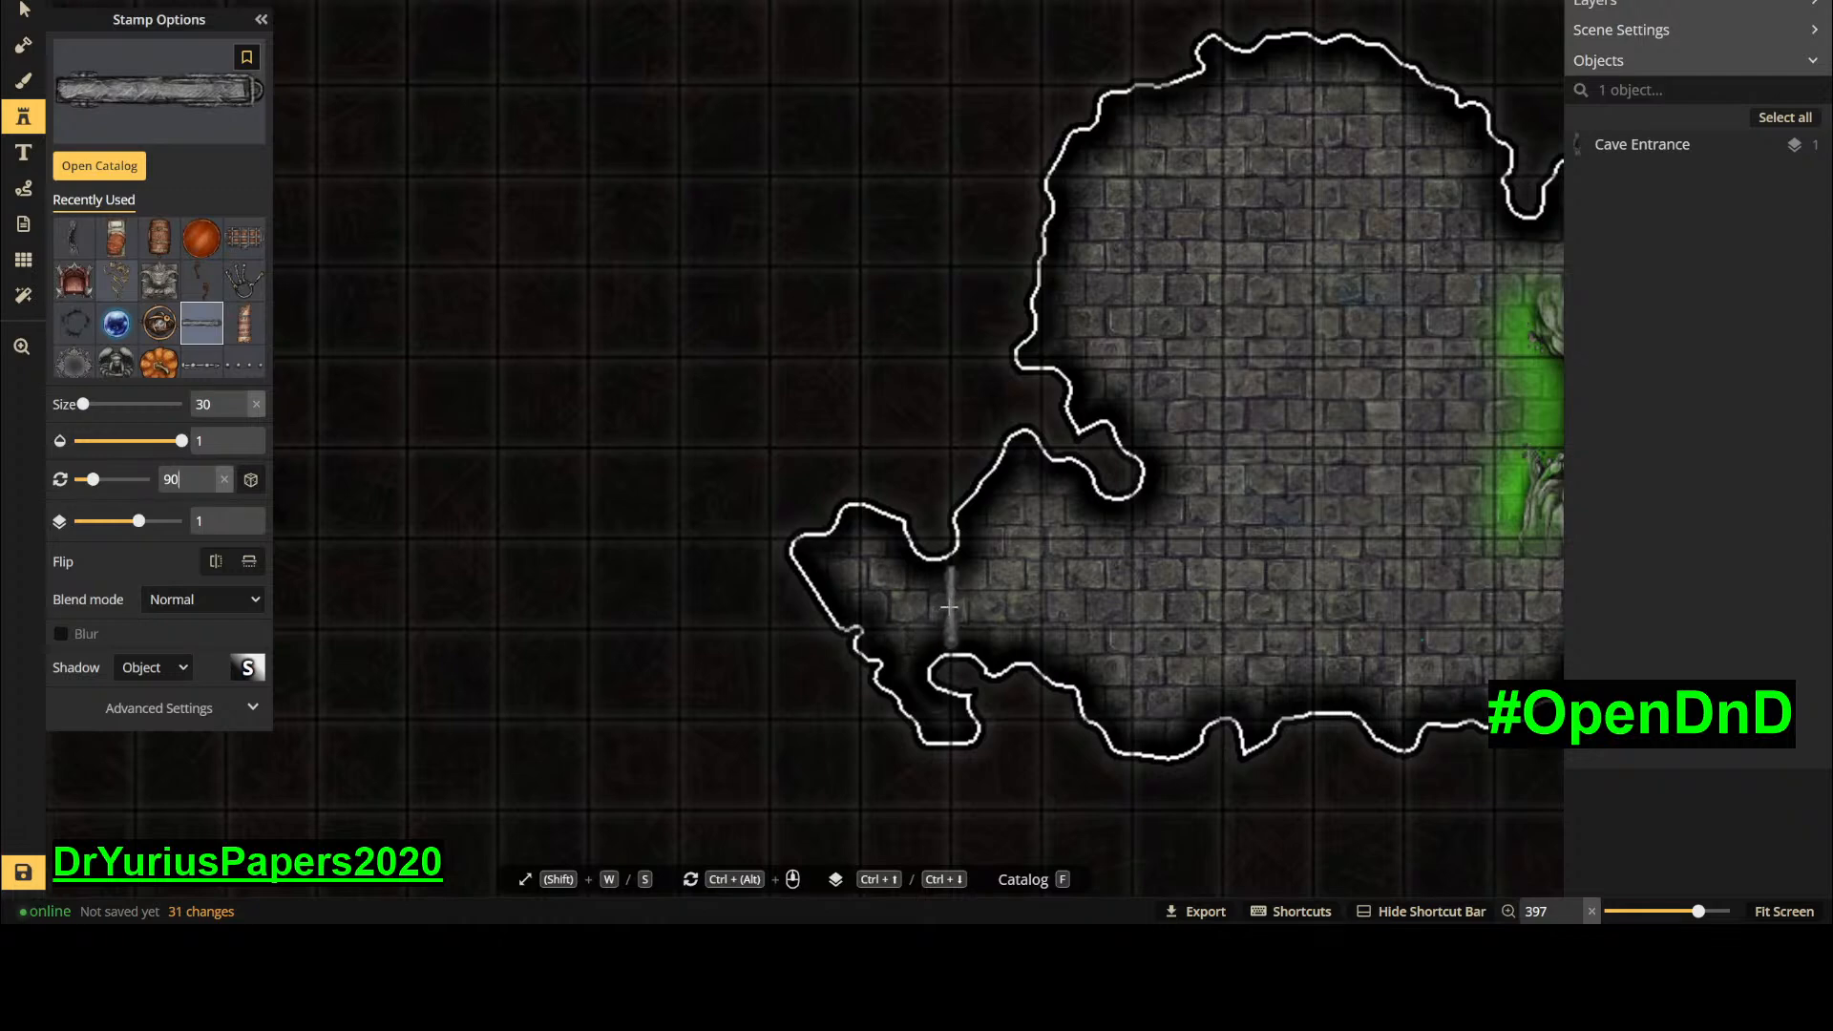
click(949, 606)
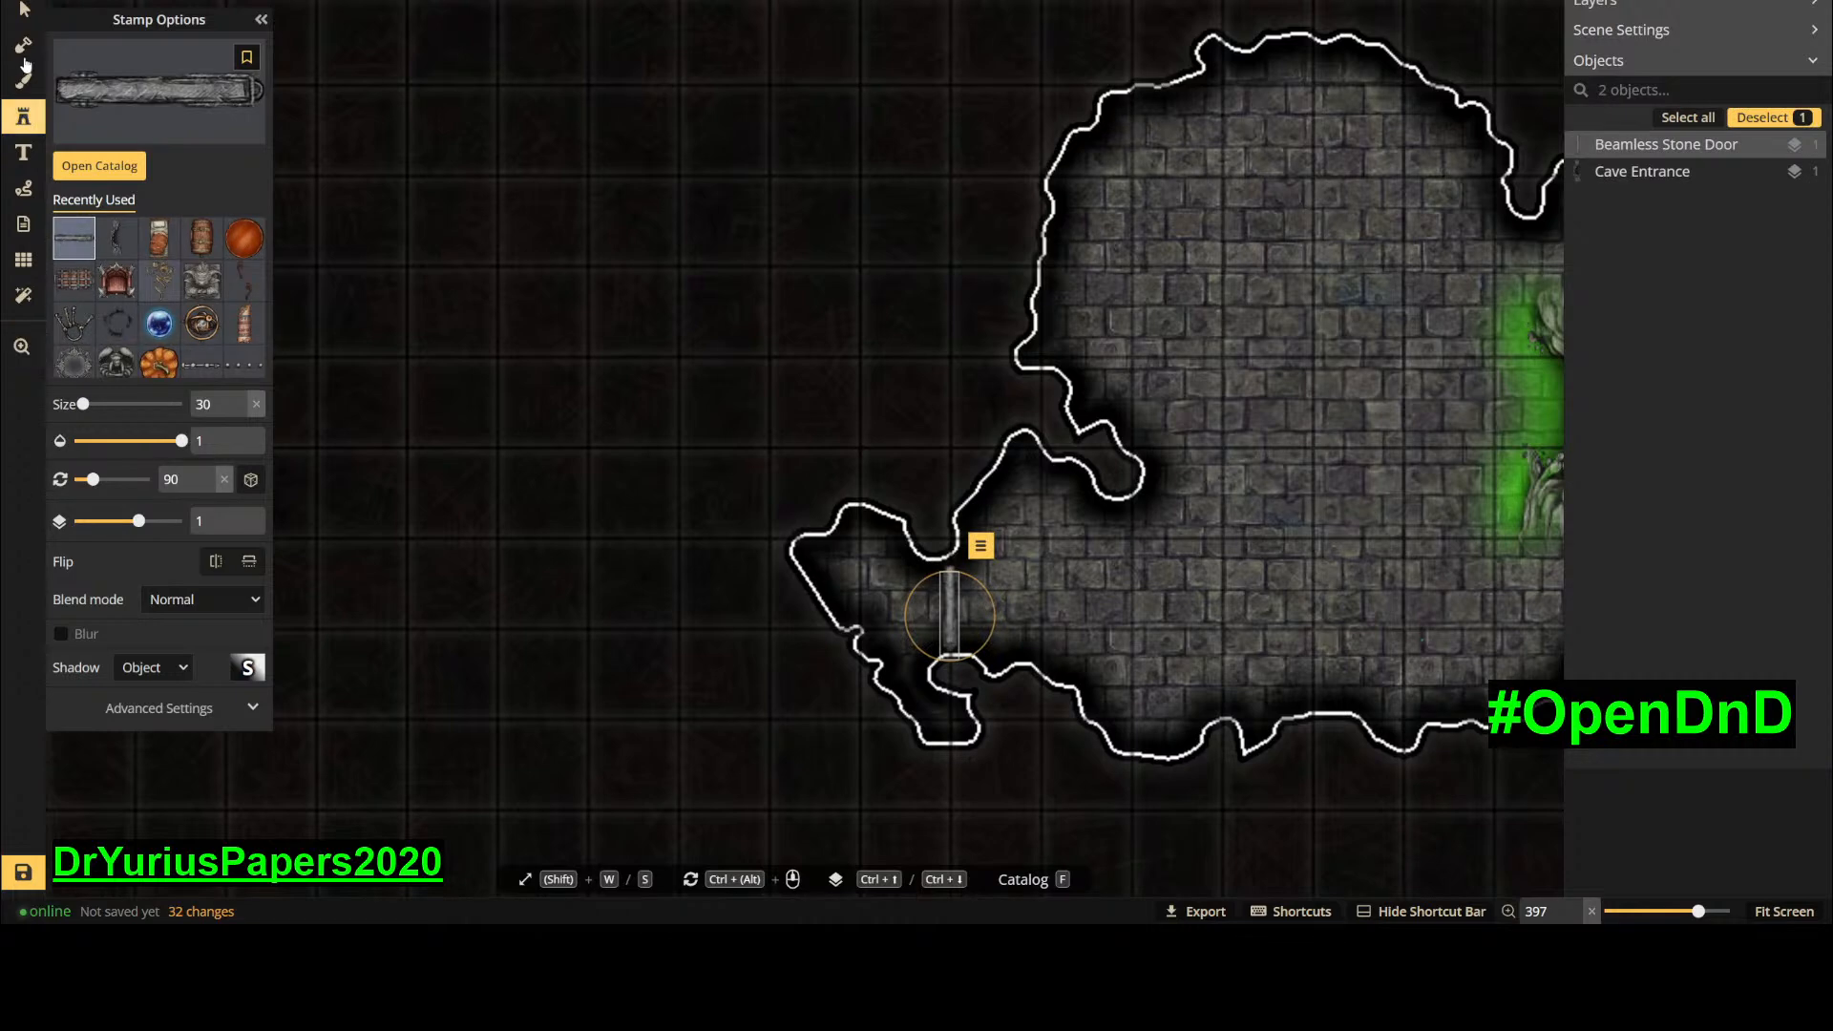
click(24, 10)
click(632, 473)
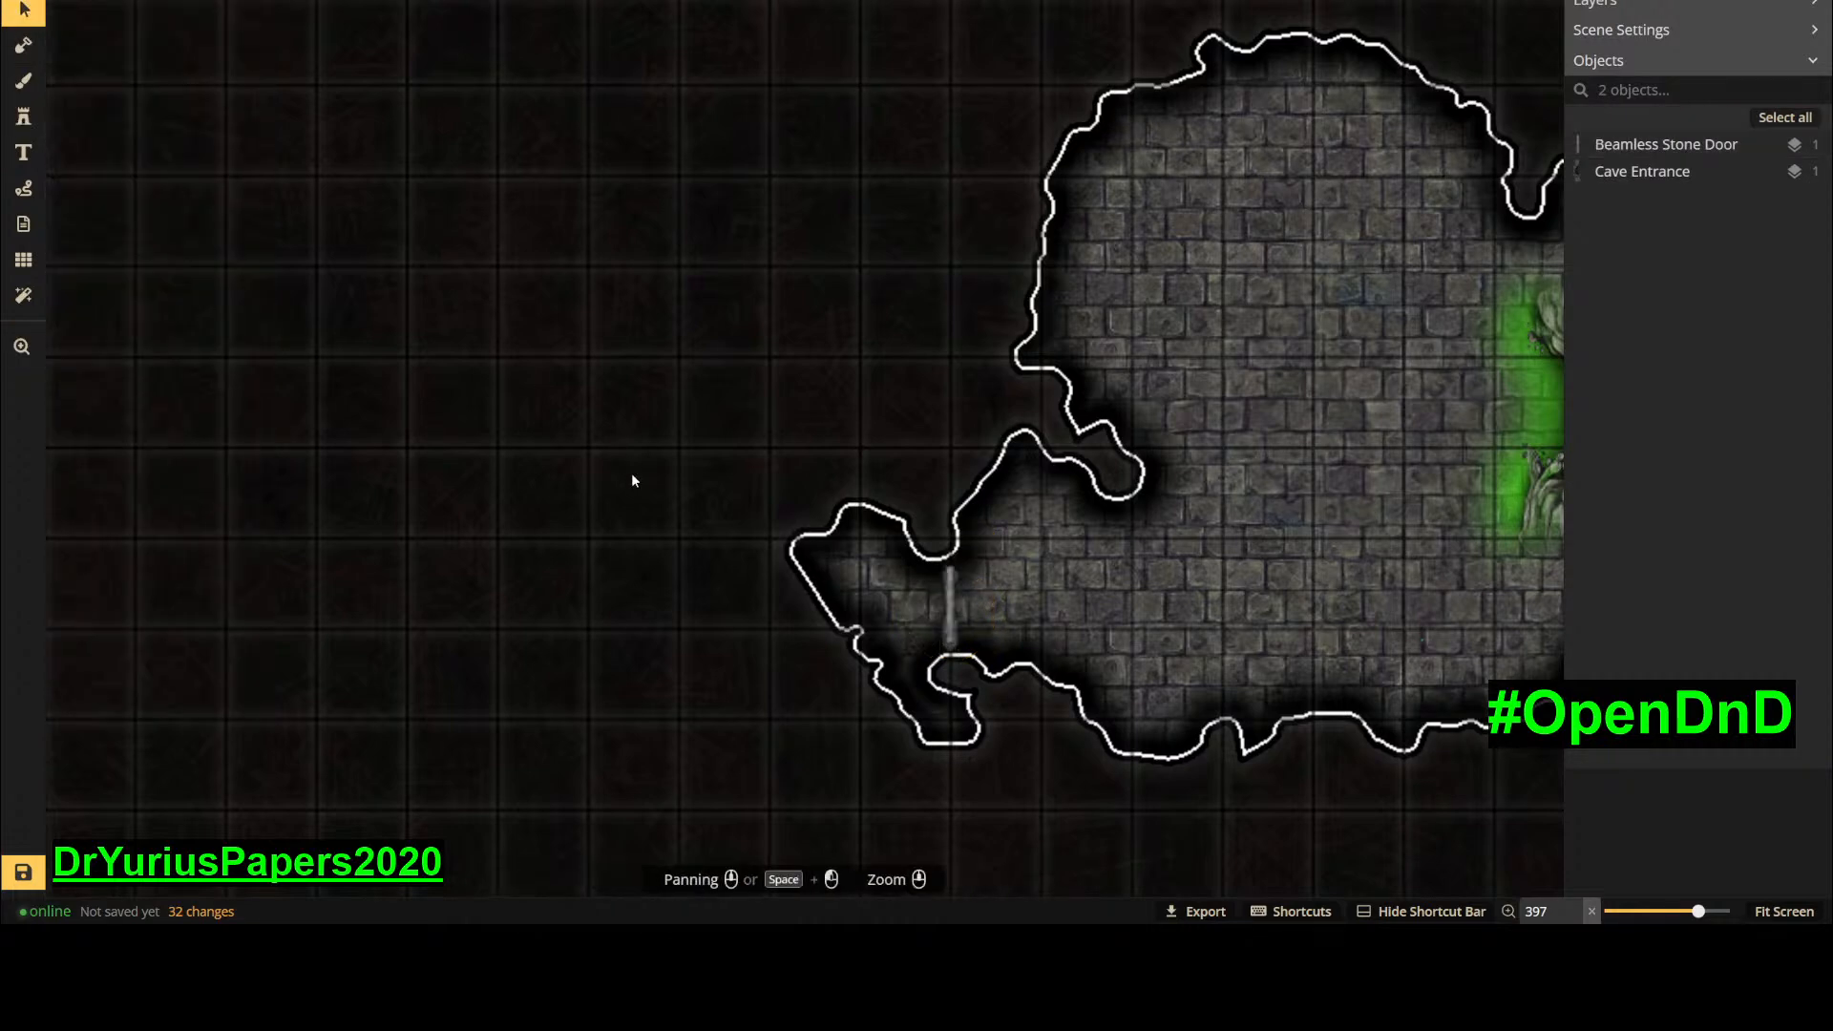
- Place a two-line text label reading "Room 19" and "Level 2" in the upper part of the main cave chamber
scroll(863, 477, down, 3)
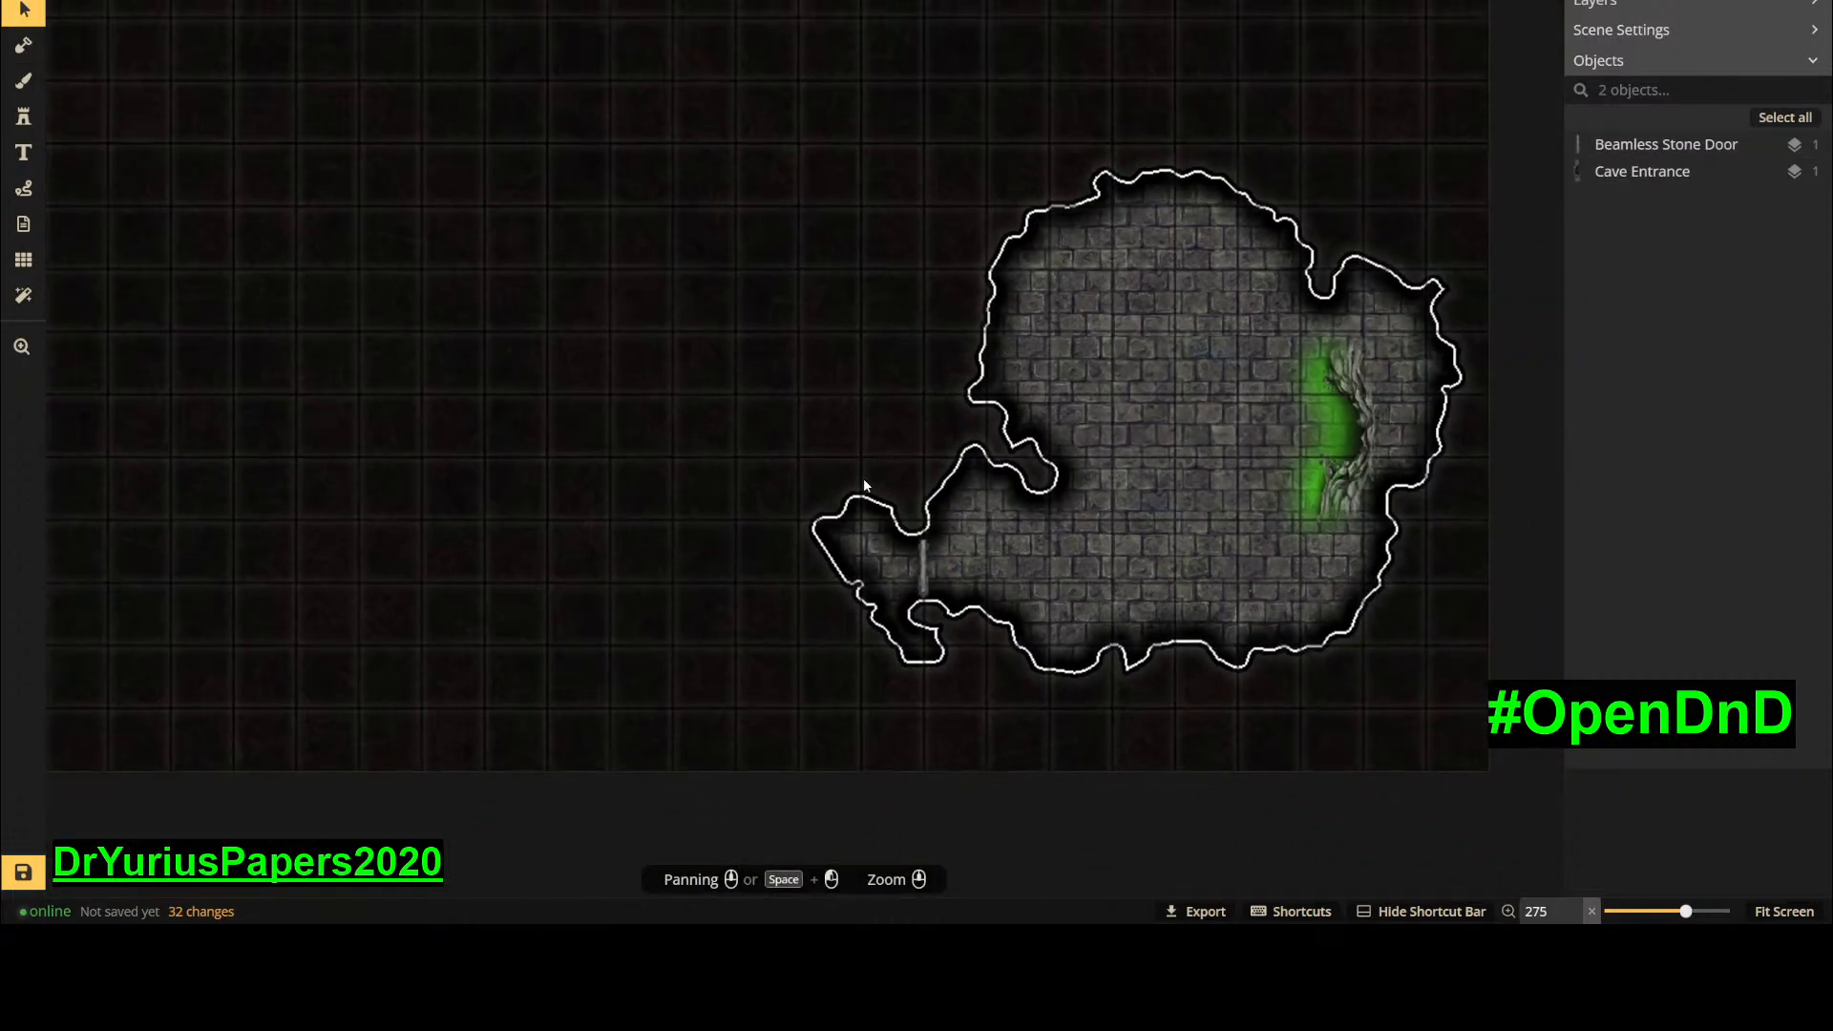
scroll(863, 486, up, 1)
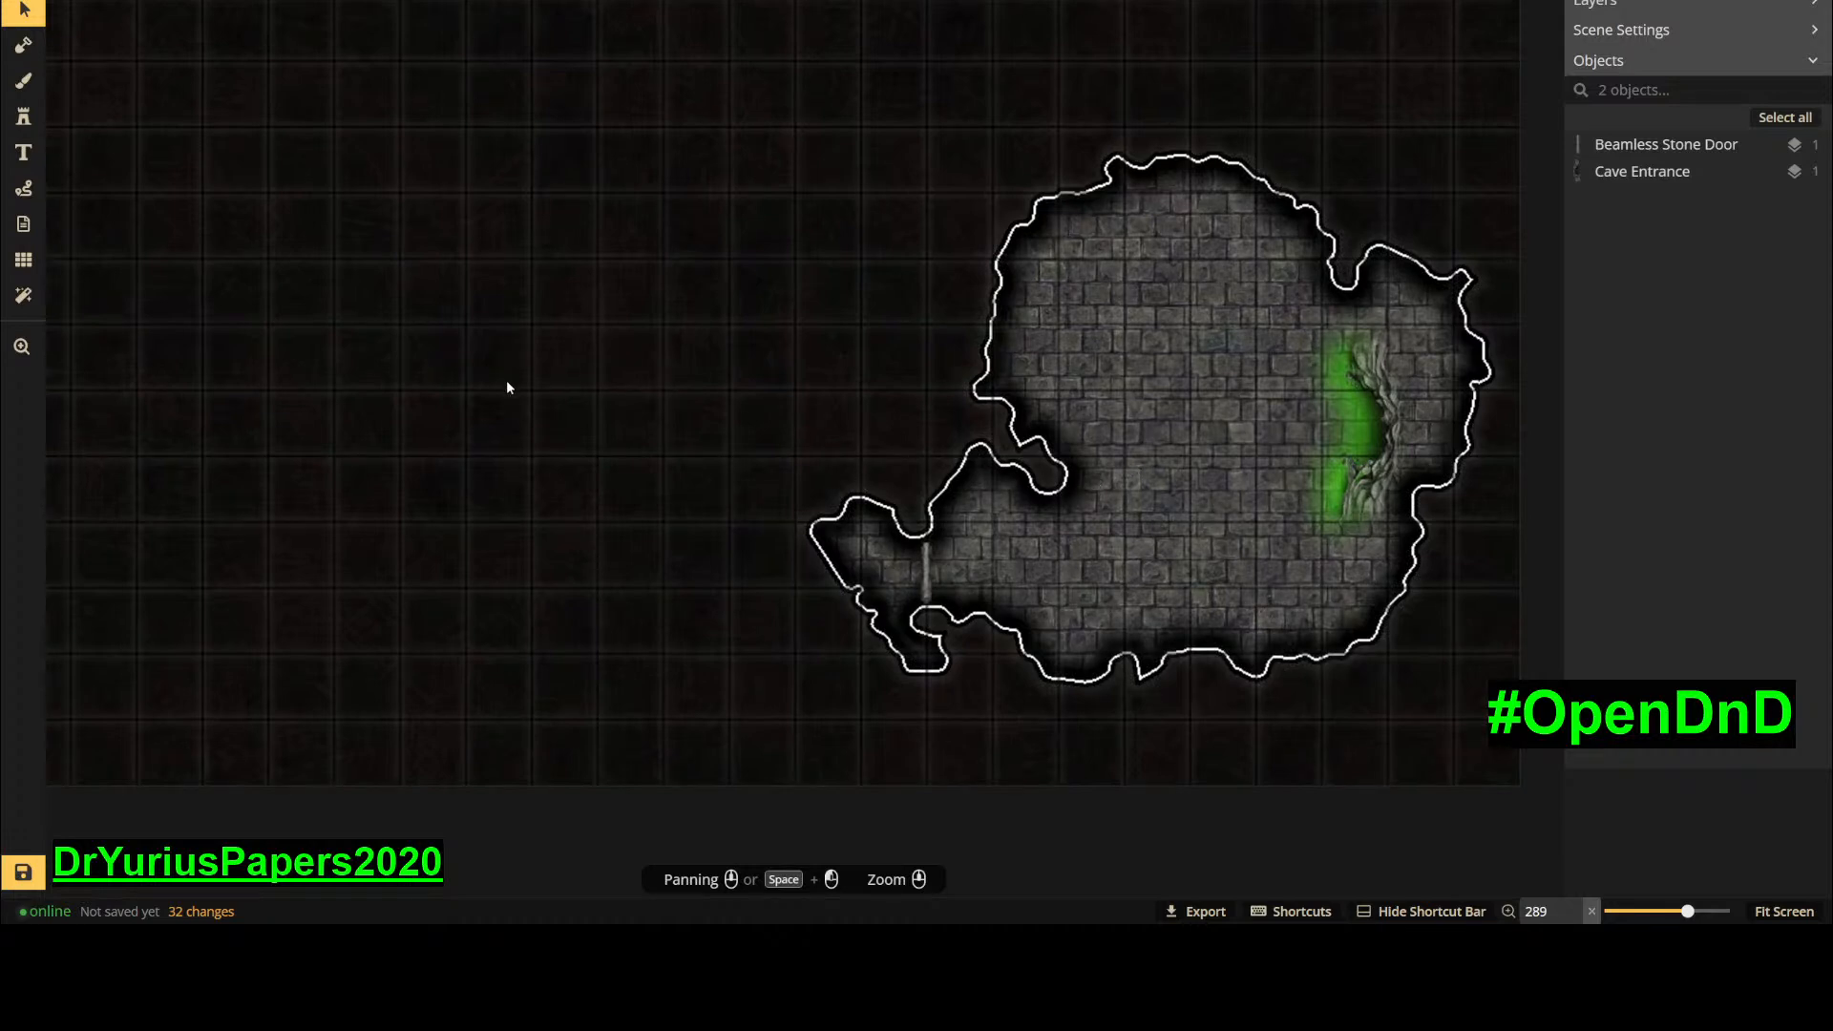
click(24, 152)
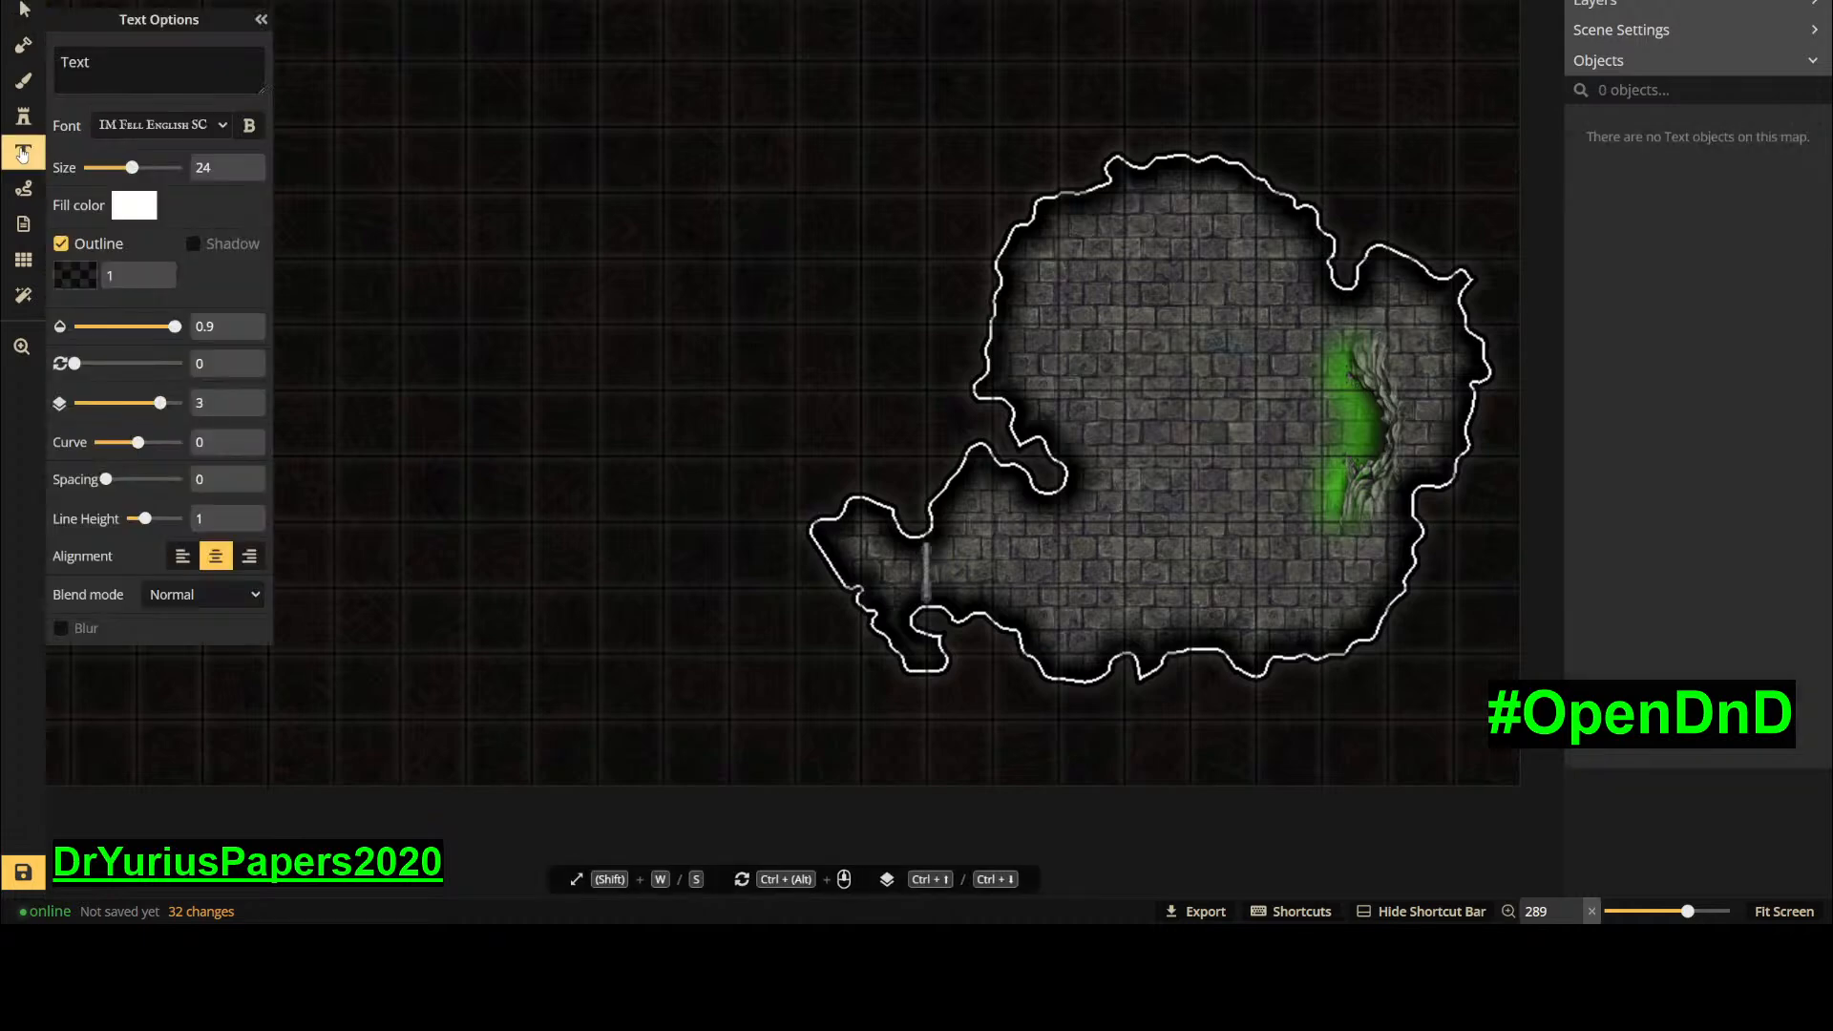
double_click(131, 65)
text(Room 19)
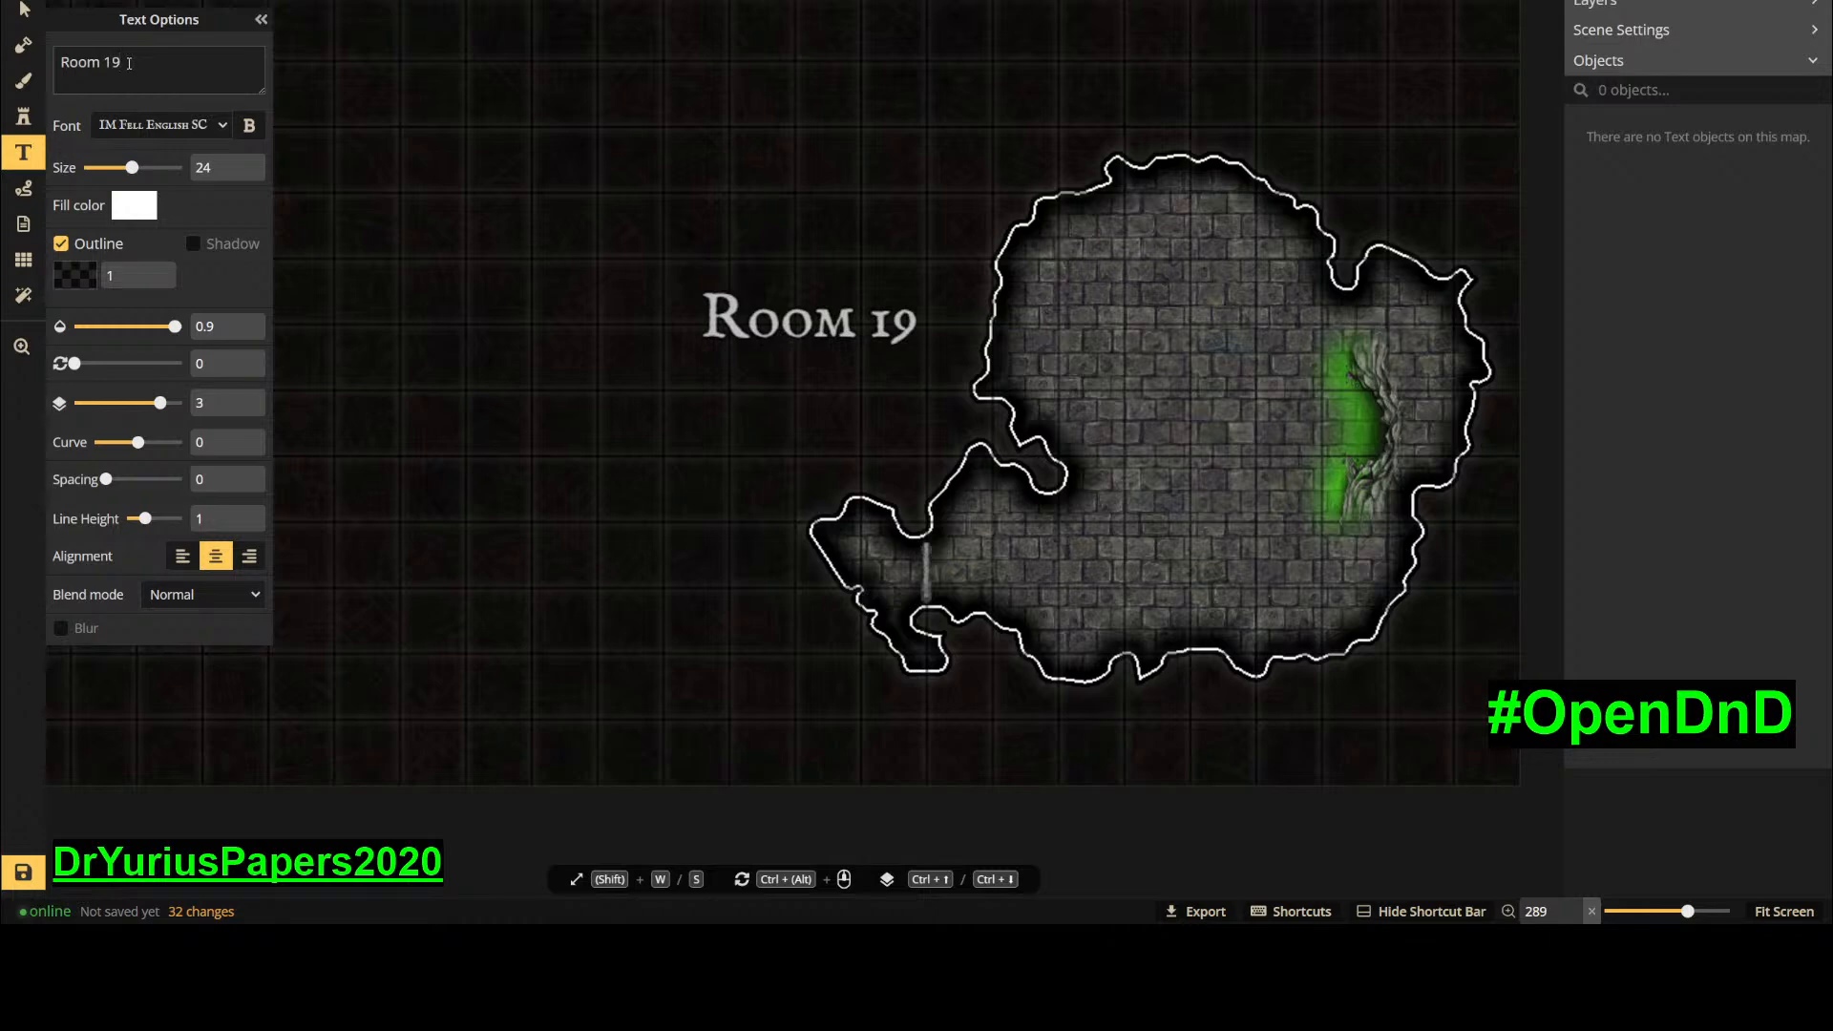
key(Return)
text(Level 2)
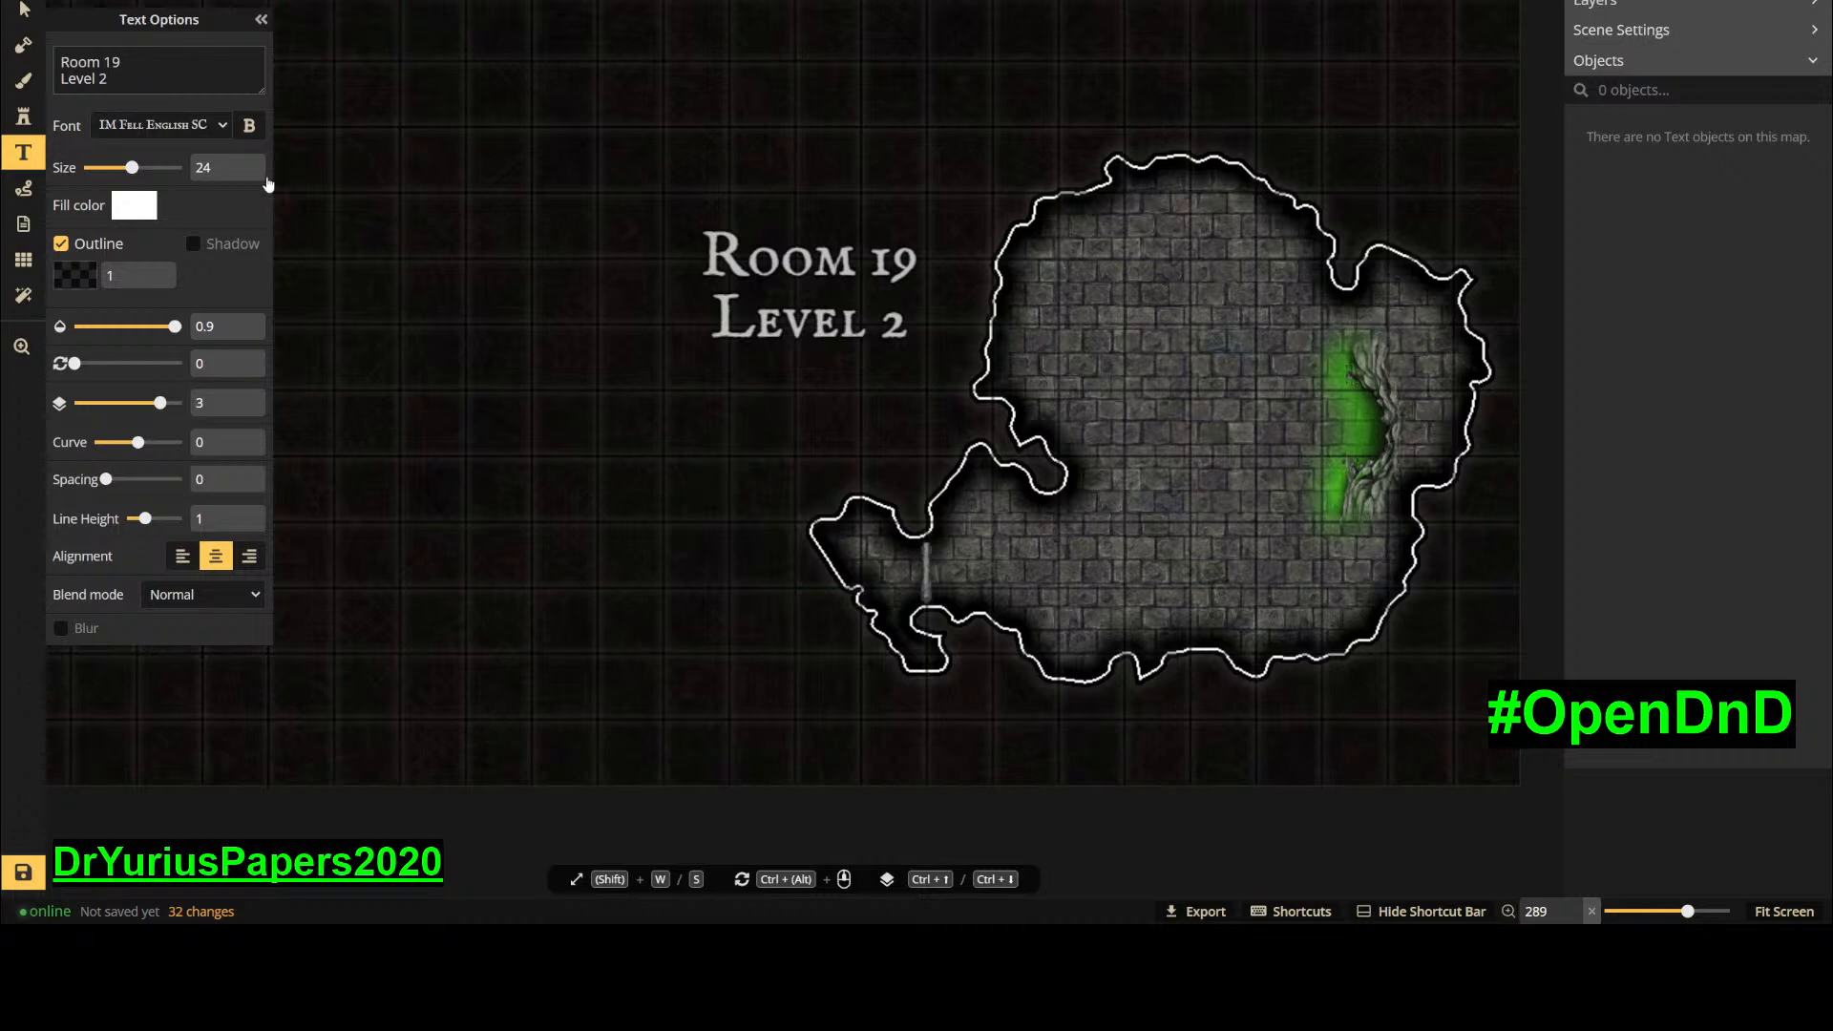
click(1122, 329)
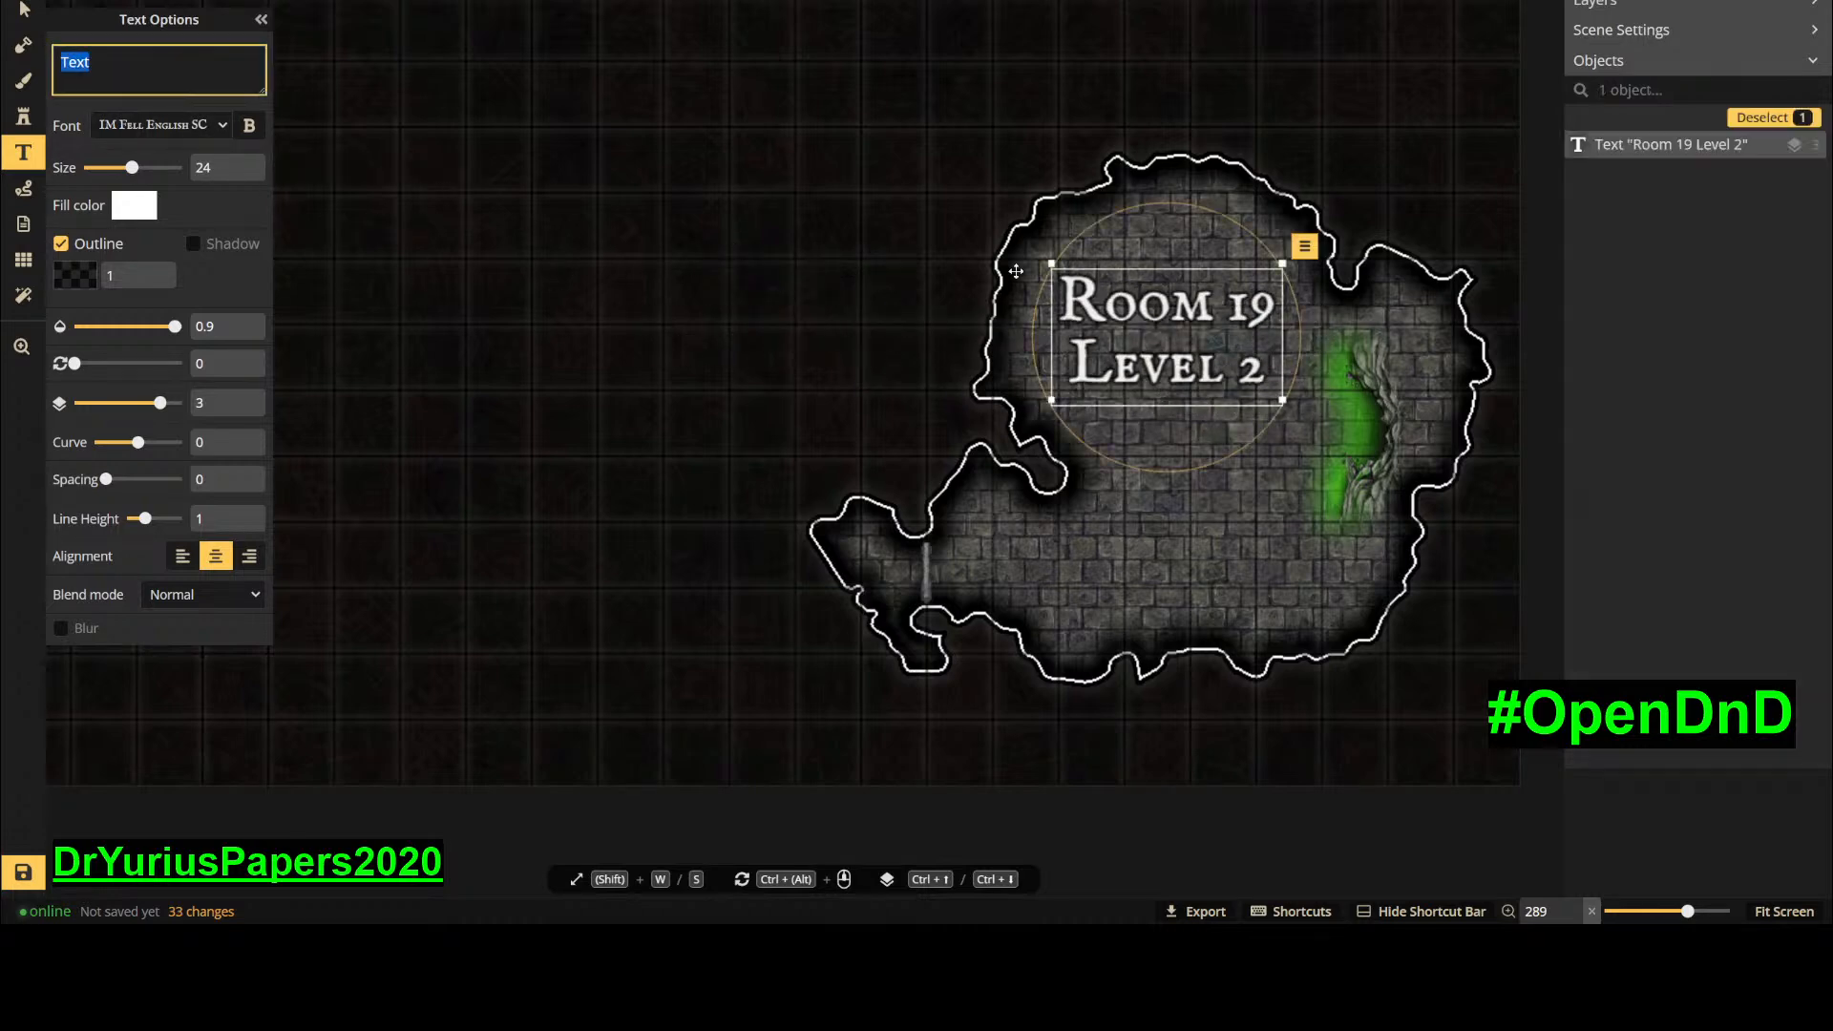
click(23, 11)
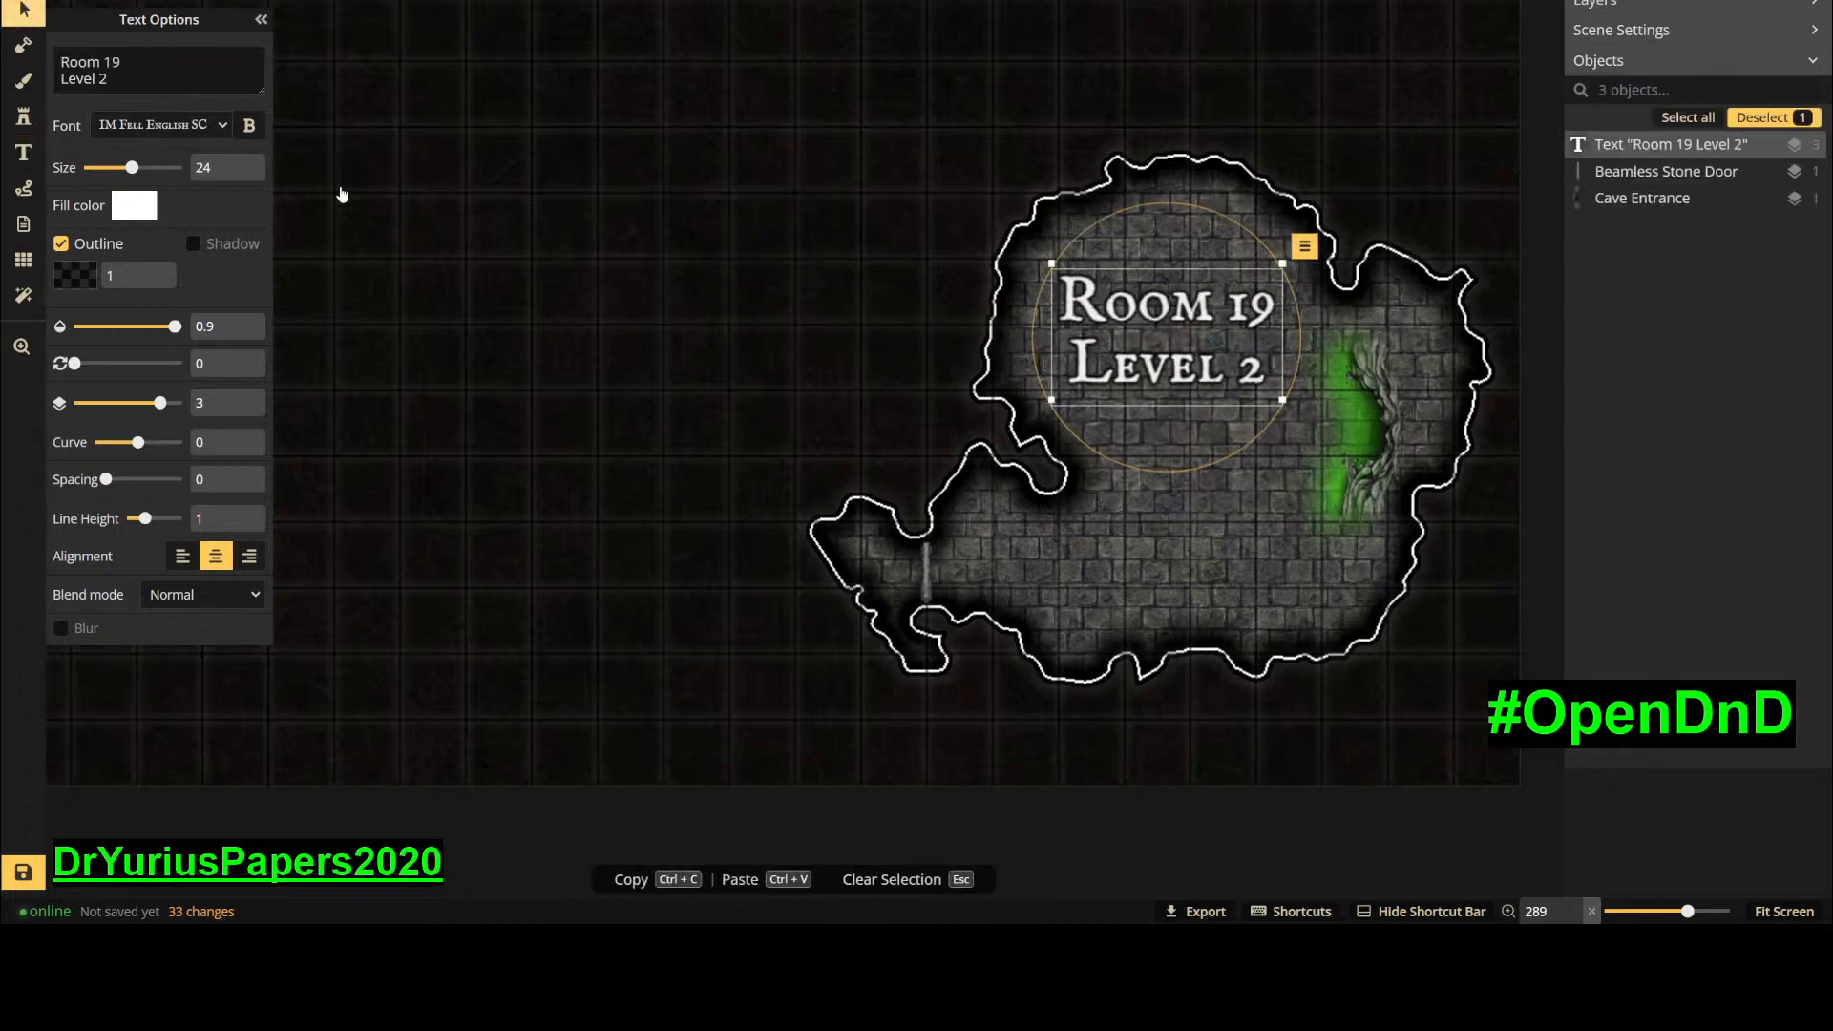
click(605, 393)
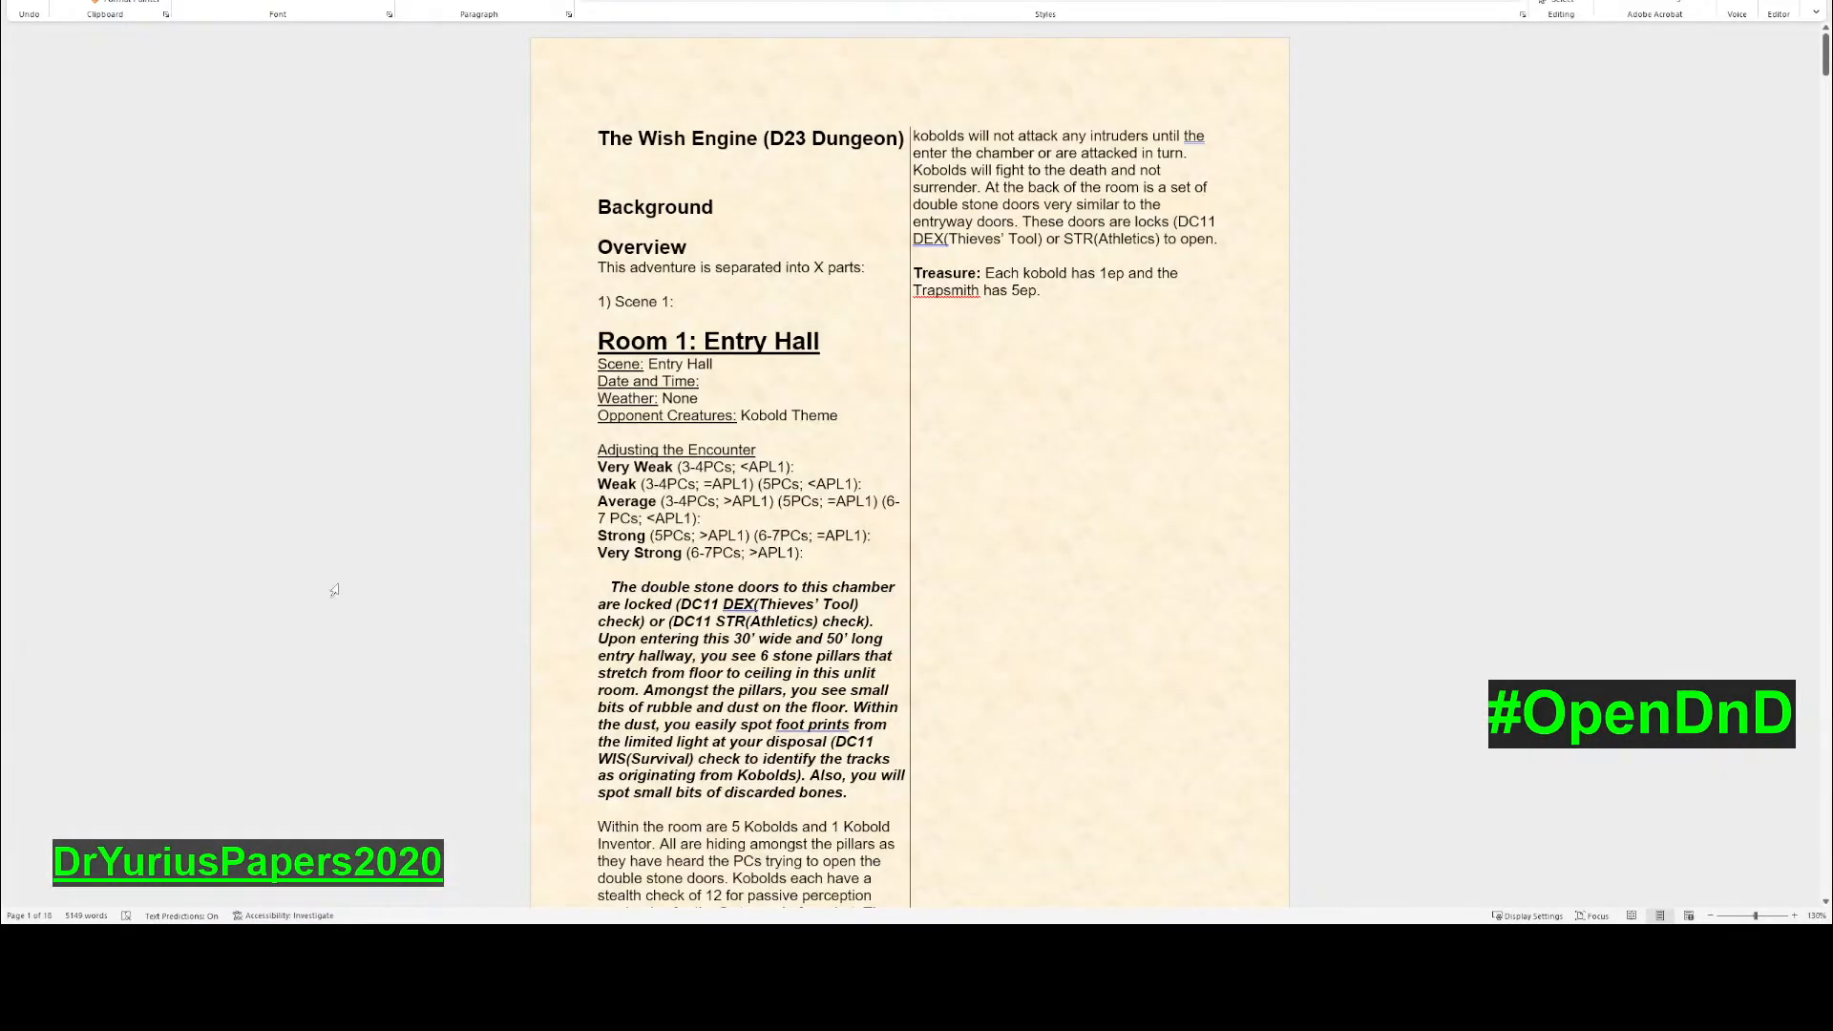
- Switch to the Wish Engine adventure document and copy the Room 18 heading and details through the Very Strong encounter line
scroll(907, 465, down, 3)
scroll(732, 570, down, 4)
scroll(740, 578, up, 6)
scroll(740, 578, down, 10)
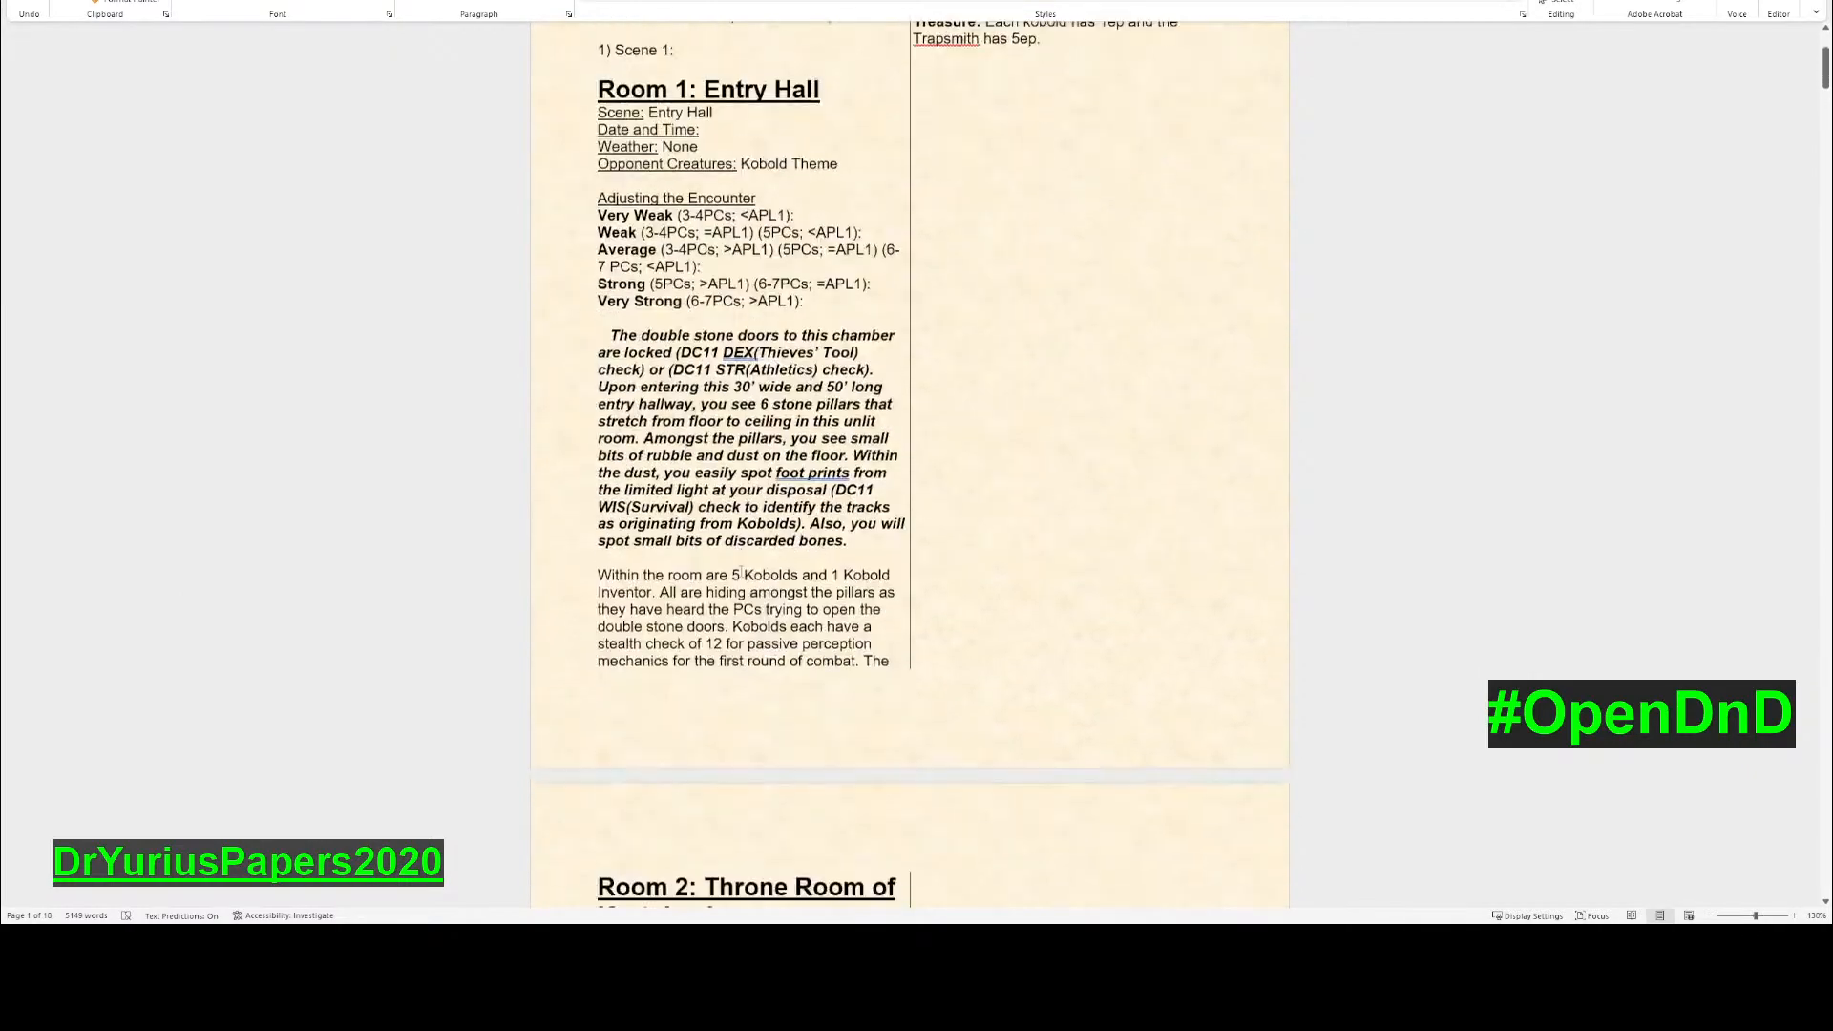
drag(1824, 112, 1829, 871)
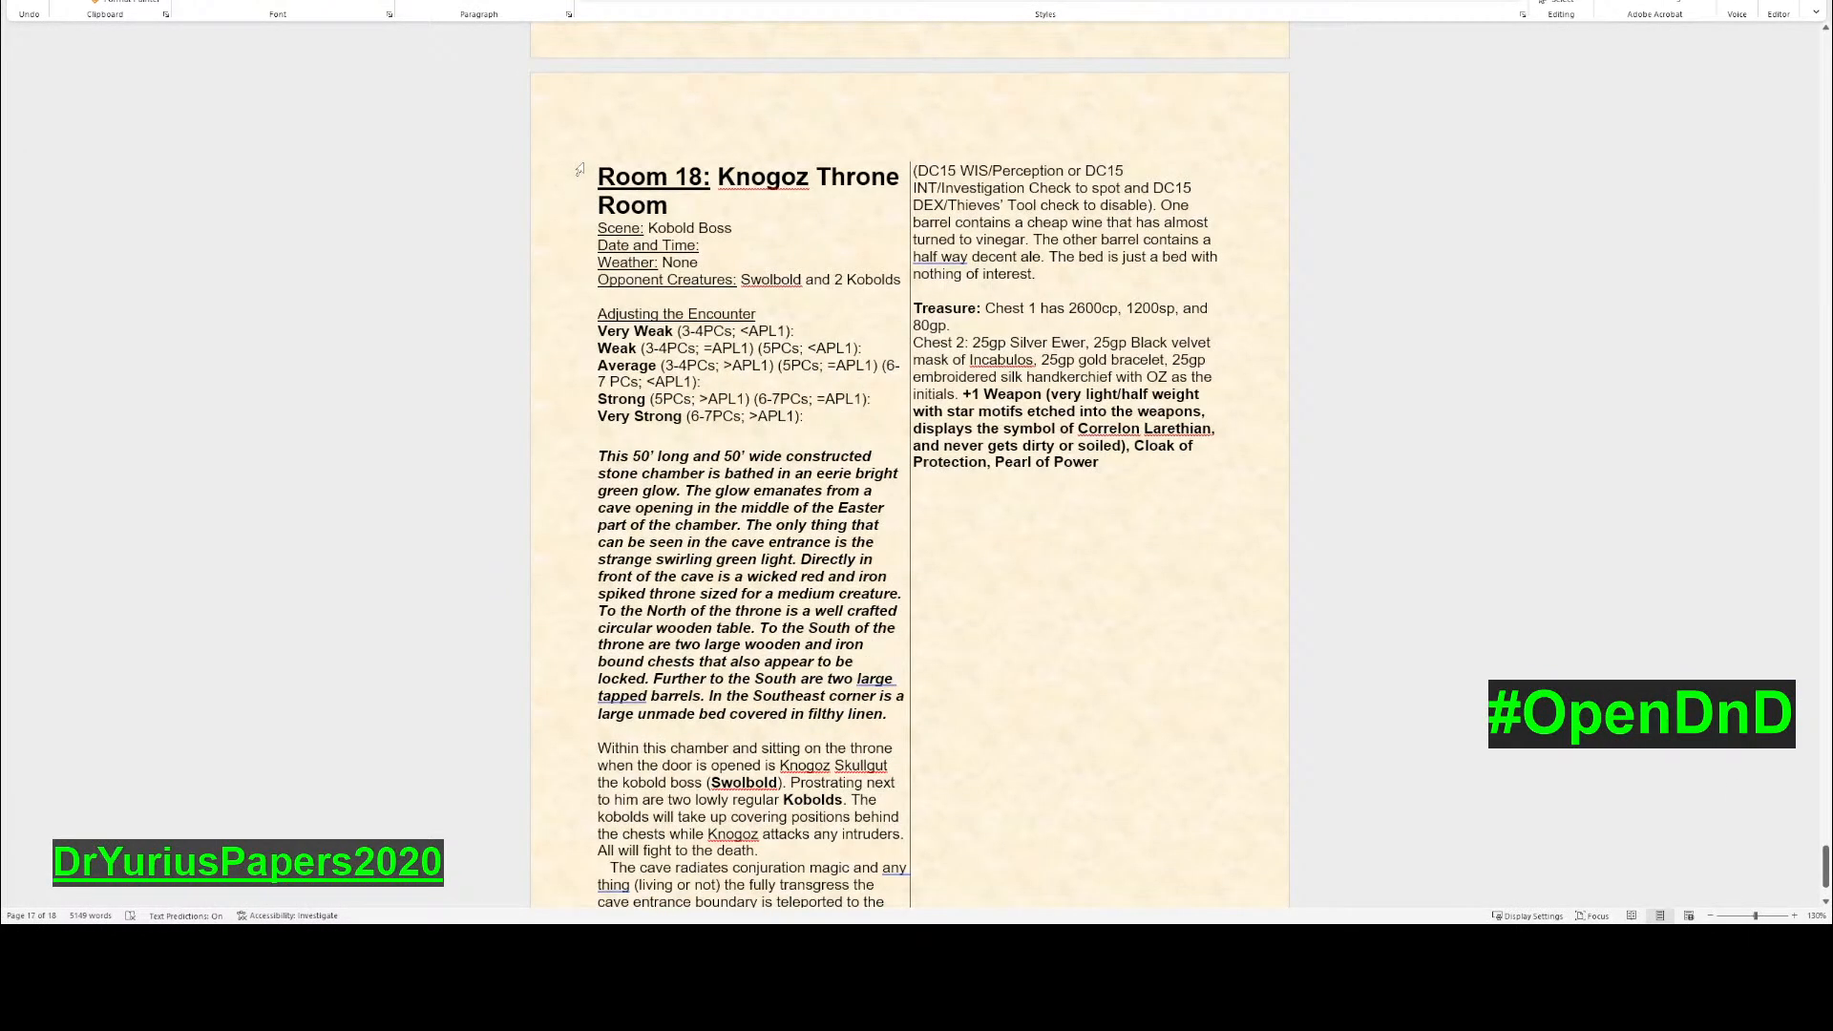
drag(594, 170, 811, 417)
key(ctrl+c)
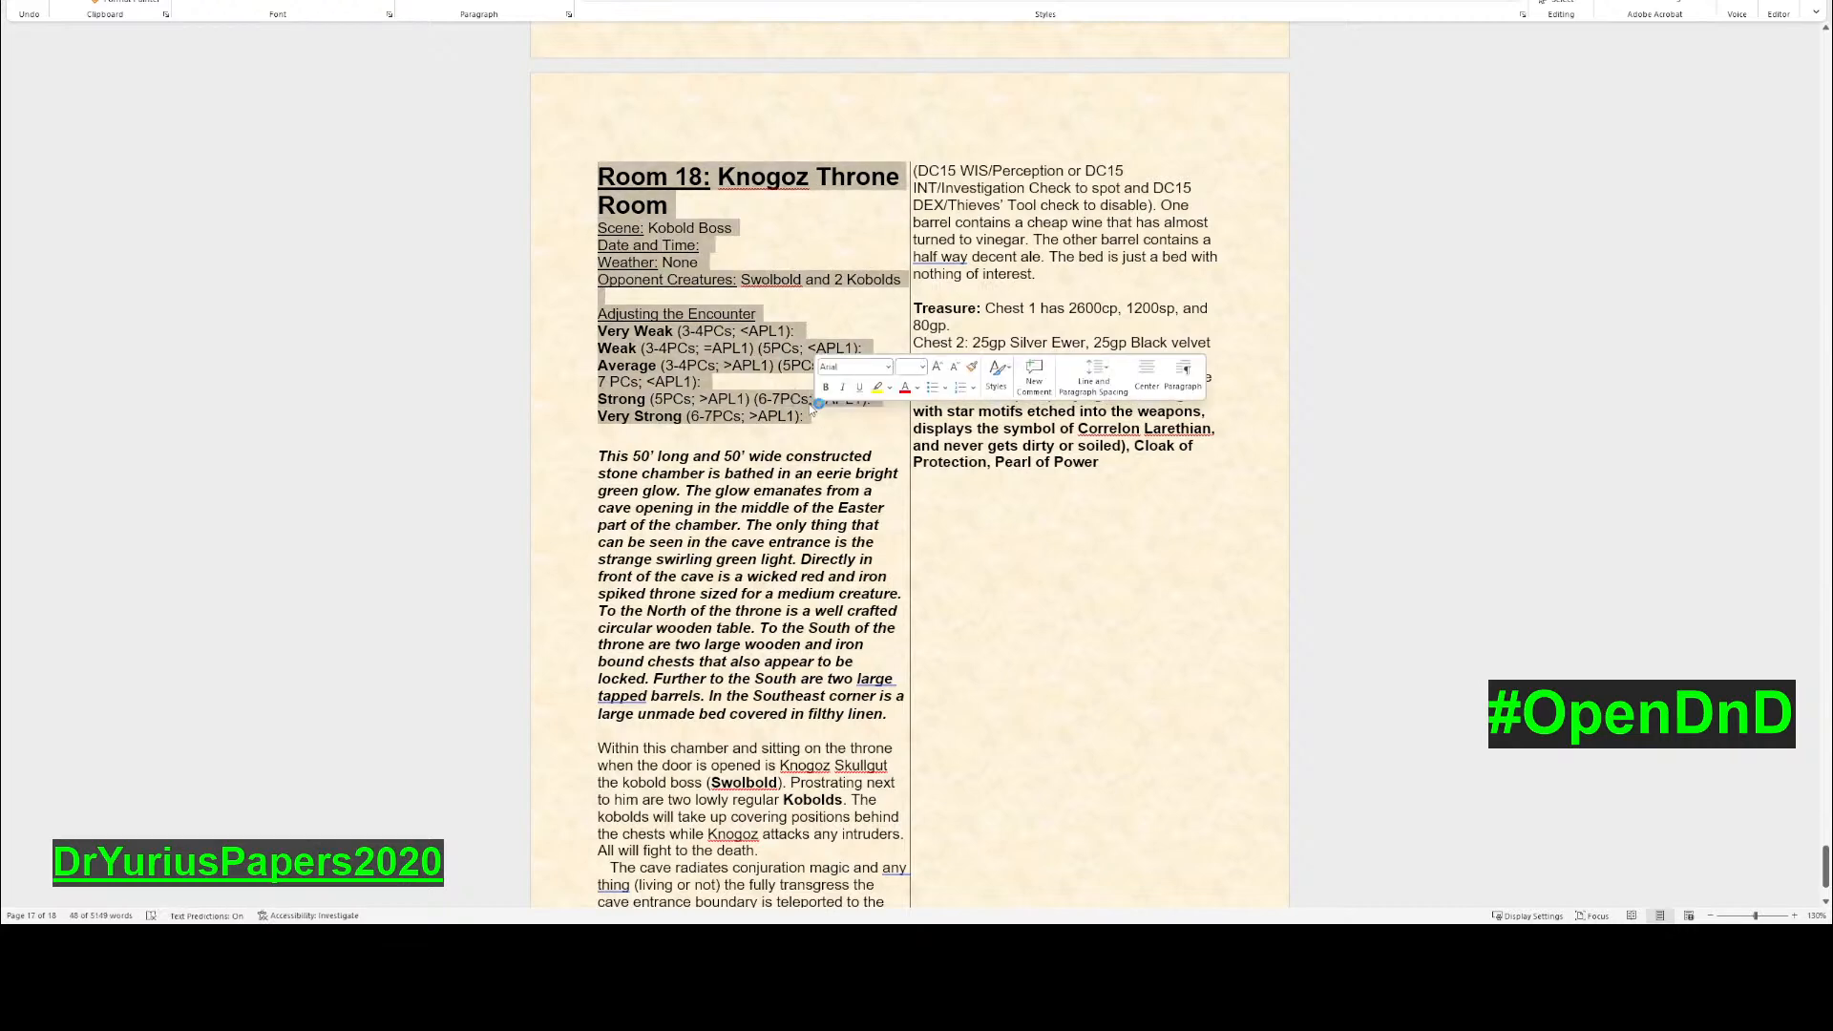
- Insert a page break after the Room 18 text and paste the copied room block onto the new page
scroll(801, 458, down, 3)
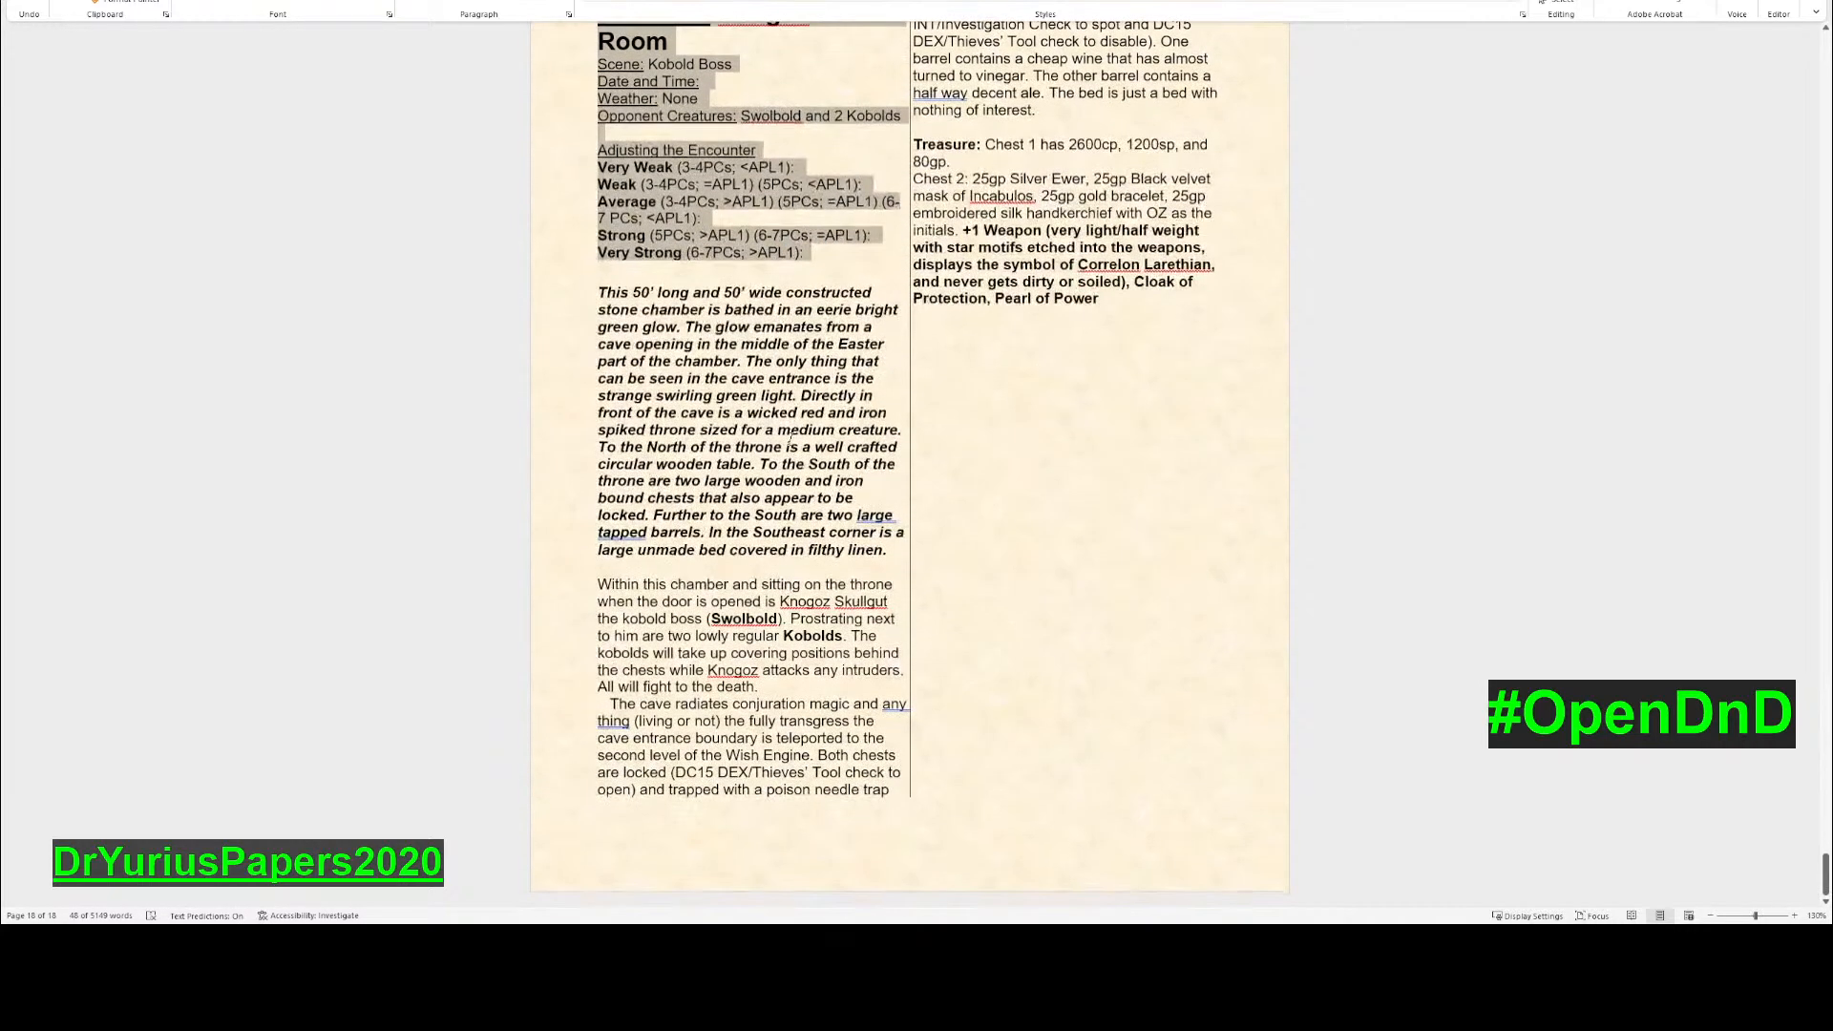
click(921, 337)
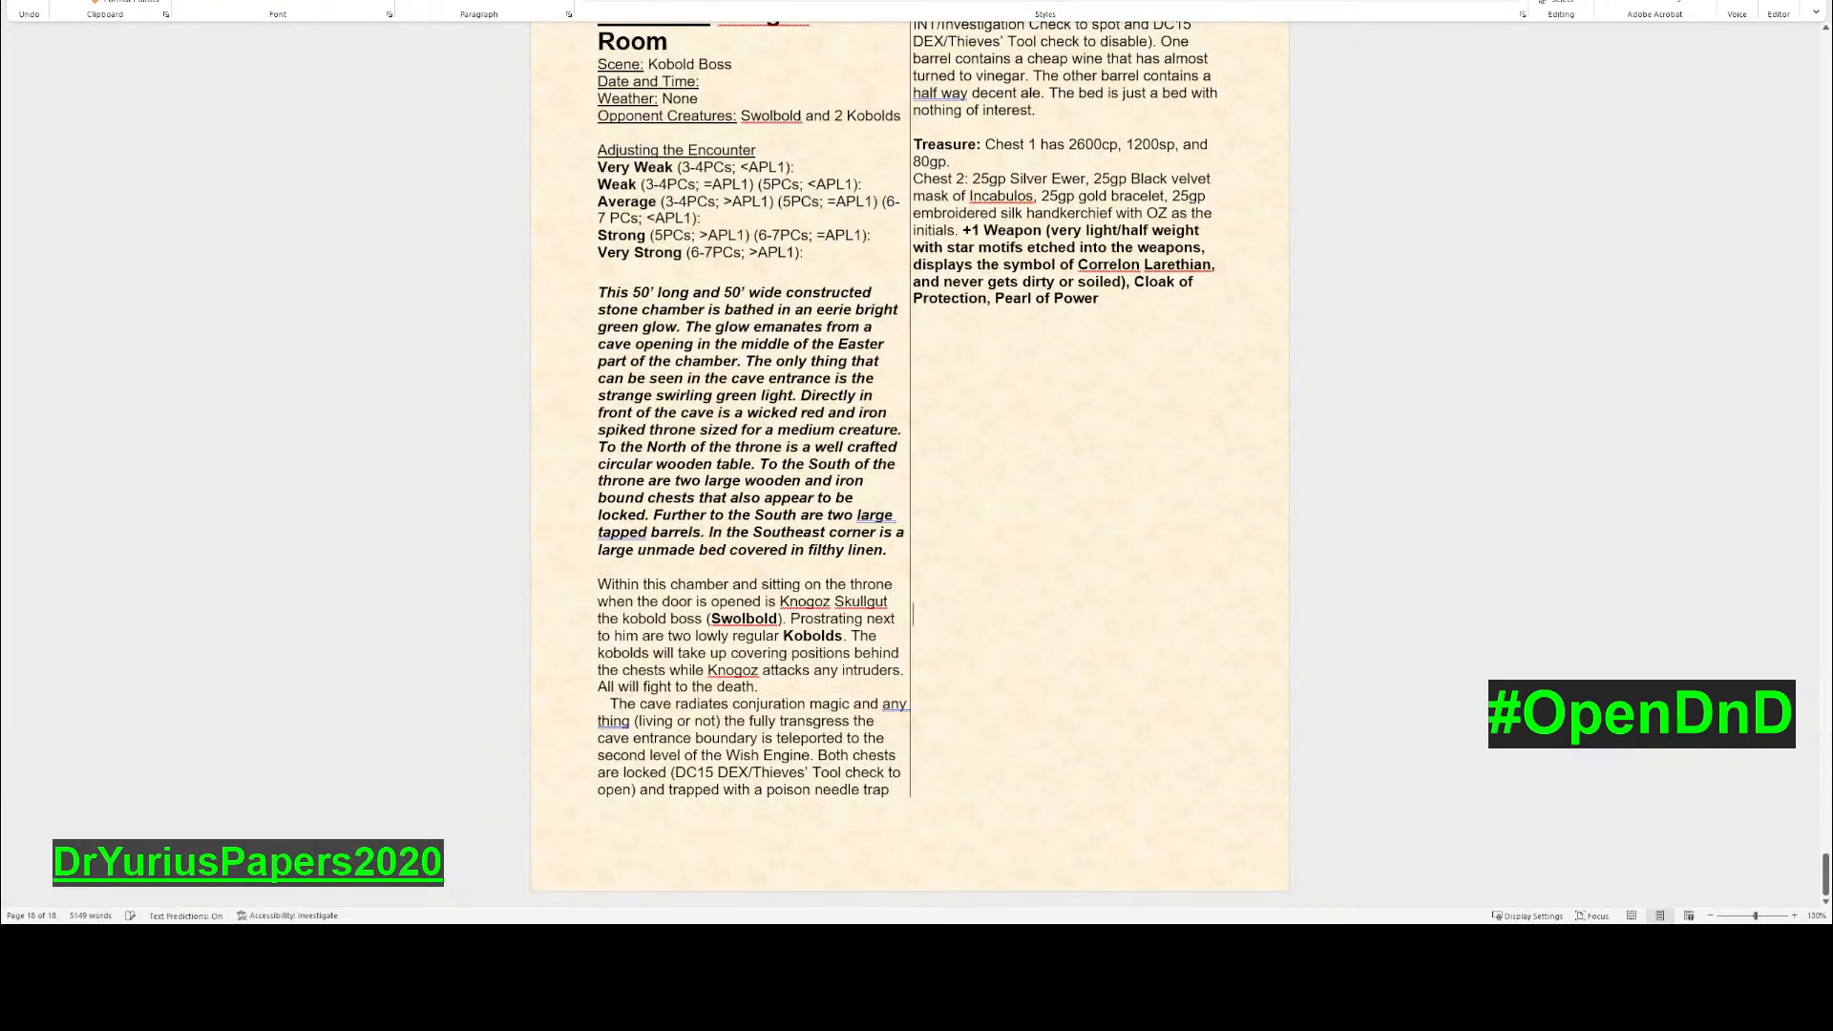
key(ctrl+Return)
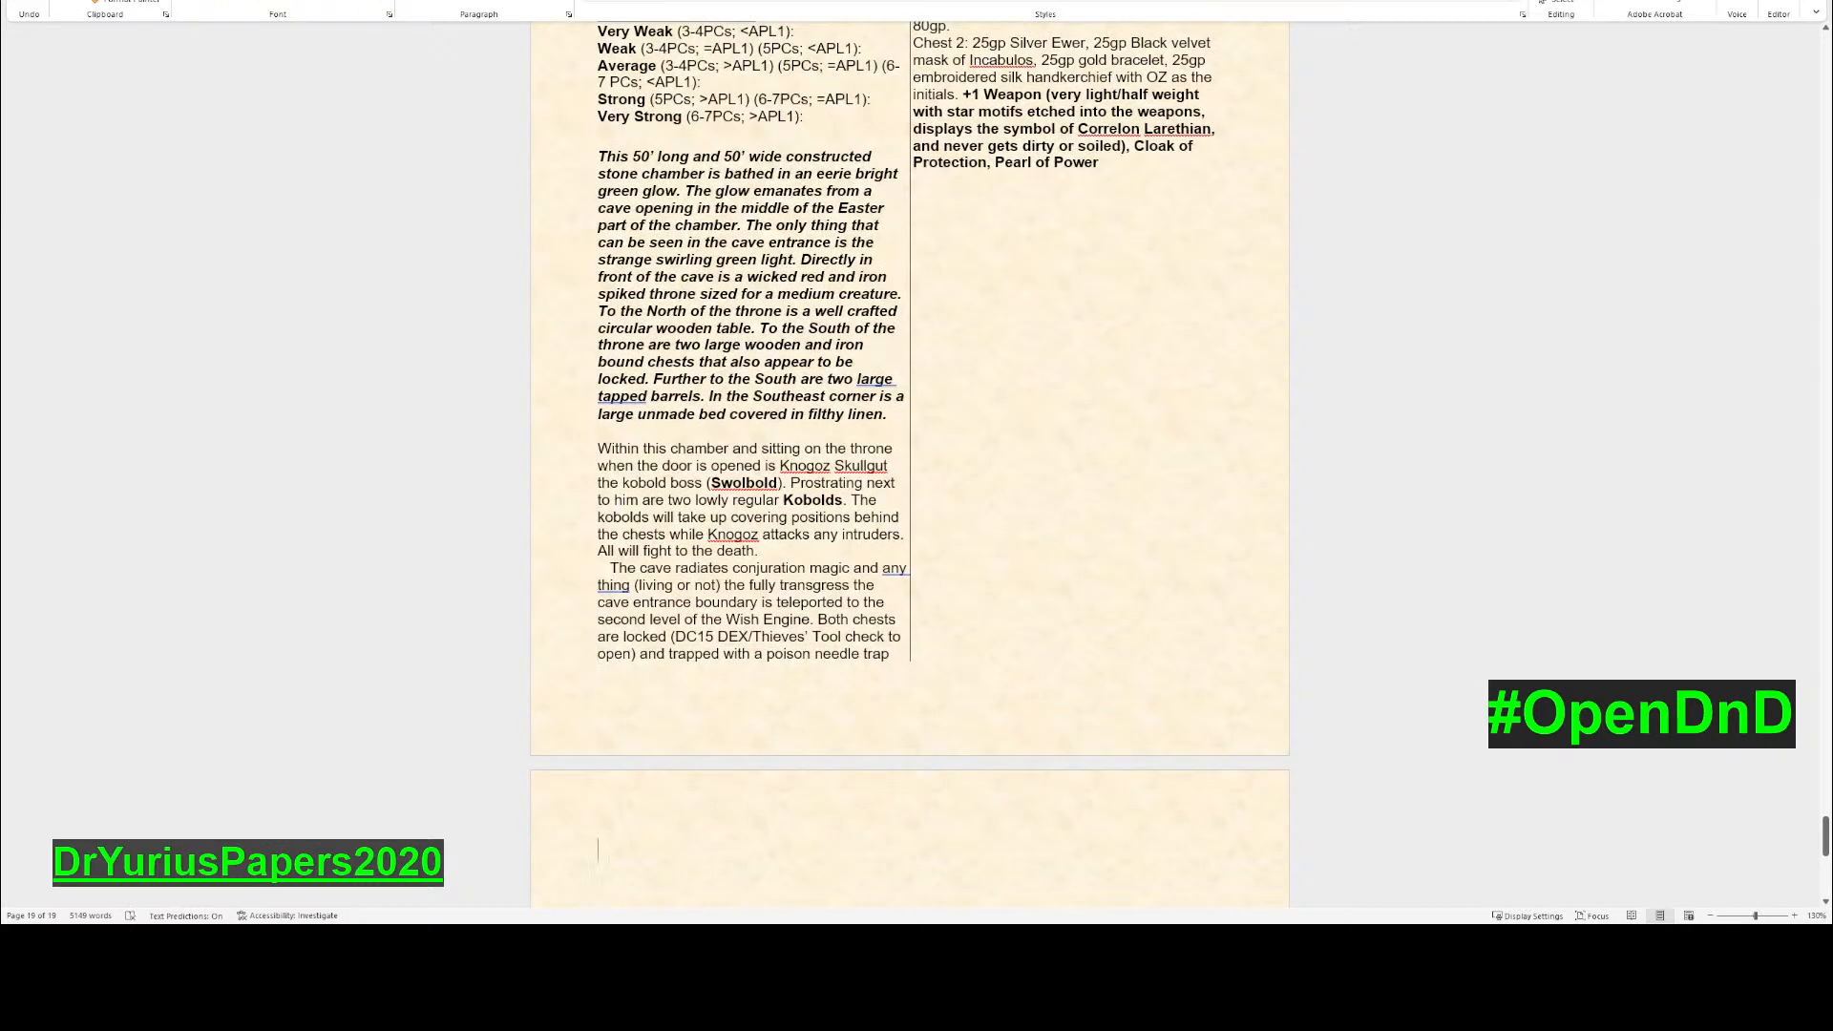
key(ctrl+v)
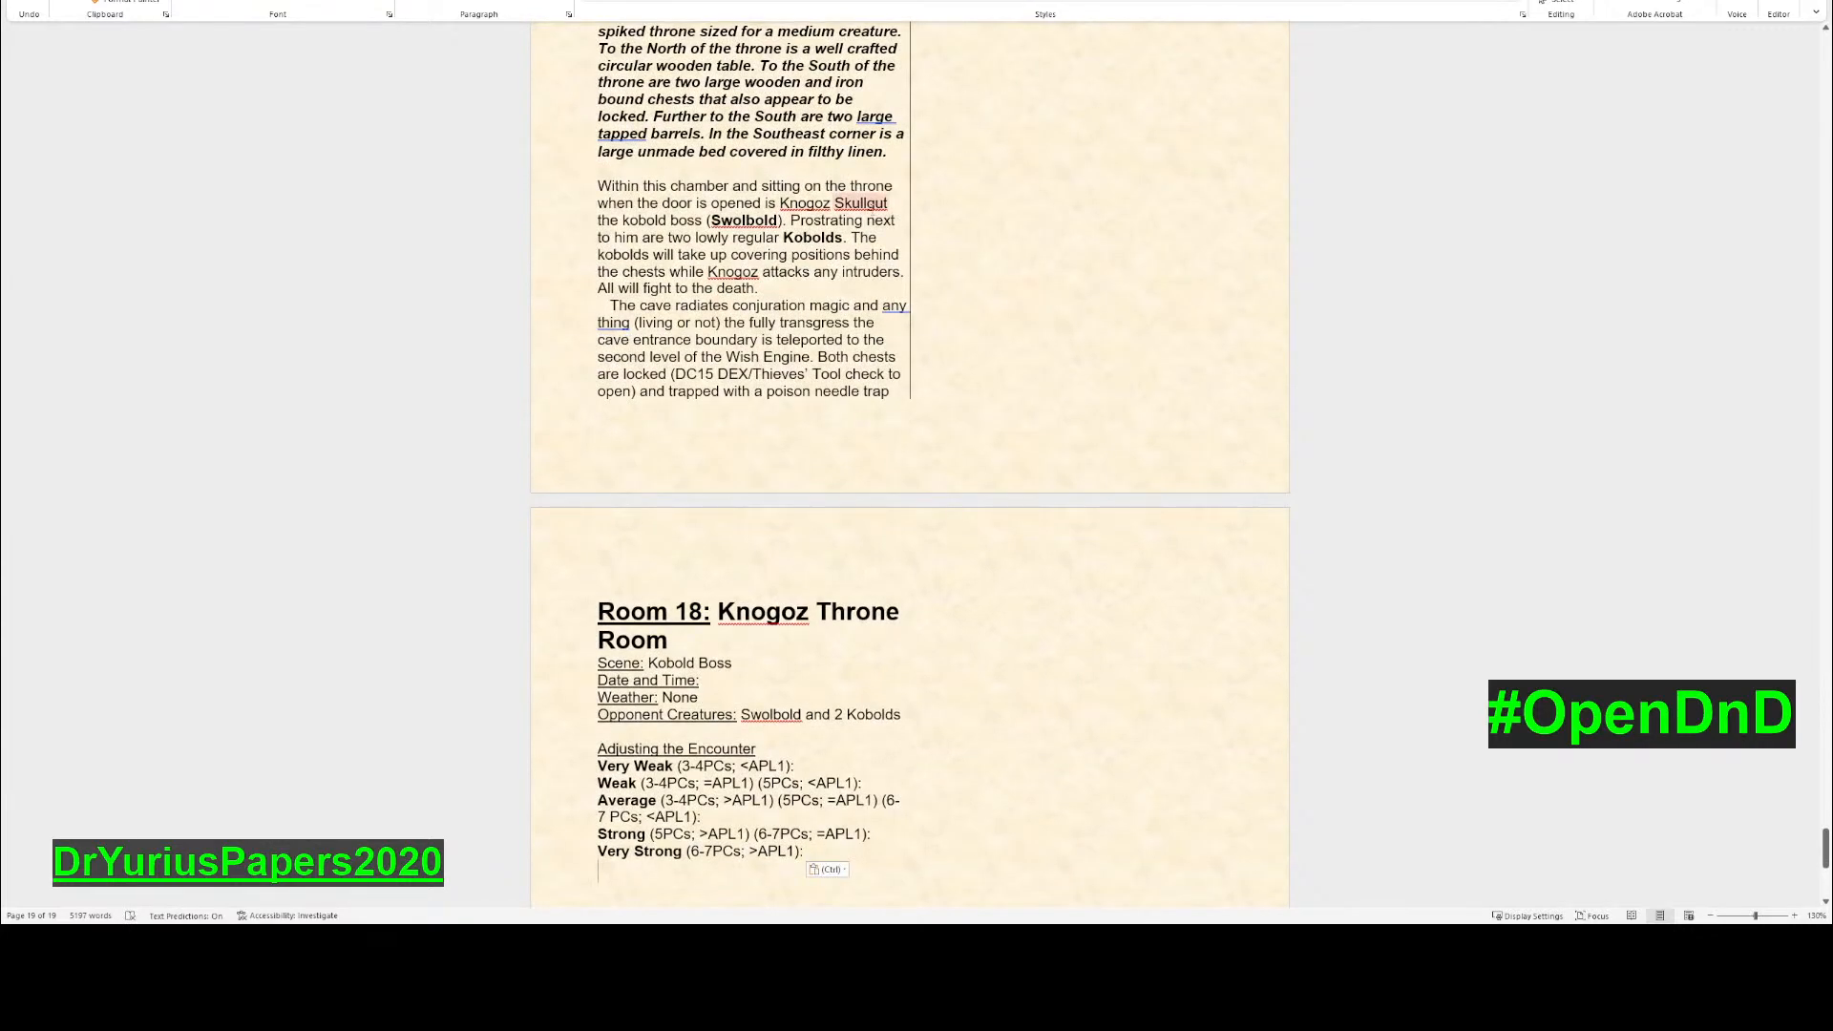
- Remove "Knogoz Throne Room" from the pasted heading and change its room number to 19
scroll(813, 433, down, 3)
drag(670, 427, 733, 399)
key(BackSpace)
key(BackSpace)
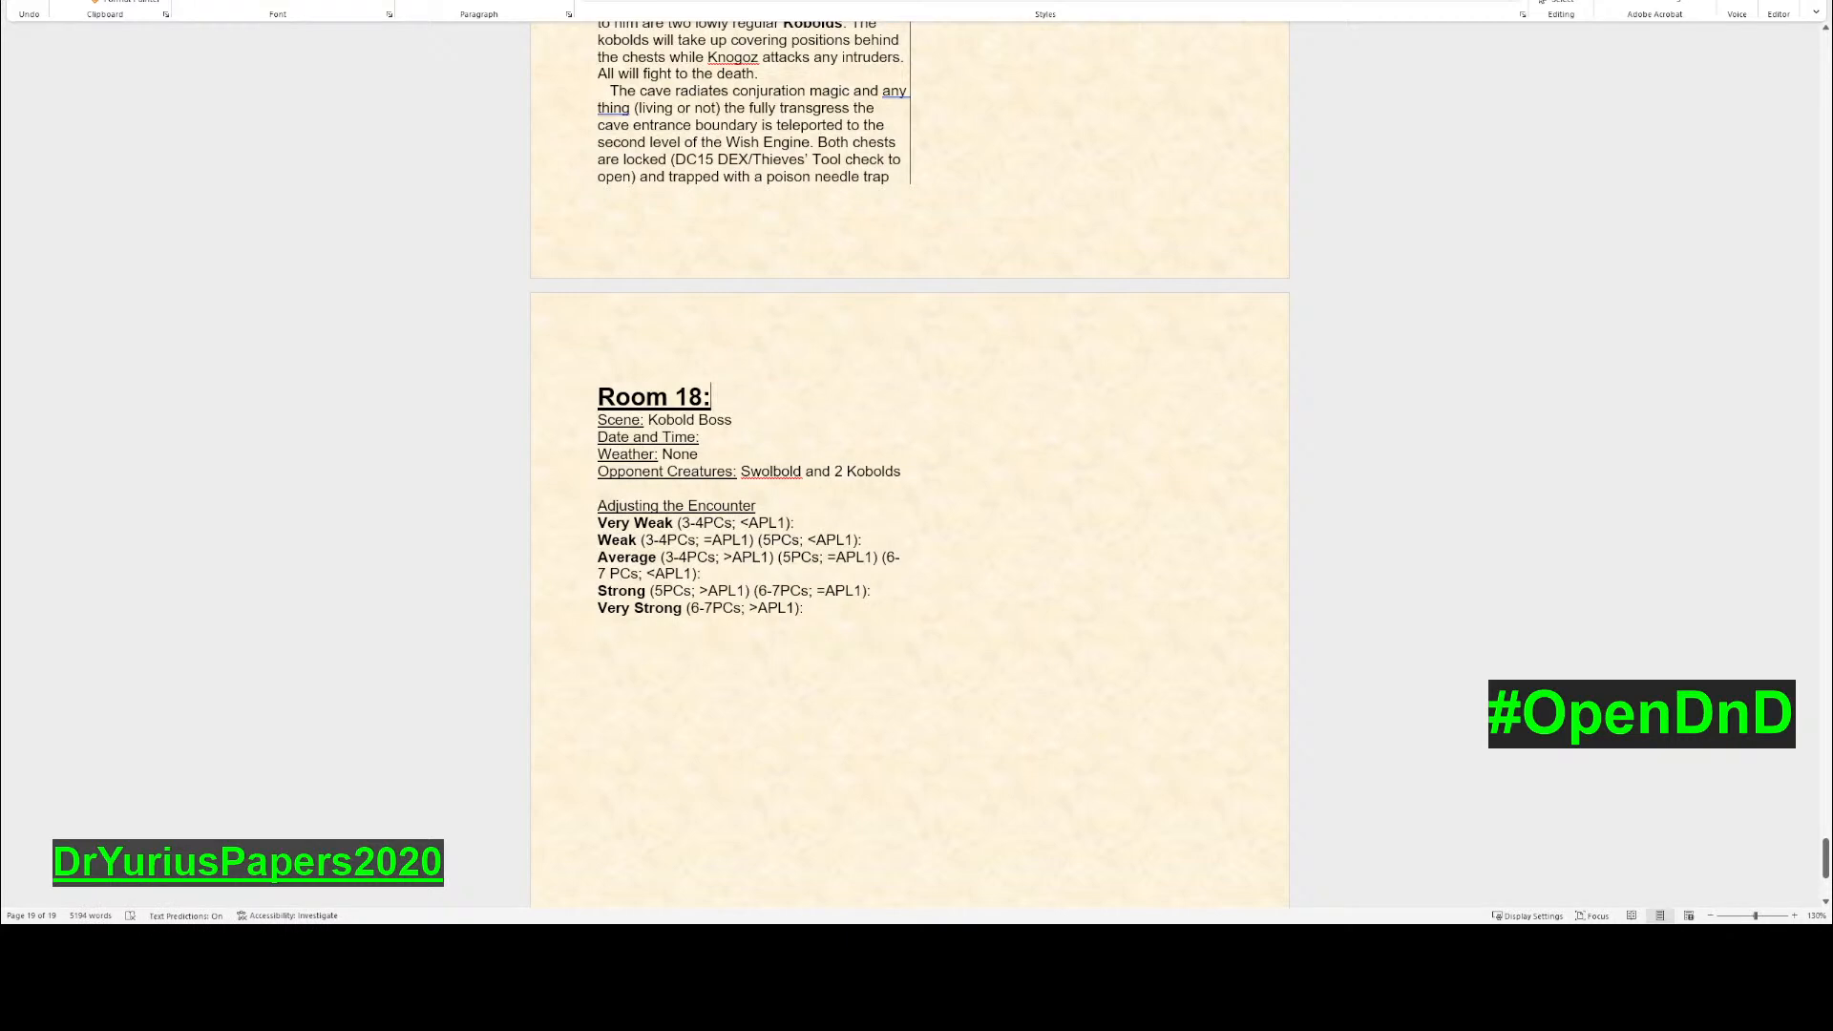
key(BackSpace)
text(9)
- Insert two blank lines above the Room 19 heading and give the first one plain body text formatting
key(Left)
key(Left)
key(Left)
key(Left)
key(Left)
key(Left)
key(Left)
key(Return)
key(Return)
key(Up)
key(Up)
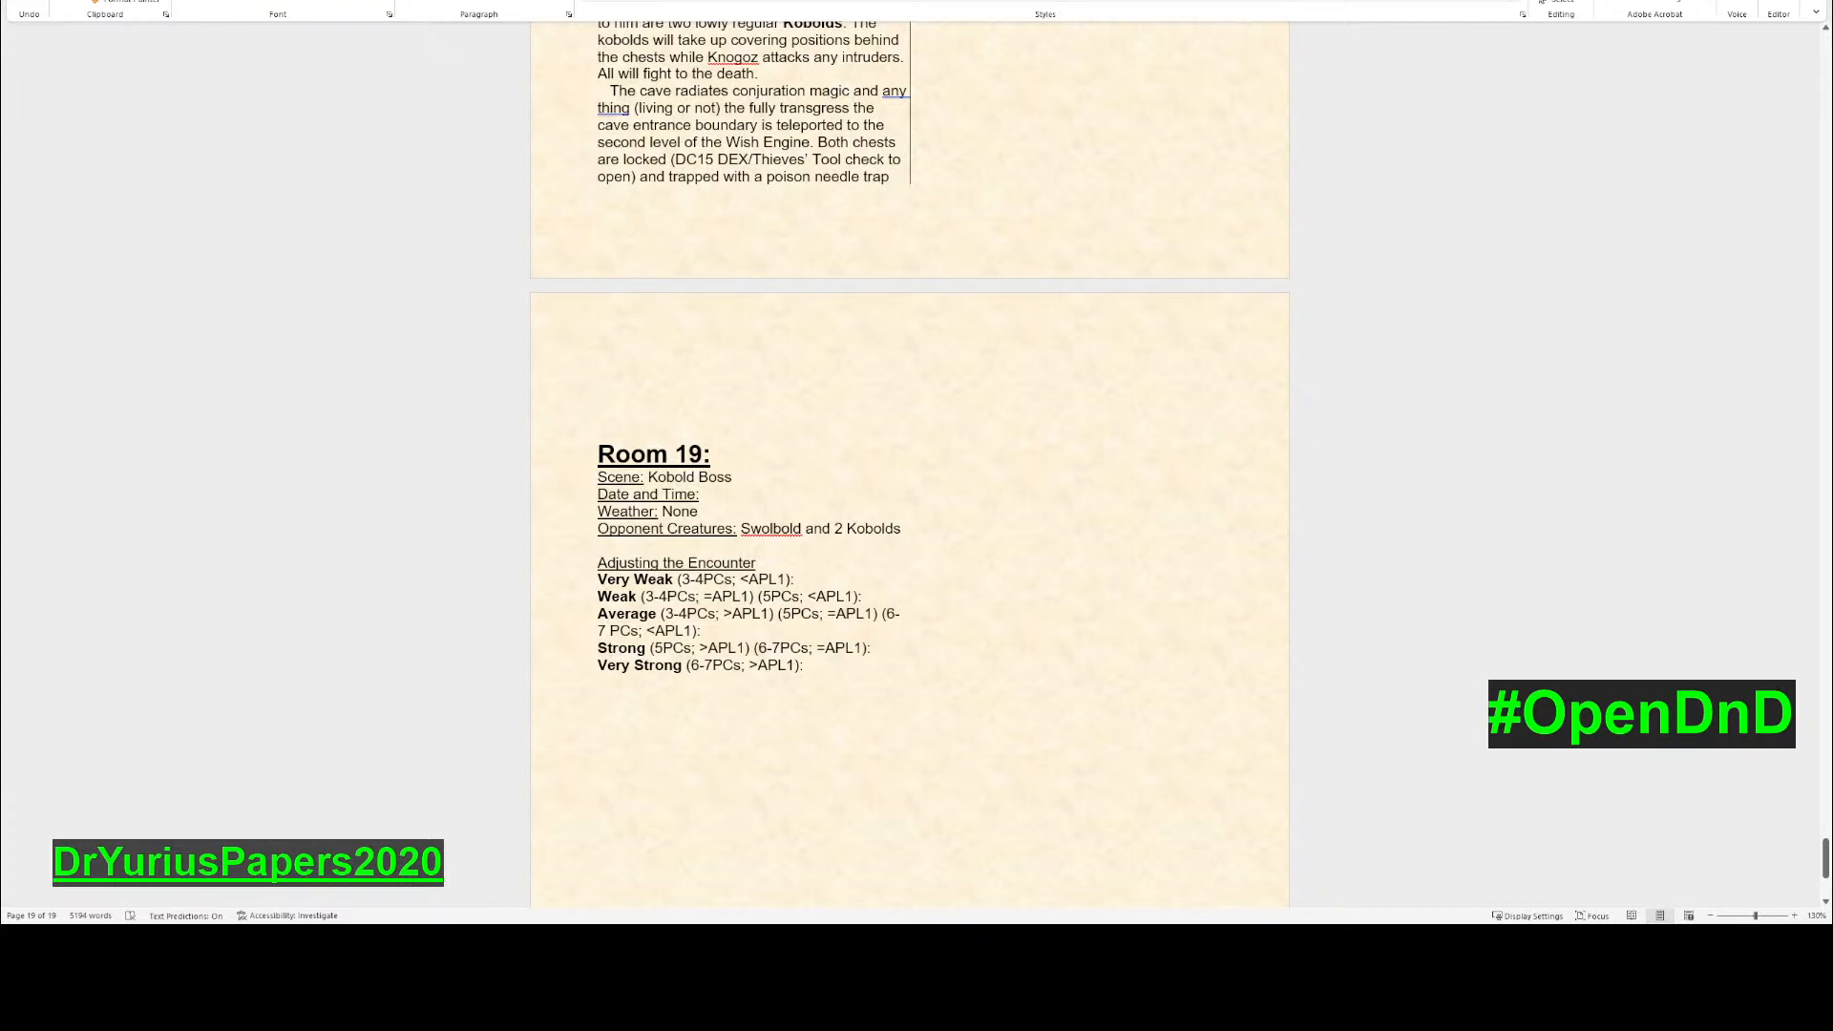
click(295, 2)
click(280, 50)
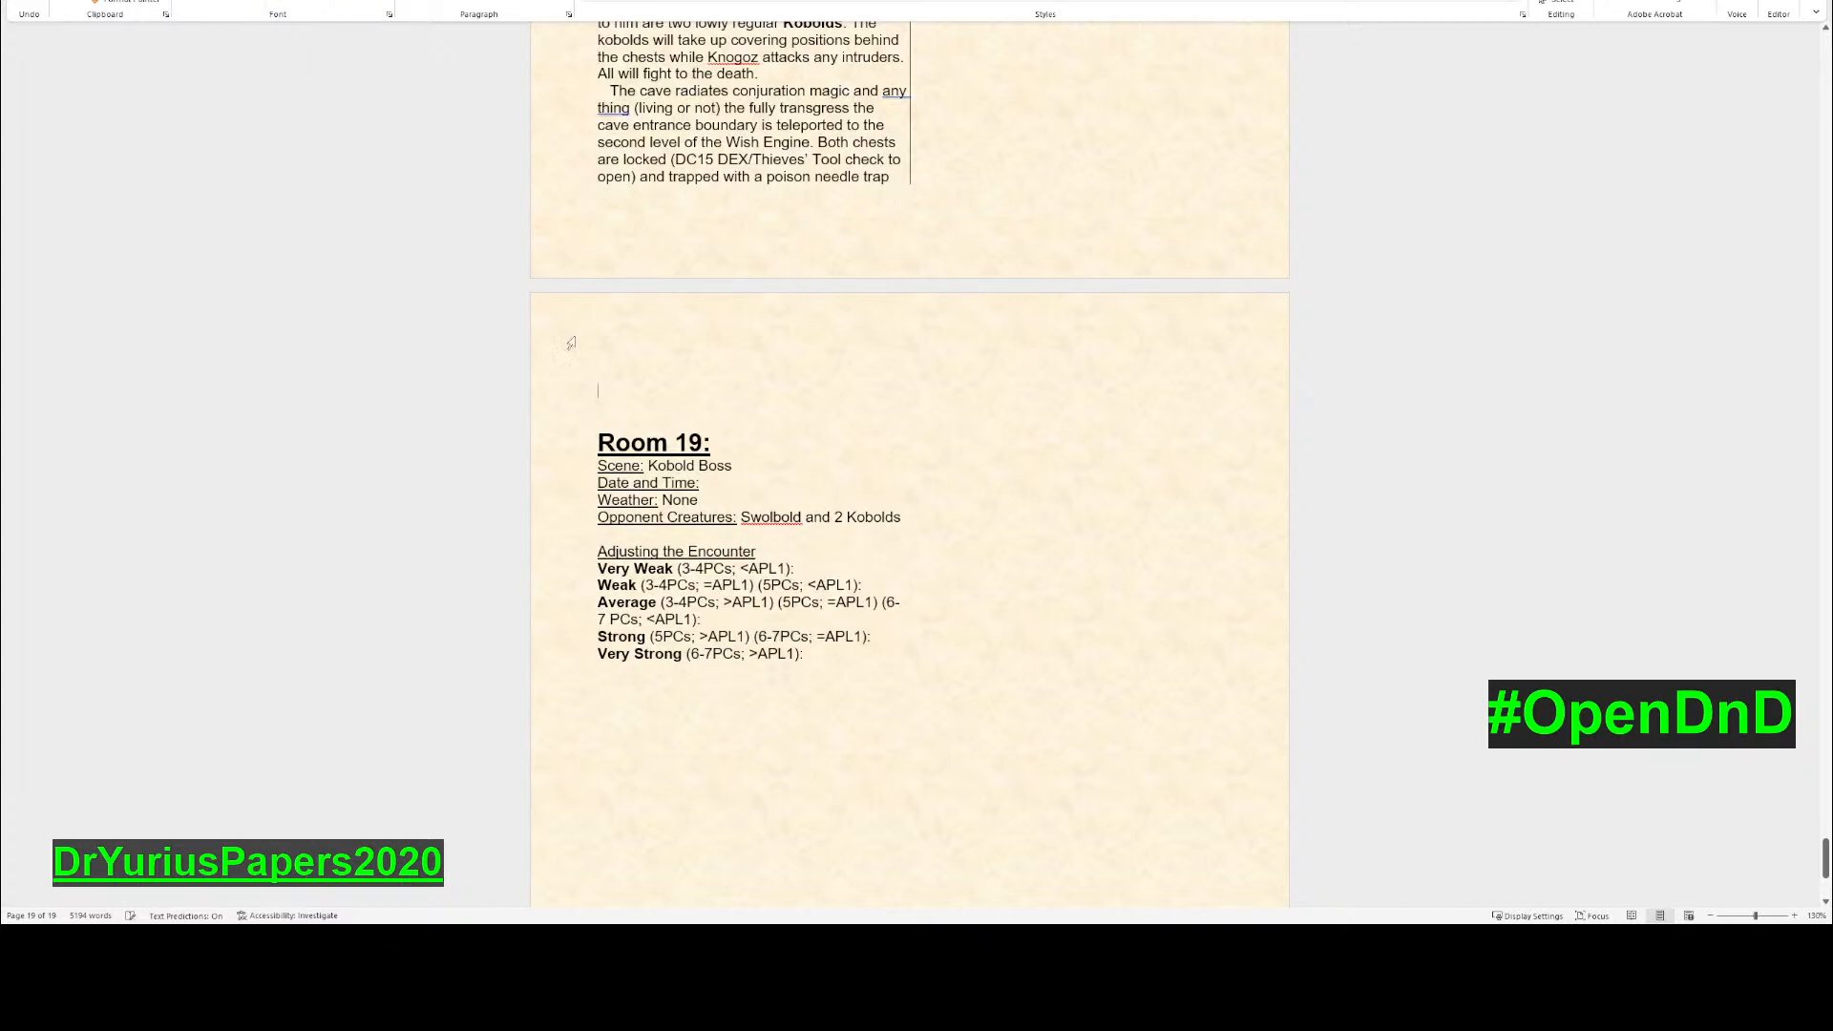
- Begin the introduction above the Room 19 heading with "When the PCs leave level 1 through the green glowing cave exit, the will"
text(When the PCs leave level 1)
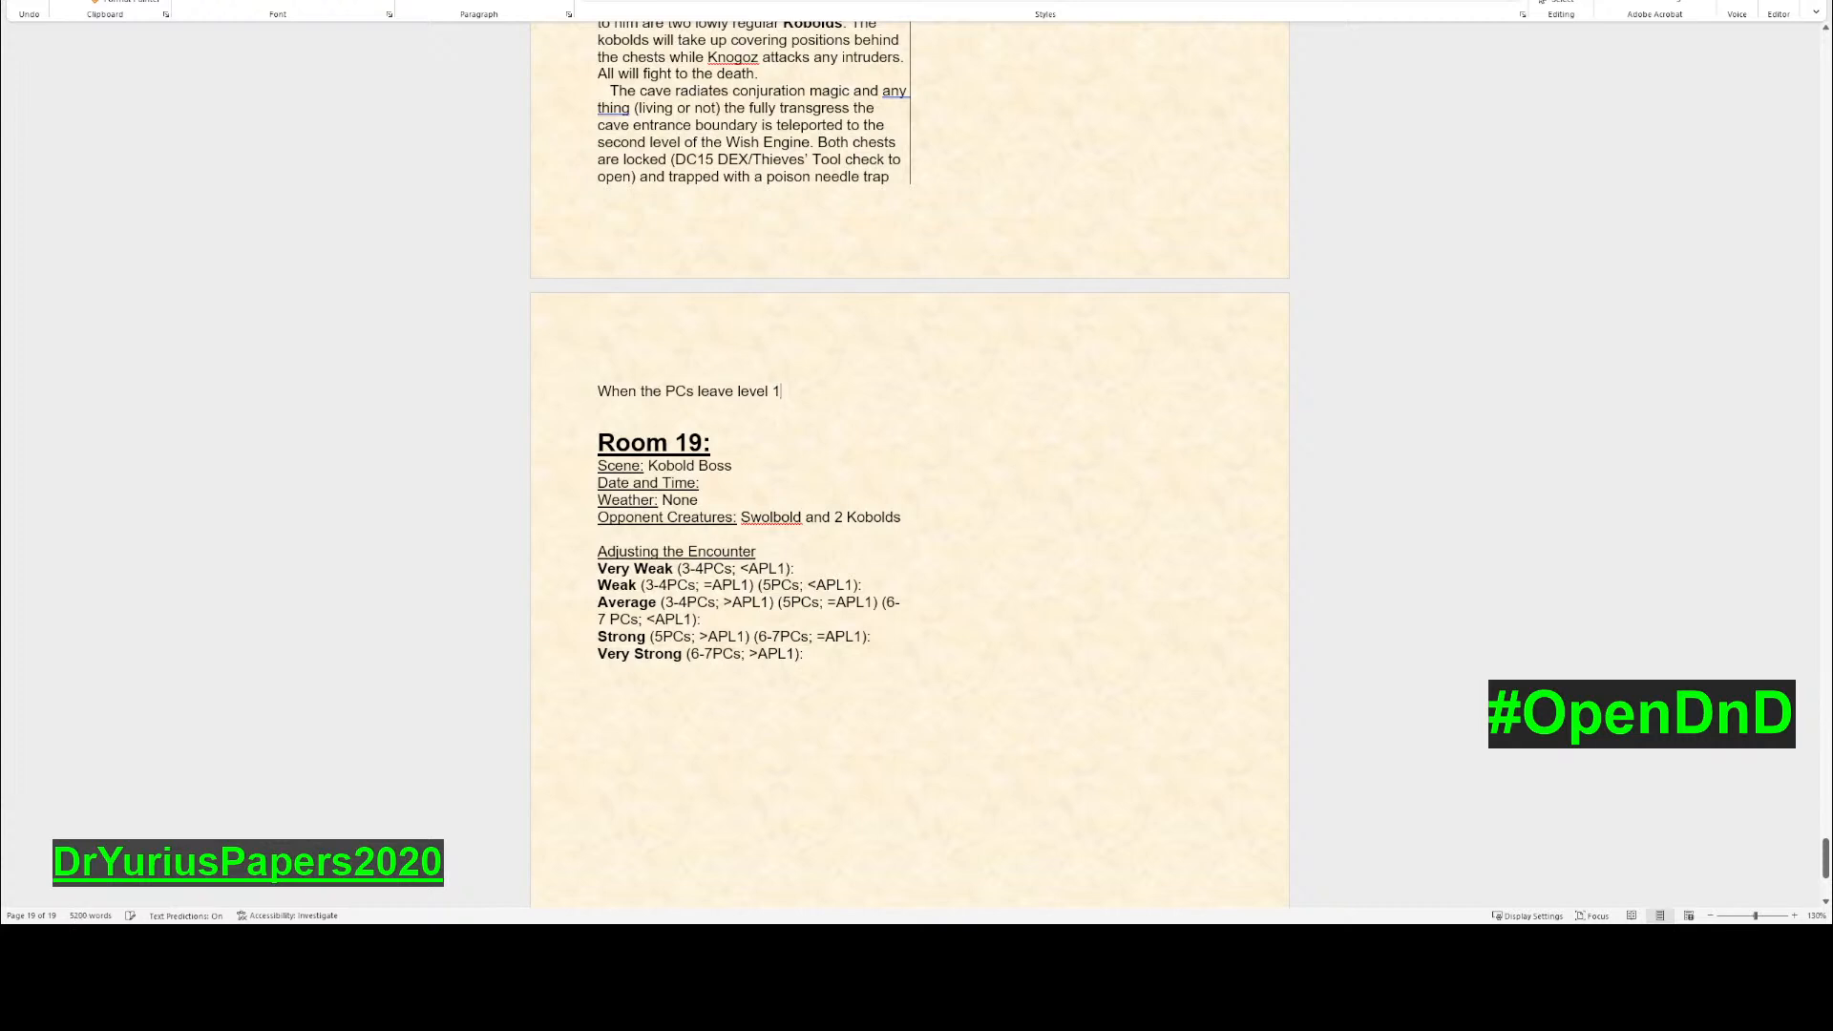
text( through the)
scroll(743, 344, up, 8)
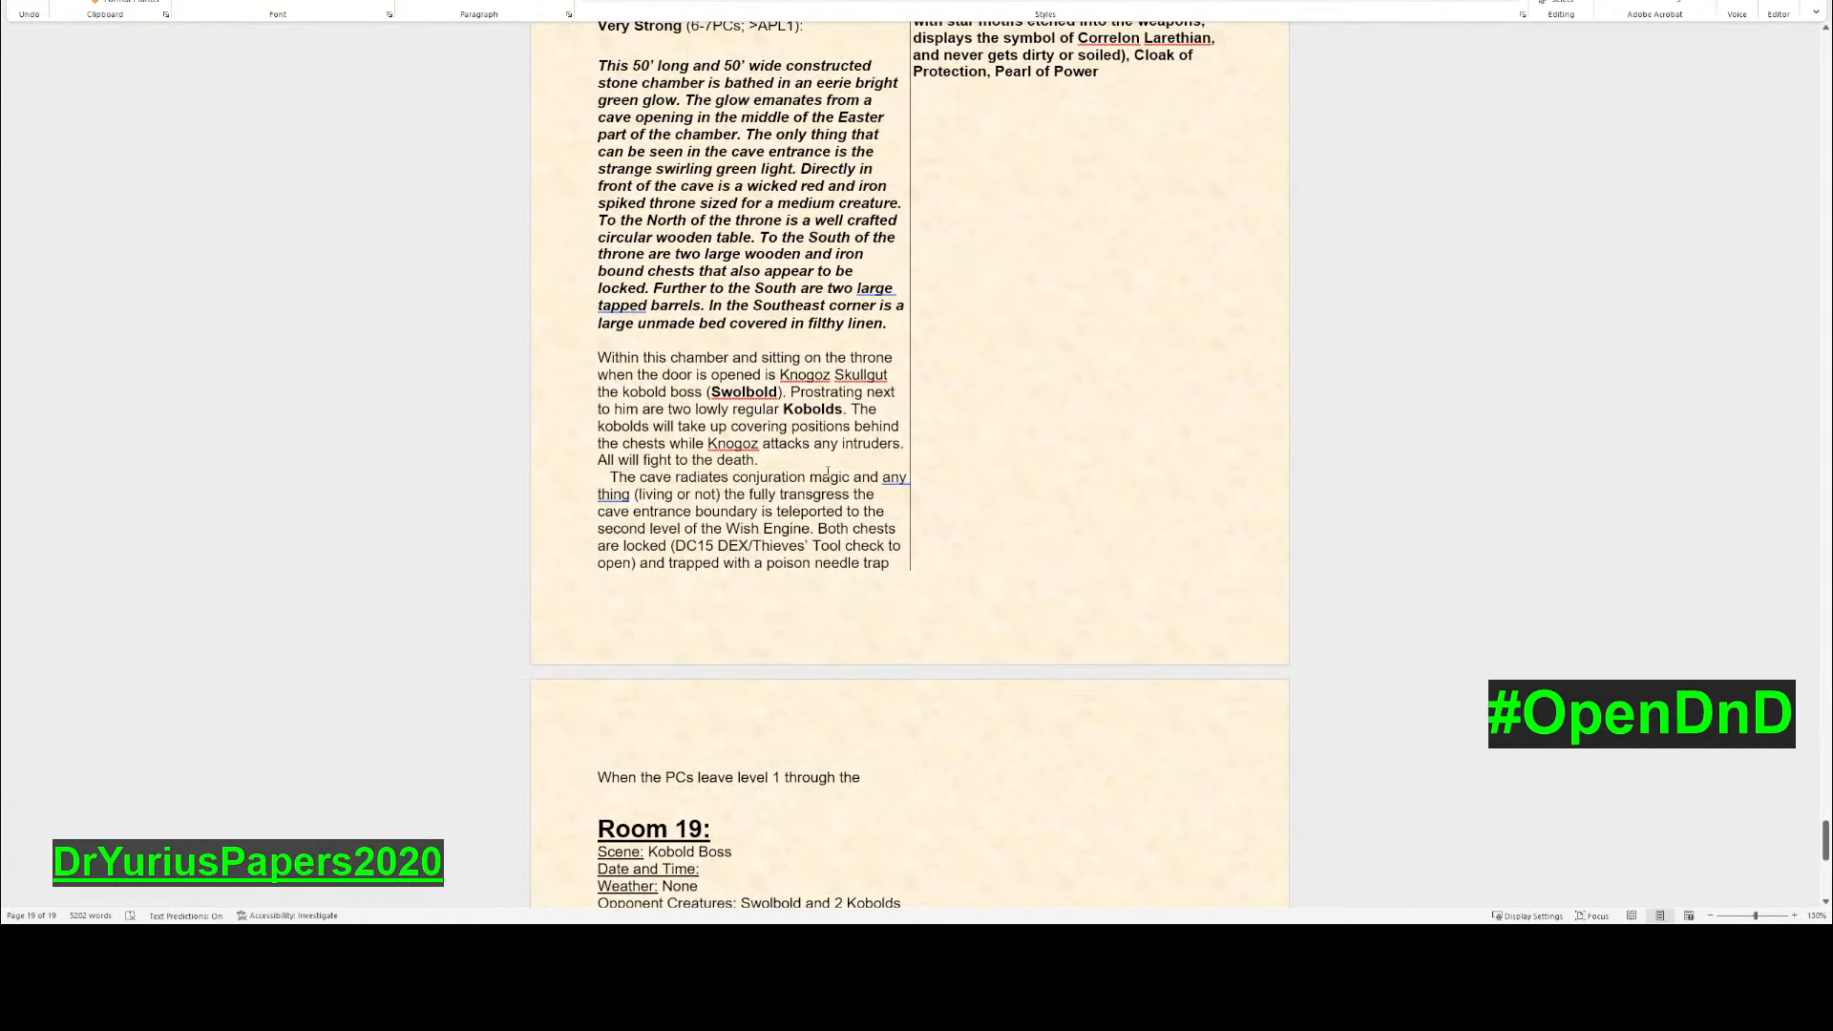
scroll(826, 475, down, 5)
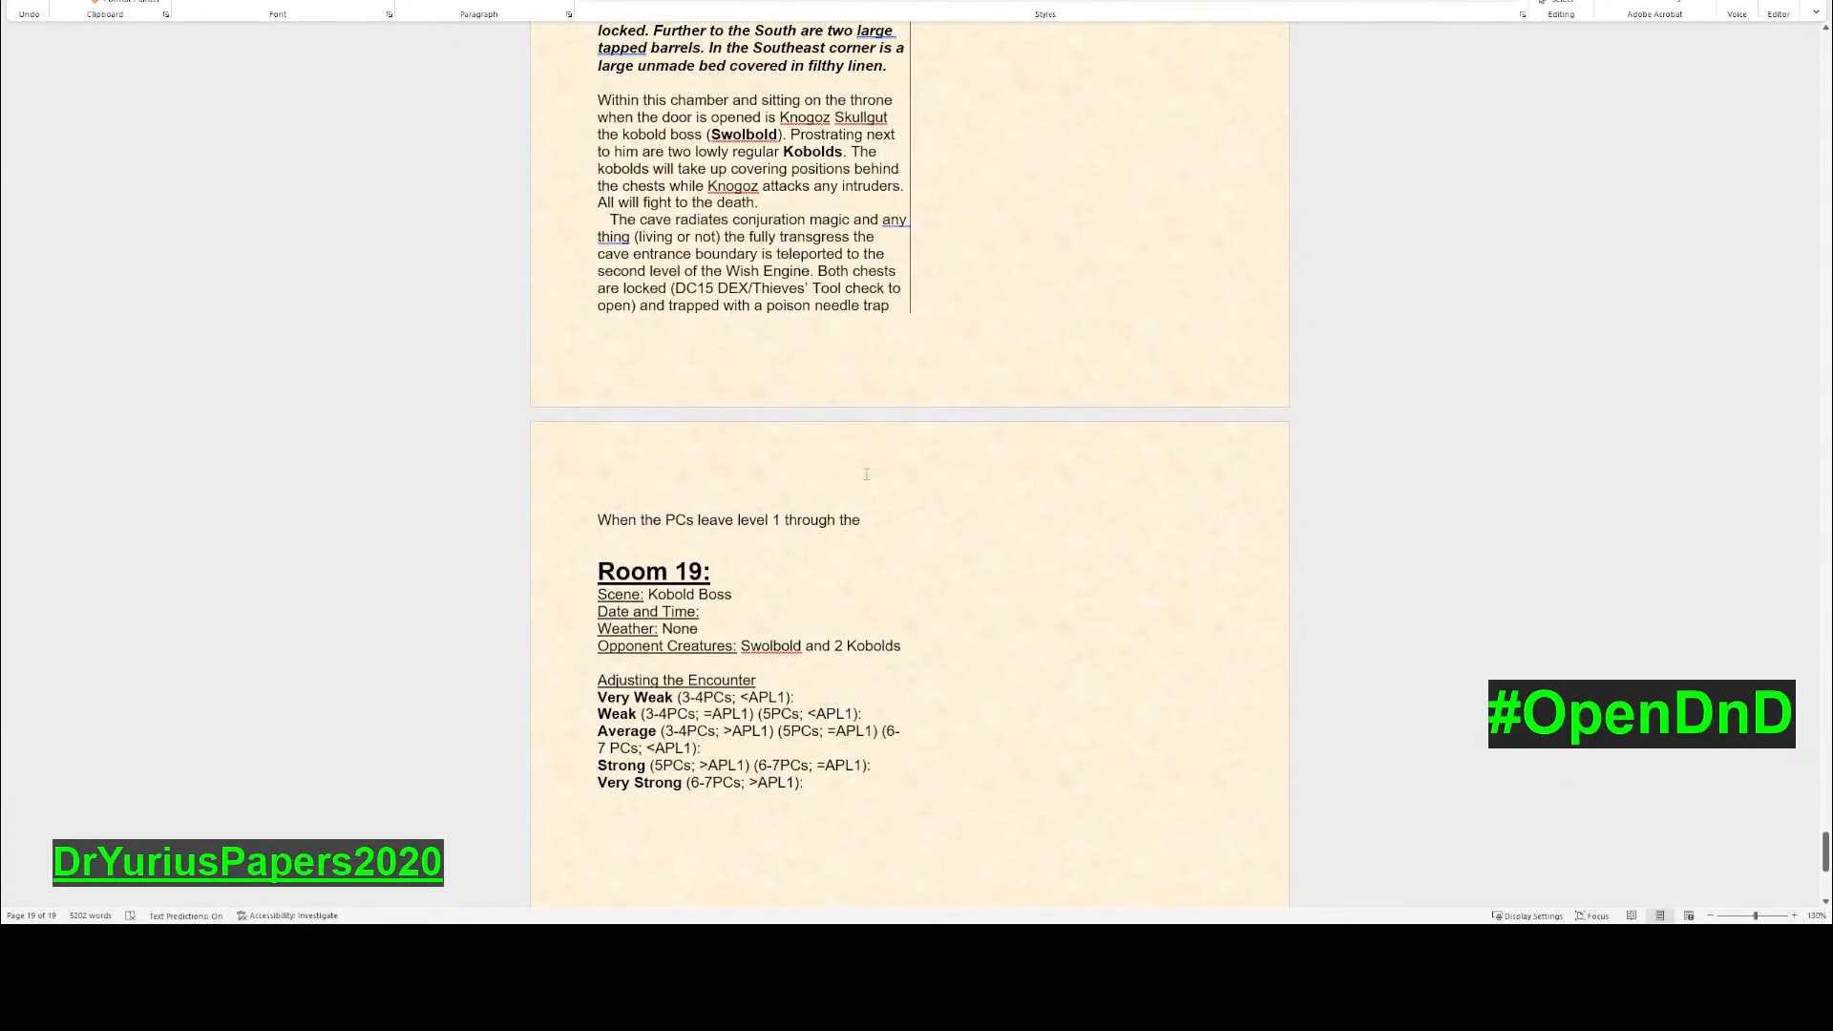
text(green glowing c)
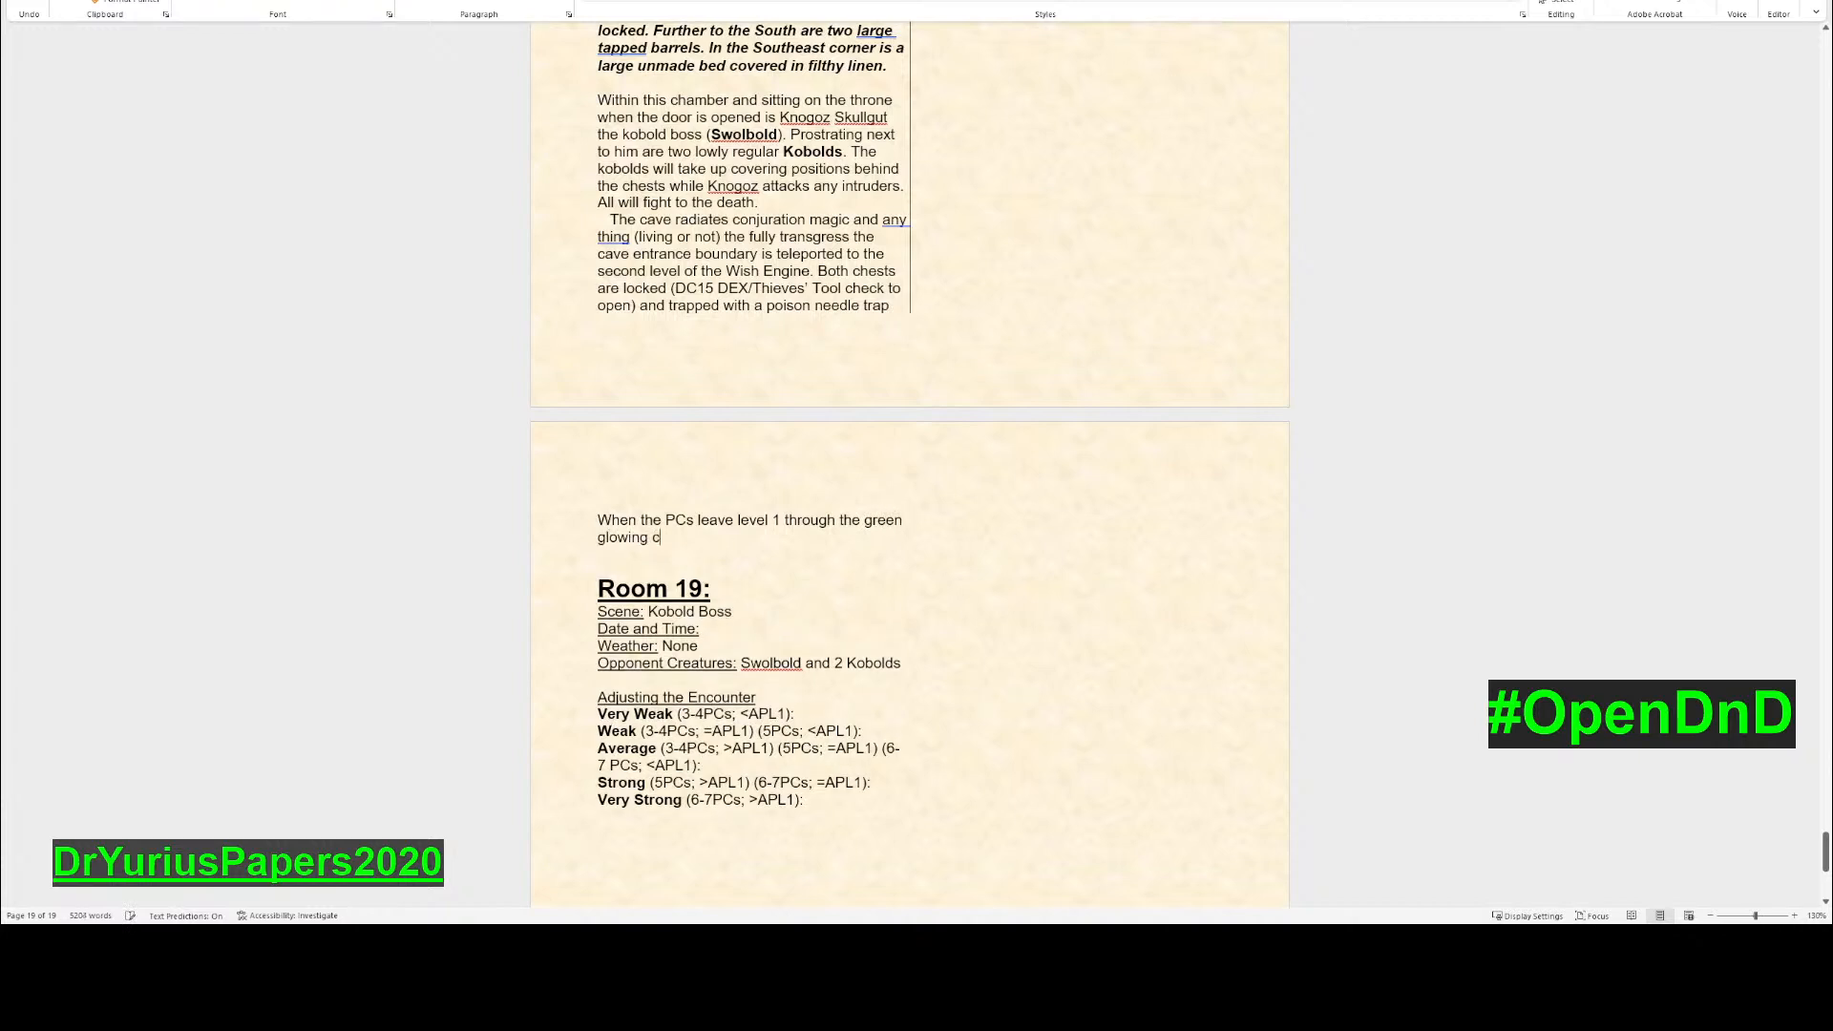
text(a)
text(ve)
text( exit)
text(, the will )
- Continue the introduction with "trigger the Wish Engine to reconfigure itself for an entirely new dungeon level ready to absorb as much of the magical residue as possible."
text(enter)
key(BackSpace)
key(BackSpace)
key(BackSpace)
key(BackSpace)
key(BackSpace)
text(trigger the Wish )
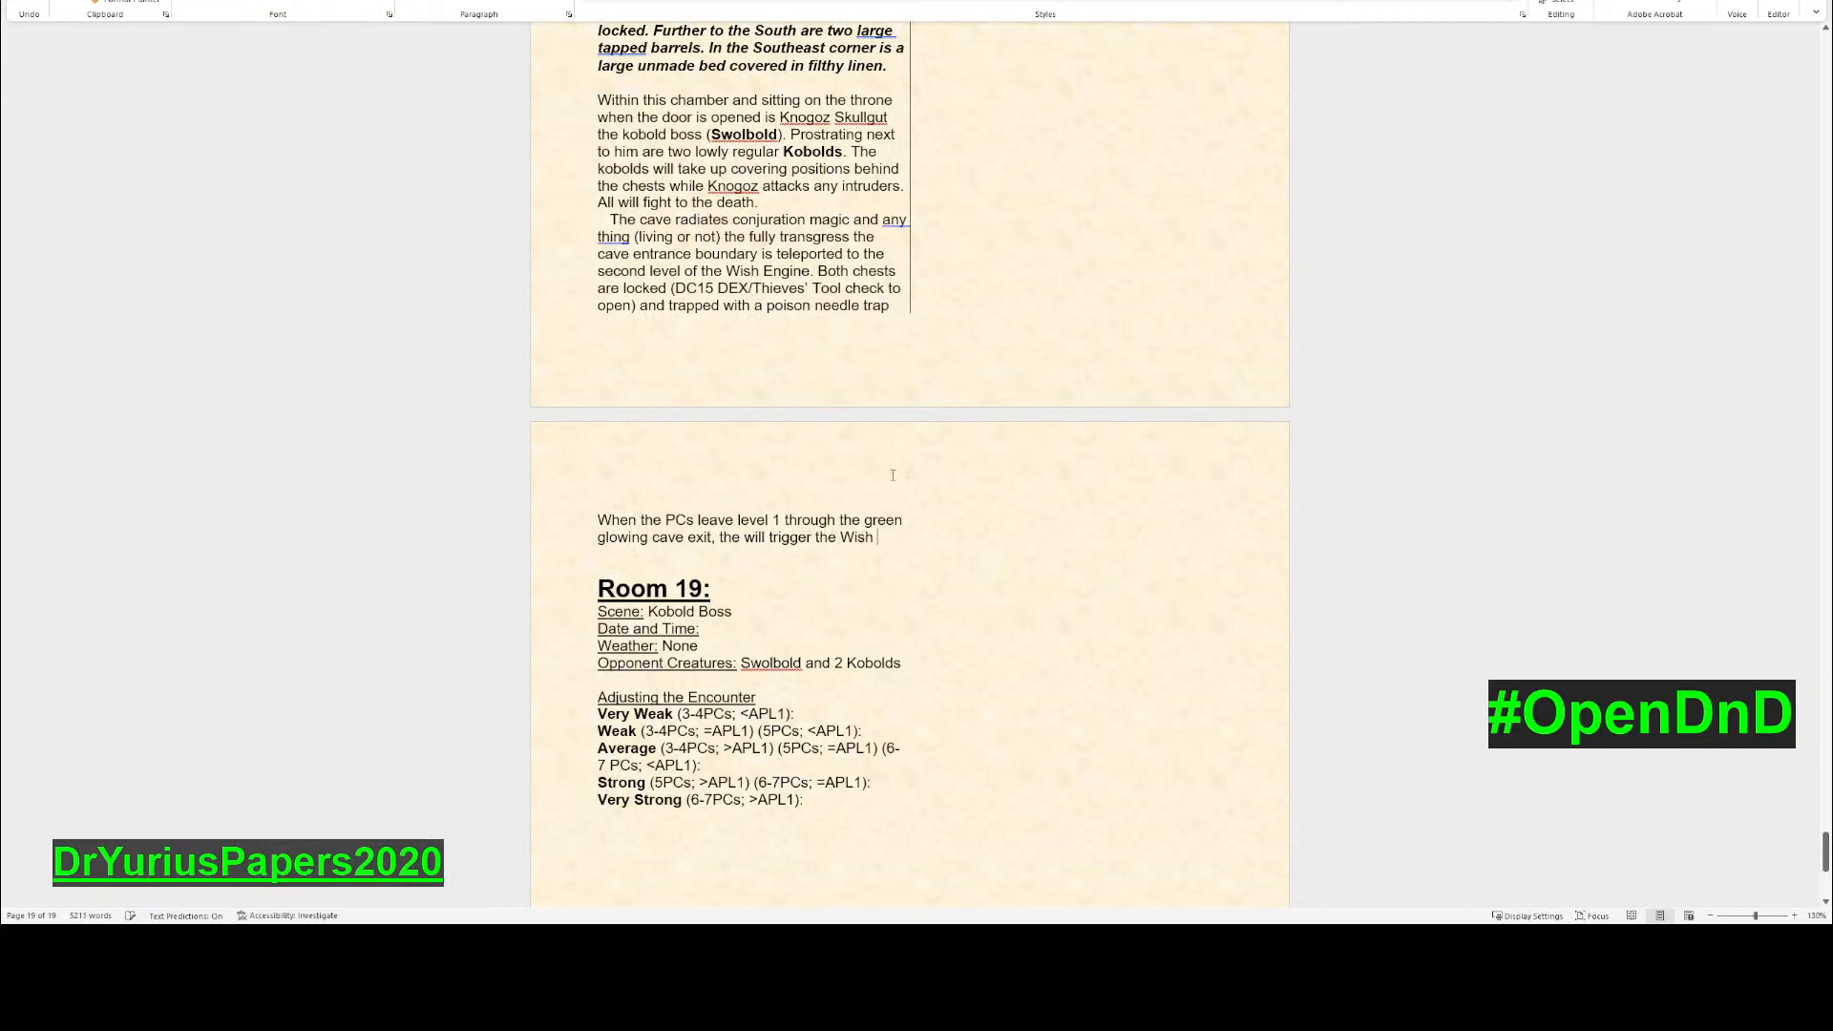
text(Engin)
text(to )
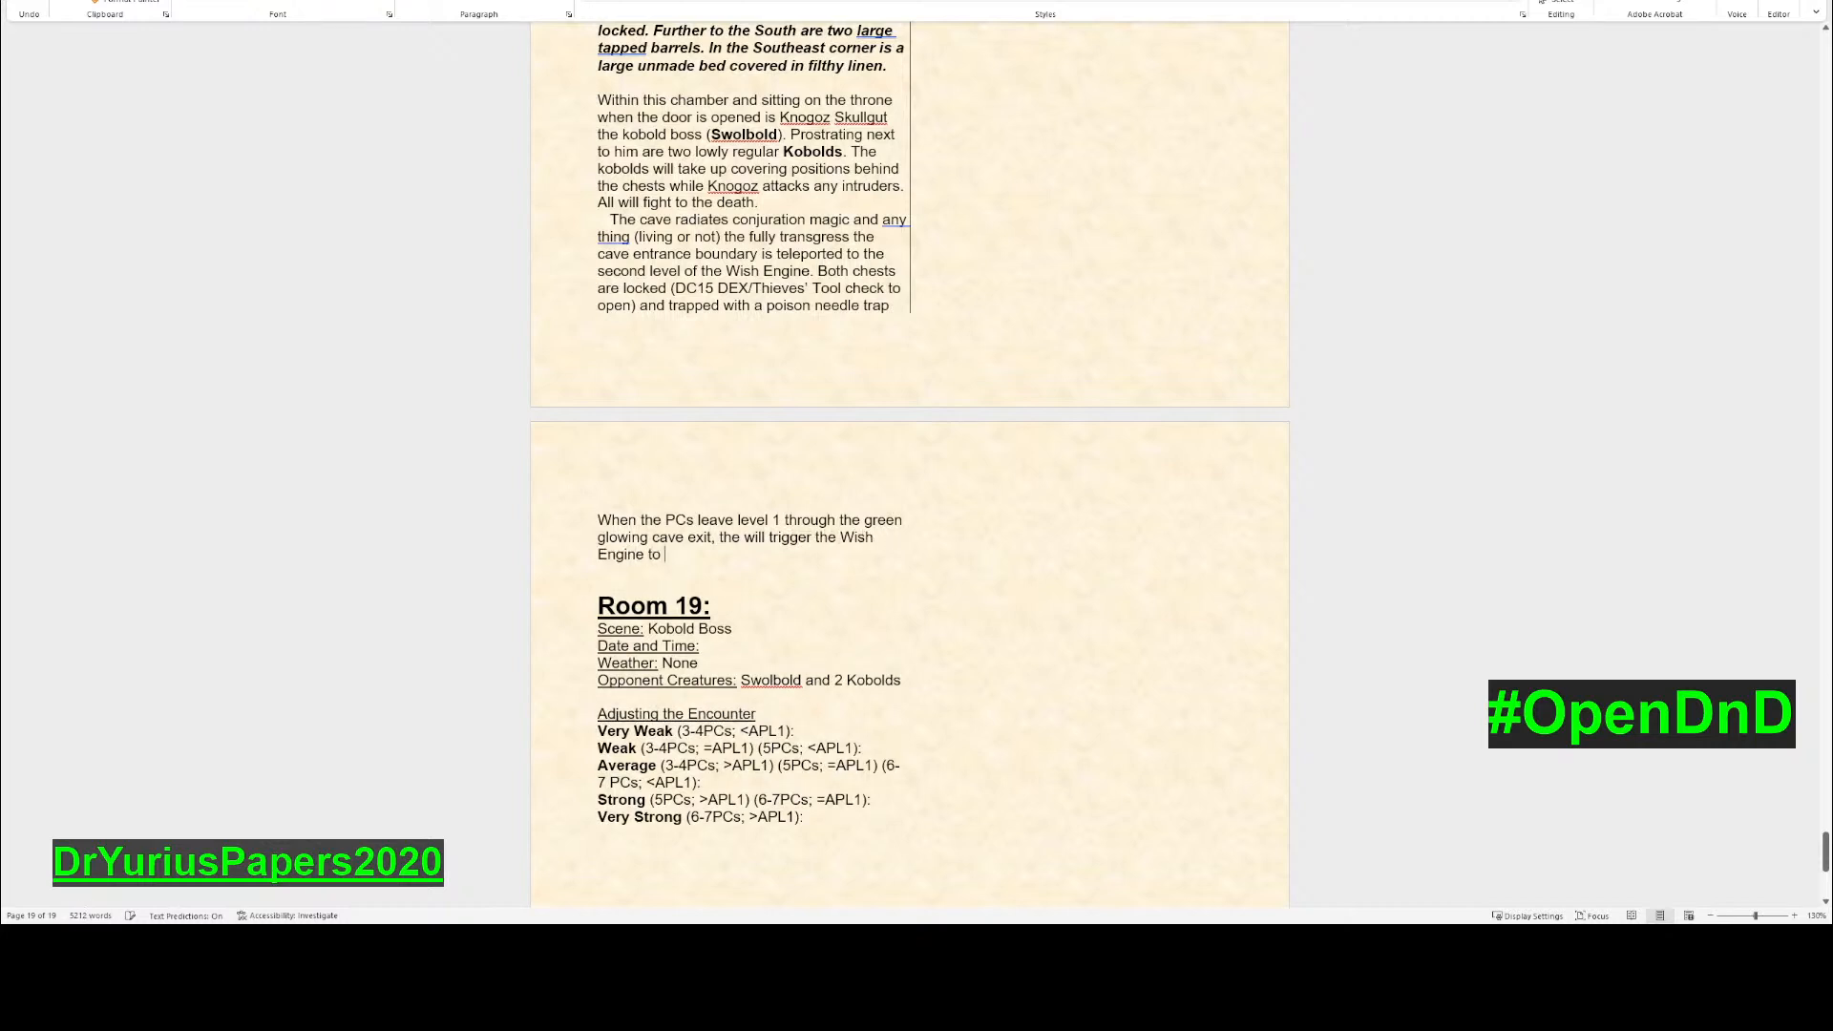
text(reconfigure itself for an enti)
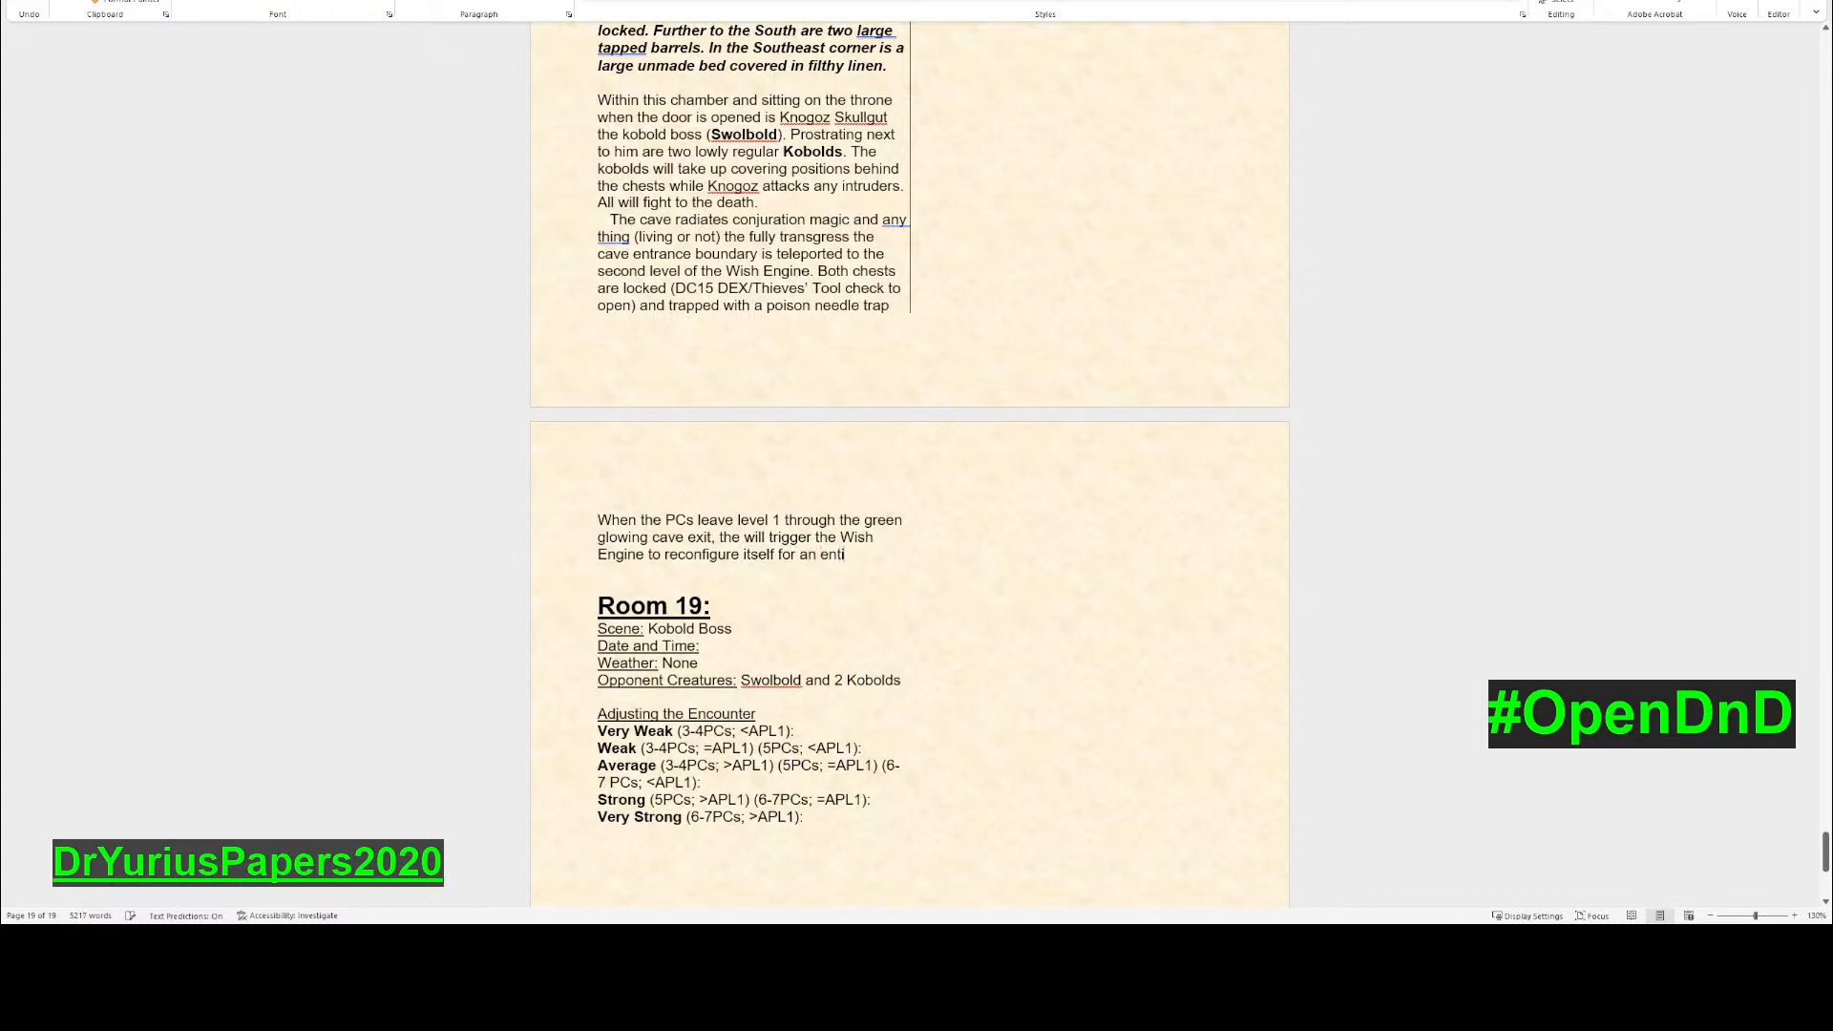
text(rely new dungeon )
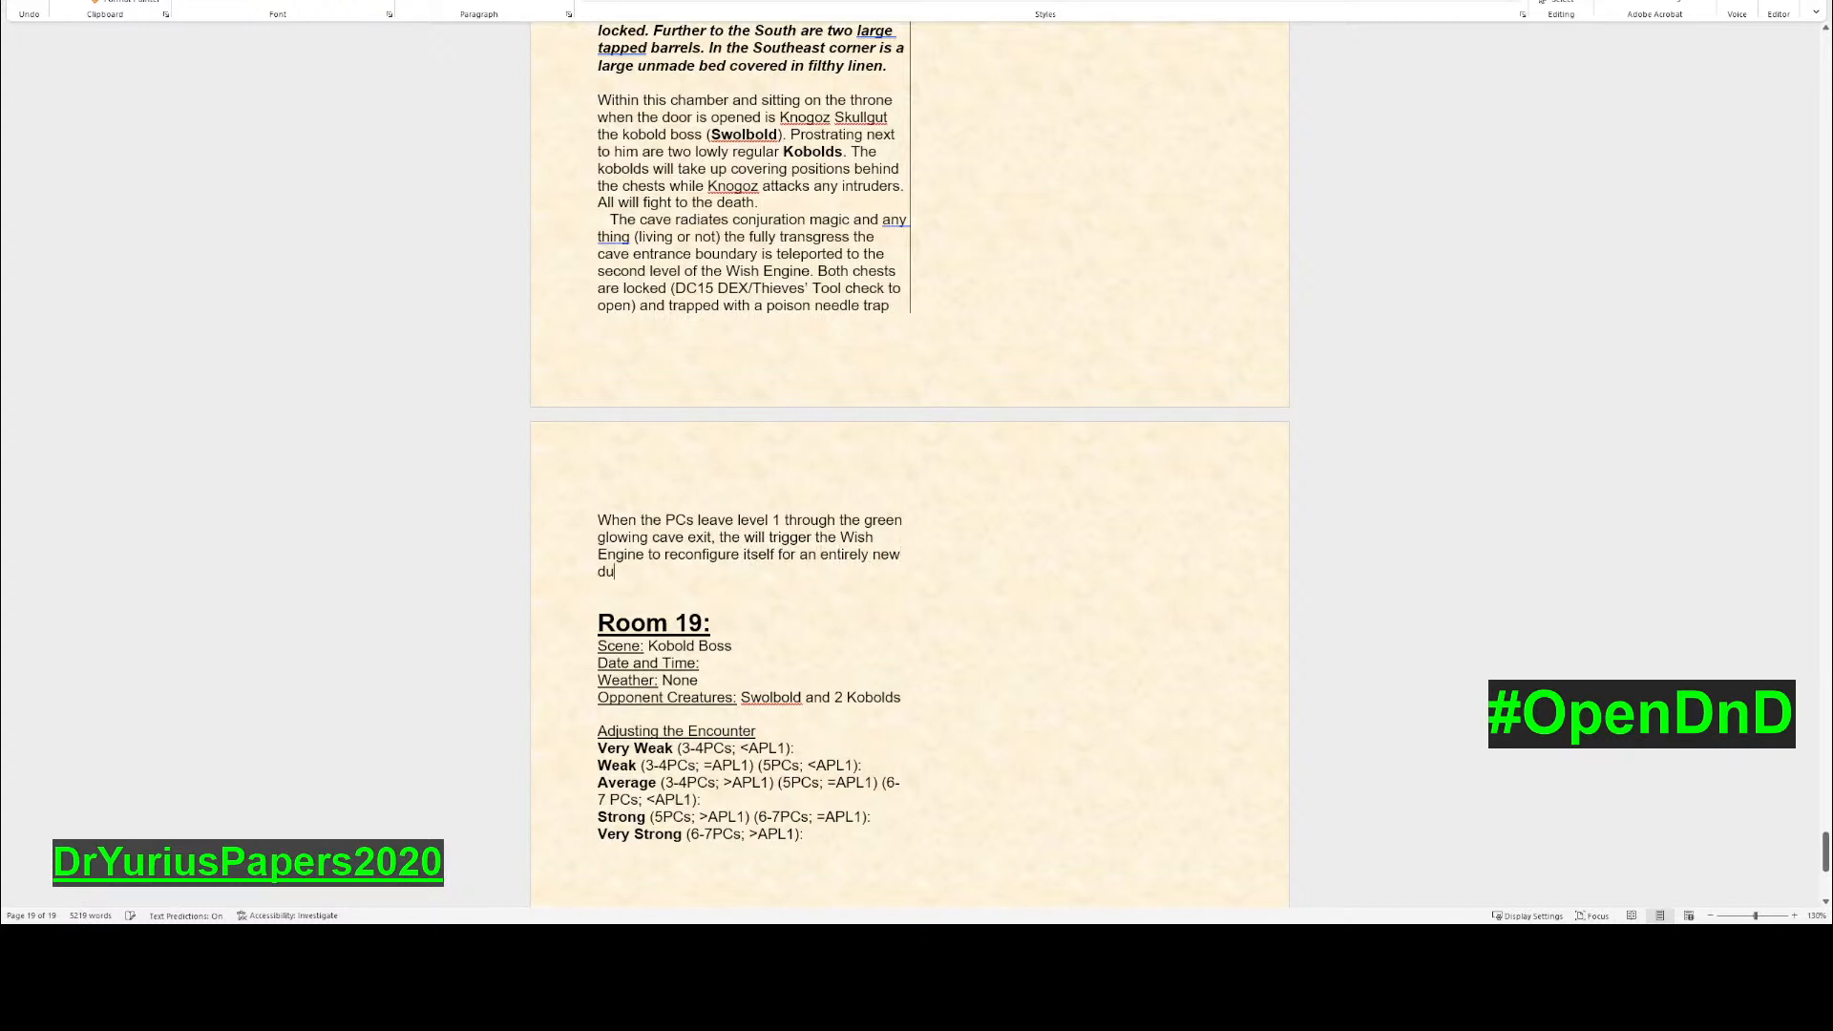
text(level ready to absor)
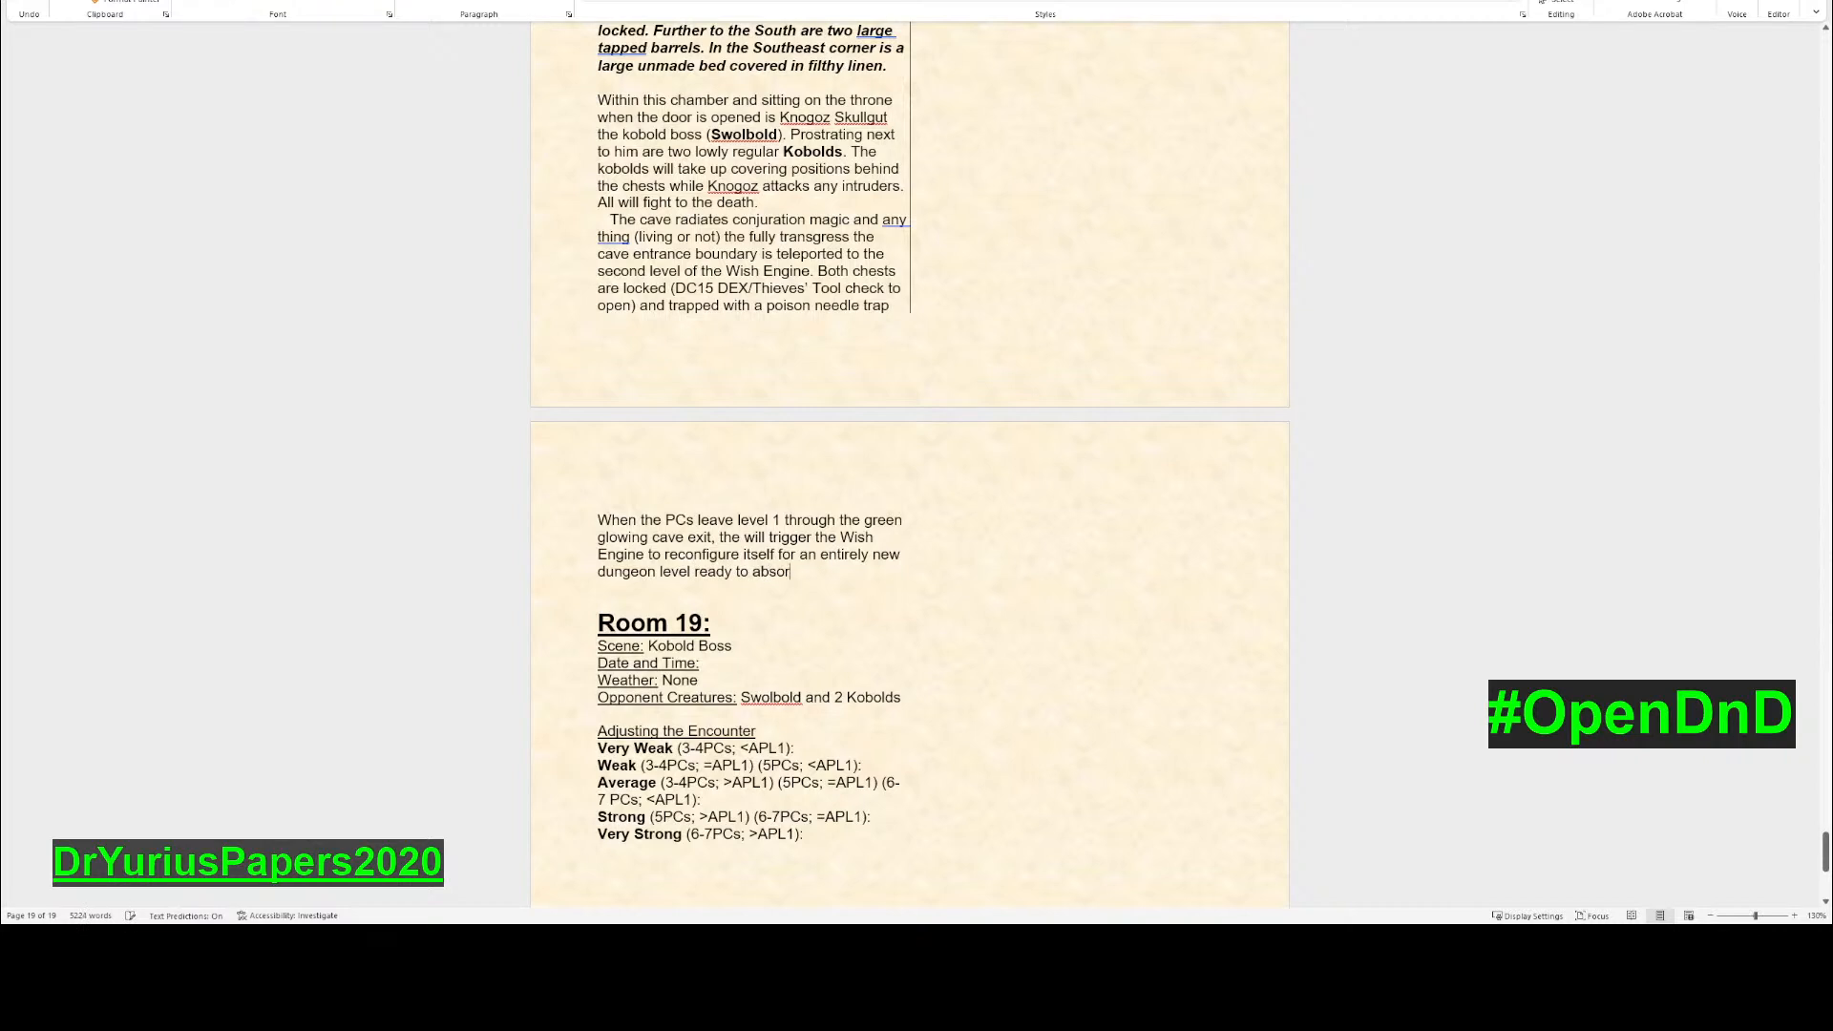
text(b as much of the magical )
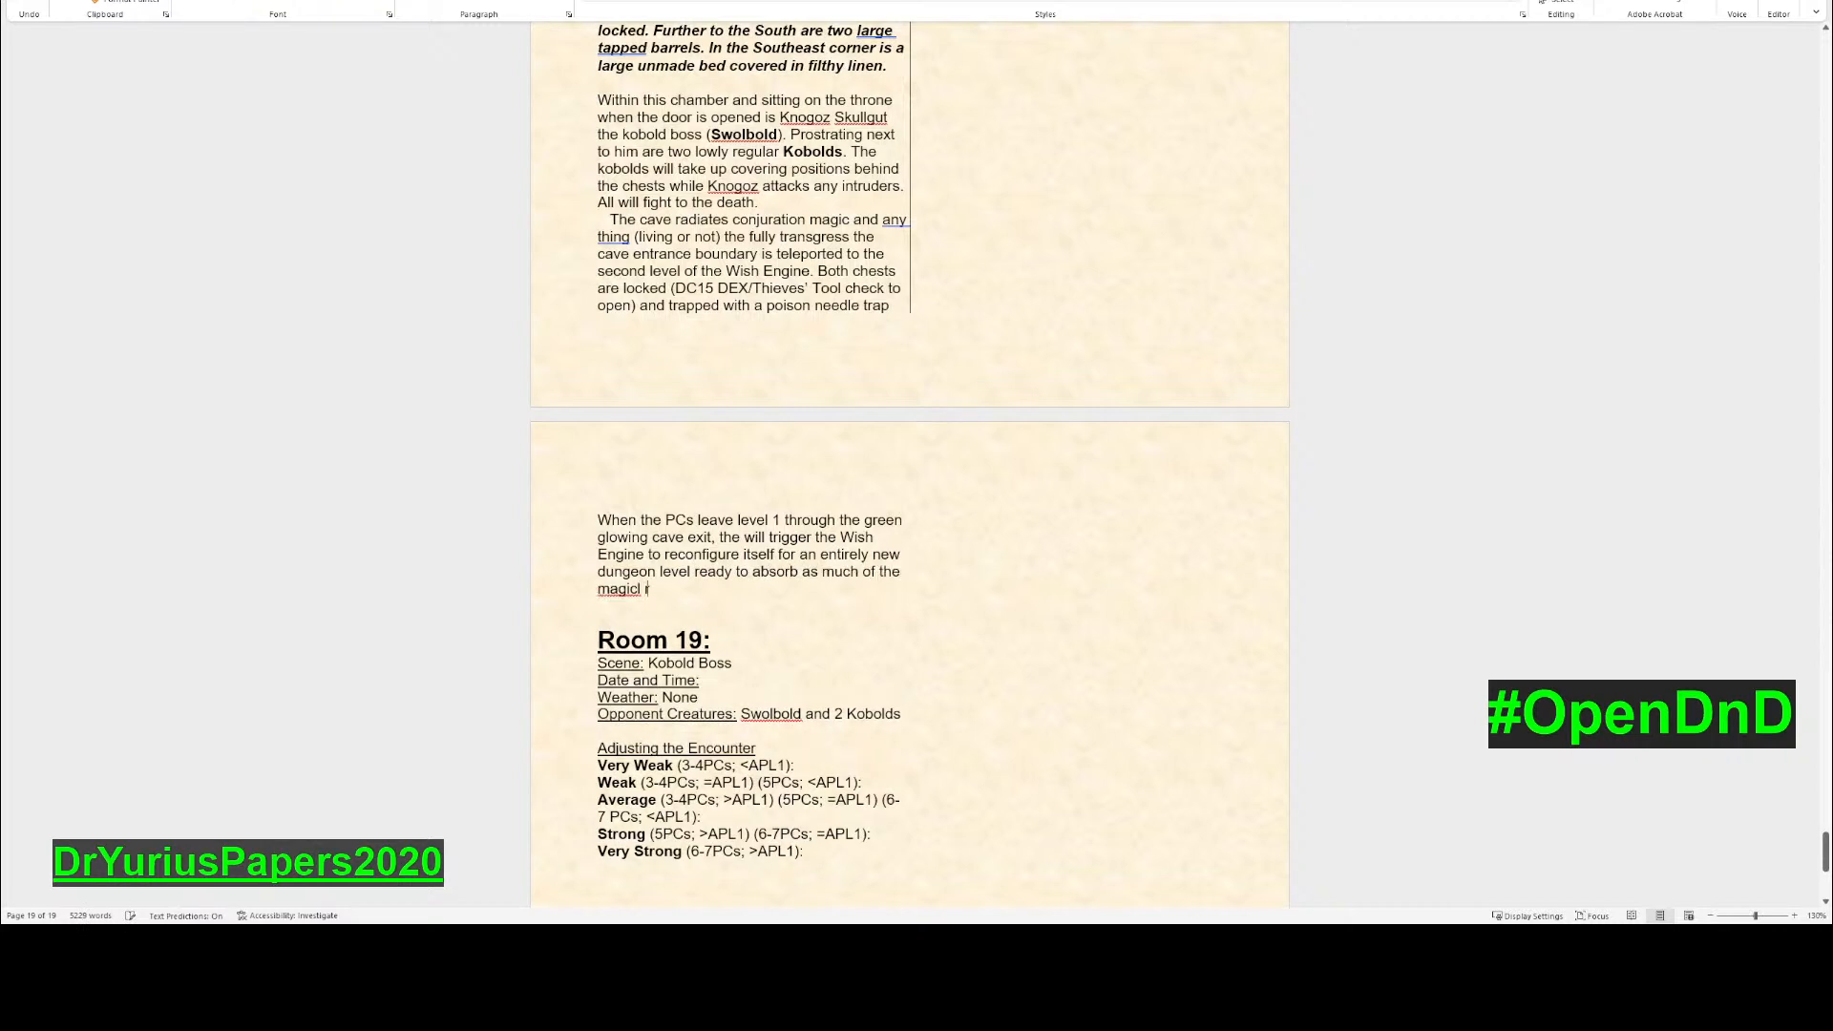
text(residue as possible. The PC)
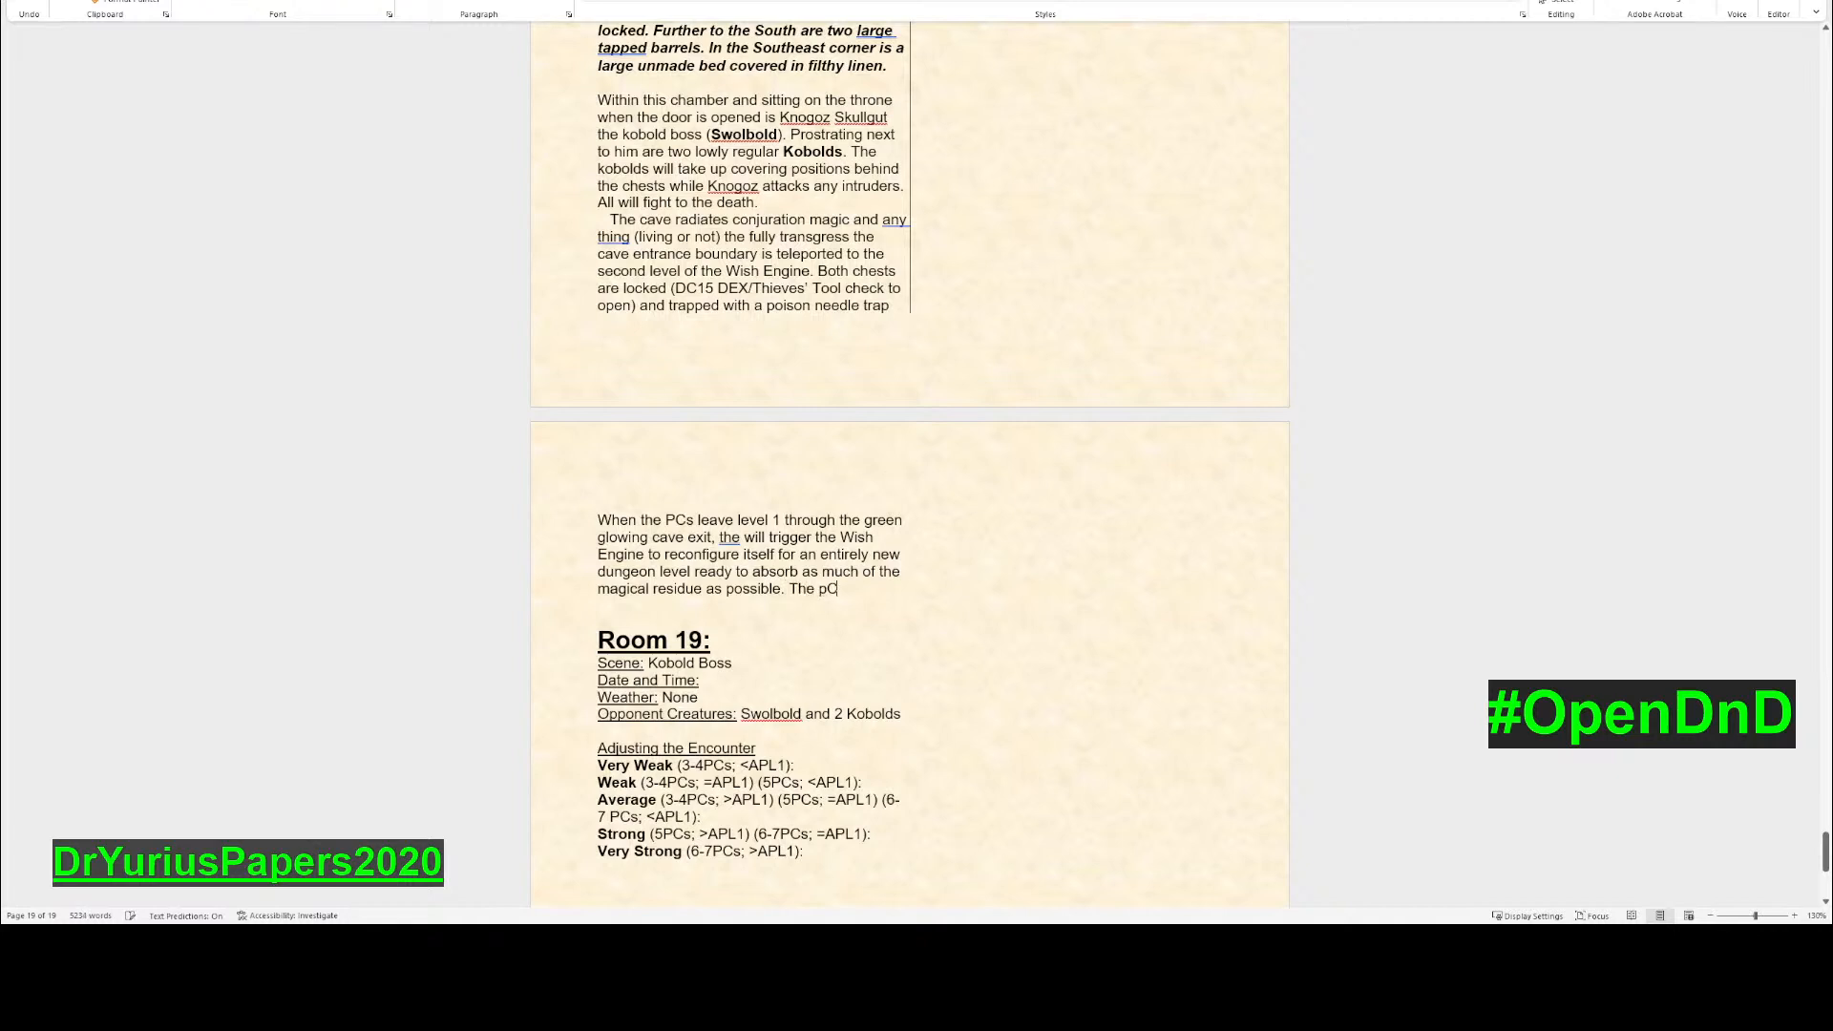
- Correct "the will" to "they will" and add "The PCs can exit this new level any time through the cave exit/entrance in Room 19."
text(s)
text(y)
text(can exit )
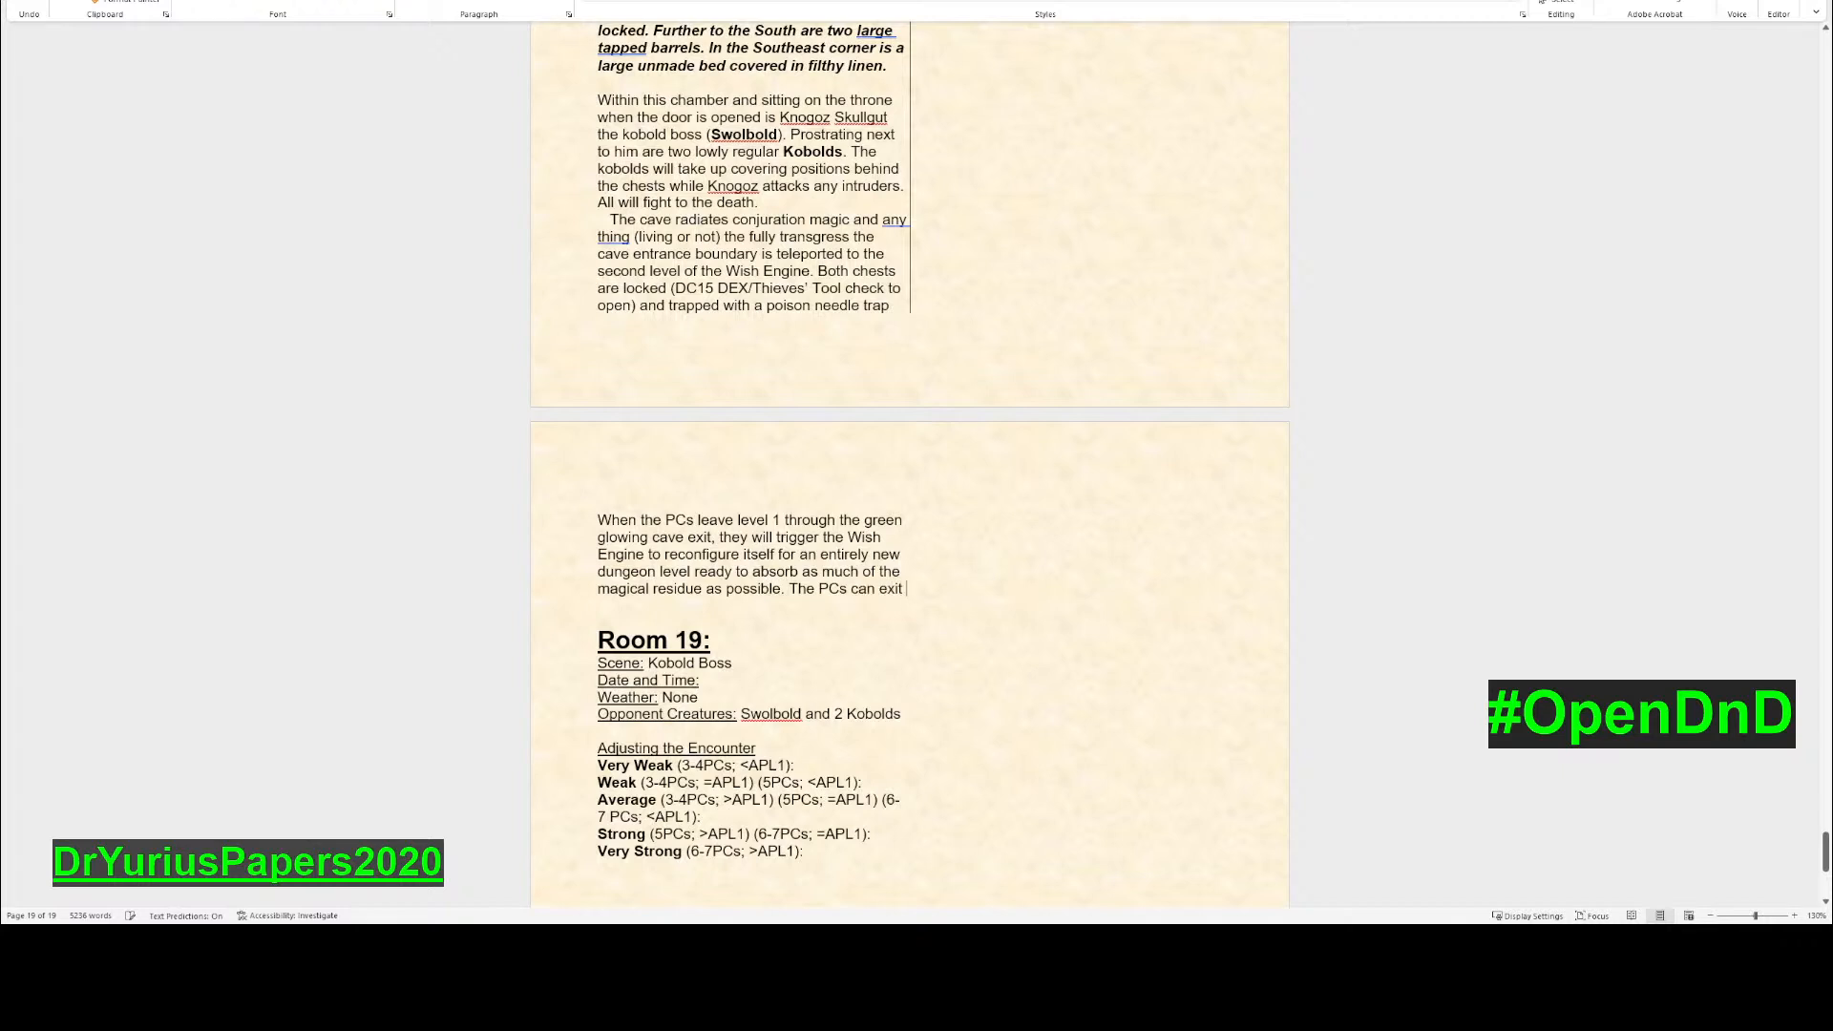
text(this )
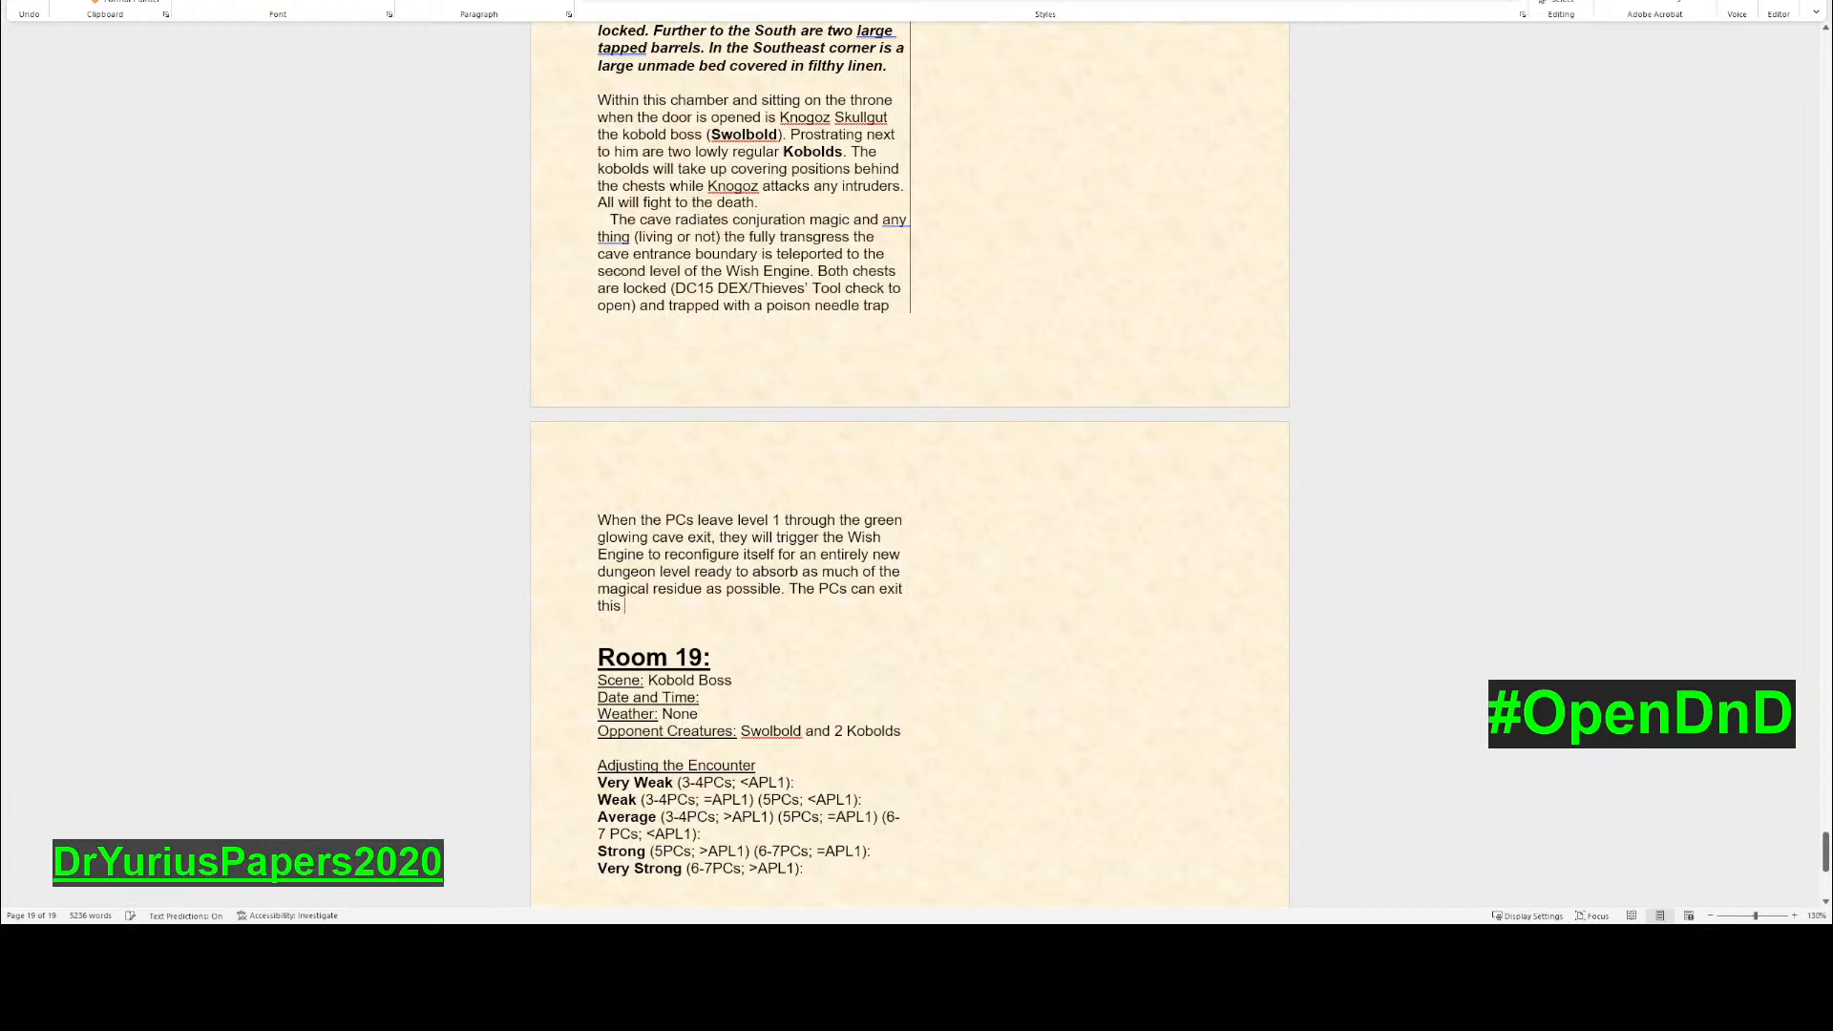
text(new level any time through the cave)
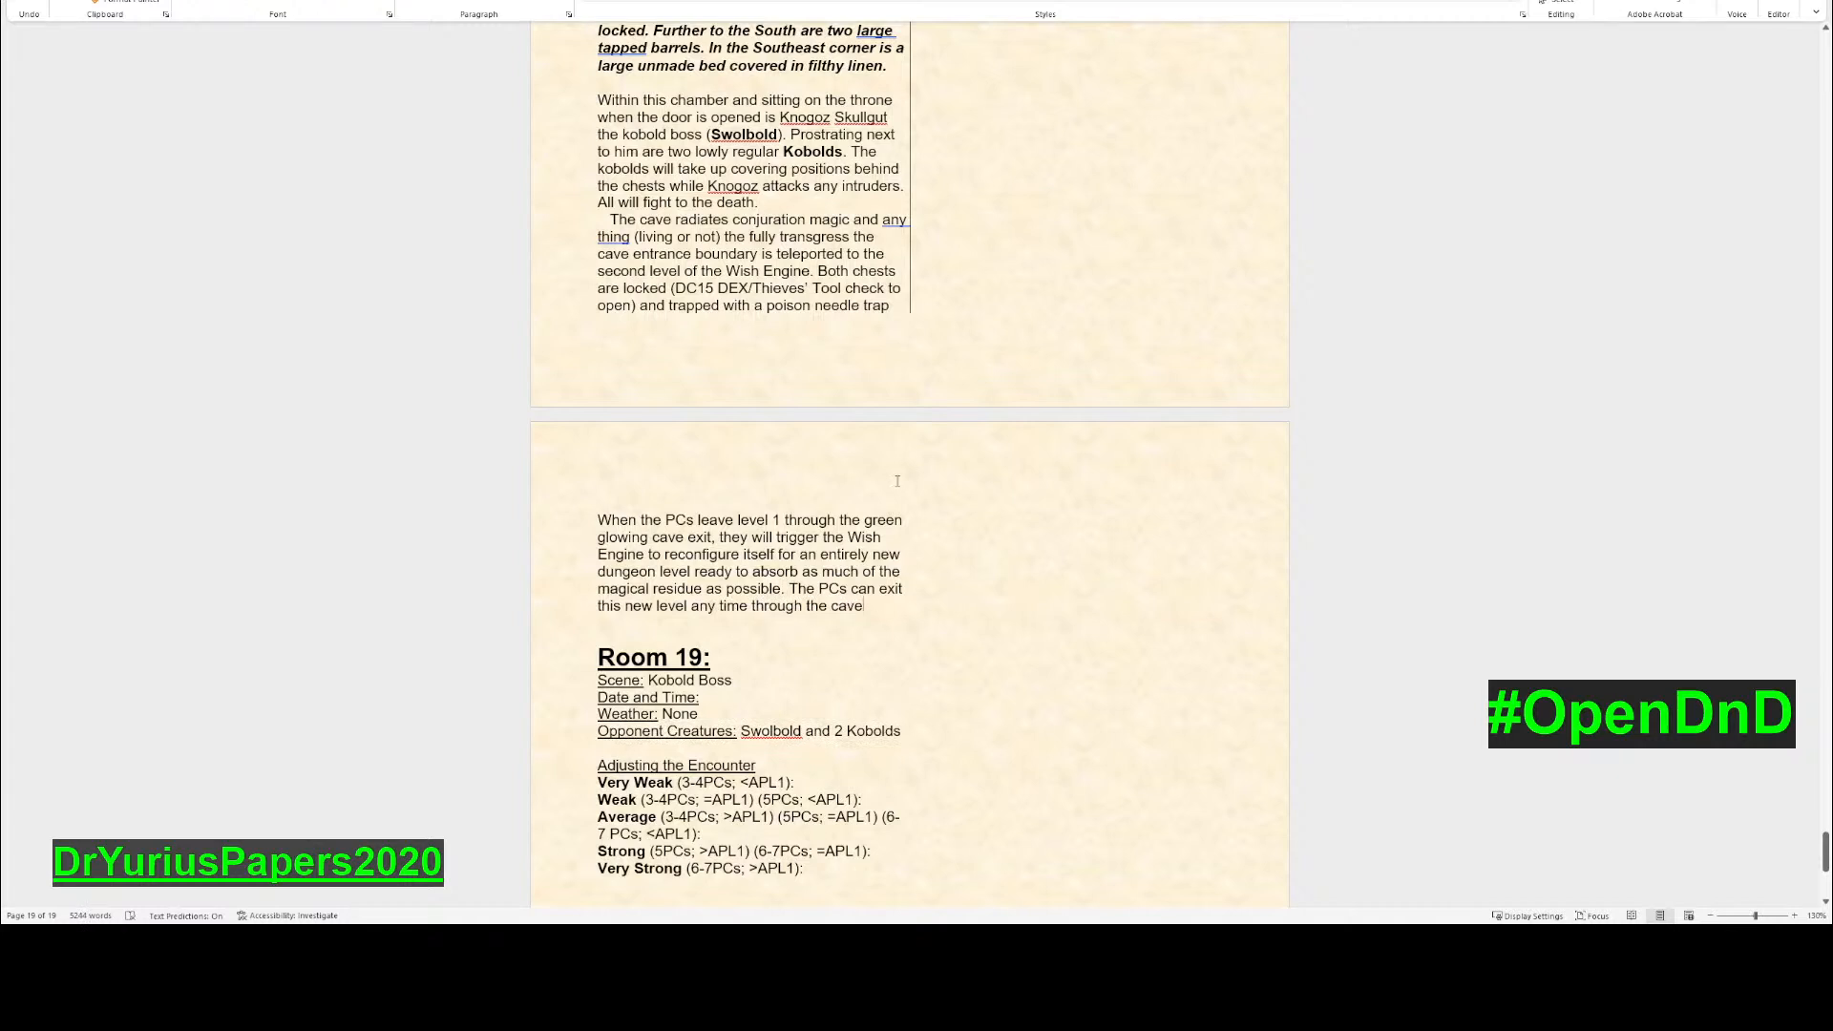
text( exit/entrance in Room 19. )
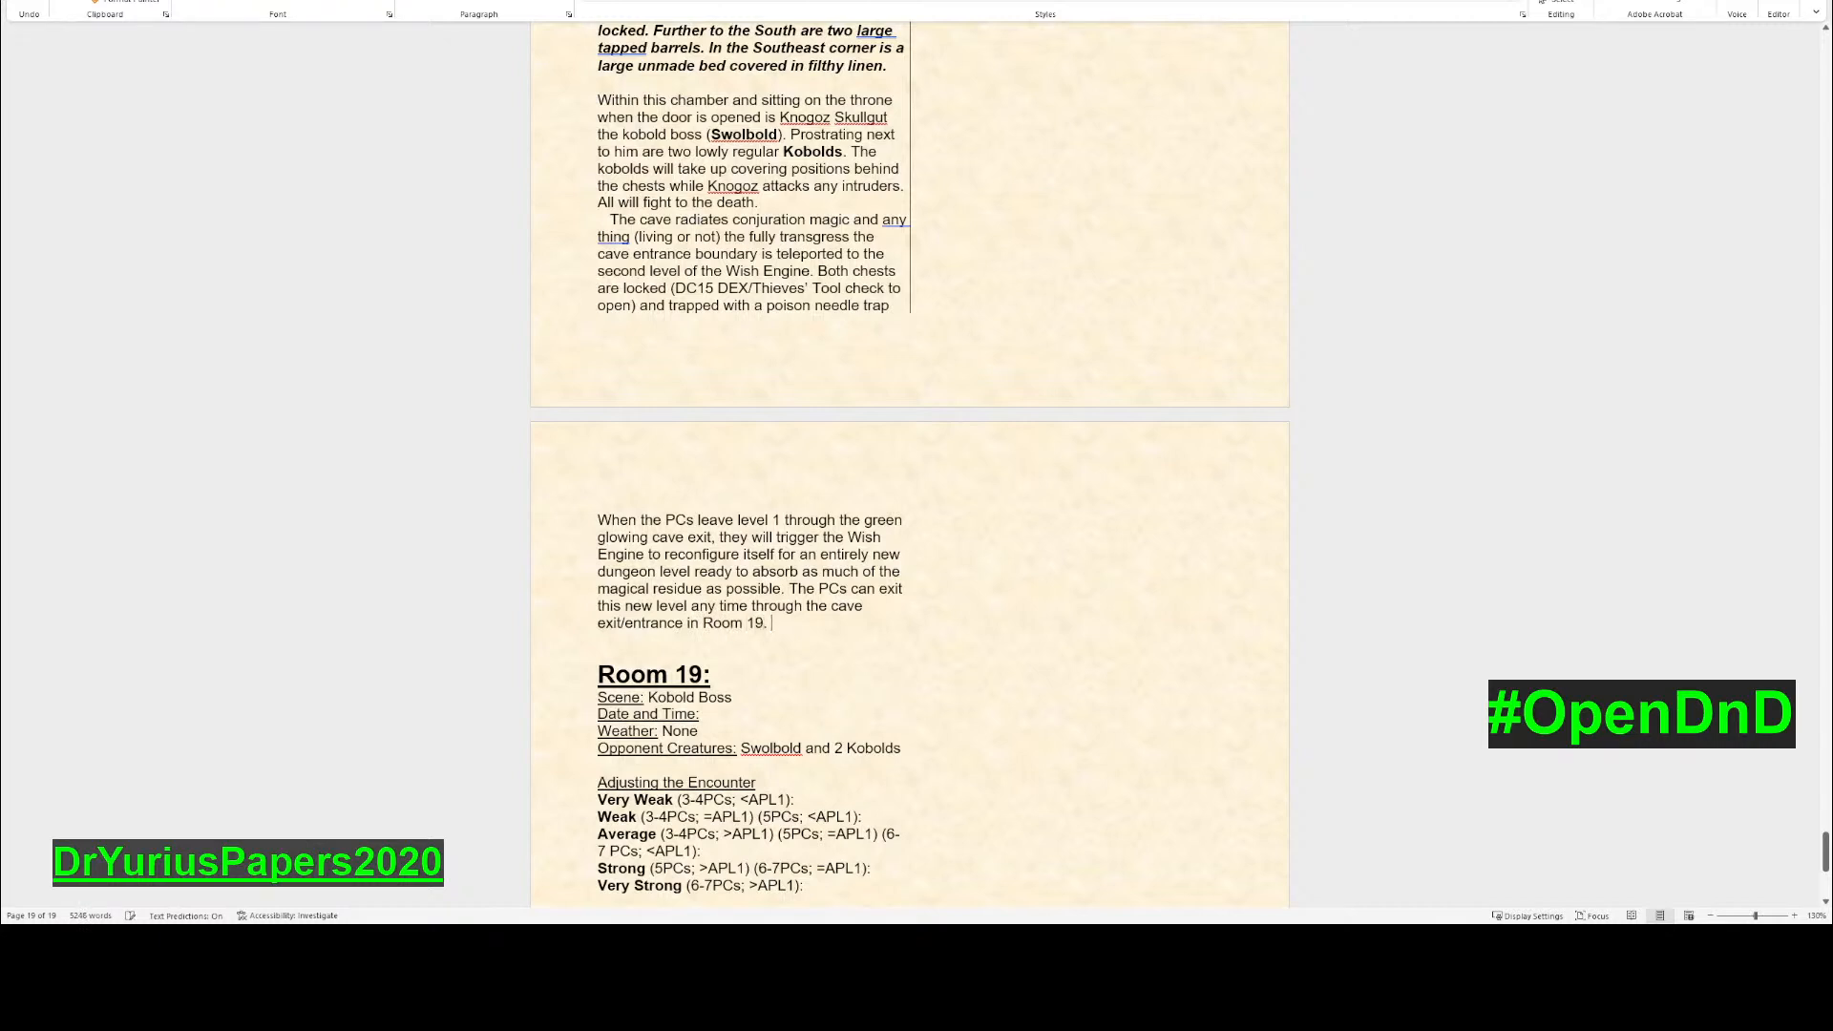
- Add to the introduction "When the PCs exit, they will appear back in the Prime Material Plane of their original home."
text(When they exit,)
key(BackSpace)
key(BackSpace)
key(BackSpace)
key(BackSpace)
key(BackSpace)
key(BackSpace)
key(BackSpace)
key(BackSpace)
text(PCs exit, they will )
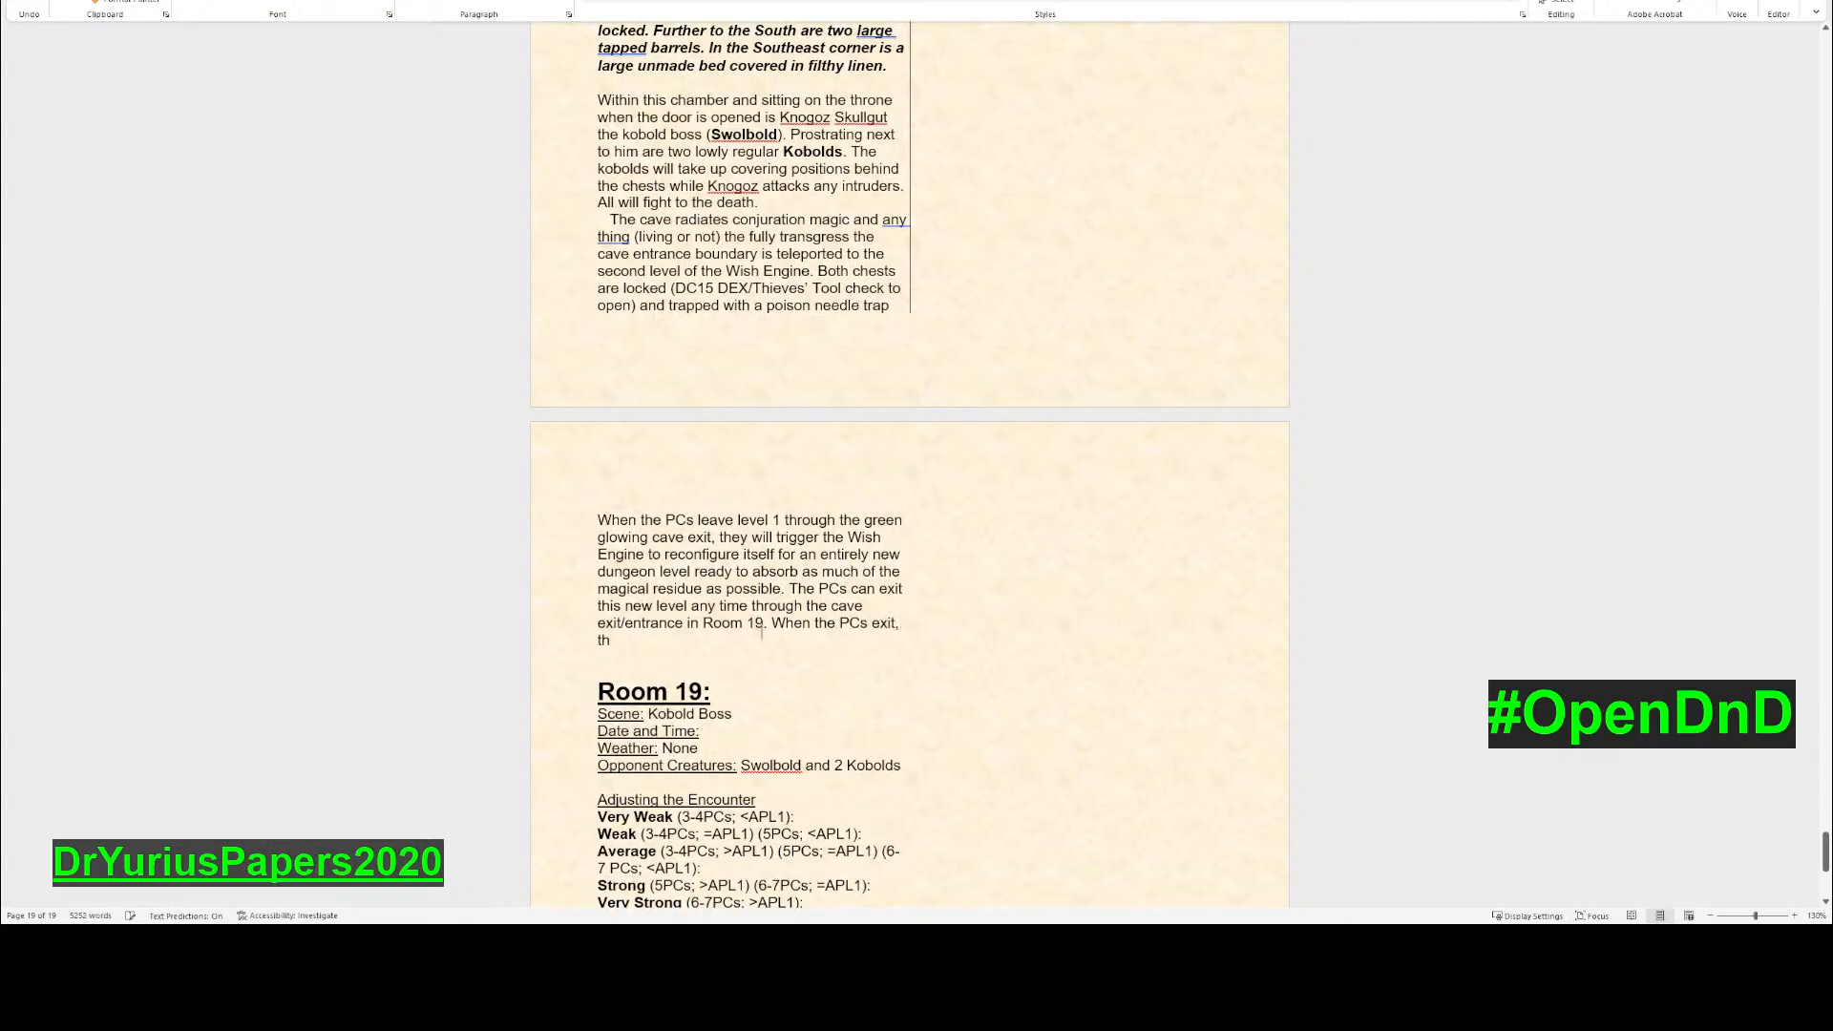
text(appear back in the Prime)
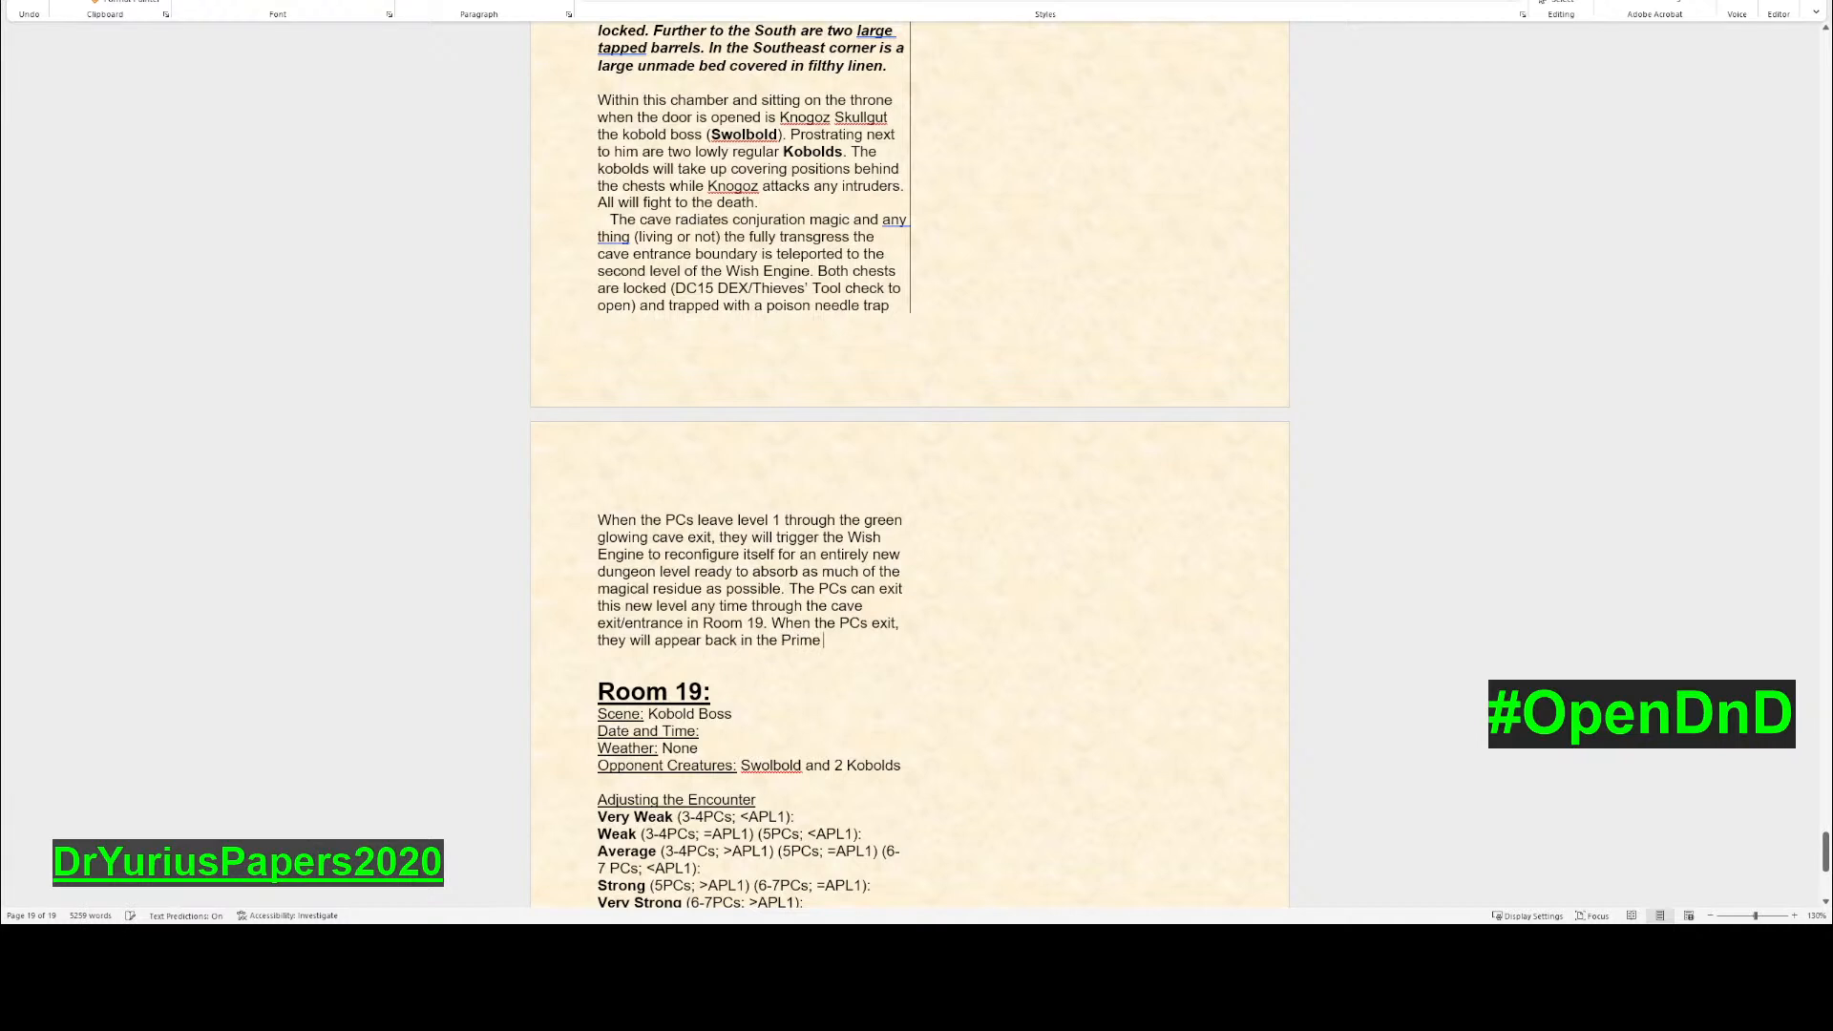
text( Material Plane of their o)
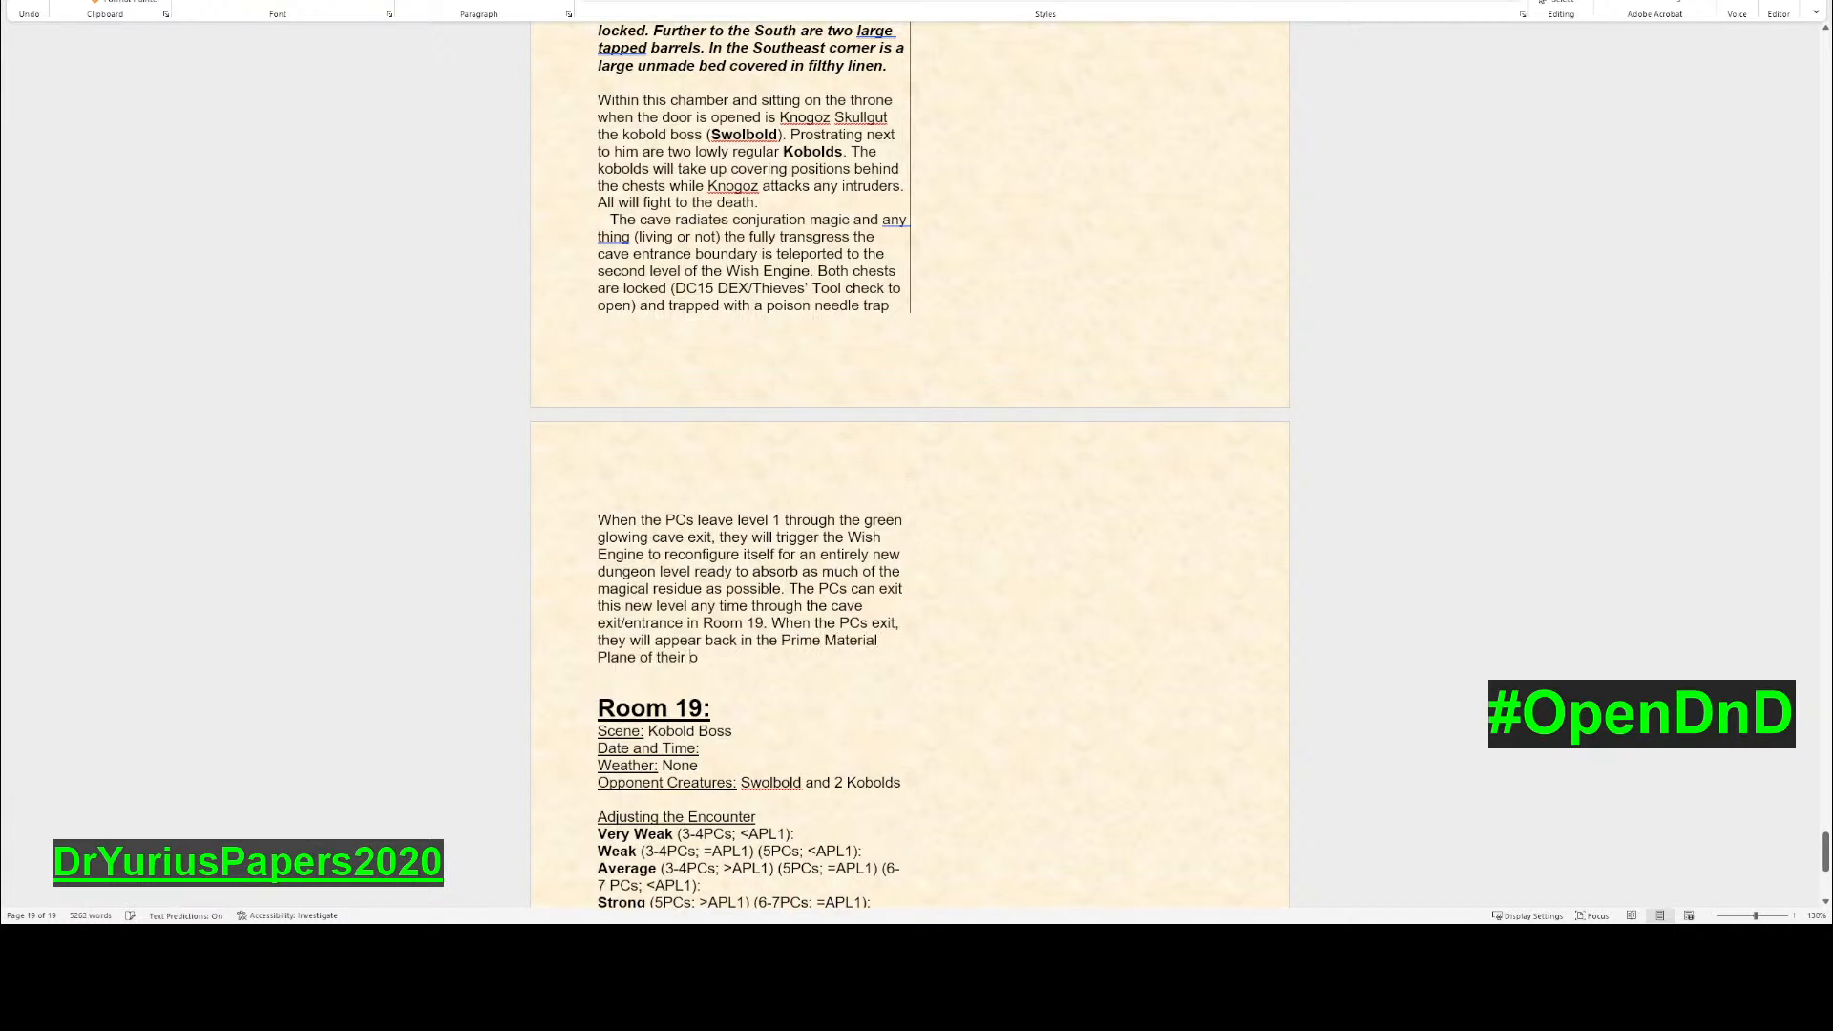
text(riginal home. They can travel ba)
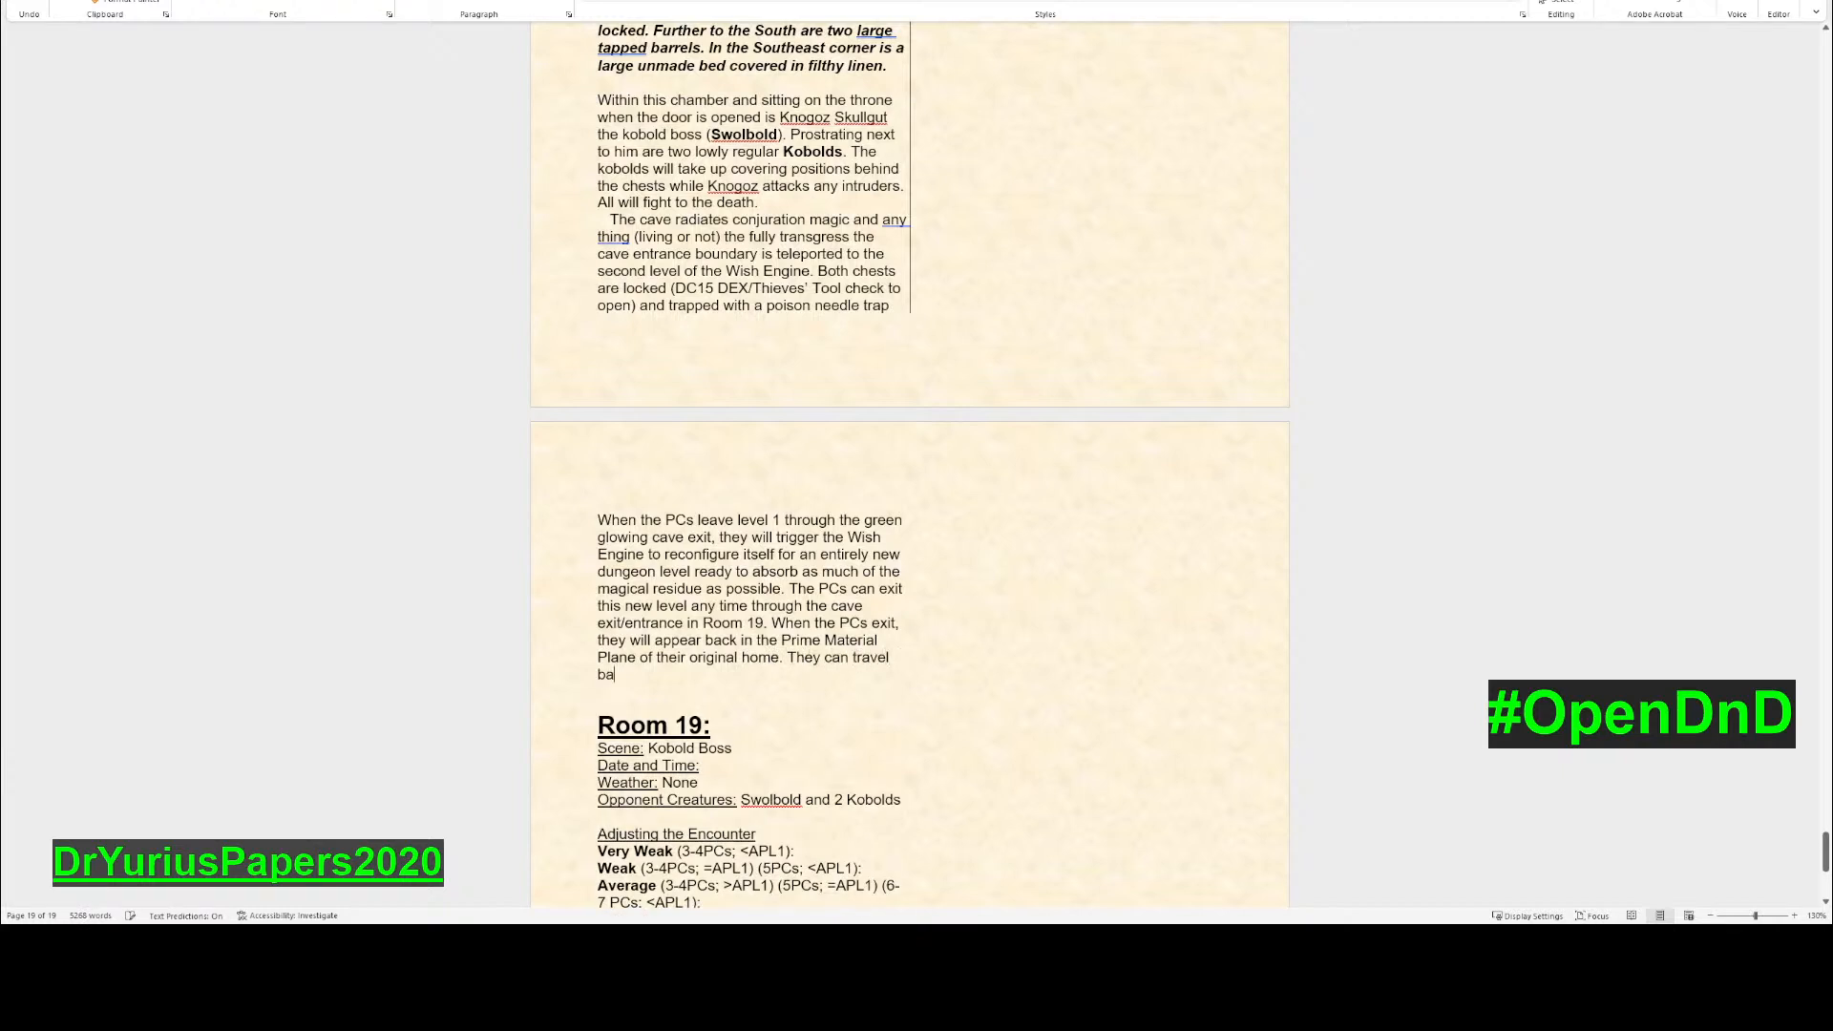
- Finish the introduction with "They can travel back and inform the town that hired them that the kobold threat is over, but a possible new threat exists."
text(ck and inform the vi)
key(BackSpace)
text(town the)
key(BackSpace)
text(at hired)
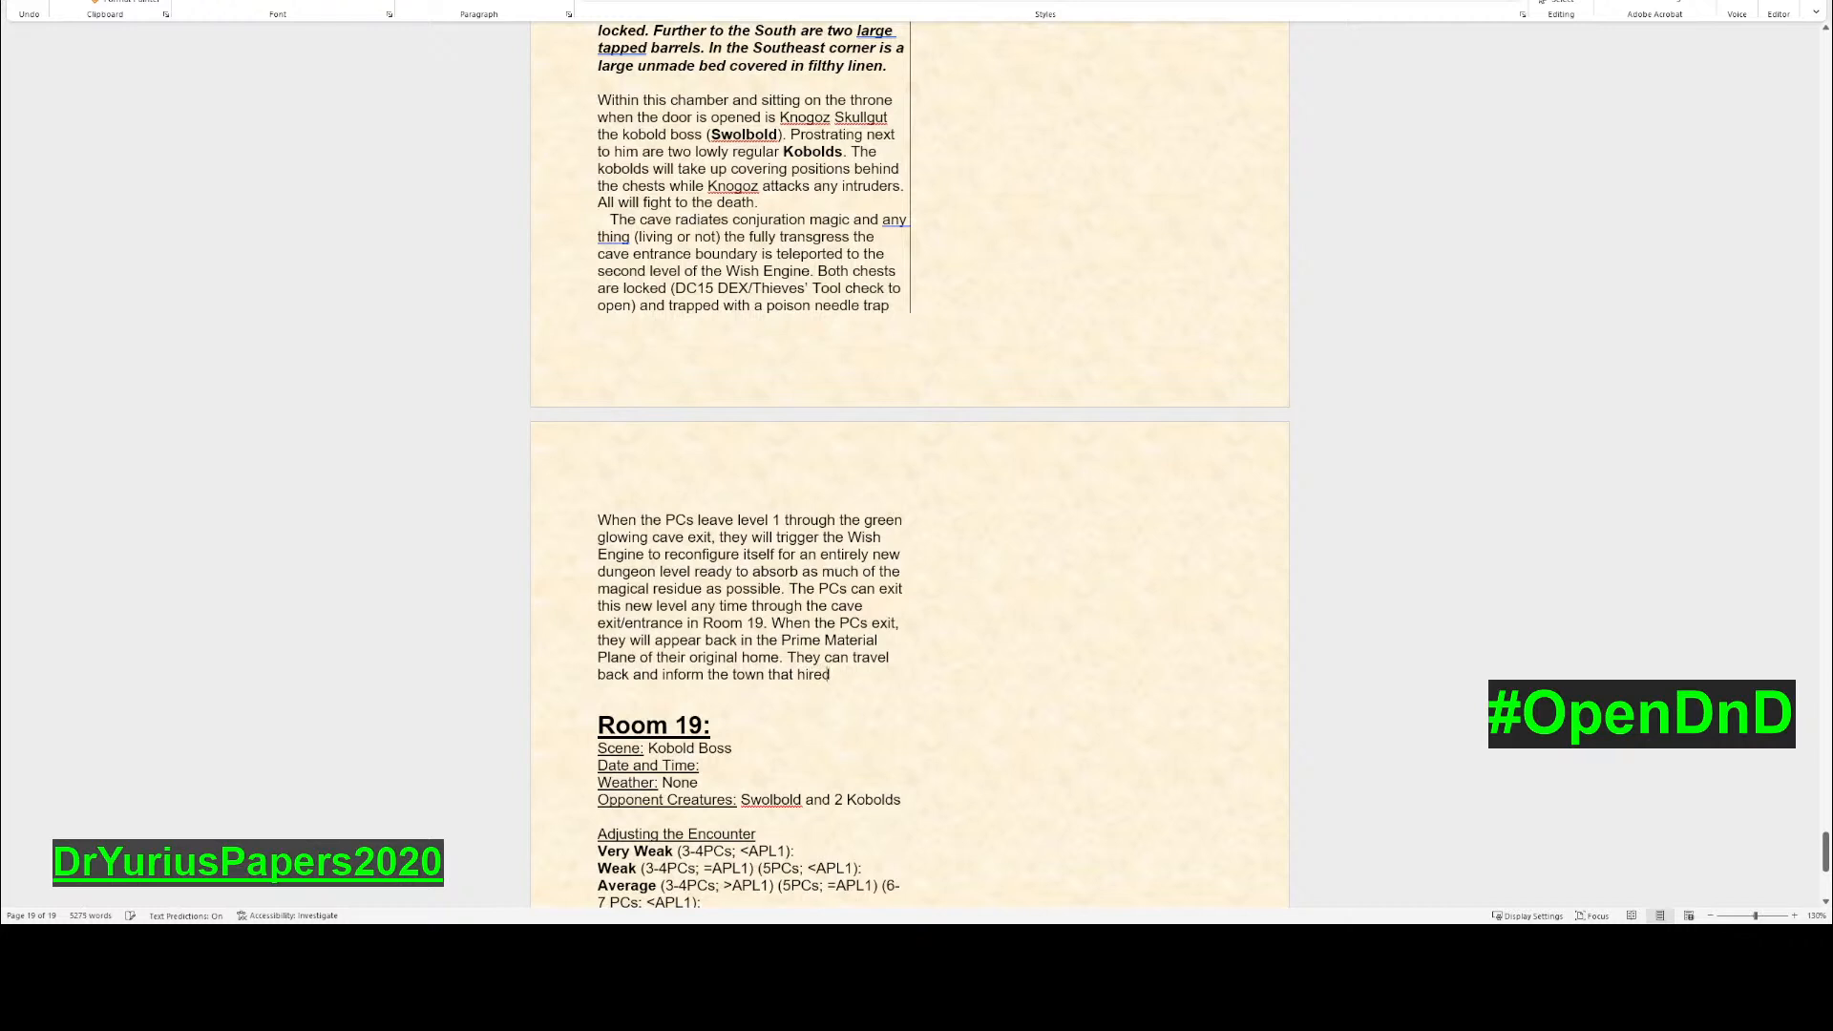
text( them )
text(that the k)
text(obold threa)
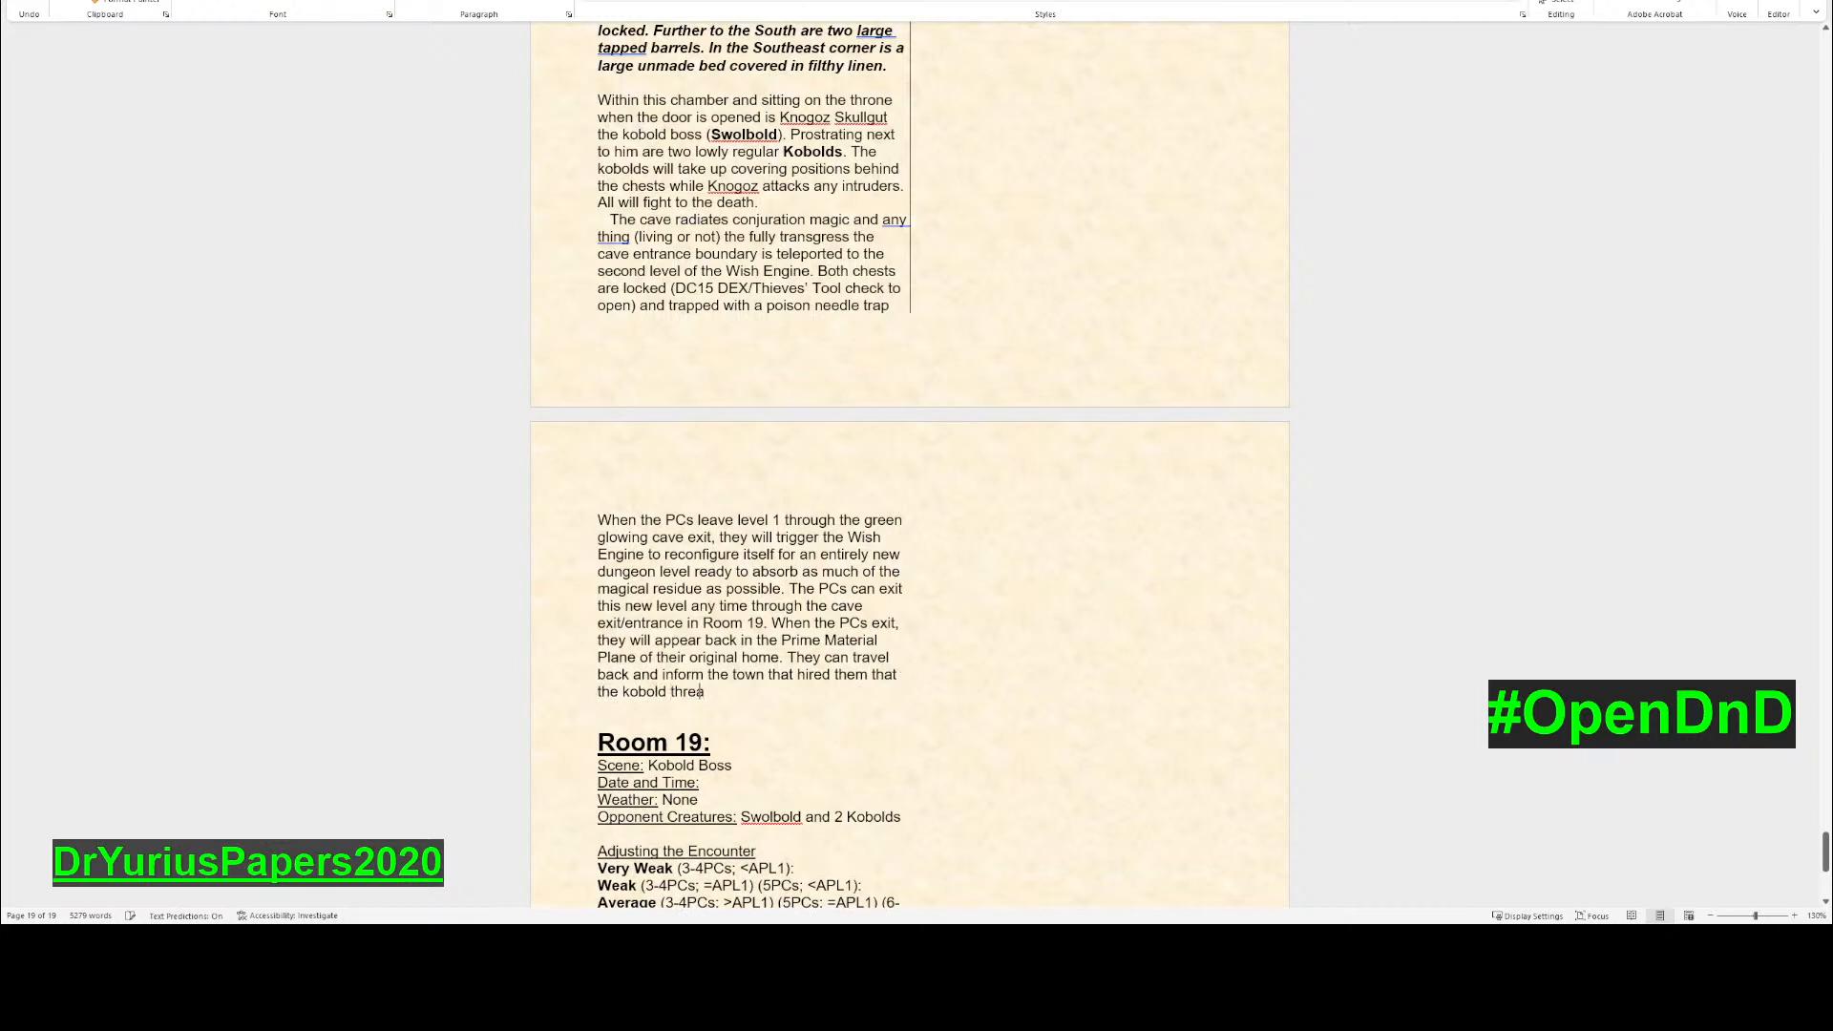
text(t is over)
text(, but )
text(a possible new)
text( threat exis)
text(t)
key(BackSpace)
text(sts.)
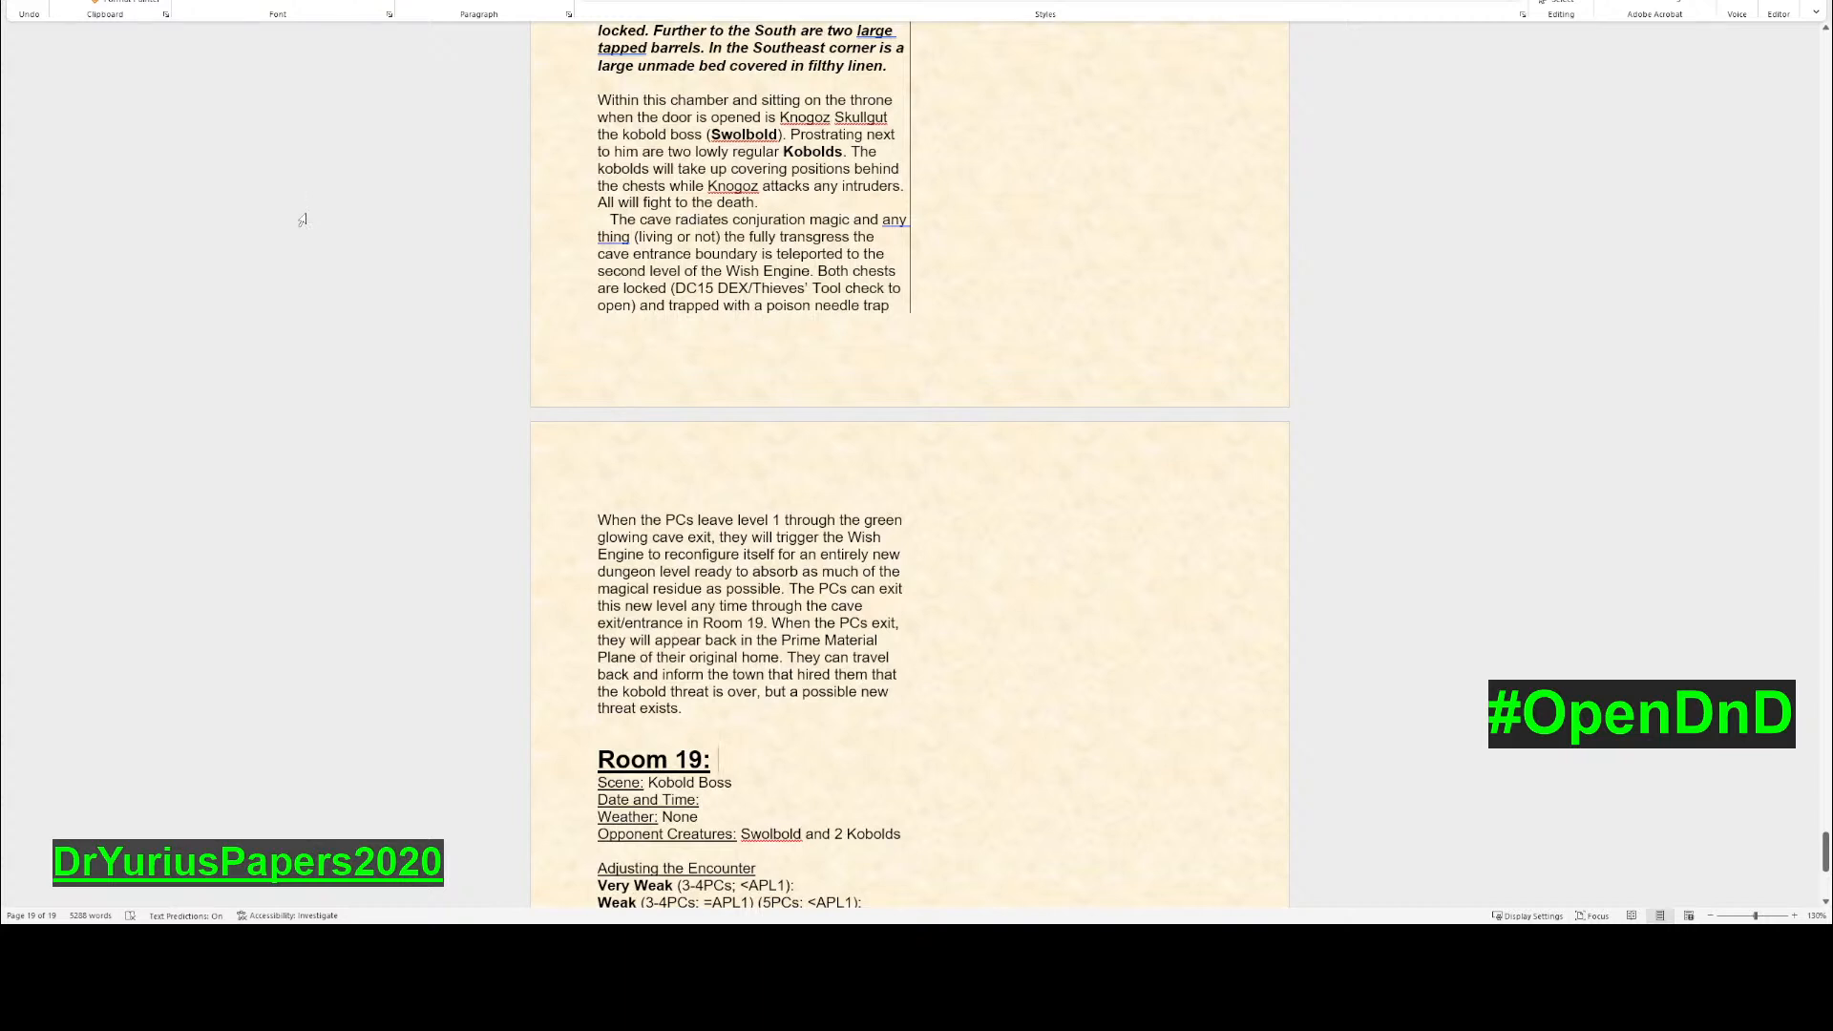
- Add the title "Gnoll Guard Post" without underline to the Room 19 heading
text(No)
key(BackSpace)
key(BackSpace)
key(BackSpace)
text(Gnoll Guard)
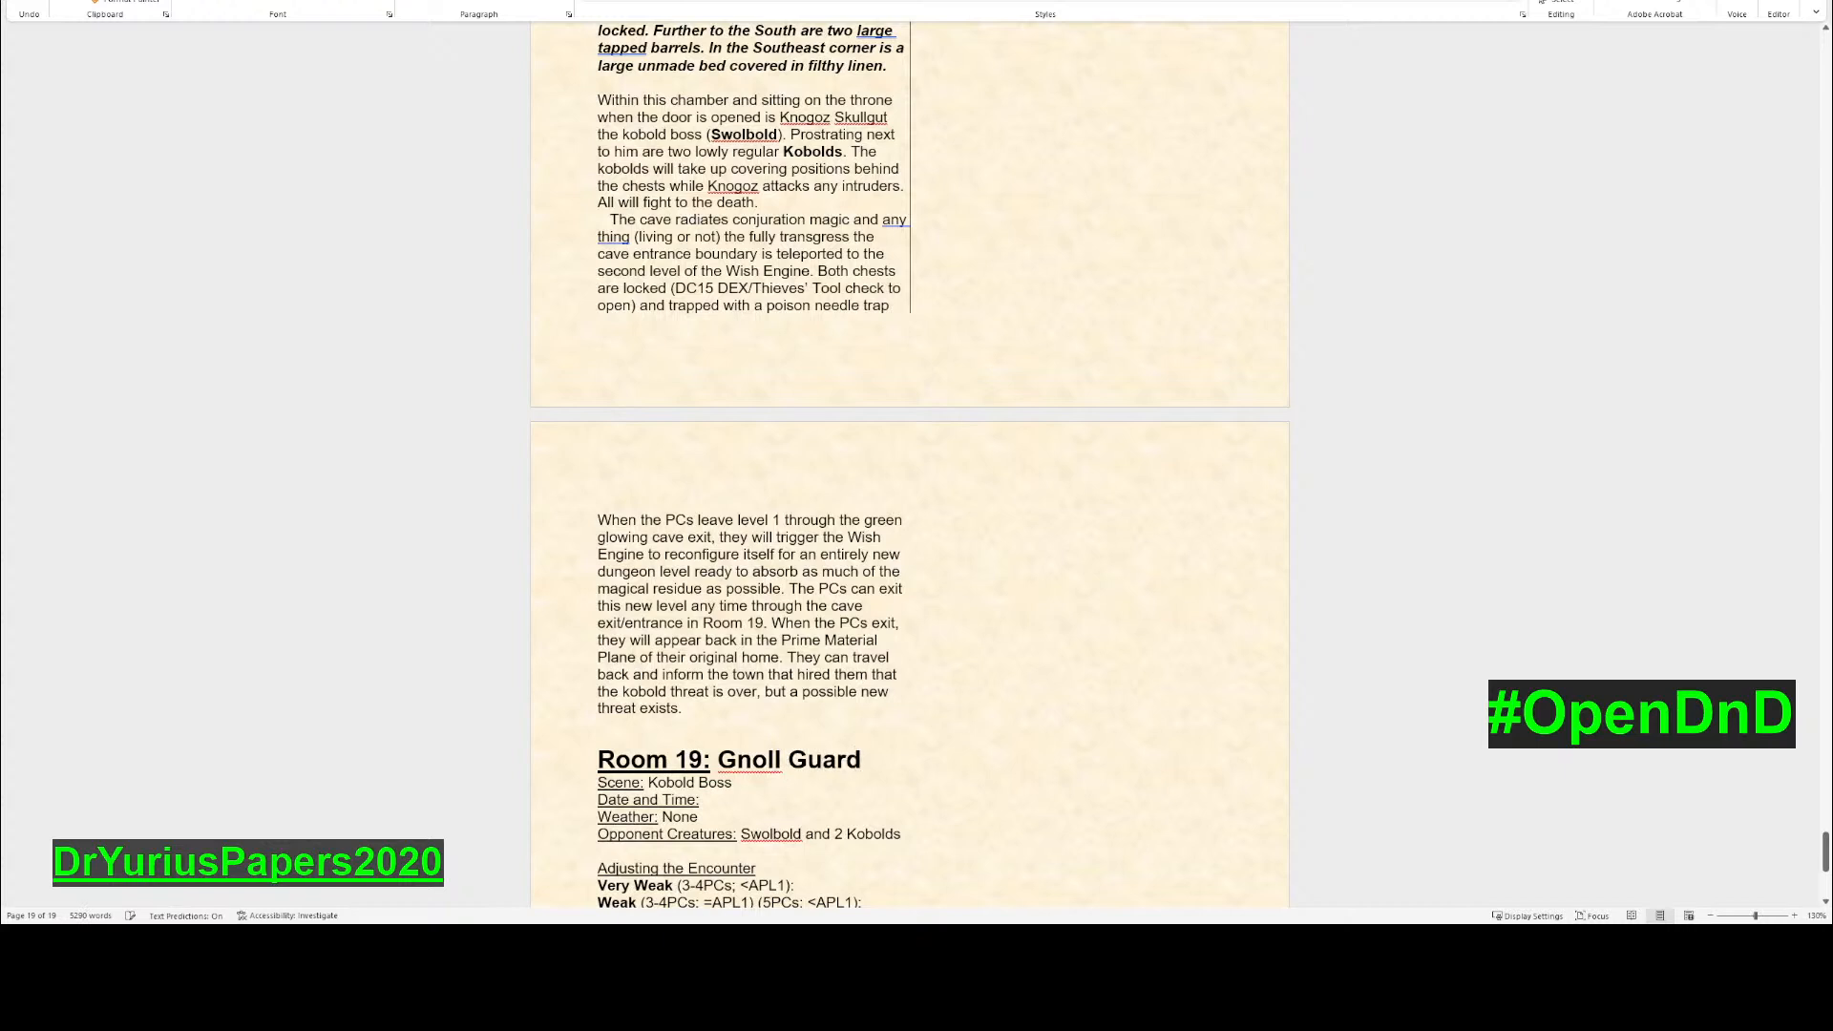
text( Post)
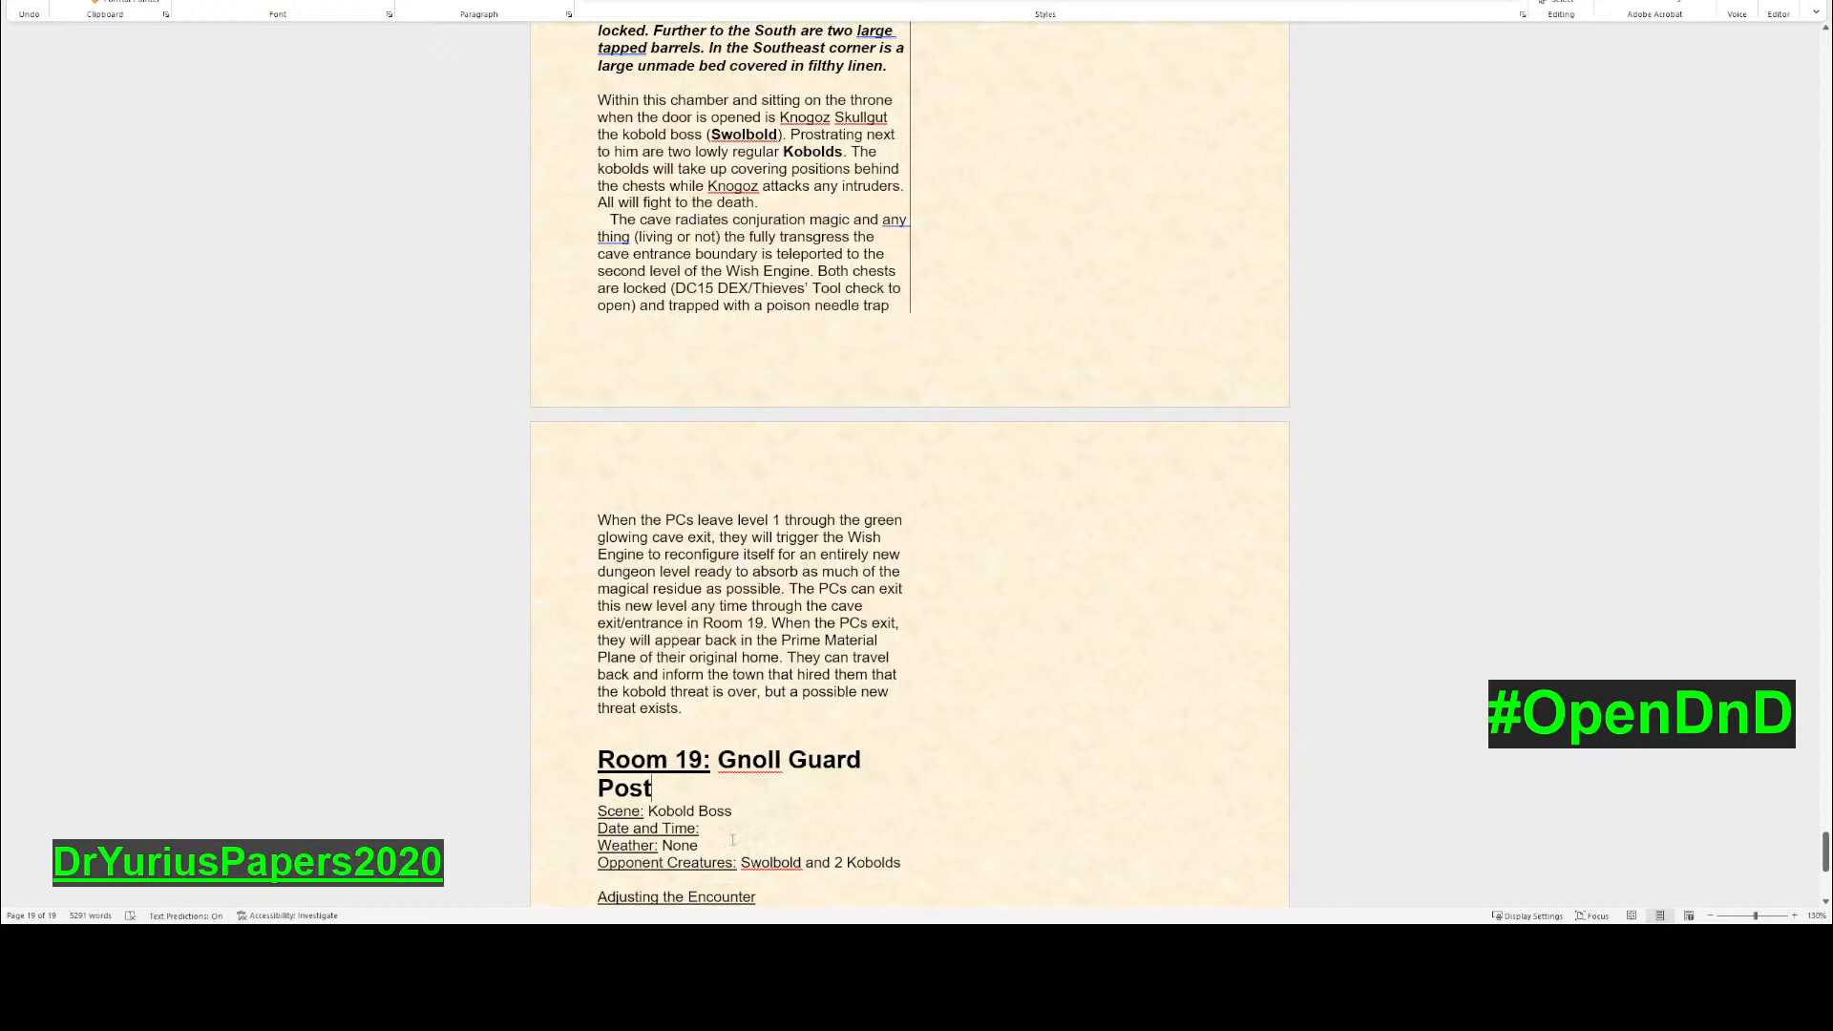
- Replace the "Kobold Boss" scene entry under the Room 19 heading with "Cavernous Guard Room"
key(BackSpace)
key(BackSpace)
key(BackSpace)
key(BackSpace)
key(BackSpace)
key(BackSpace)
key(BackSpace)
key(BackSpace)
key(BackSpace)
key(BackSpace)
key(BackSpace)
scroll(798, 780, down, 3)
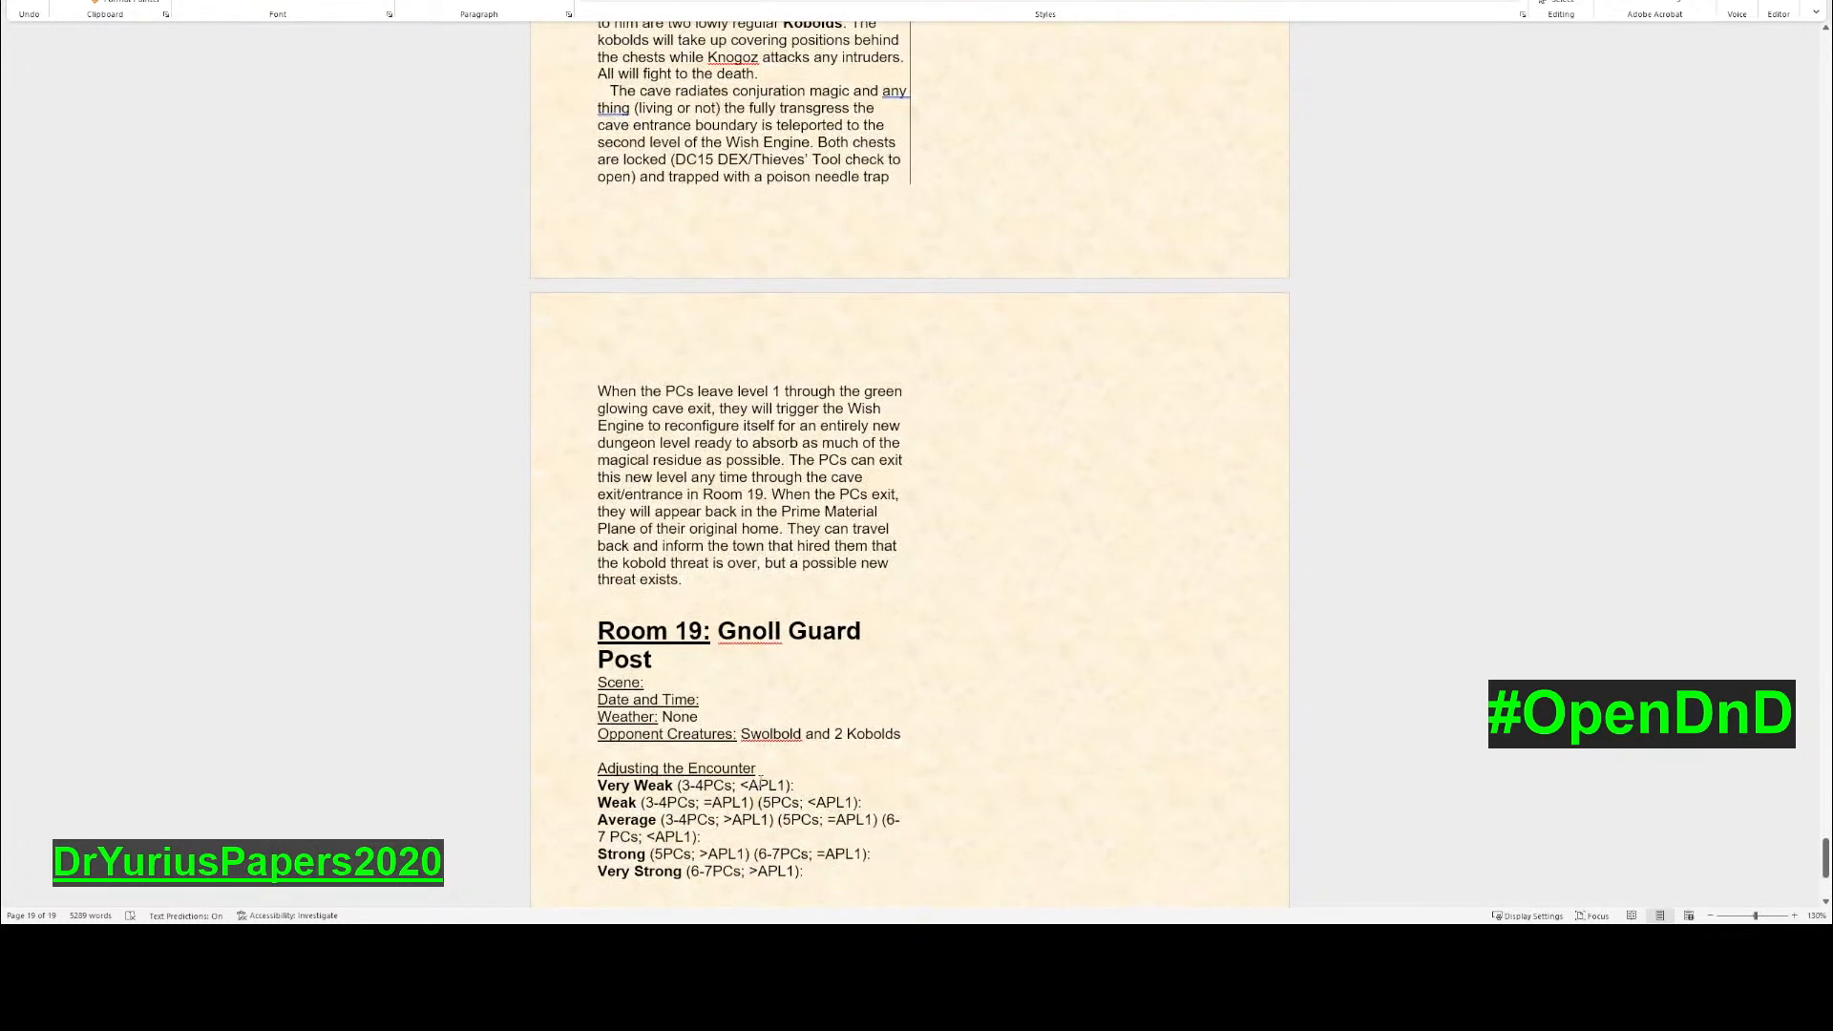
text(Cavernous)
text(uard Room)
- Replace the Opponent Creatures entry of Room 19 with "5 Gnolls"
click(904, 735)
key(BackSpace)
key(BackSpace)
key(BackSpace)
key(BackSpace)
key(BackSpace)
key(BackSpace)
key(BackSpace)
key(BackSpace)
key(BackSpace)
key(BackSpace)
key(BackSpace)
key(BackSpace)
key(BackSpace)
key(BackSpace)
key(BackSpace)
key(BackSpace)
key(BackSpace)
key(BackSpace)
key(BackSpace)
key(BackSpace)
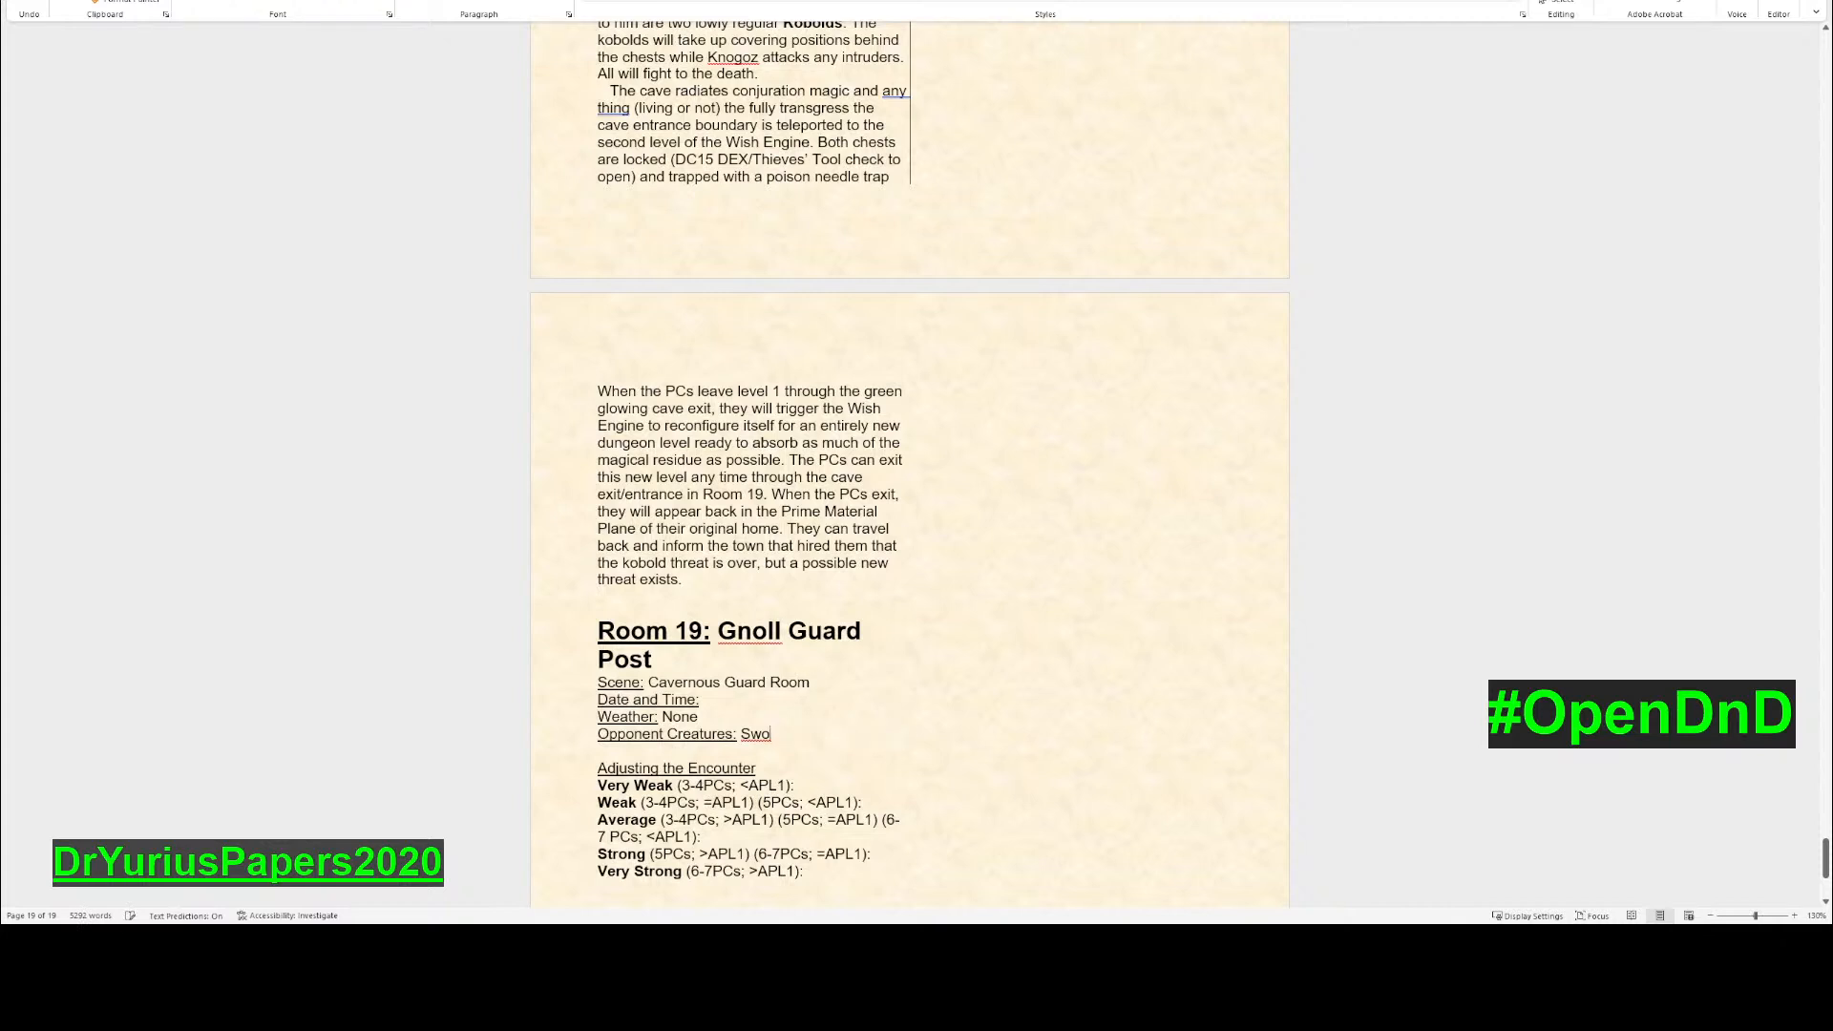
key(BackSpace)
text(5 Gnolls)
- After checking the Room 19 map, begin the description with "When you step through the cavern exit in the kobold throne room, you enter into a cavernous chamber"
scroll(878, 766, down, 3)
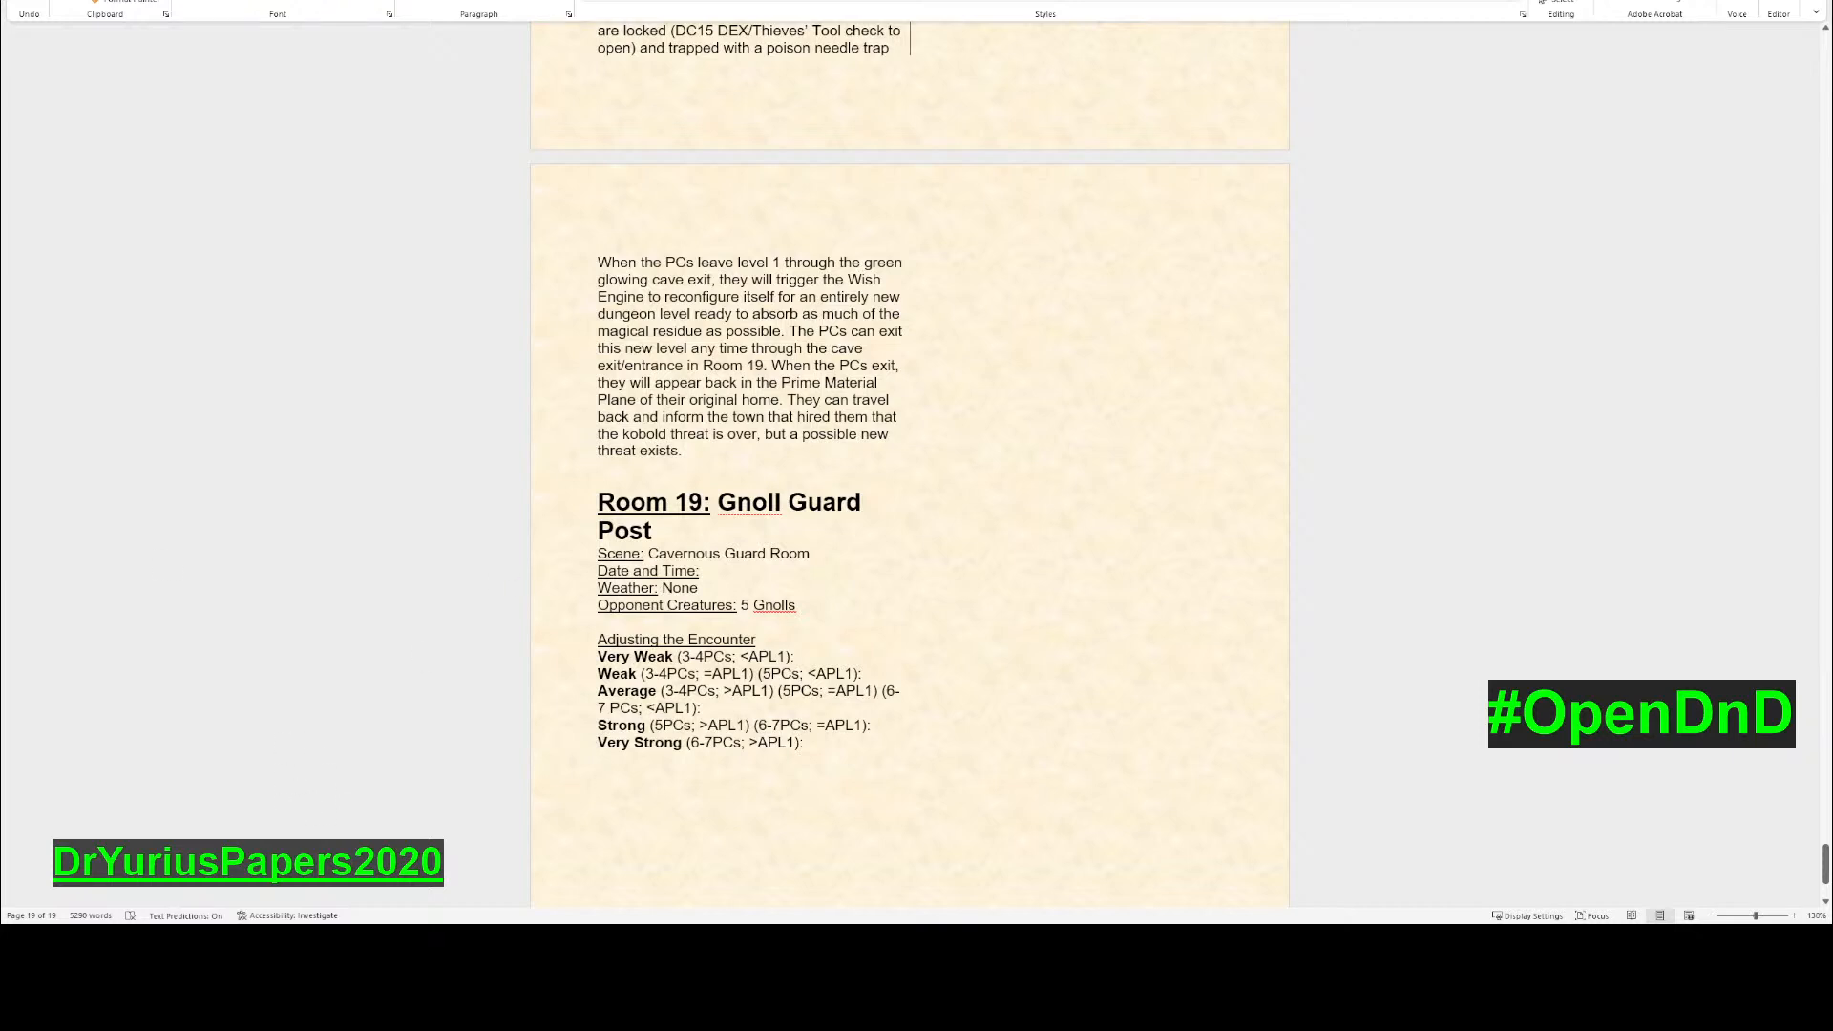
key(alt+Tab)
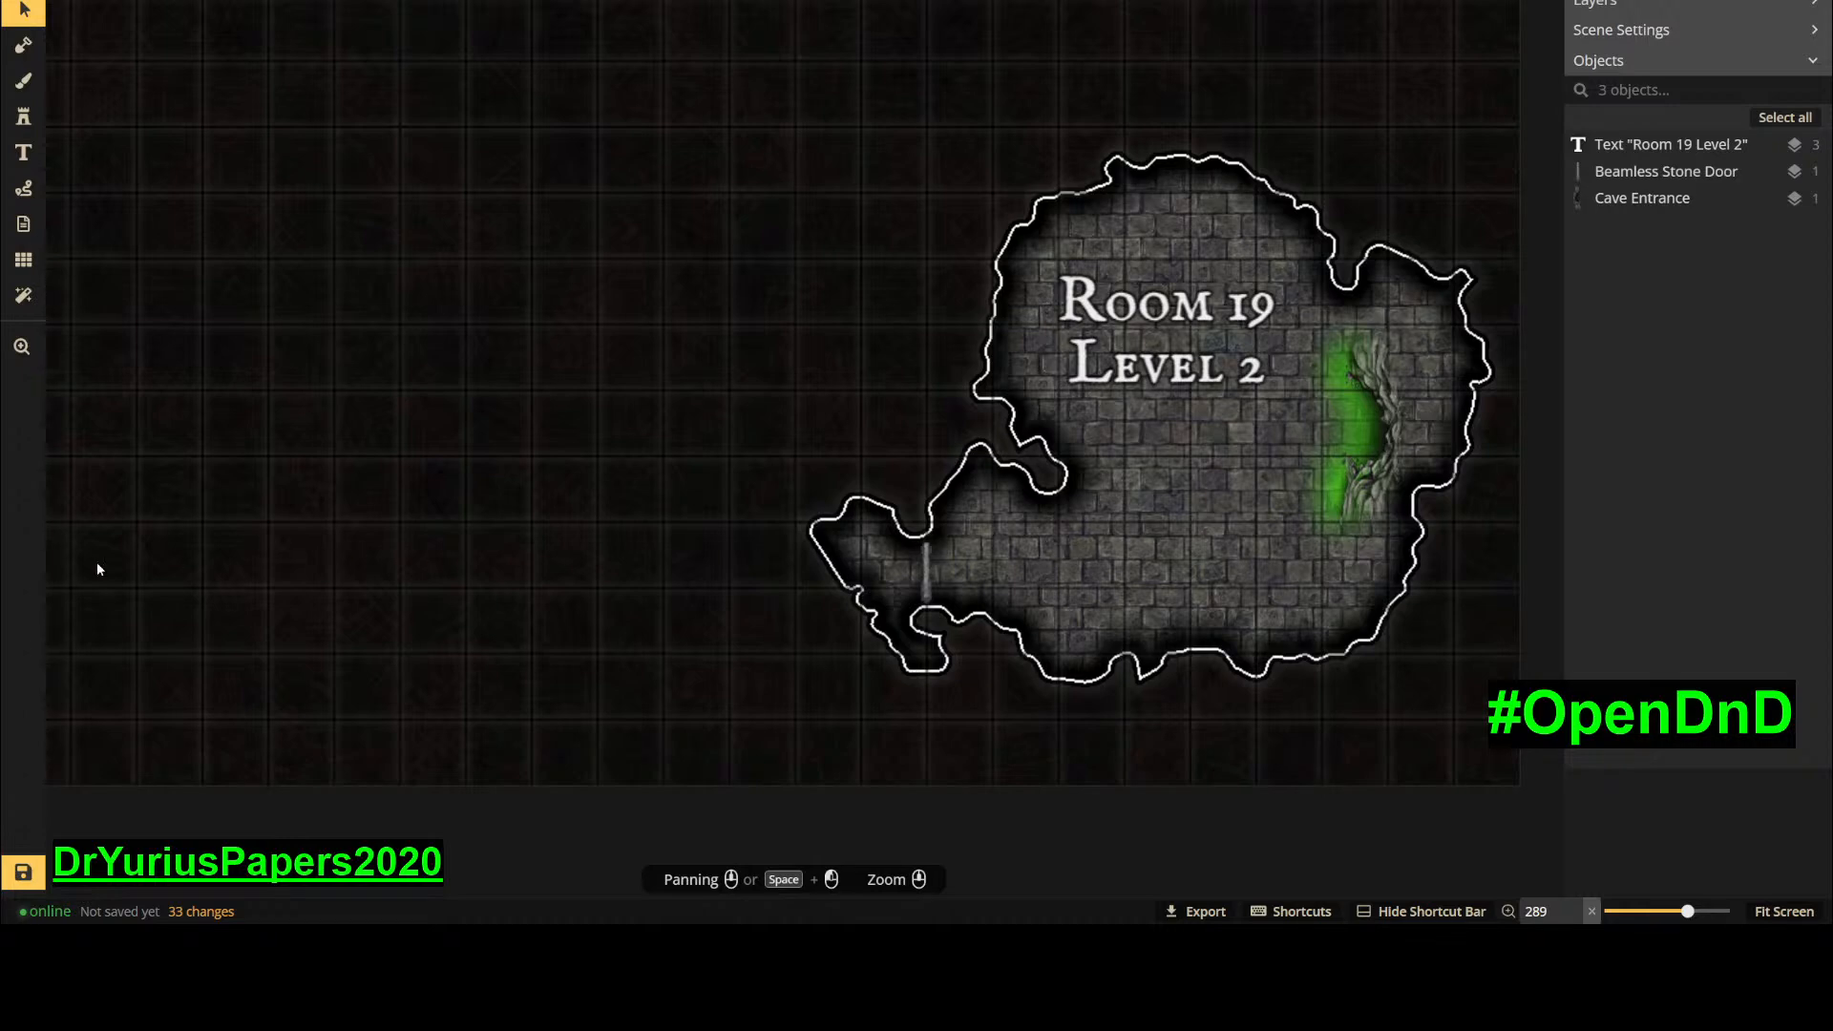
key(alt+Tab)
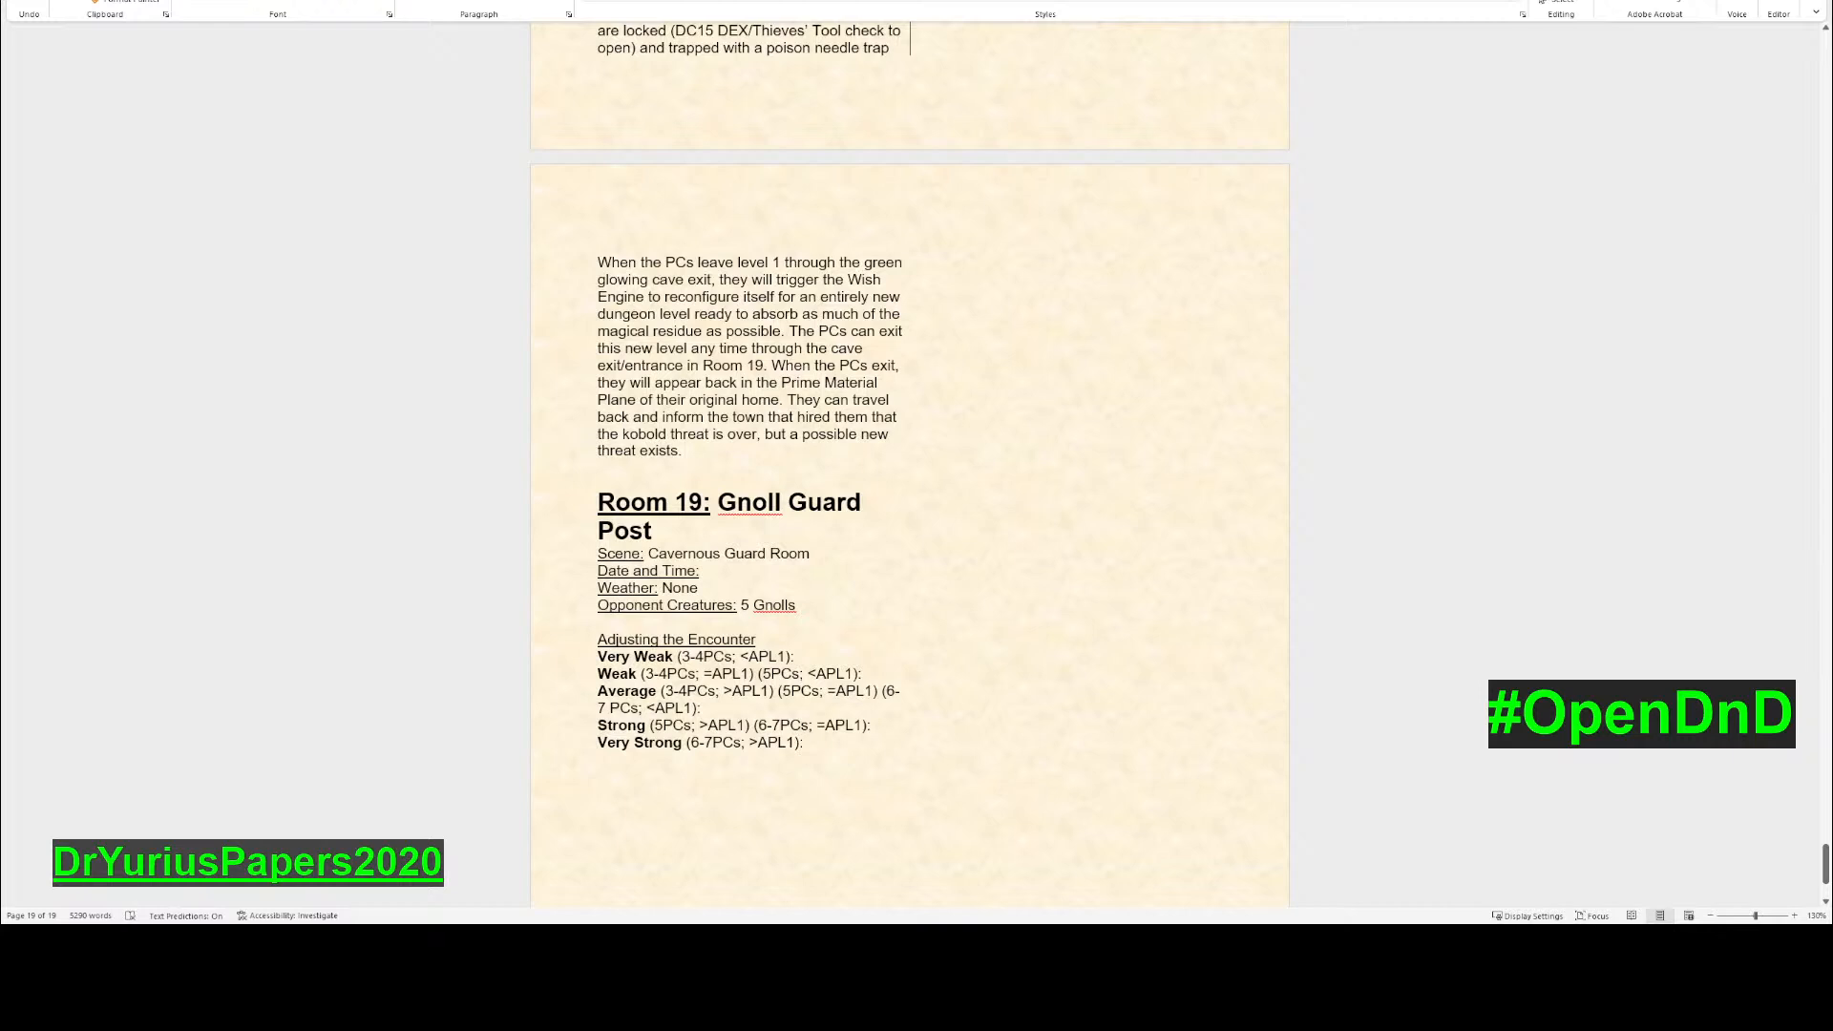
text(When you step through the caver)
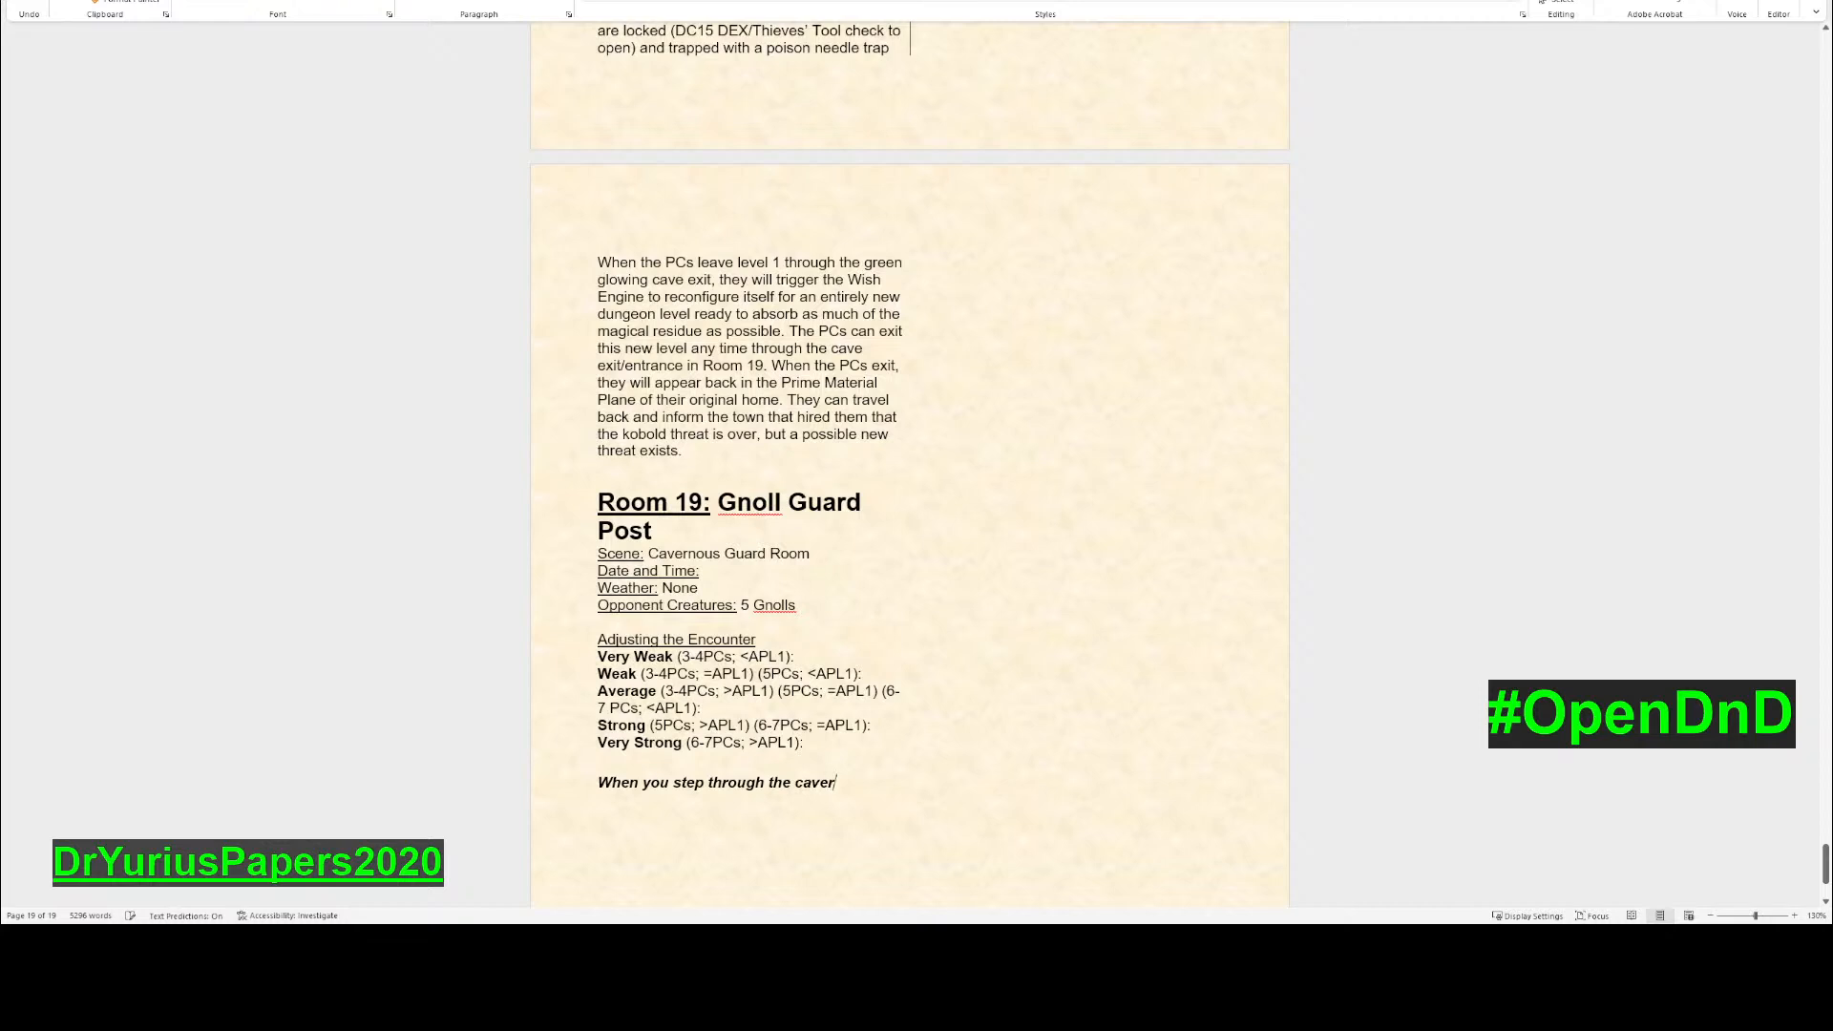
text(n exit in the kobold throne room, you ente)
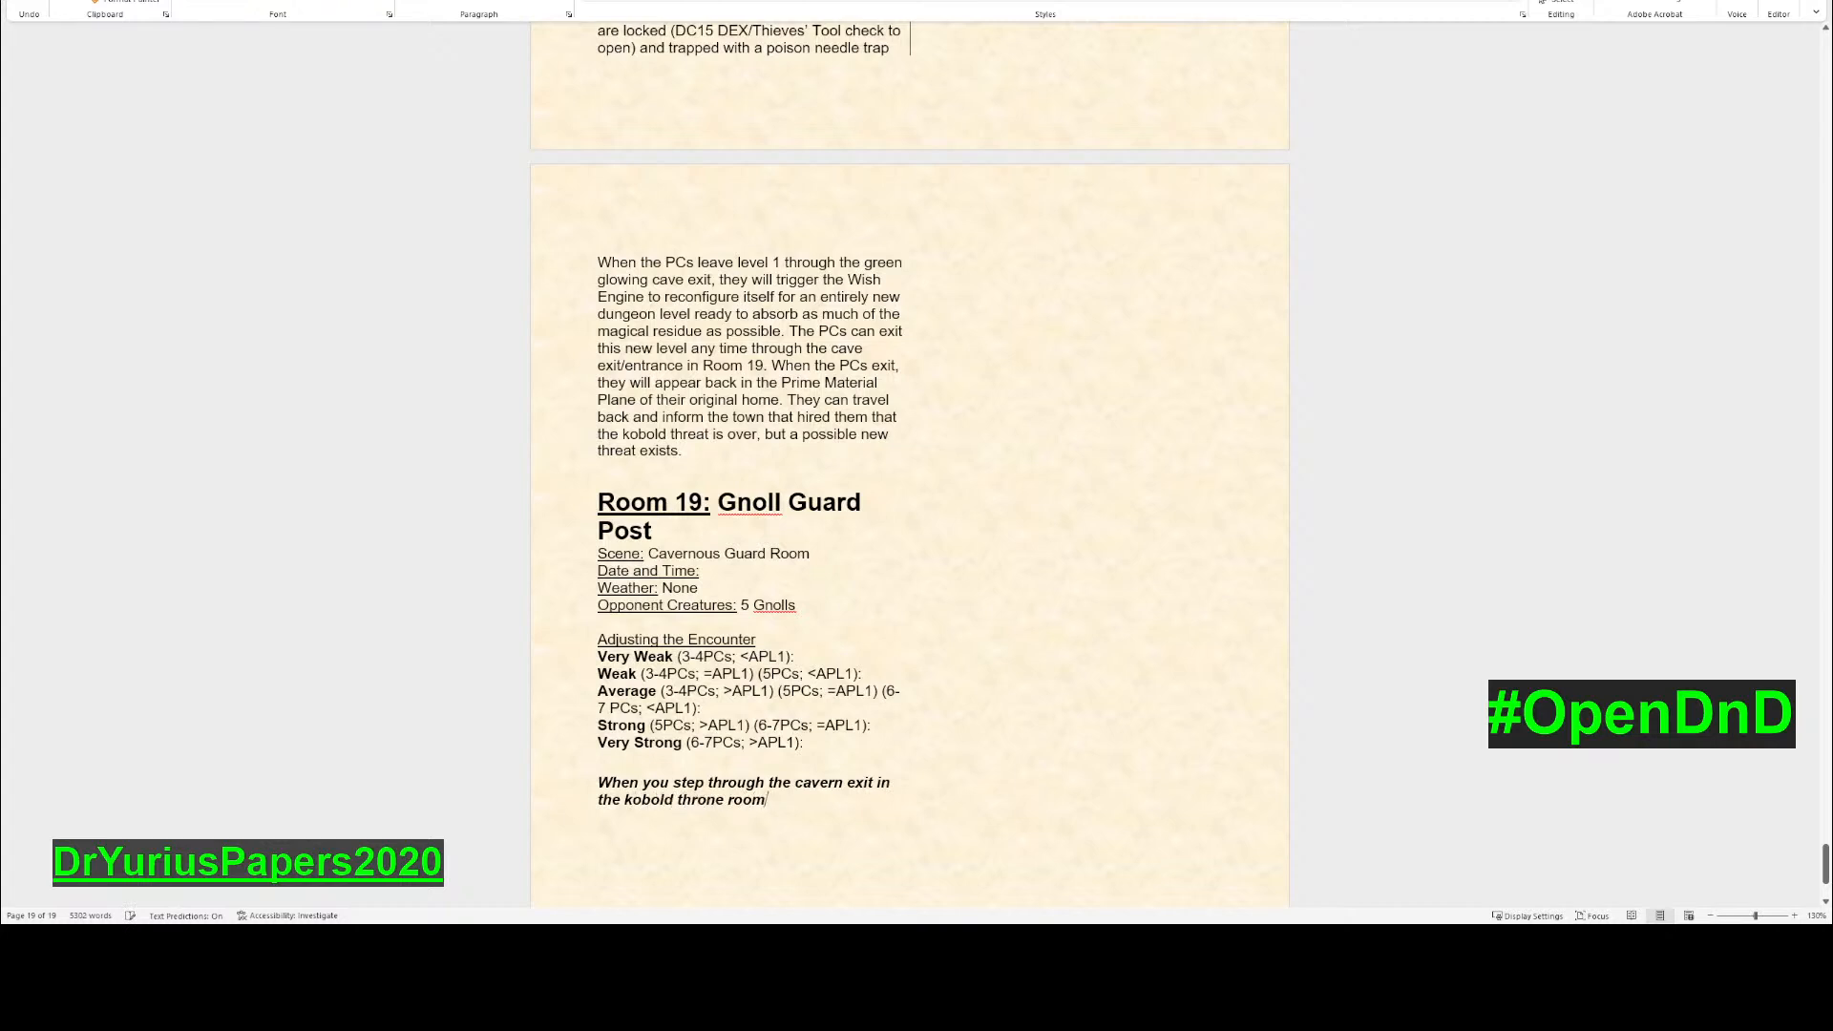
text(r into a cavernous chamber )
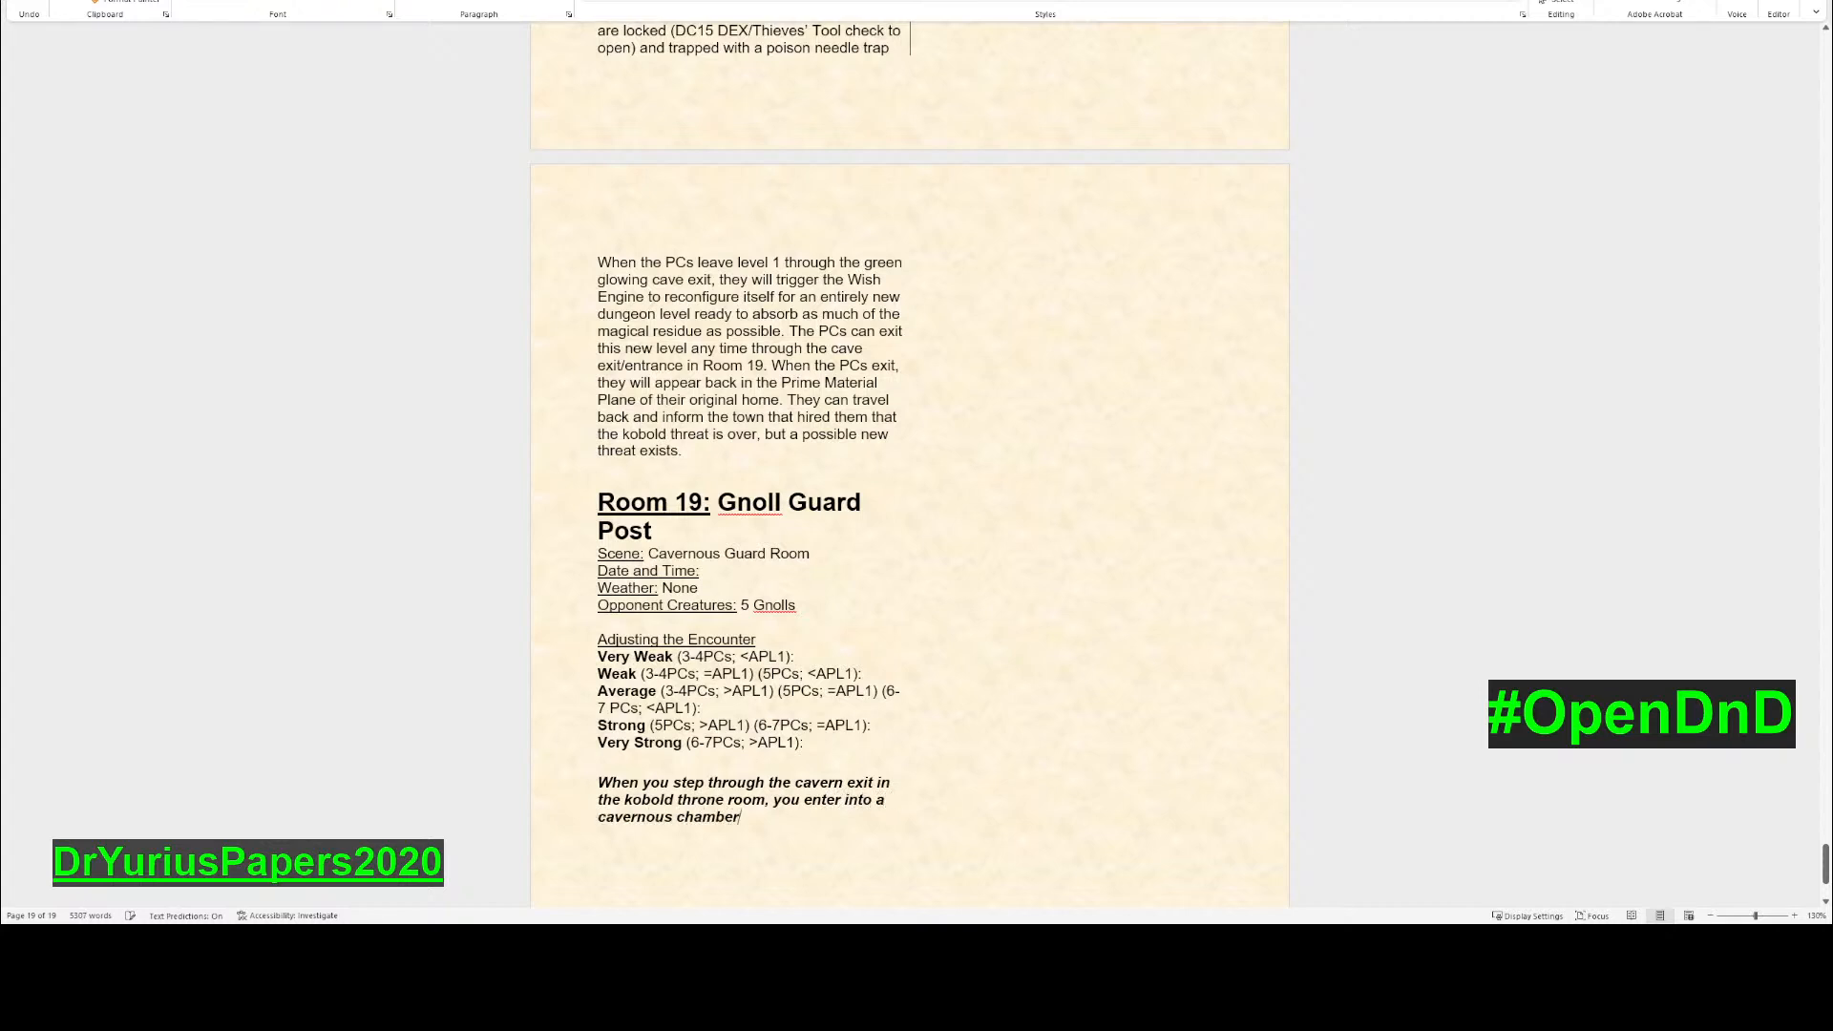
- Complete the description's first sentence with the chamber's size, "30' long and 35' wide."
text(30' long and)
text( 35' w)
text(ide)
text(. )
- Add to the description "The first thing that you notice is the smell of rot and gore as the iron bitterness of old blood hits your nostrils."
text(The first)
text( thing t)
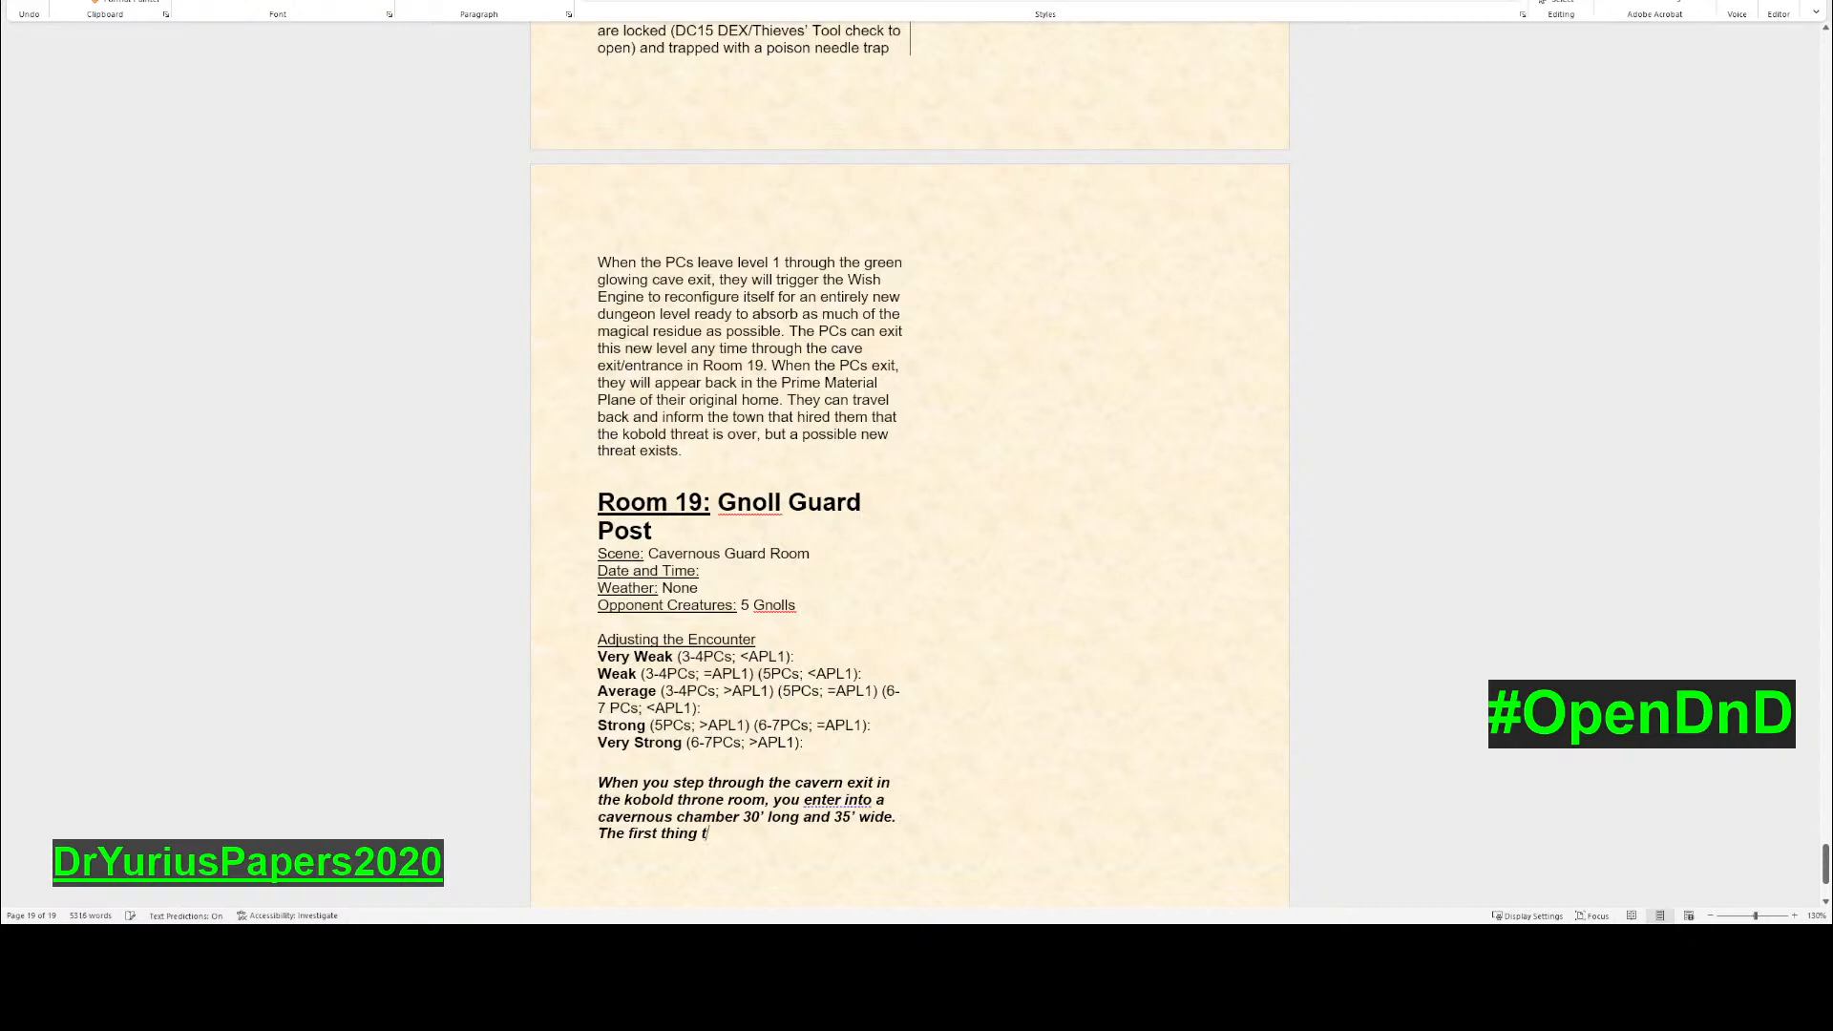
text(hat you notice is the smell of rot and)
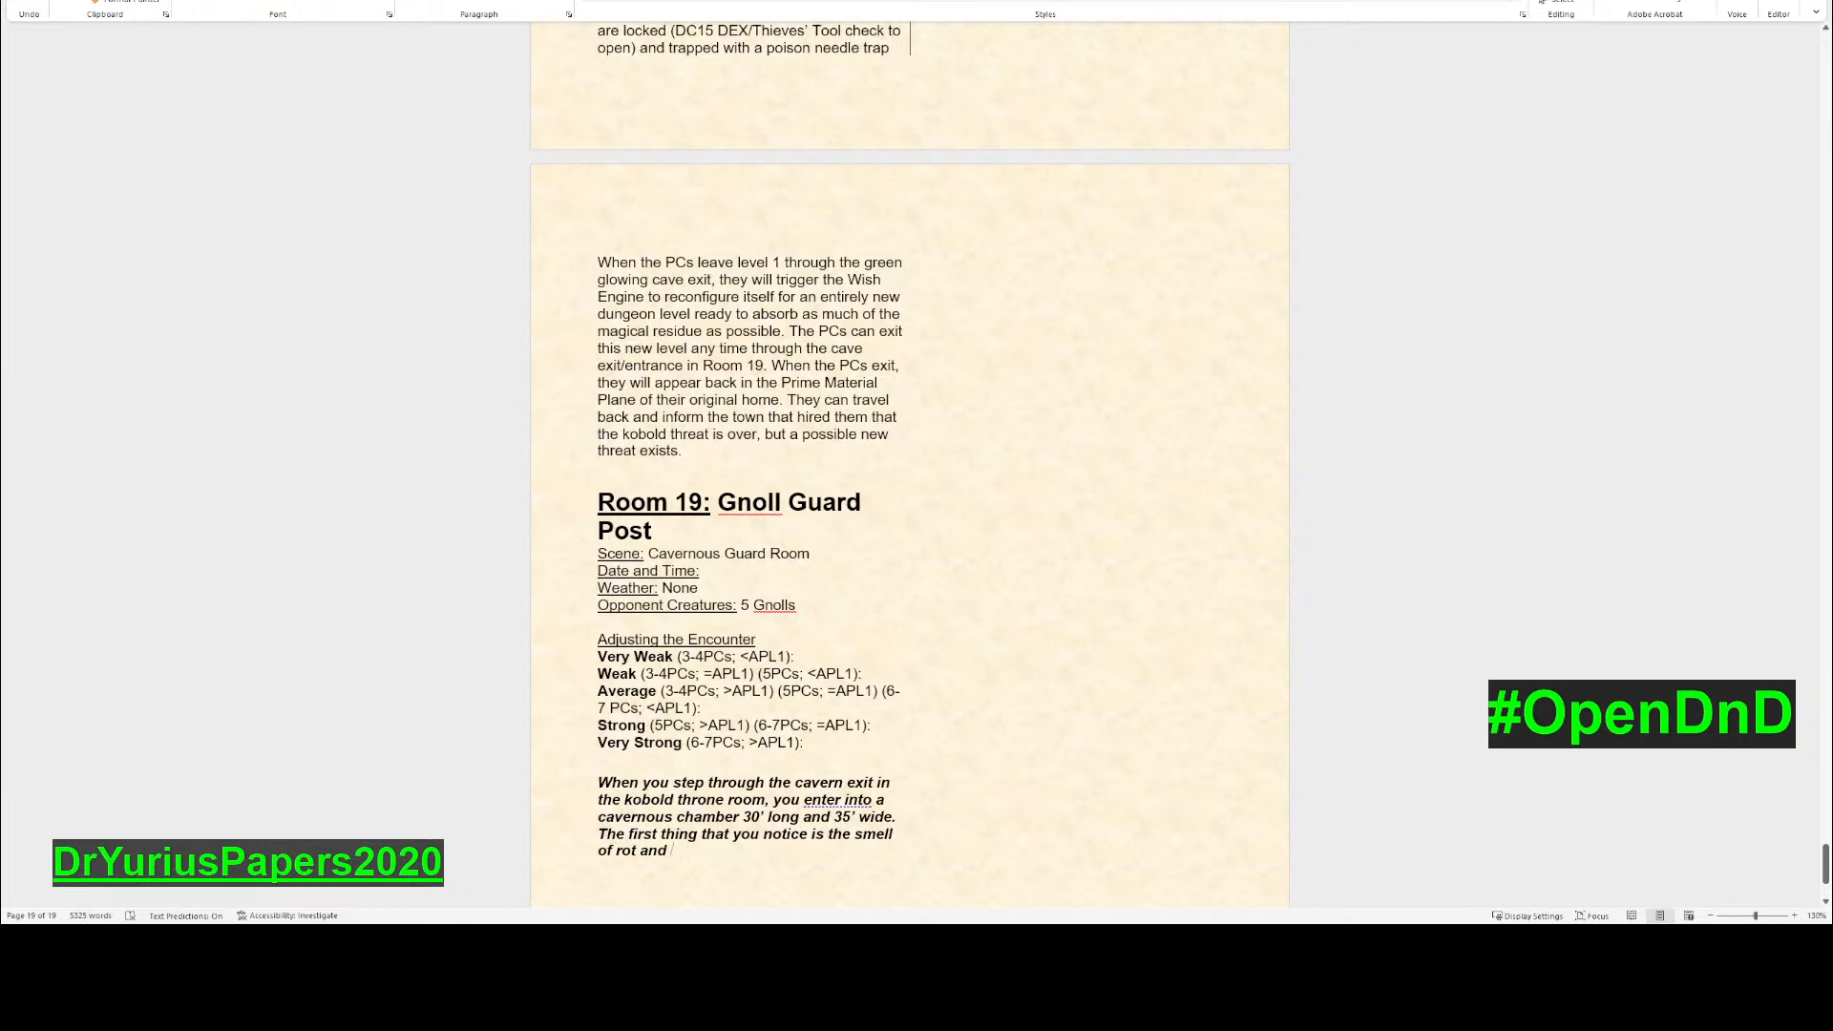
text(gore as th)
text(e iron )
text(bitterness o)
text(f blo)
key(BackSpace)
key(BackSpace)
key(BackSpace)
text(old bloo)
text(d )
text(hits your nos)
text(trils. )
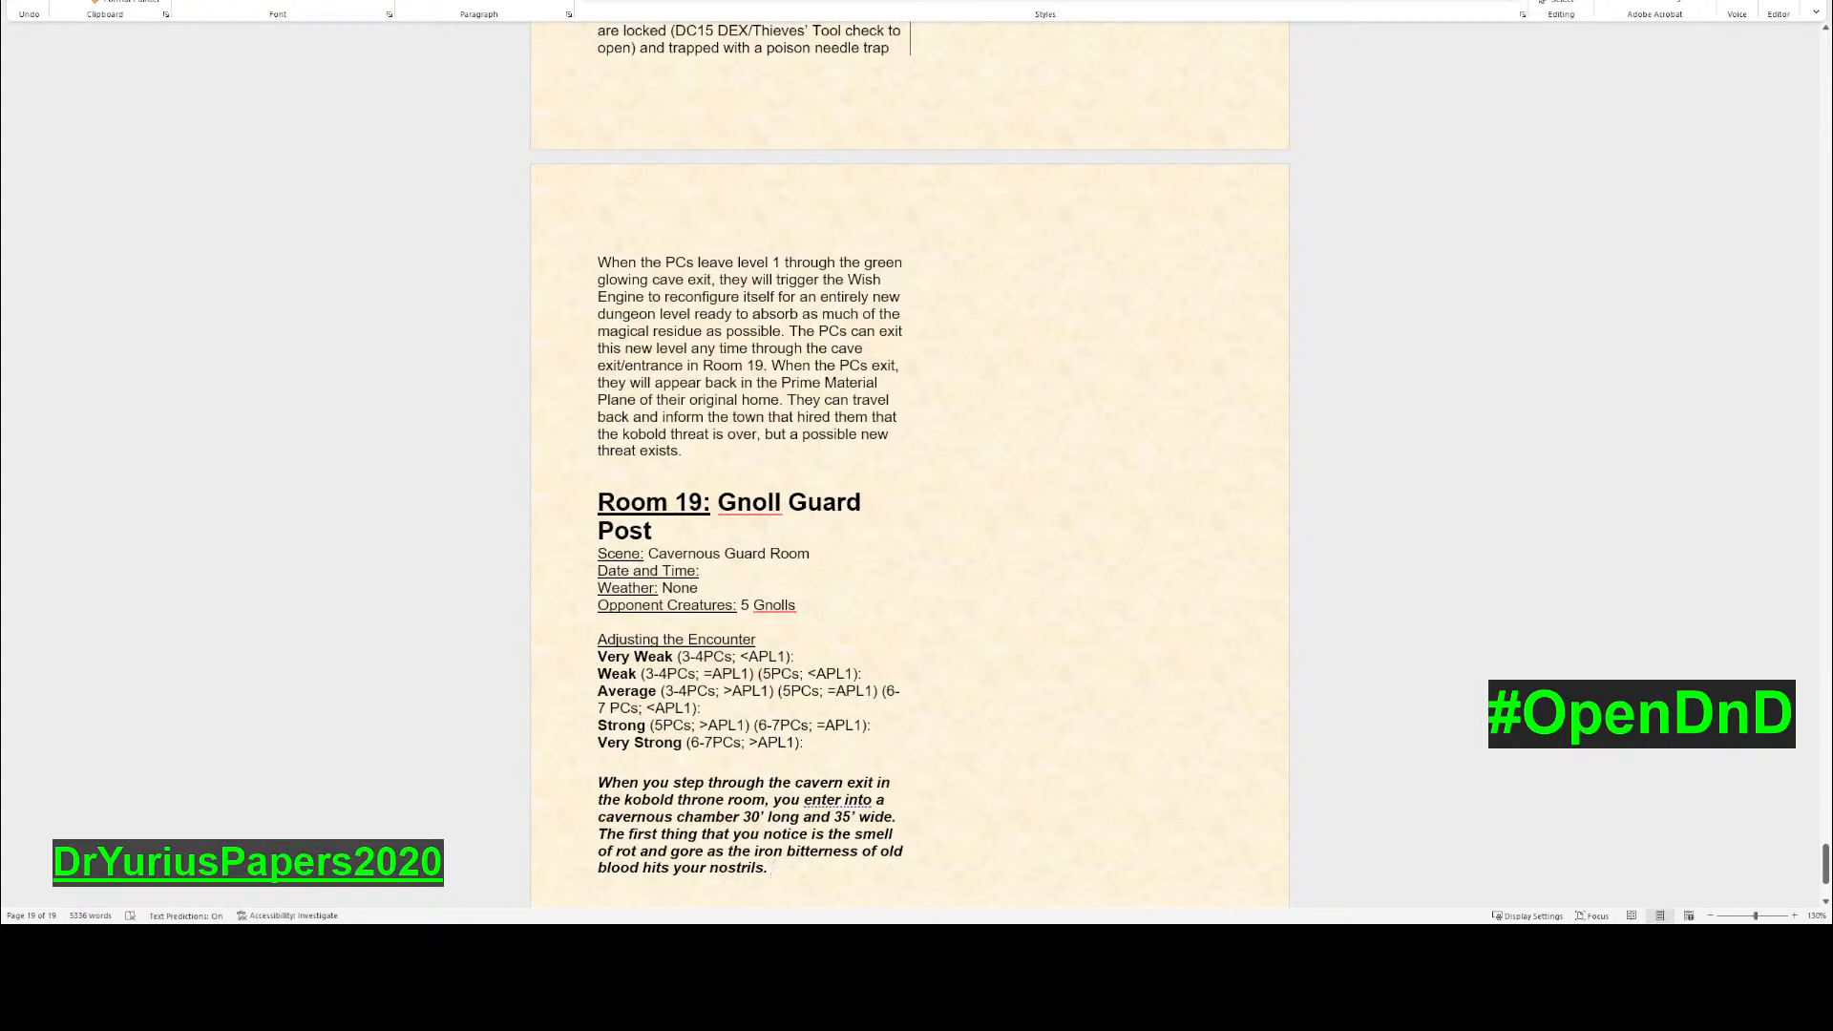
- Start another sentence in the Room 19 description with "Looking around, you see"
text(Lookign)
key(BackSpace)
key(BackSpace)
text(ng around)
text( you)
key(BackSpace)
key(BackSpace)
key(BackSpace)
key(BackSpace)
text(, you se)
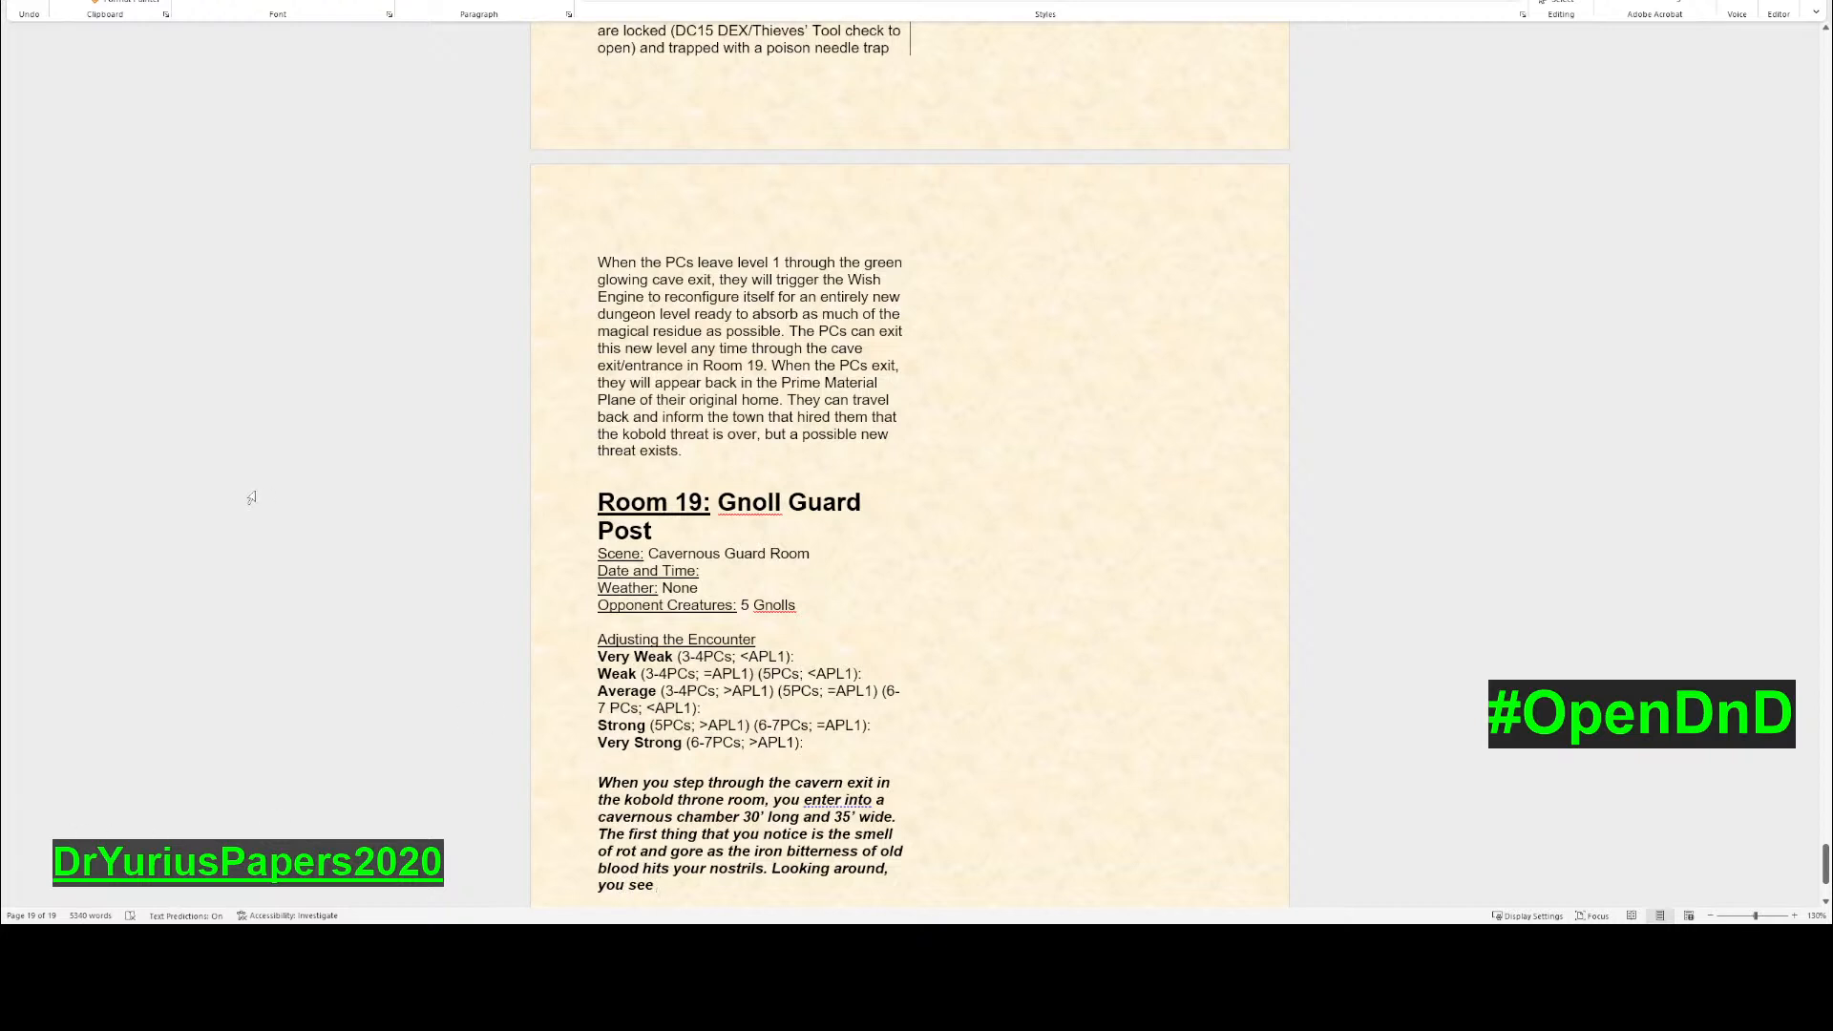
scroll(530, 652, down, 3)
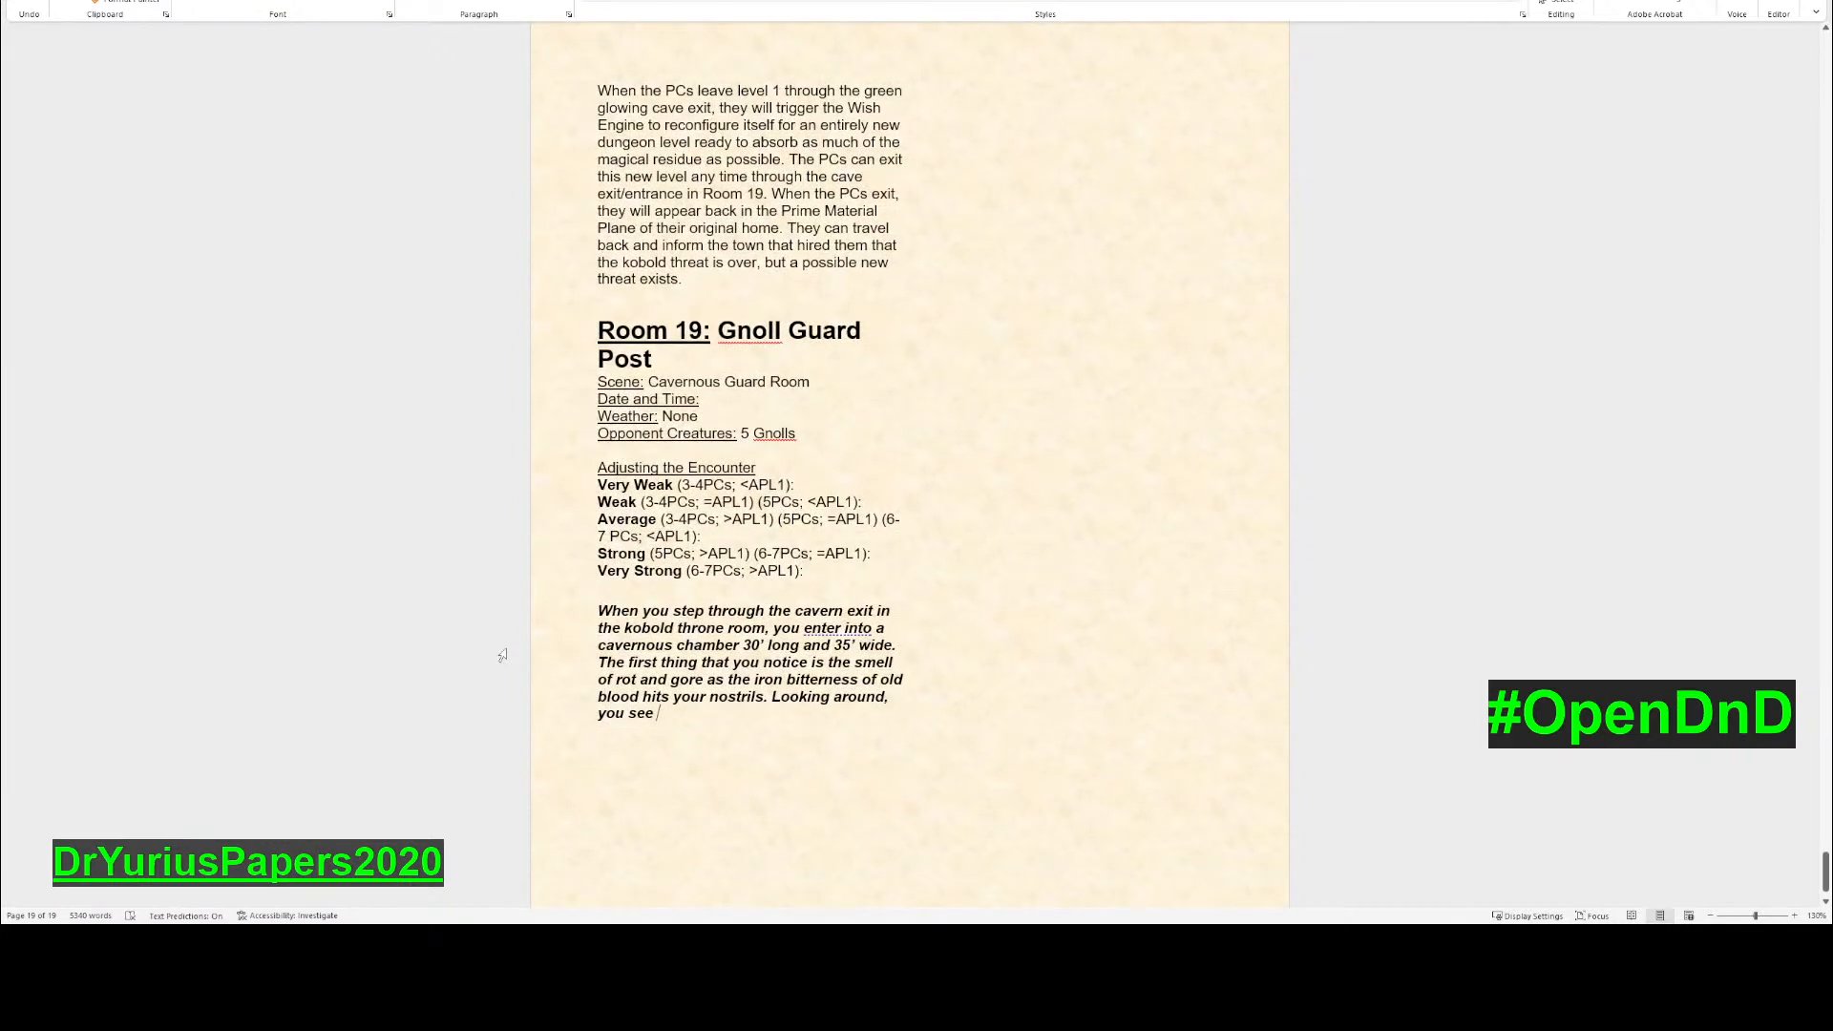